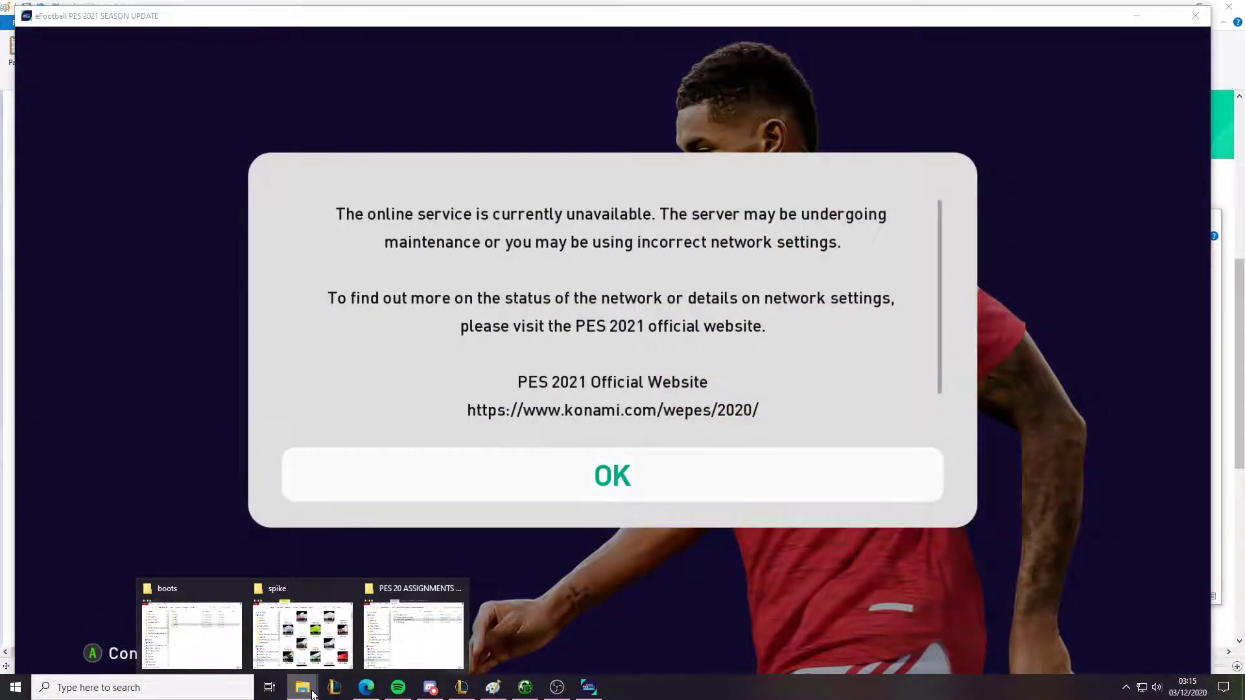
Dismiss the online service message in the game and switch to the File Explorer window showing the boots folder
{"action": "key", "text": "Return"}
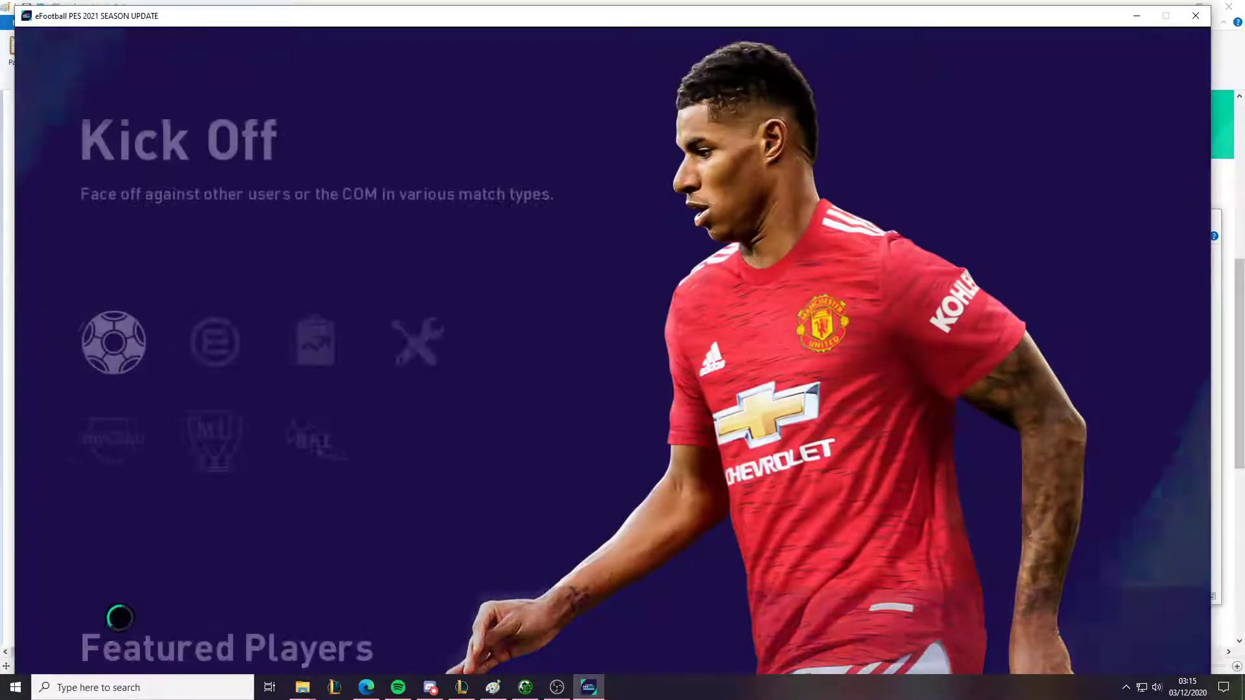
{"action": "mouse_move", "coordinate": [291, 685]}
{"action": "mouse_move", "coordinate": [239, 632]}
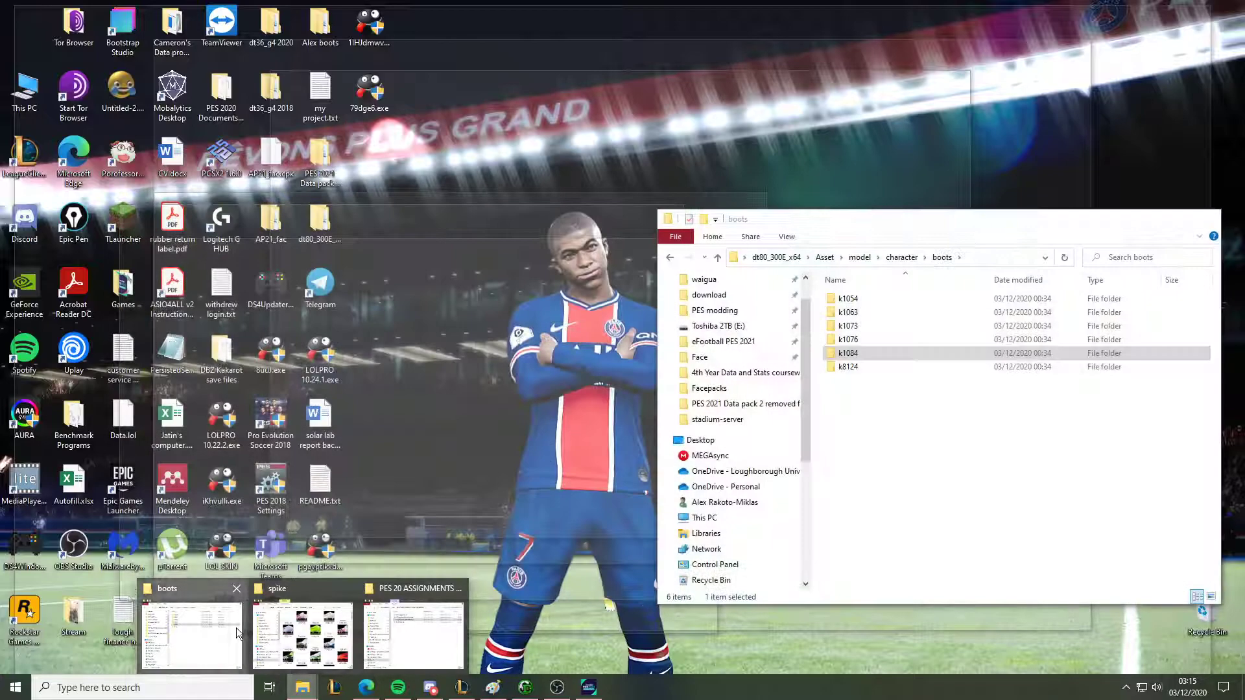
{"action": "left_click", "coordinate": [236, 628]}
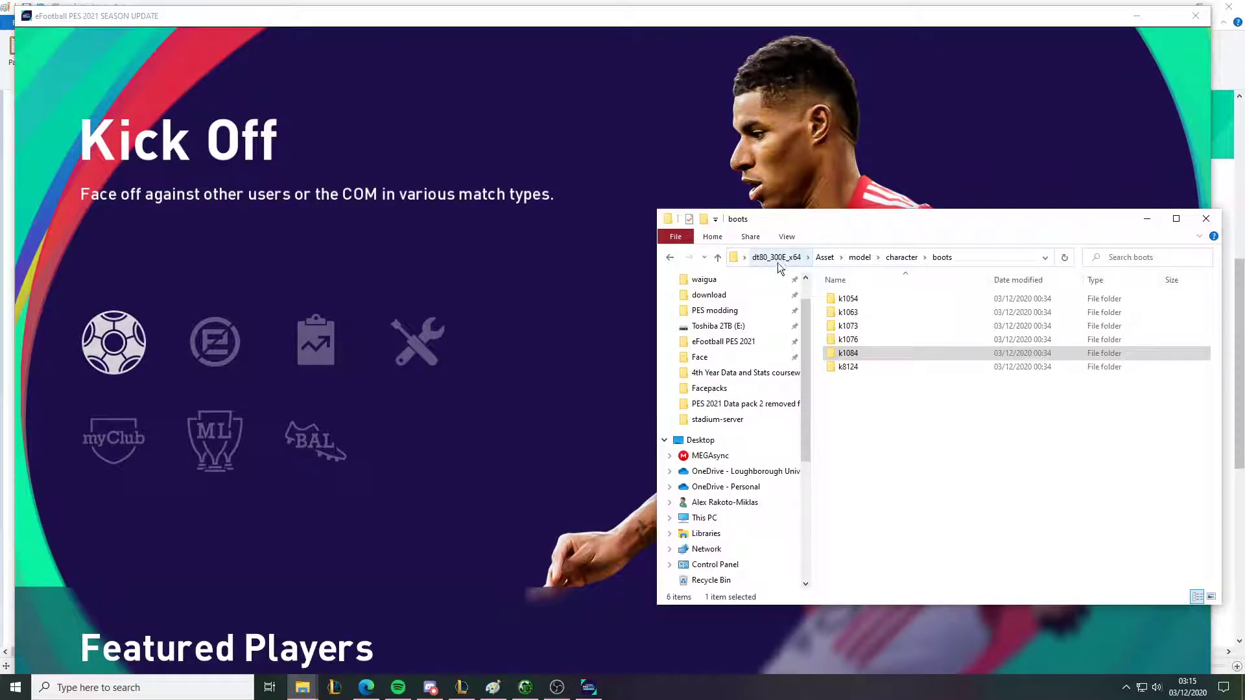
{"action": "left_click", "coordinate": [799, 343]}
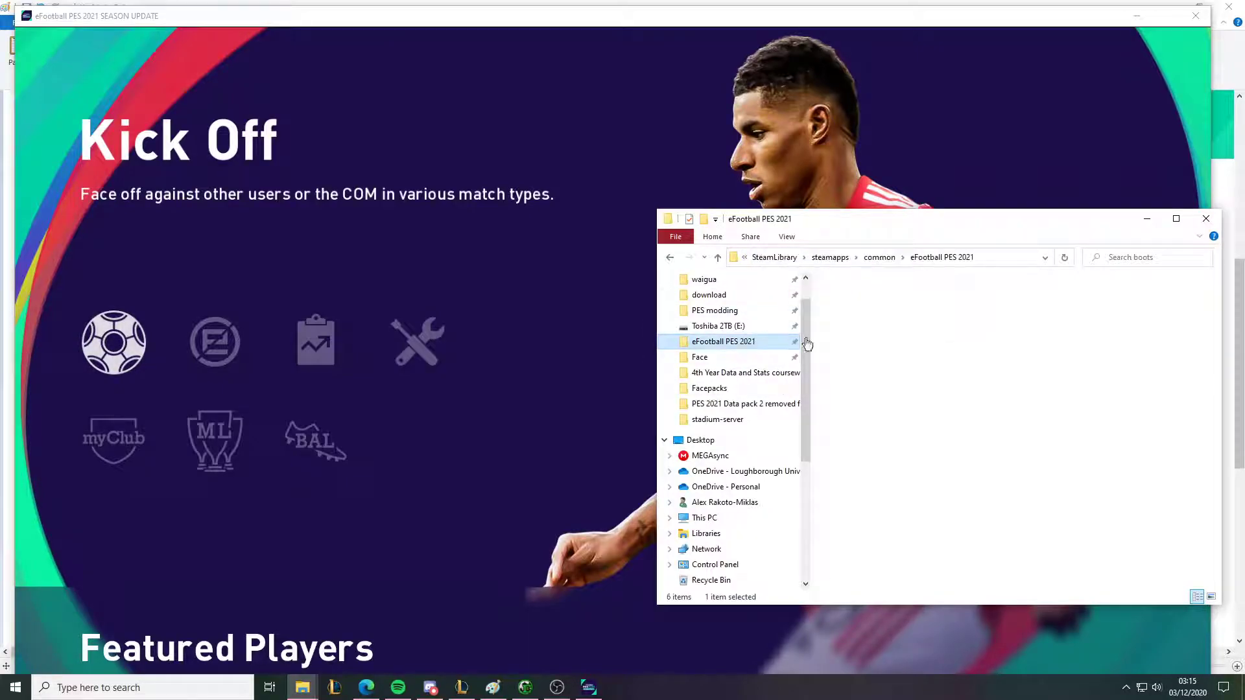
{"action": "left_click", "coordinate": [769, 312]}
{"action": "left_click", "coordinate": [885, 325]}
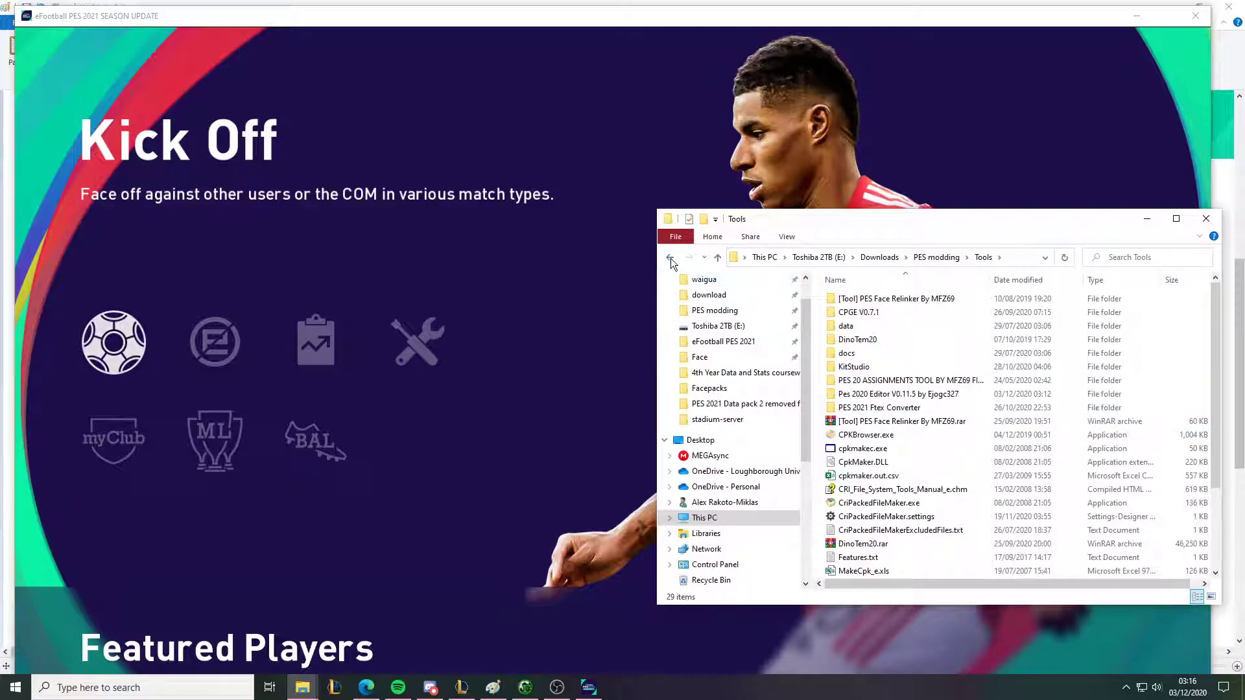
{"action": "left_click", "coordinate": [701, 295]}
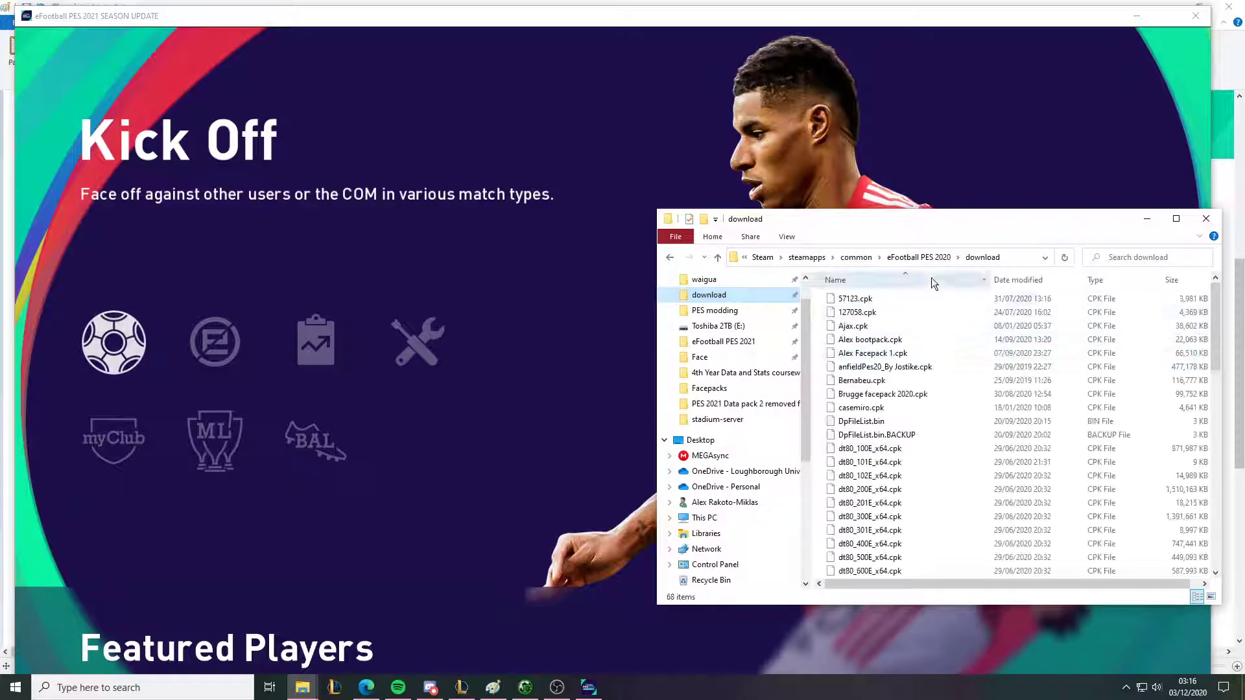
{"action": "left_click", "coordinate": [919, 257]}
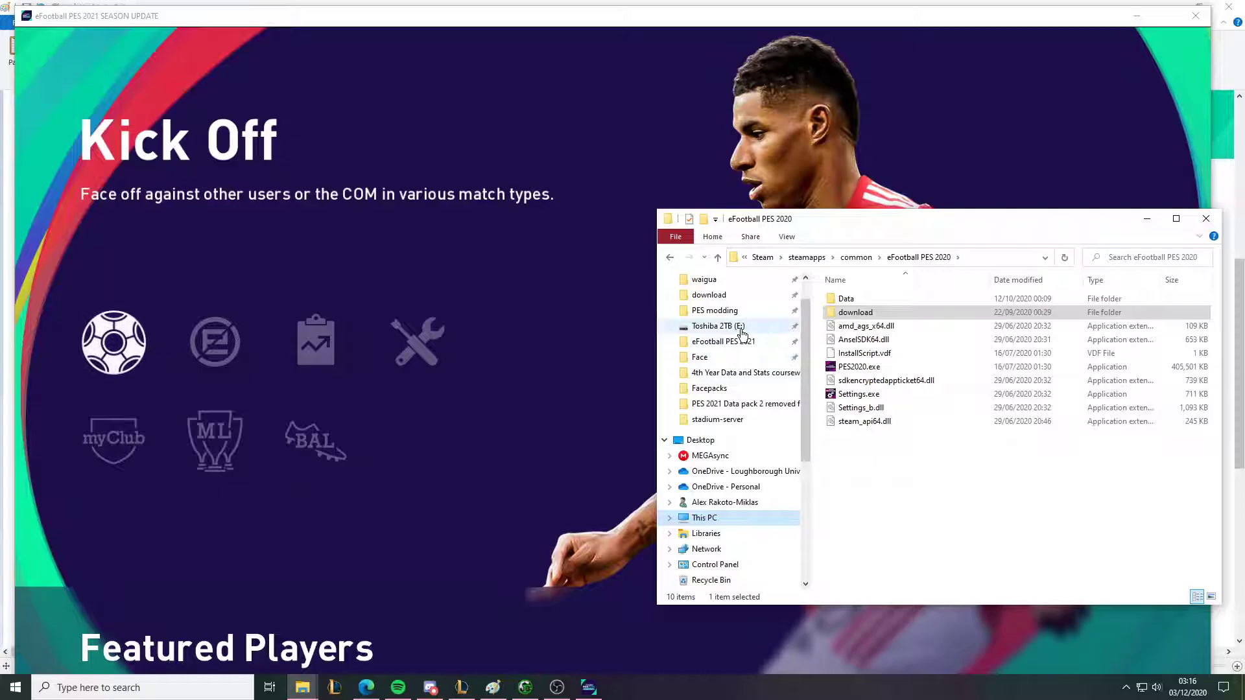
Open the download folder of the eFootball PES 2021 installation and select dt80_300E_x64.cpk
{"action": "left_click", "coordinate": [745, 343]}
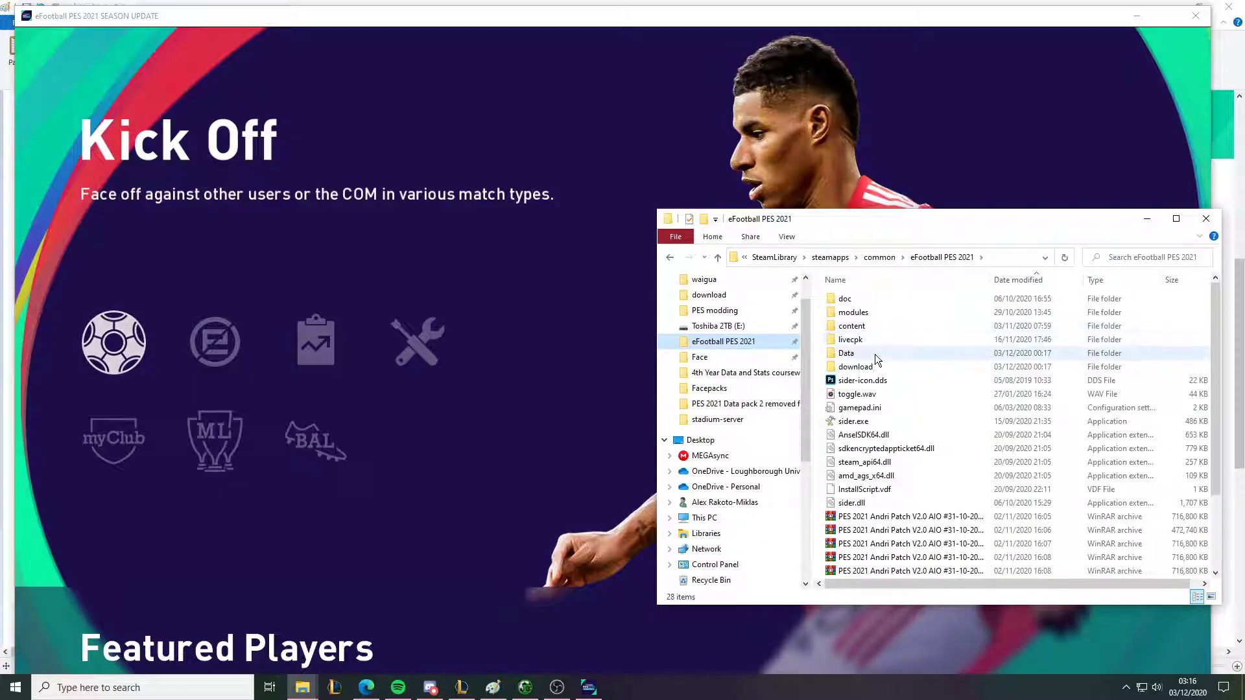
{"action": "left_click", "coordinate": [875, 367]}
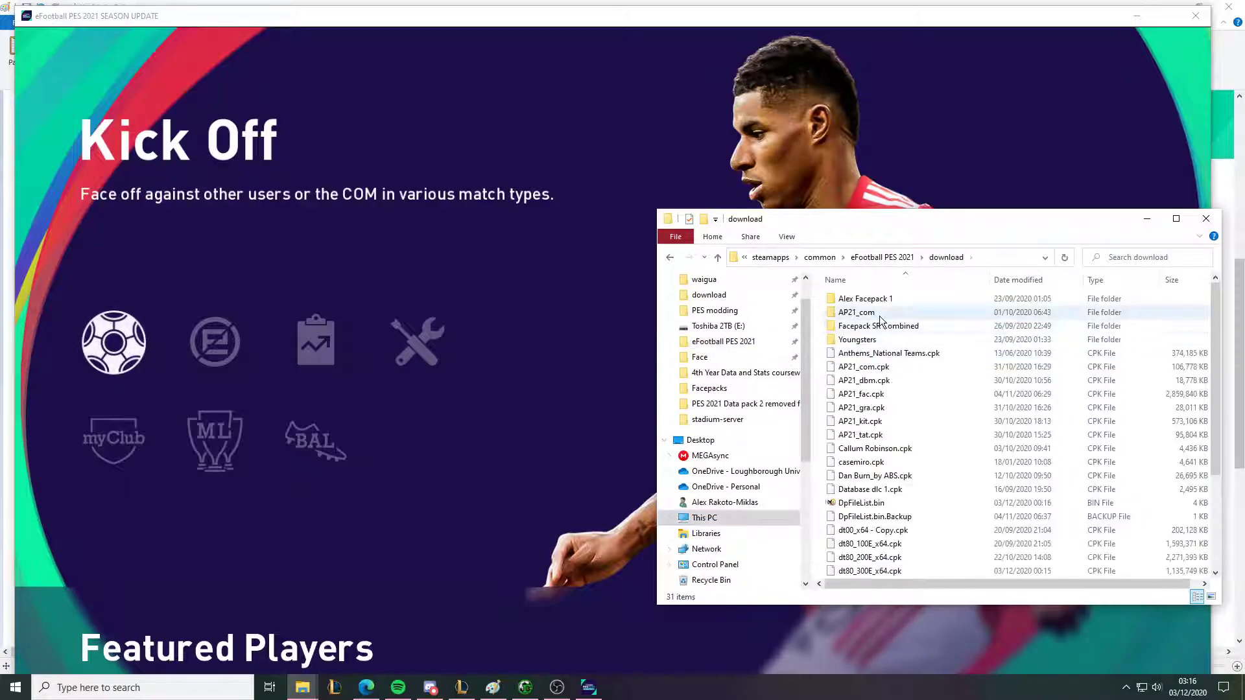
{"action": "scroll", "coordinate": [895, 441], "scroll_direction": "down", "scroll_amount": 3}
{"action": "left_click", "coordinate": [897, 448]}
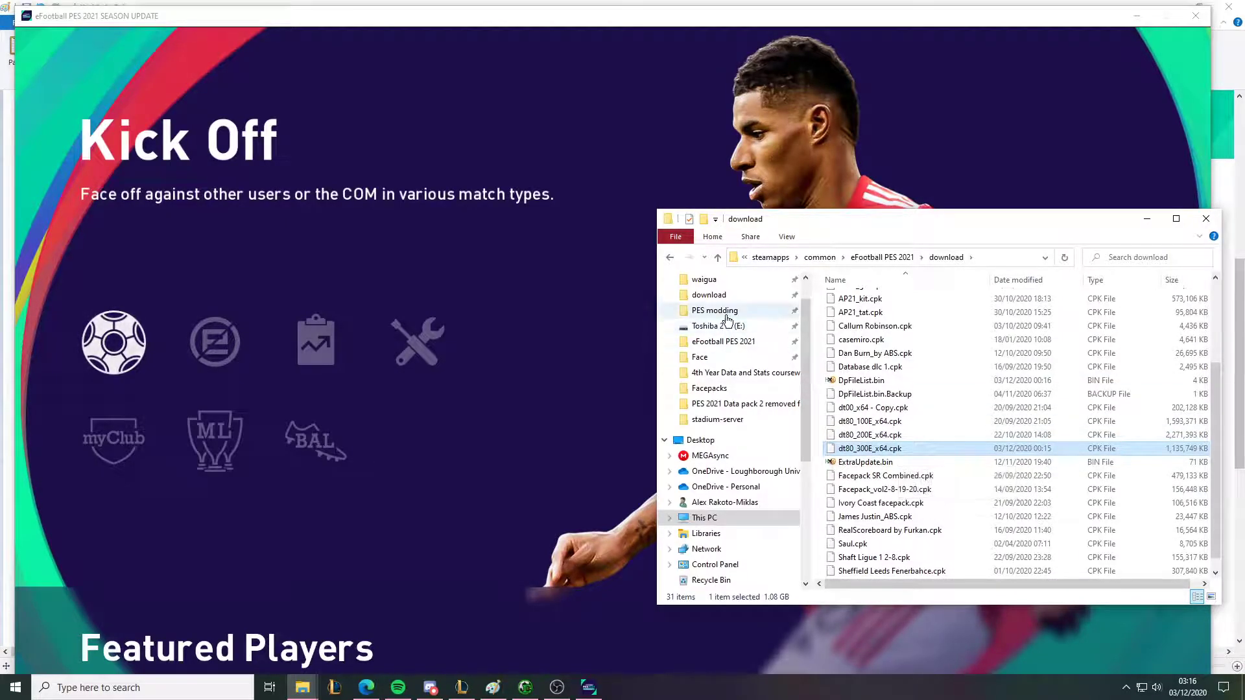
Open the Tools folder inside PES modding and select CPKBrowser.exe
{"action": "left_click", "coordinate": [715, 311]}
{"action": "double_click", "coordinate": [882, 325]}
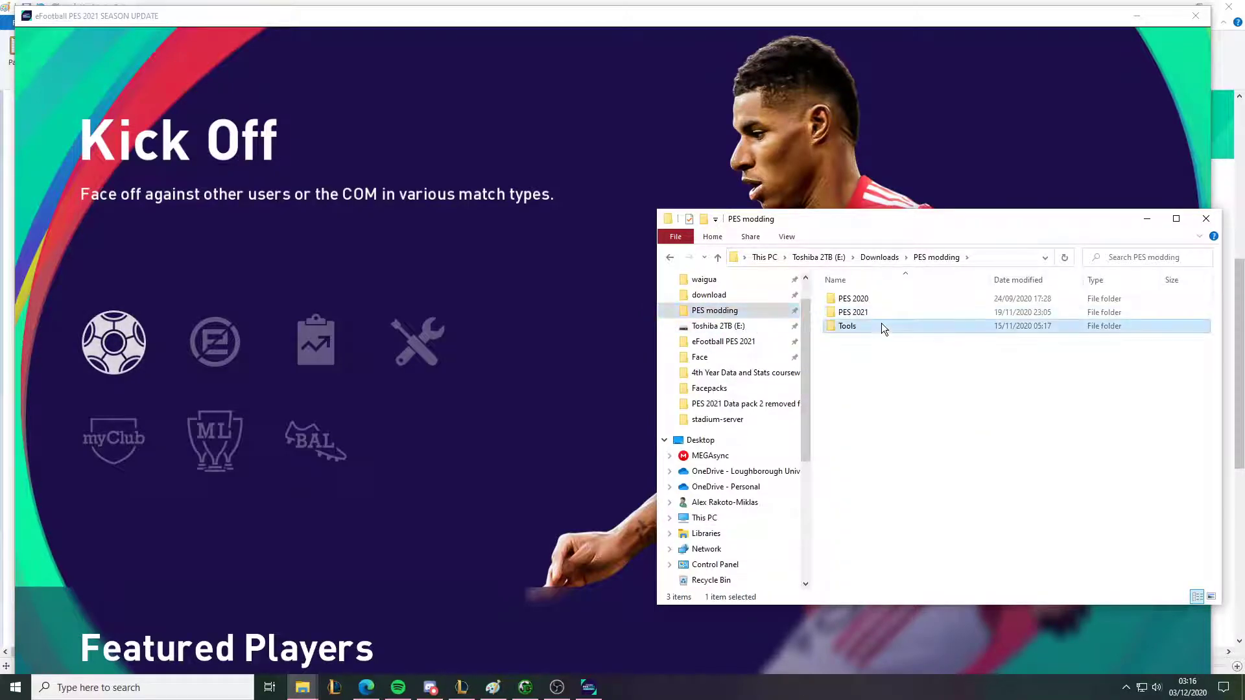
{"action": "left_click", "coordinate": [881, 437]}
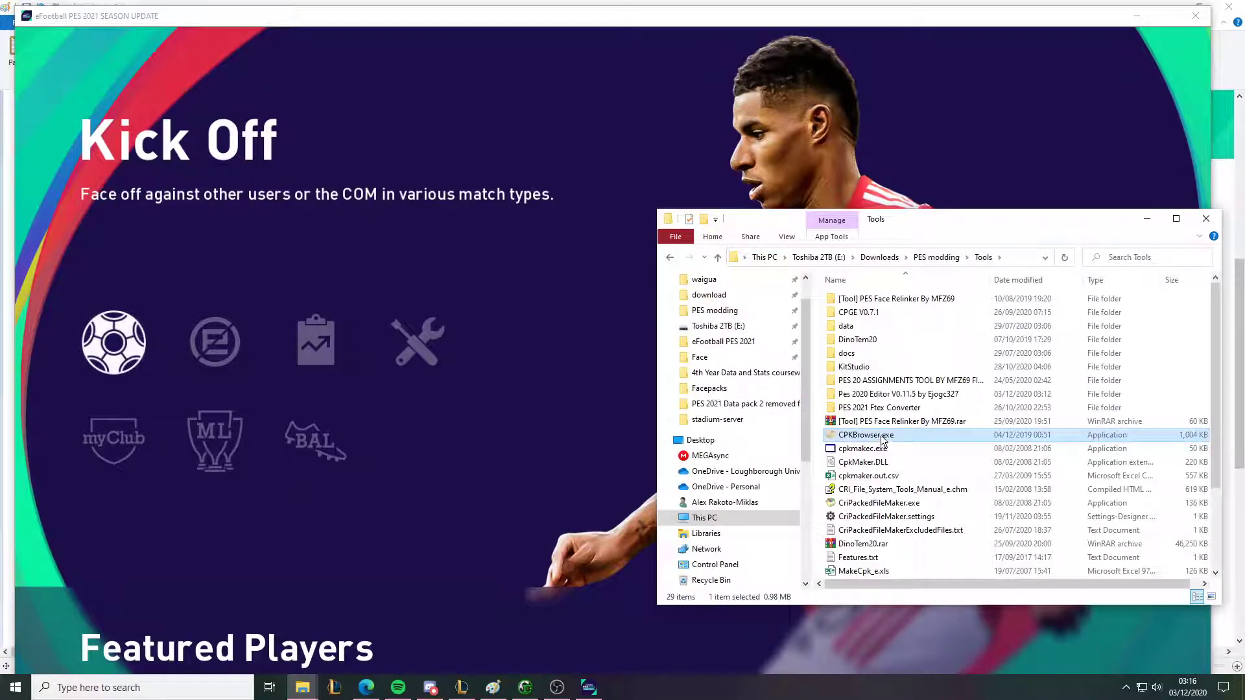
Return to the top level of the extracted dt80_300E_x64 folder
{"action": "left_click", "coordinate": [674, 262]}
{"action": "left_click", "coordinate": [674, 262]}
{"action": "left_click", "coordinate": [670, 257]}
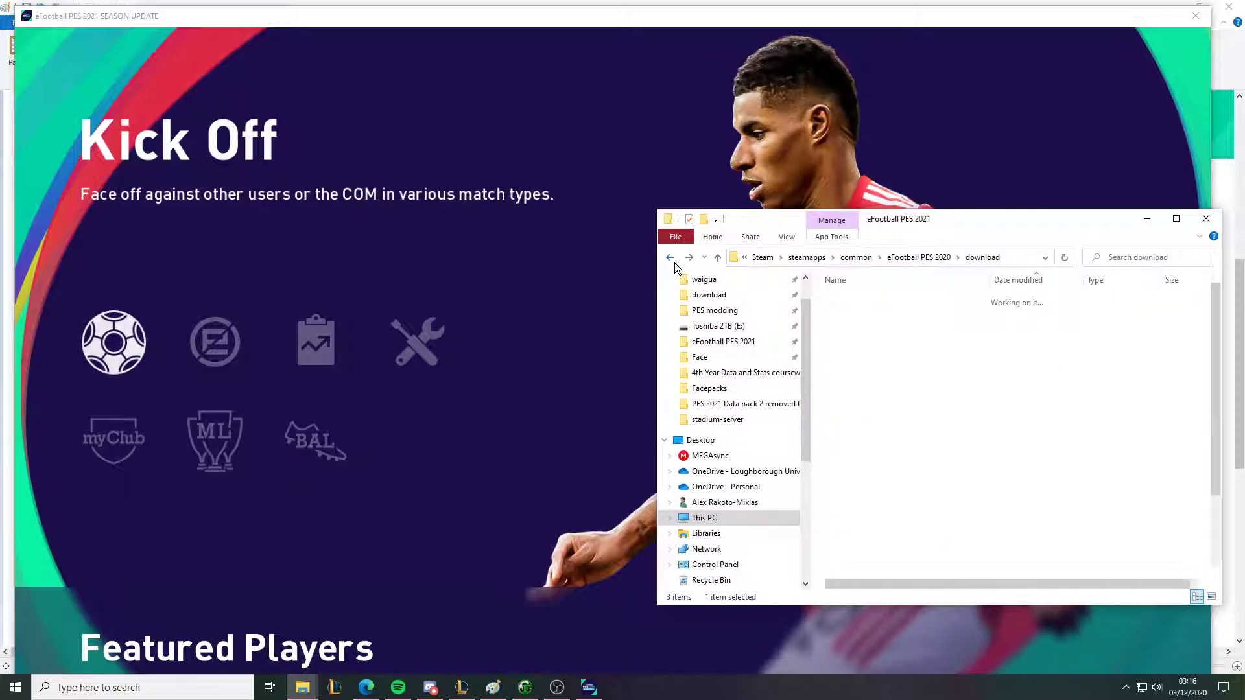
{"action": "left_click", "coordinate": [675, 263]}
{"action": "left_click", "coordinate": [674, 262]}
{"action": "left_click", "coordinate": [675, 263]}
{"action": "left_click", "coordinate": [689, 259]}
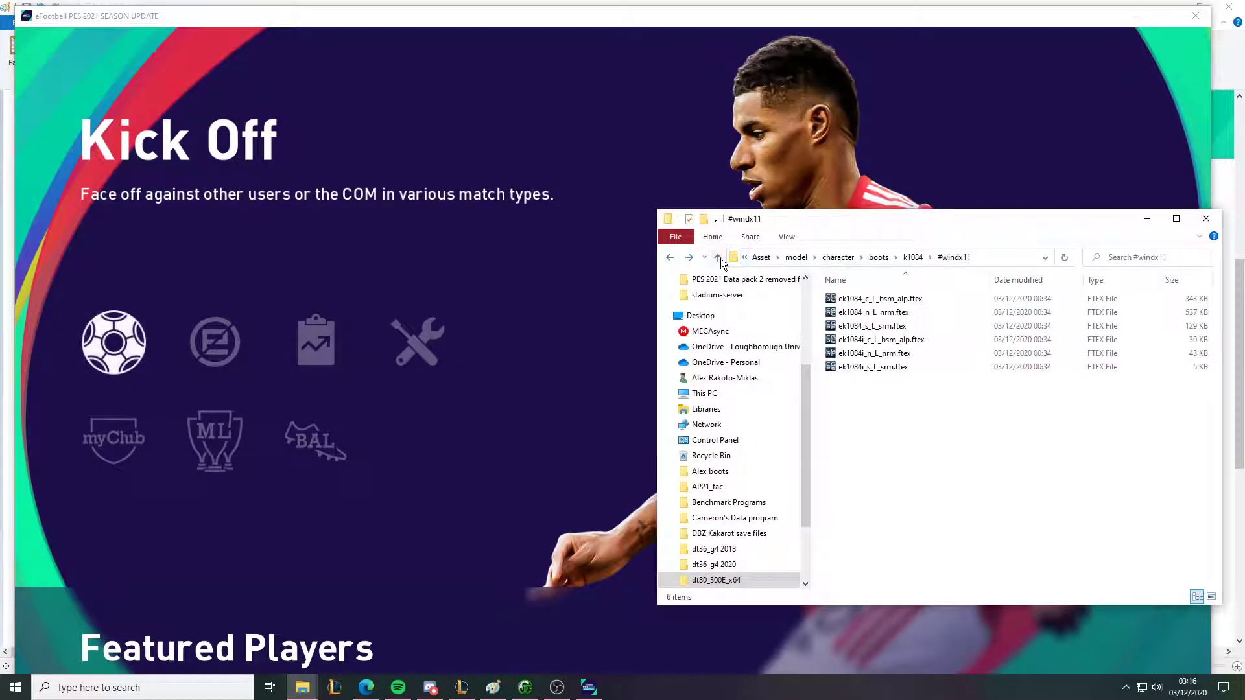
{"action": "left_click", "coordinate": [719, 258]}
{"action": "left_click", "coordinate": [759, 258]}
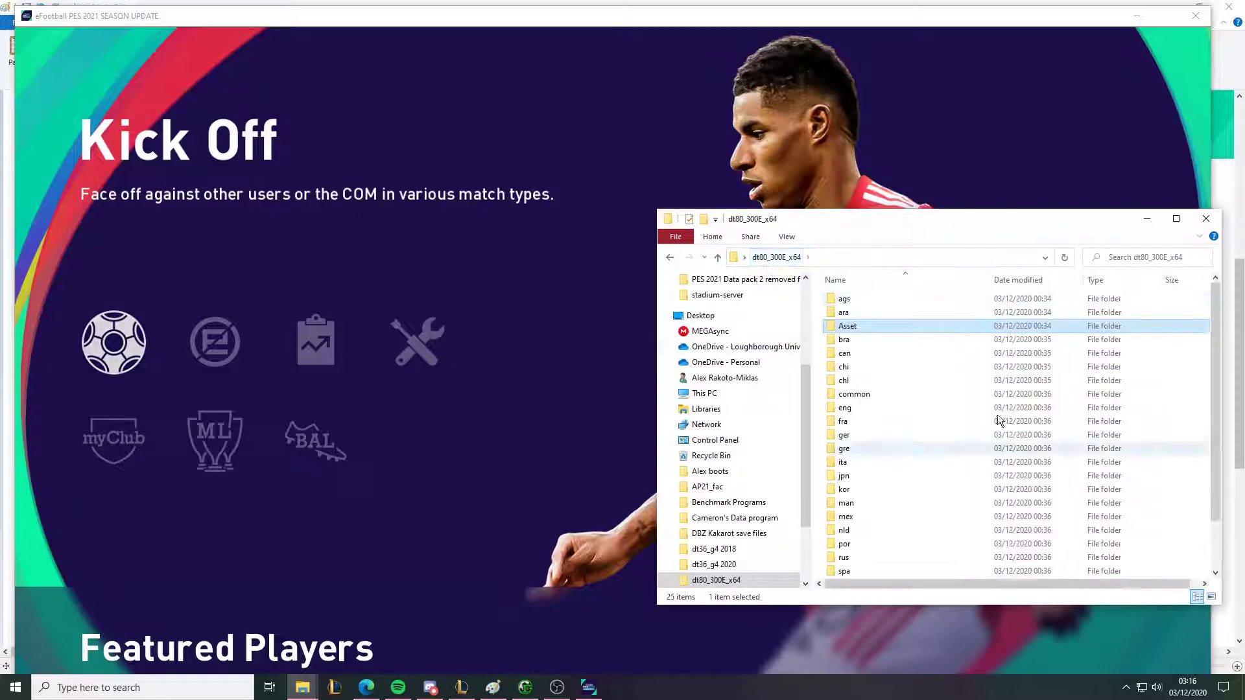
Open the boots folder under Asset\model\character to view the extracted boot folders
{"action": "double_click", "coordinate": [888, 325]}
{"action": "double_click", "coordinate": [866, 302]}
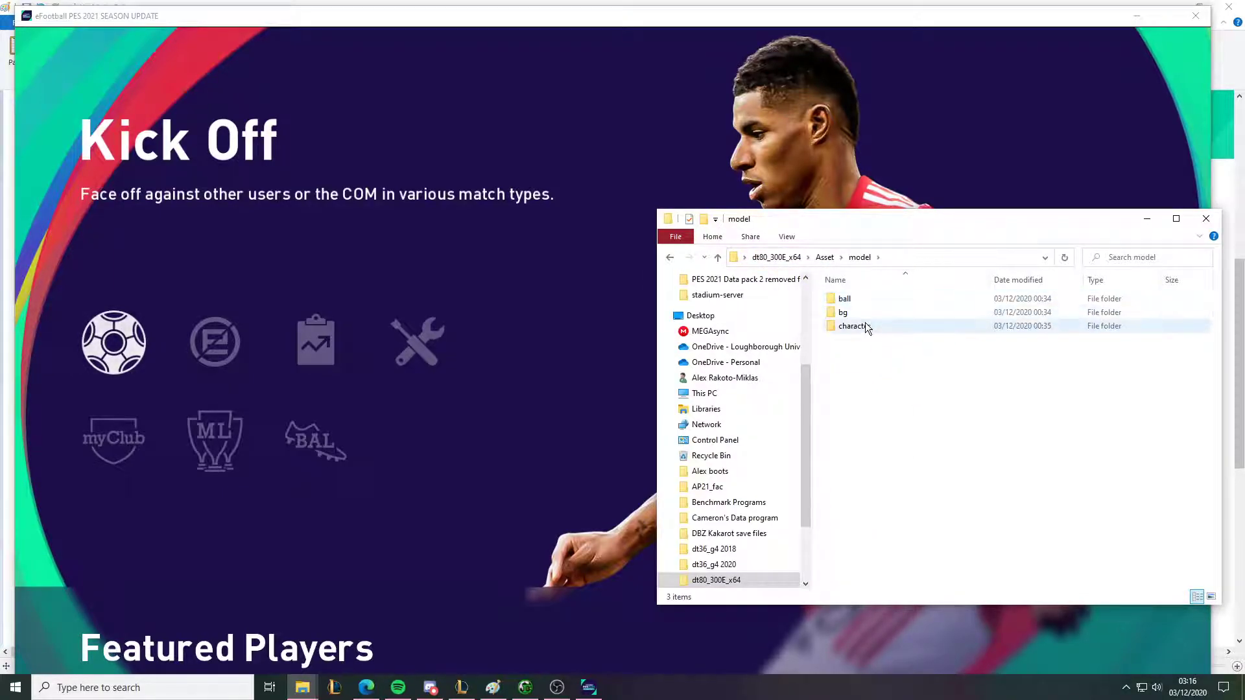
{"action": "double_click", "coordinate": [865, 324]}
{"action": "double_click", "coordinate": [863, 298]}
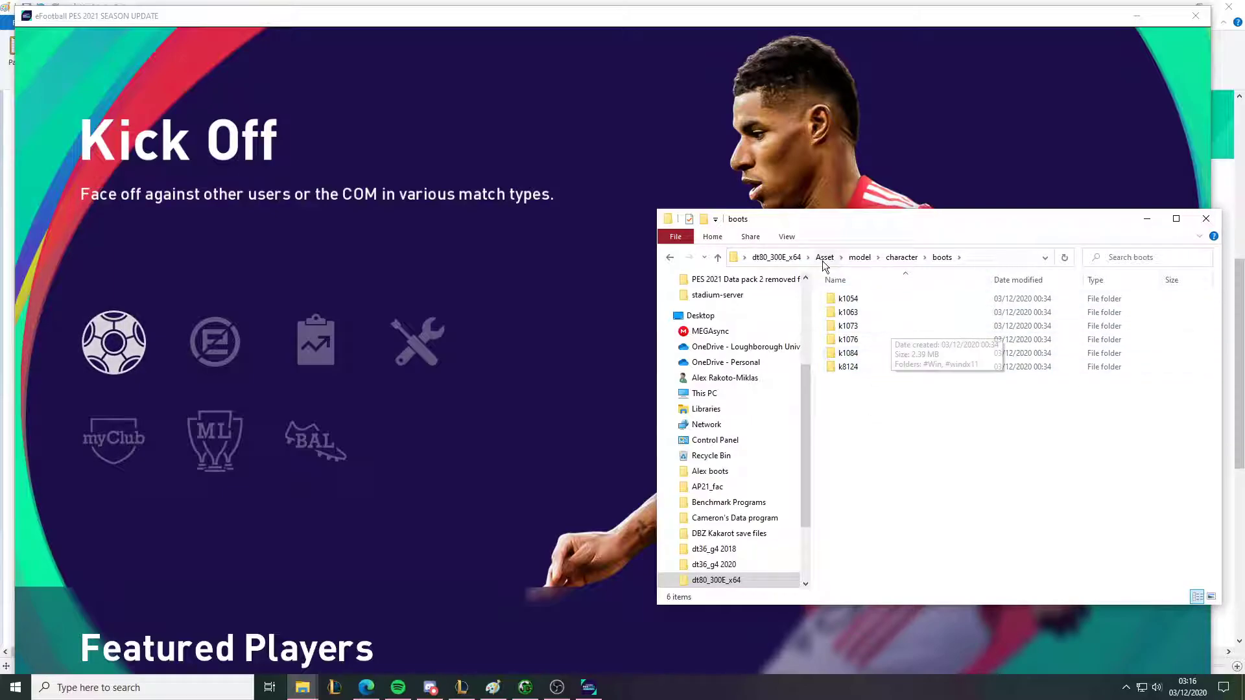
Open common\render\thumbnail\spike in the dt80_300E_x64 folder and select the k1076_t.dds boot thumbnail
{"action": "left_click", "coordinate": [788, 258]}
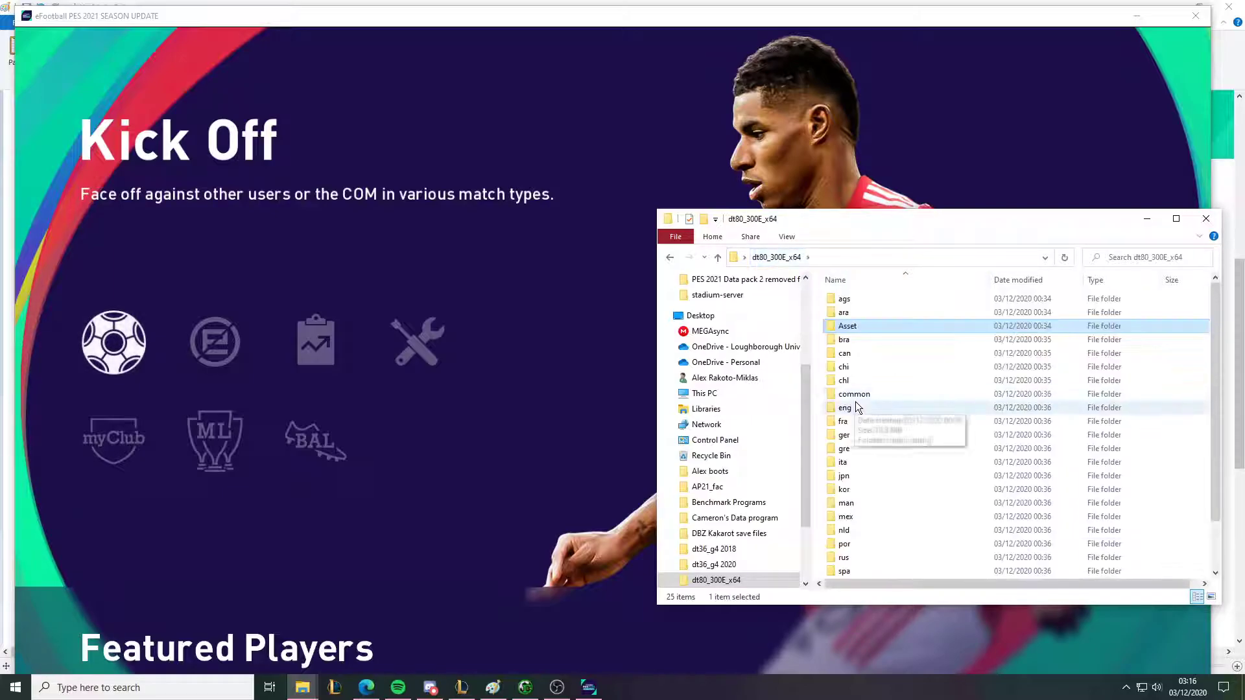
{"action": "left_click", "coordinate": [856, 398]}
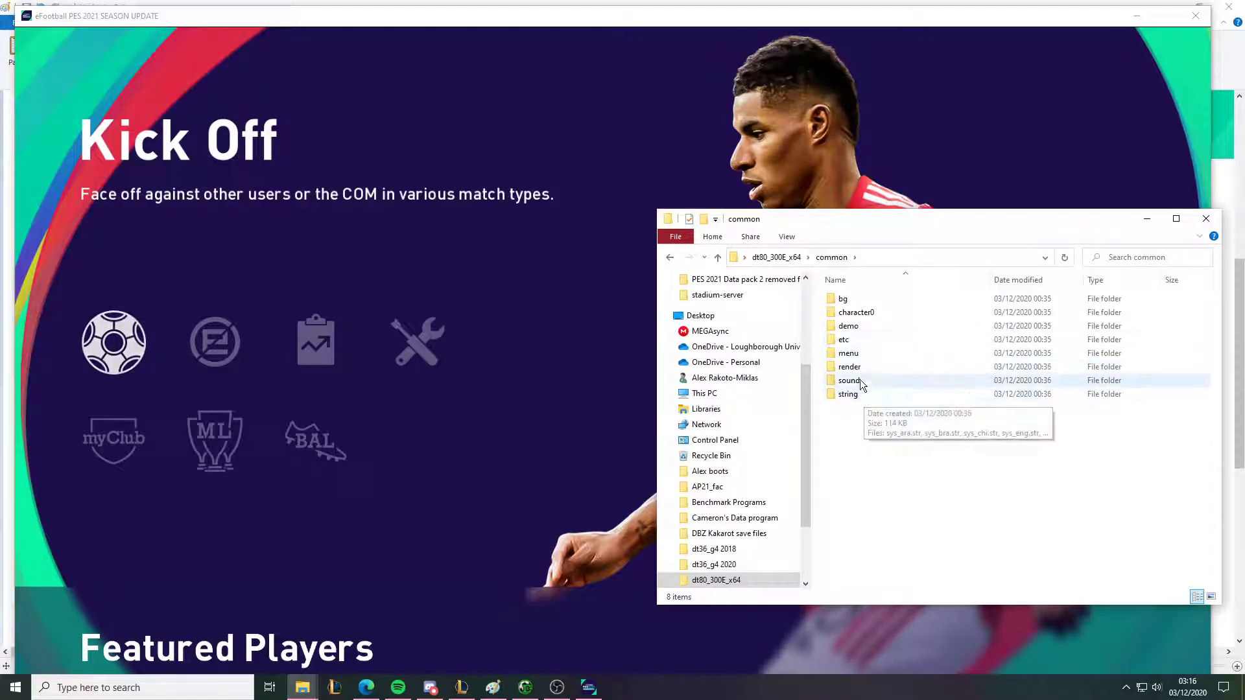
{"action": "double_click", "coordinate": [858, 370]}
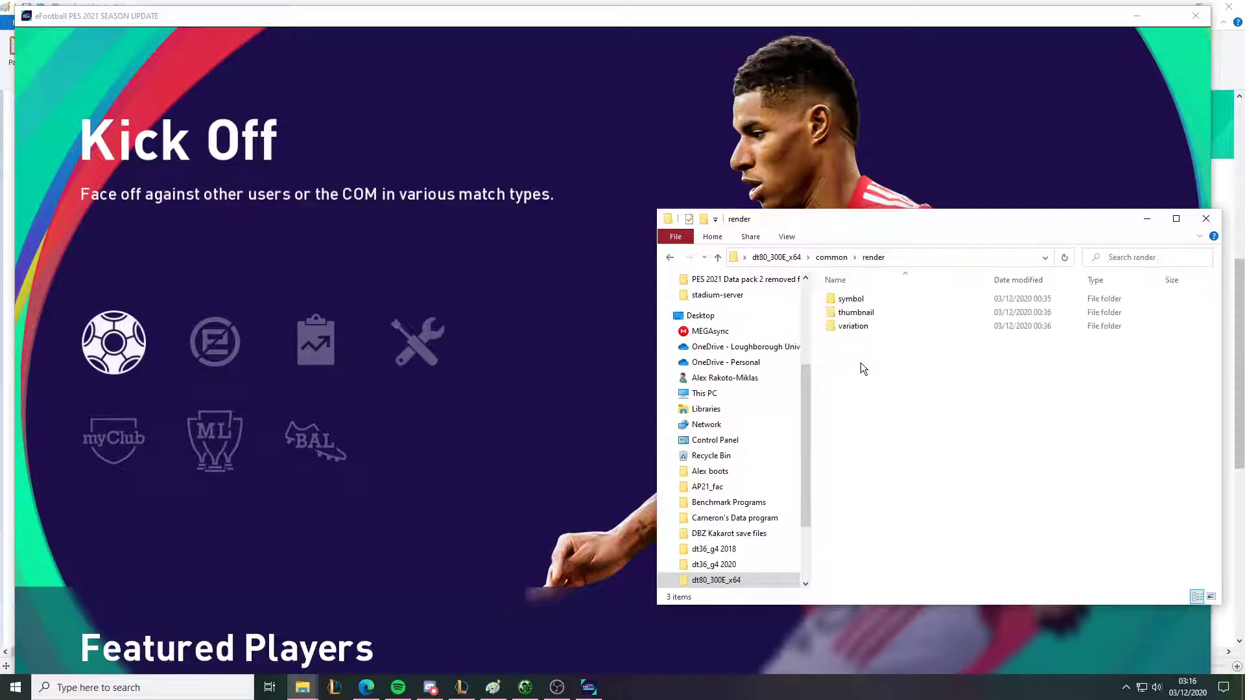
{"action": "double_click", "coordinate": [872, 316]}
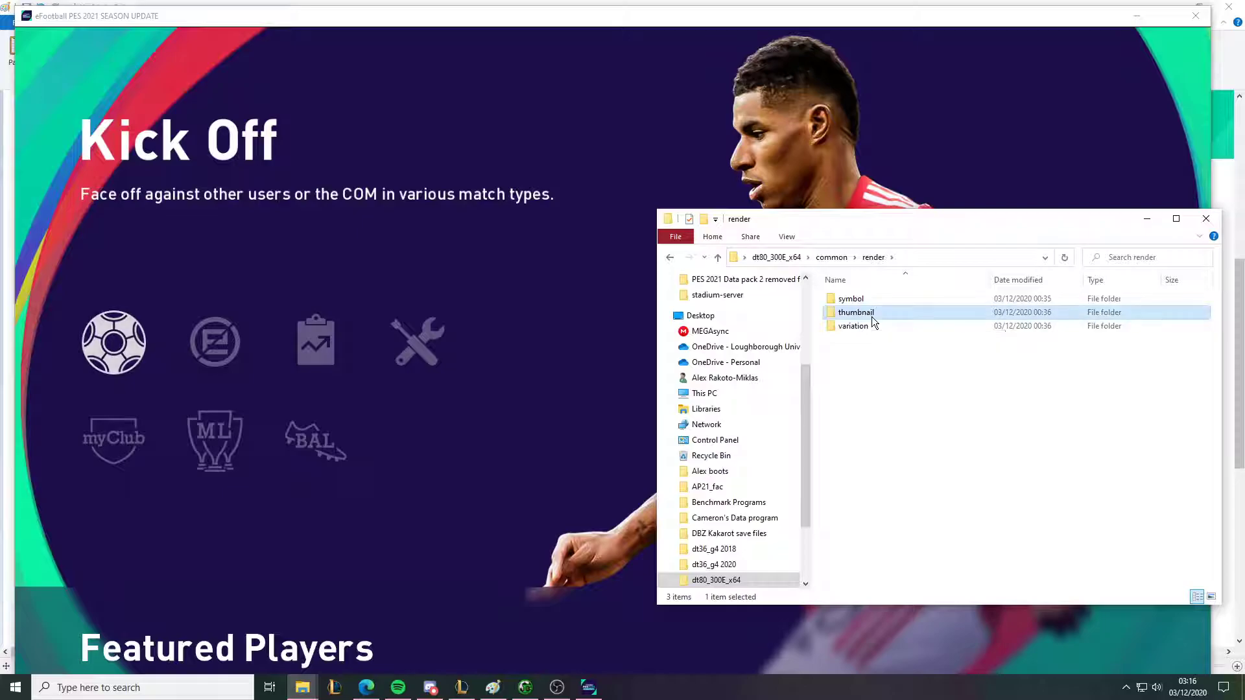
{"action": "double_click", "coordinate": [860, 301]}
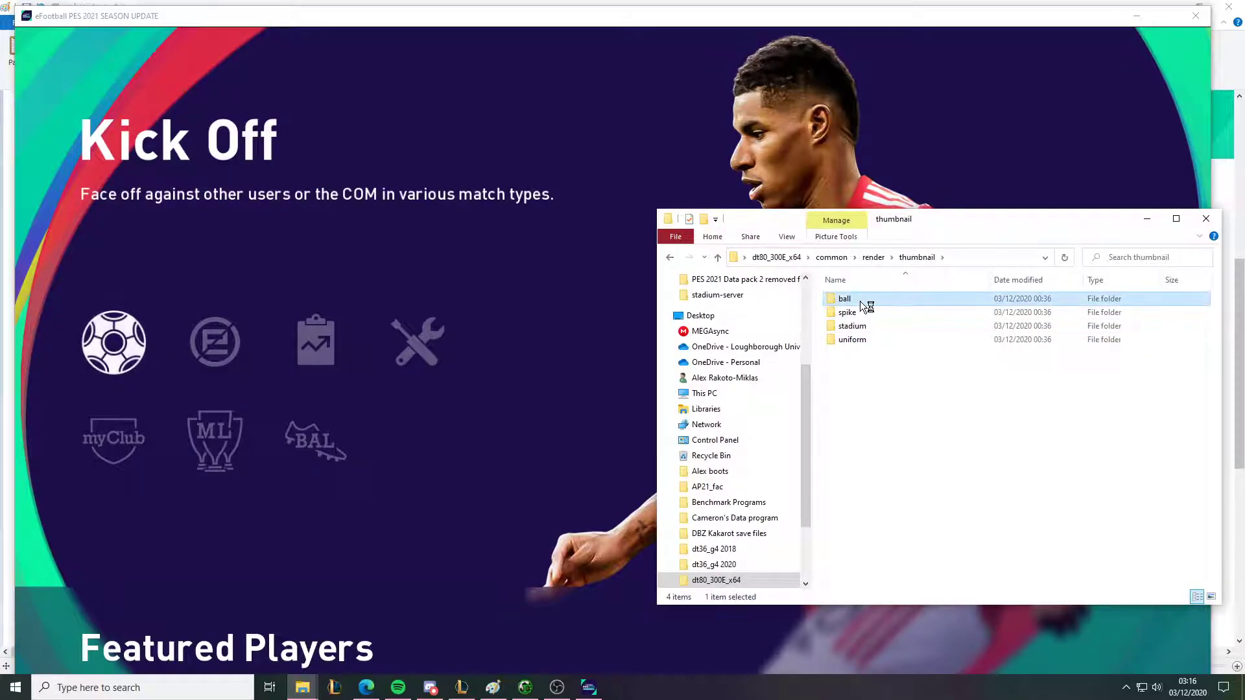
{"action": "key", "text": "BackSpace"}
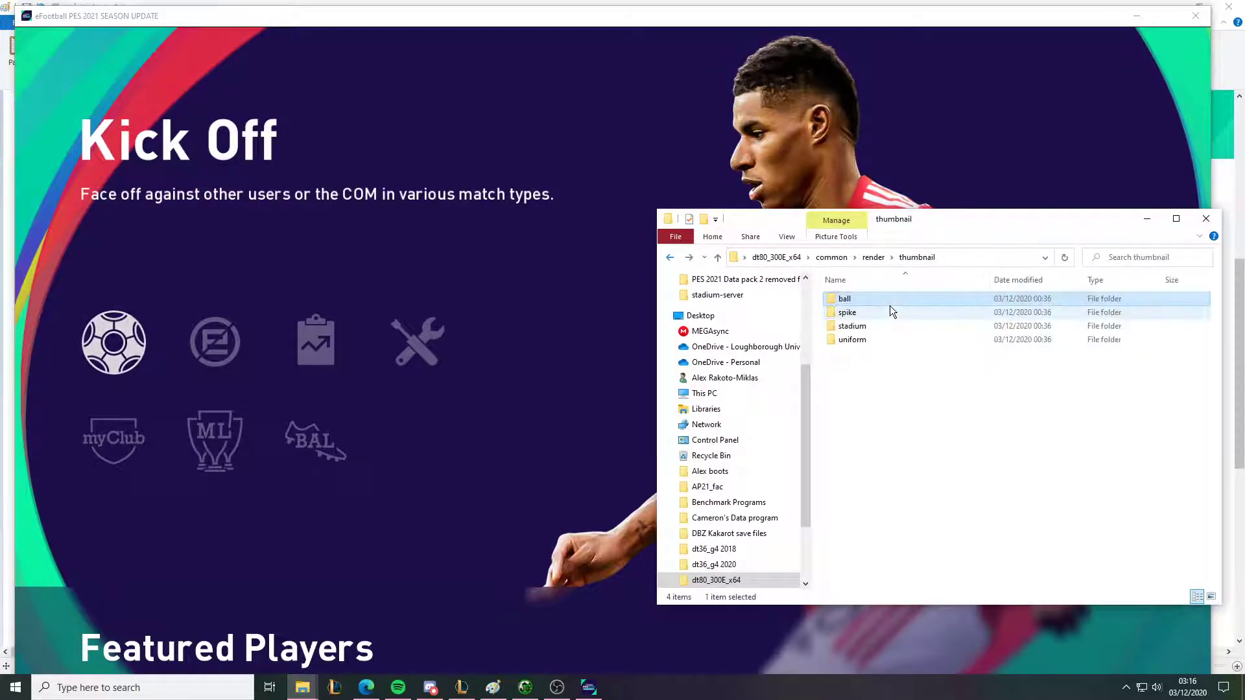
{"action": "double_click", "coordinate": [891, 307]}
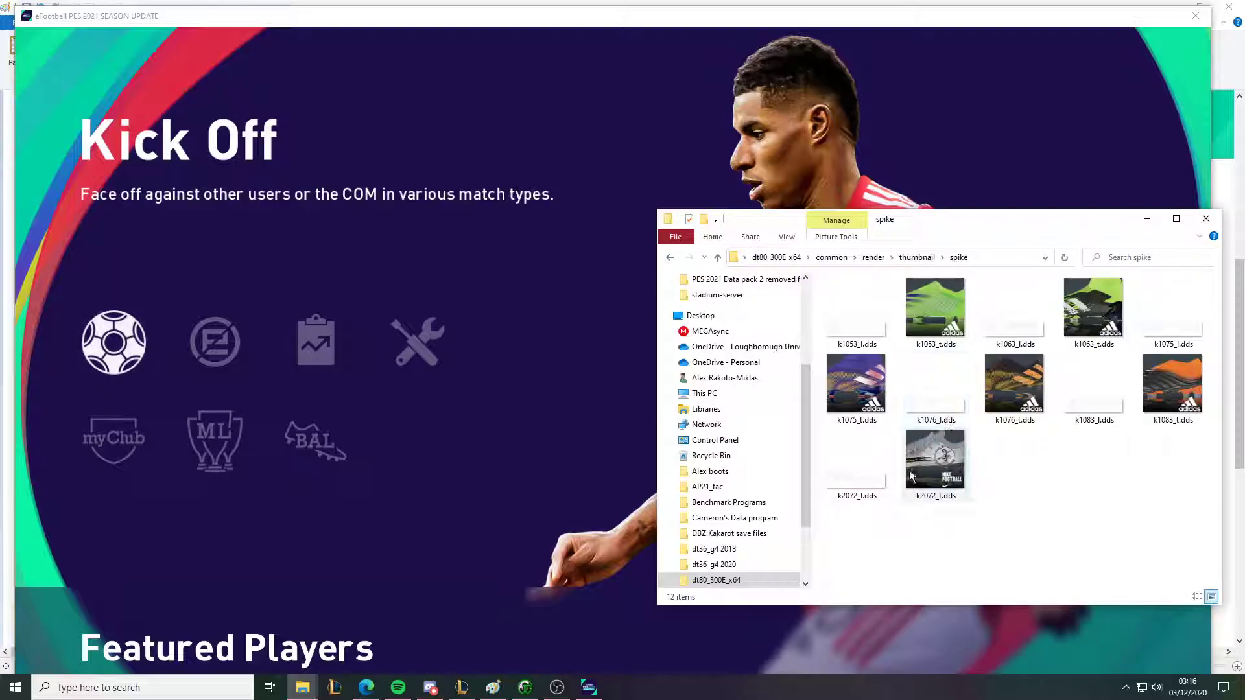
{"action": "left_click", "coordinate": [1003, 393]}
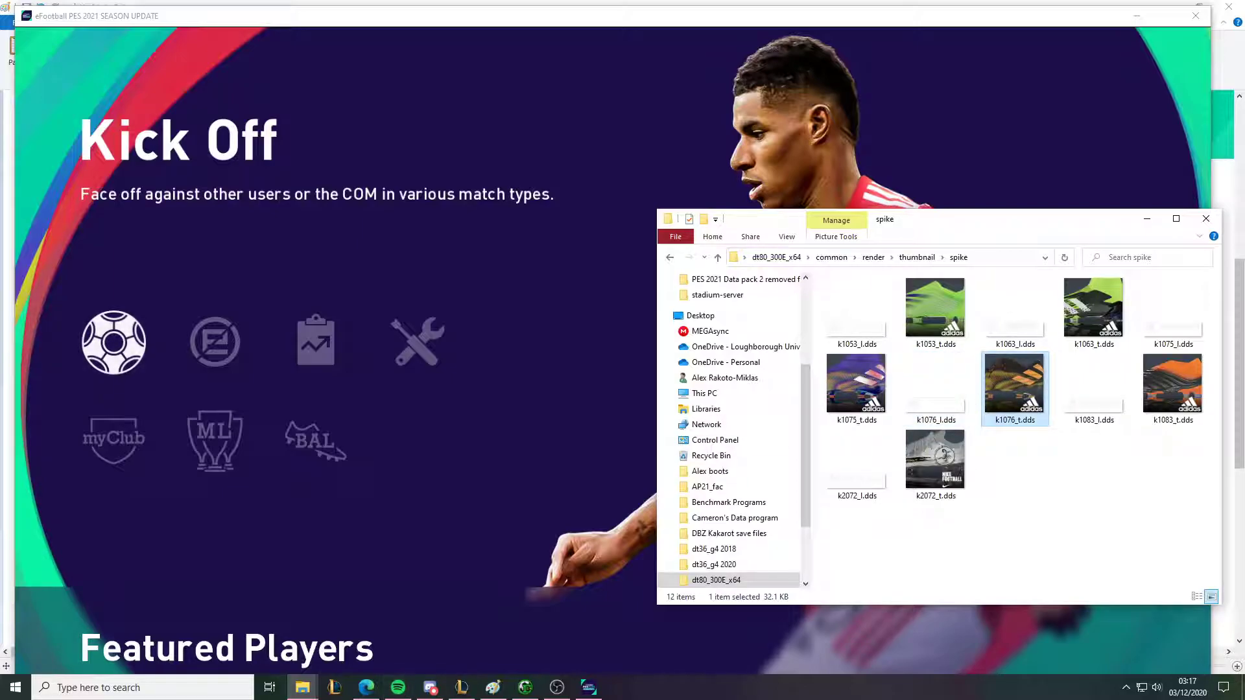
Switch to PES2020Editor and dismiss its file selection dialog
{"action": "left_click", "coordinate": [525, 687]}
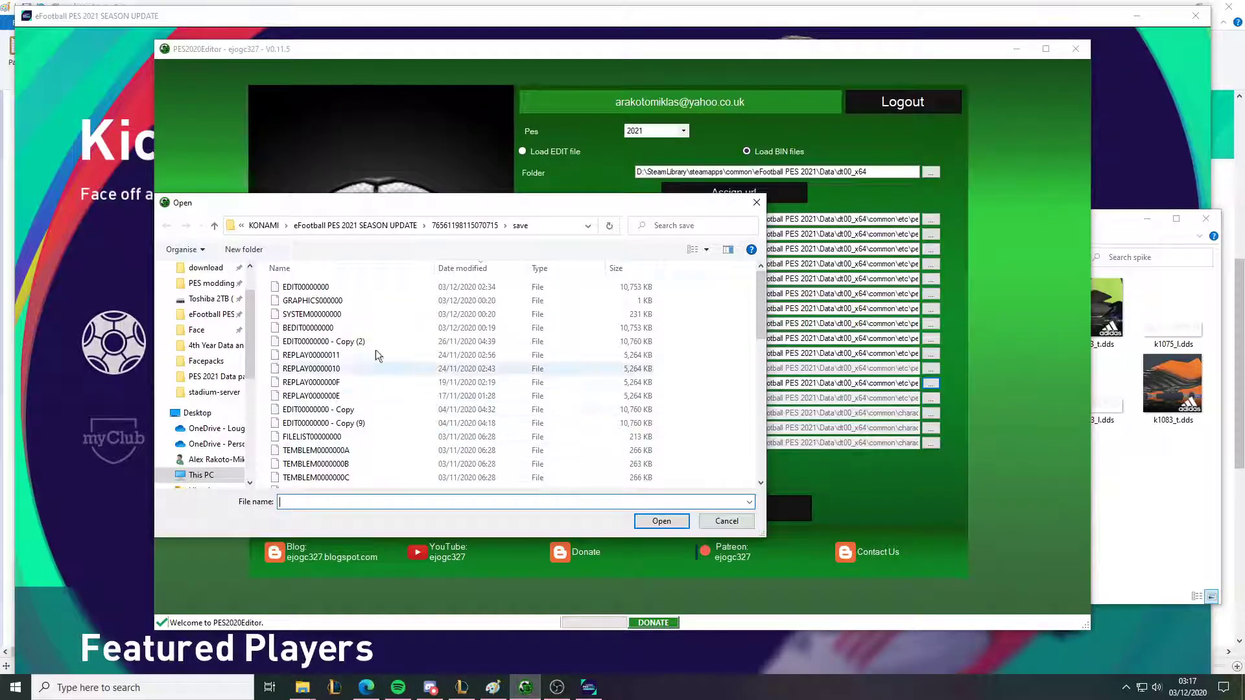
{"action": "left_click", "coordinate": [756, 204]}
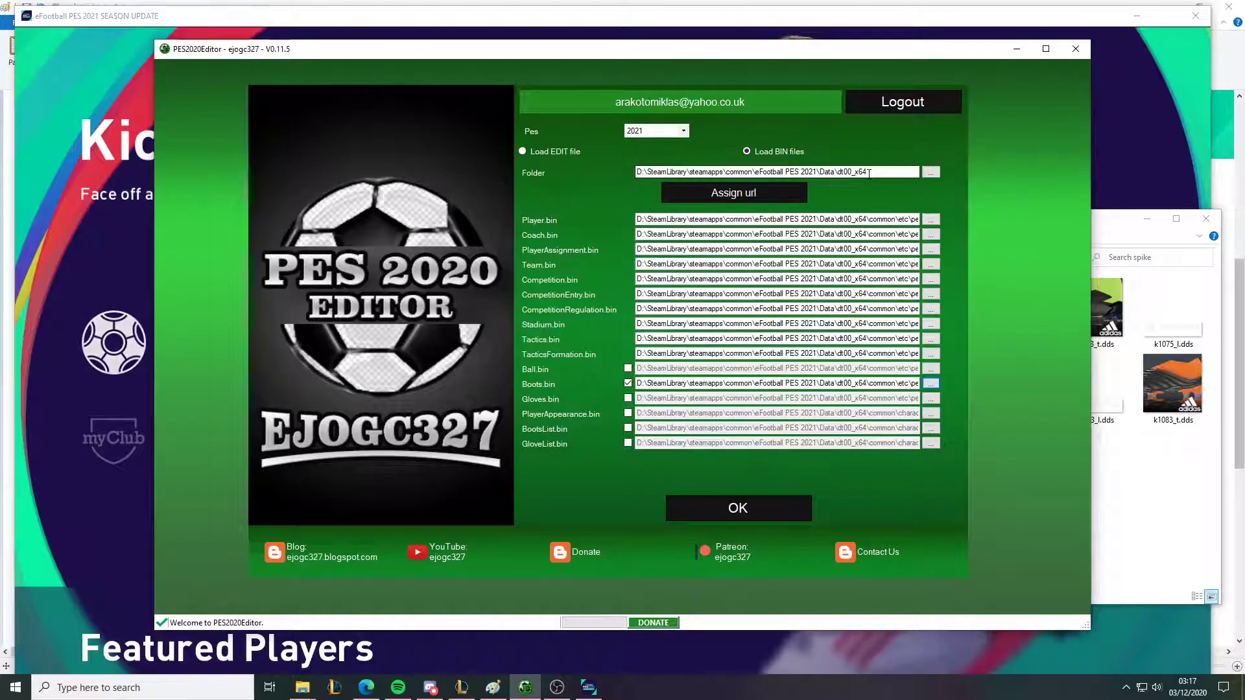
In File Explorer, open the eFootball PES 2021 Data folder and locate dt00_x64.cpk and the extracted dt00_x64 folder
{"action": "left_click", "coordinate": [1100, 223]}
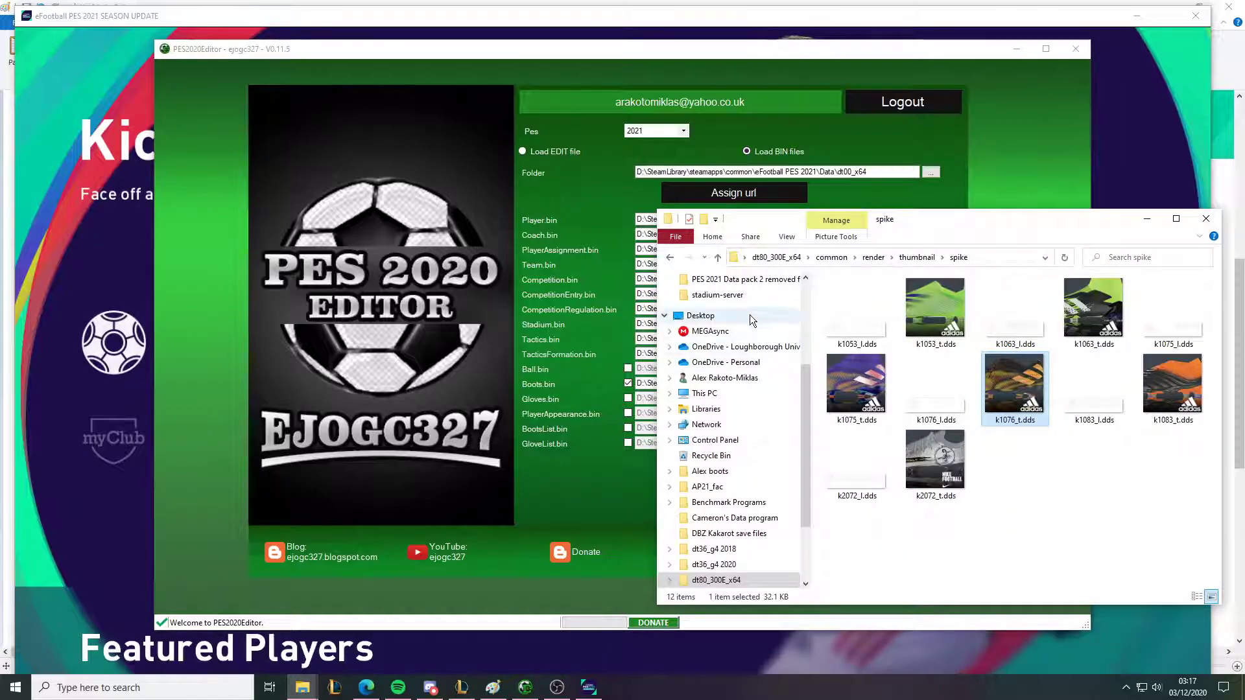
{"action": "scroll", "coordinate": [755, 327], "scroll_direction": "up", "scroll_amount": 1}
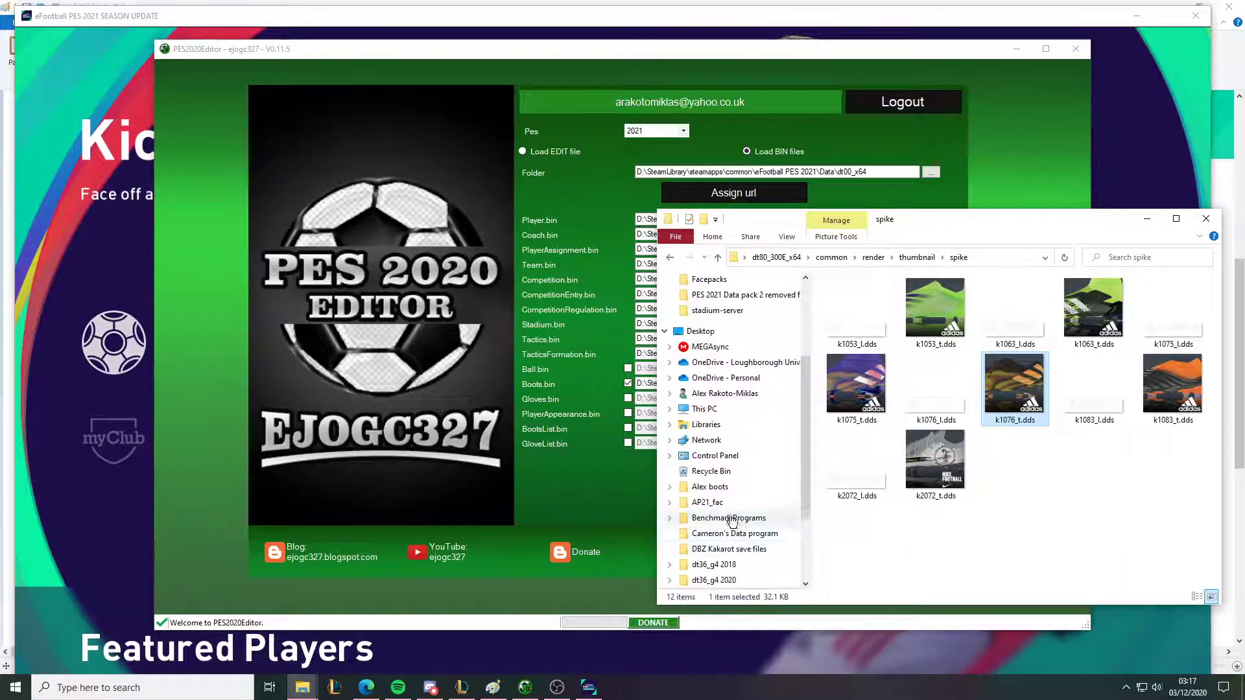
{"action": "scroll", "coordinate": [752, 518], "scroll_direction": "up", "scroll_amount": 3}
{"action": "left_click", "coordinate": [756, 355]}
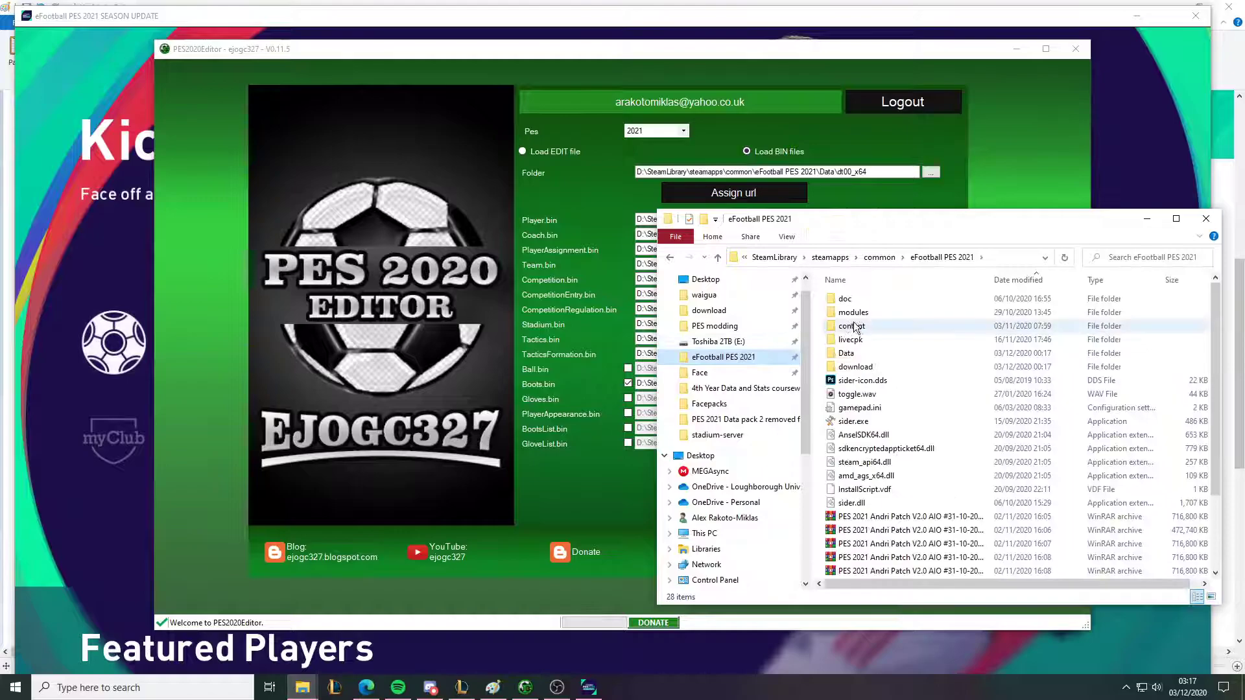
{"action": "double_click", "coordinate": [862, 354]}
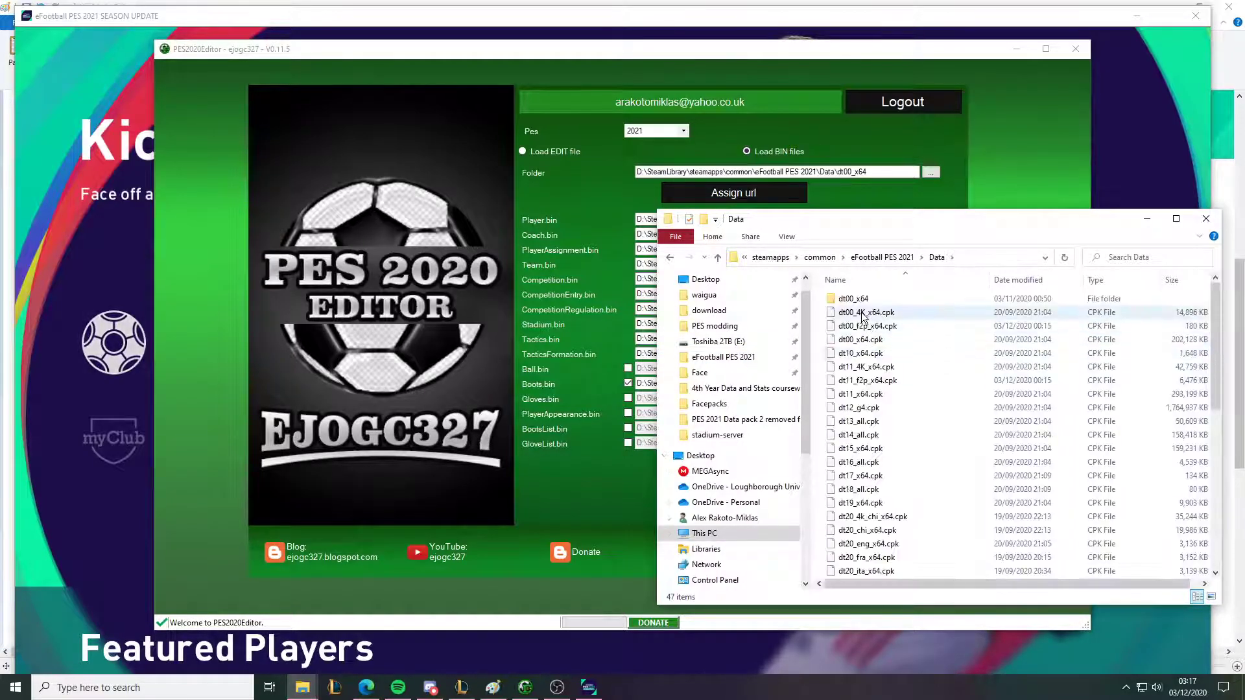
{"action": "left_click", "coordinate": [841, 341]}
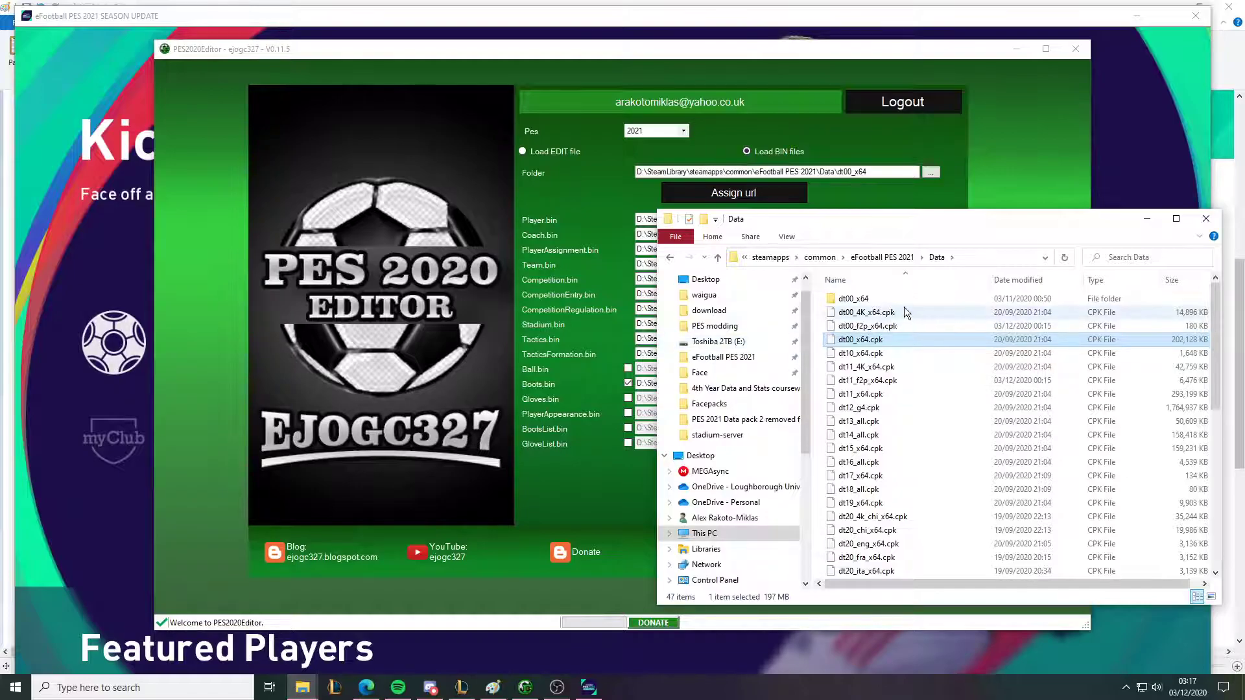
{"action": "left_click", "coordinate": [868, 299]}
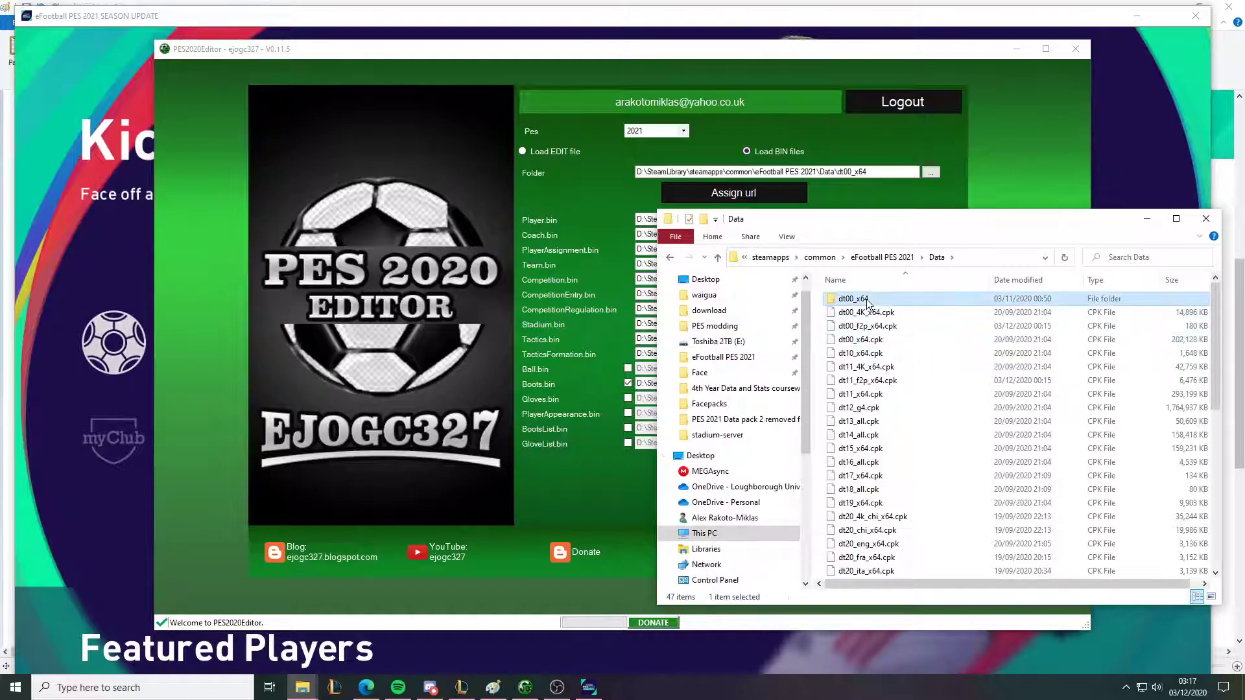
In PES2020Editor, assign the BIN file paths from the D:\SteamLibrary\steamapps\common\eFootball PES 2021\Data\dt00_x64 folder
{"action": "left_click", "coordinate": [1200, 224]}
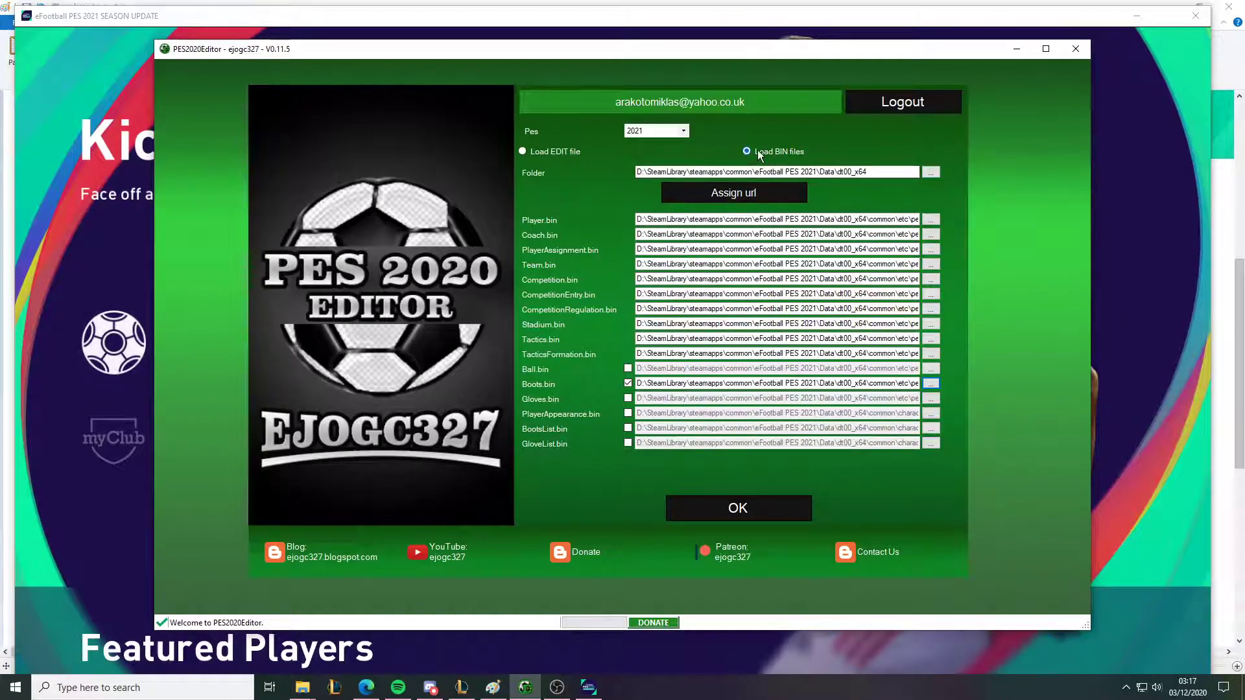
{"action": "left_click", "coordinate": [685, 176]}
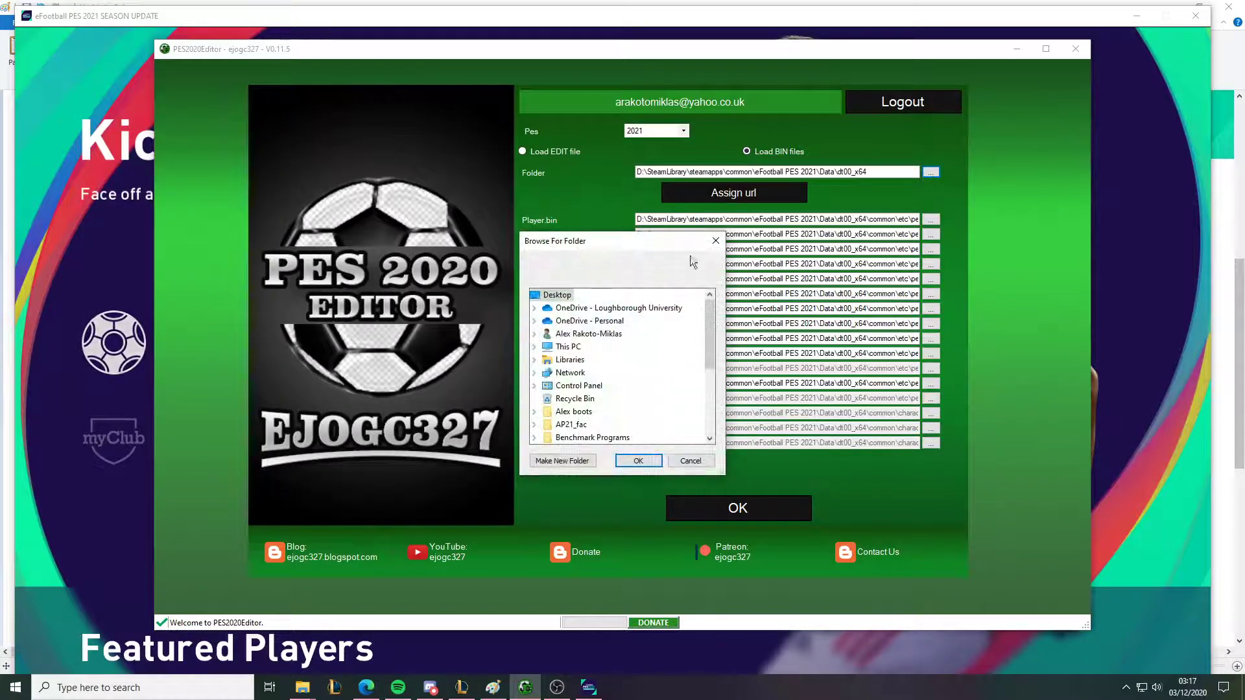
{"action": "left_click", "coordinate": [717, 241]}
{"action": "left_click_drag", "start_coordinate": [872, 171], "coordinate": [843, 172]}
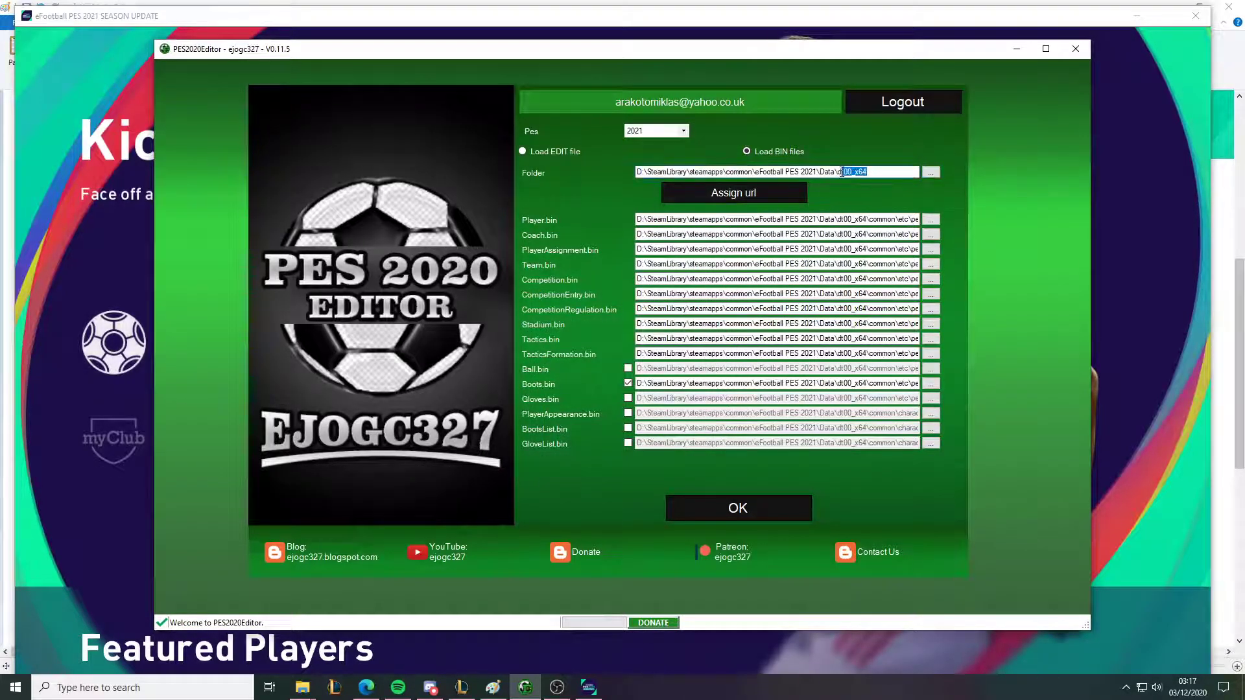
{"action": "left_click_drag", "start_coordinate": [764, 172], "coordinate": [829, 172]}
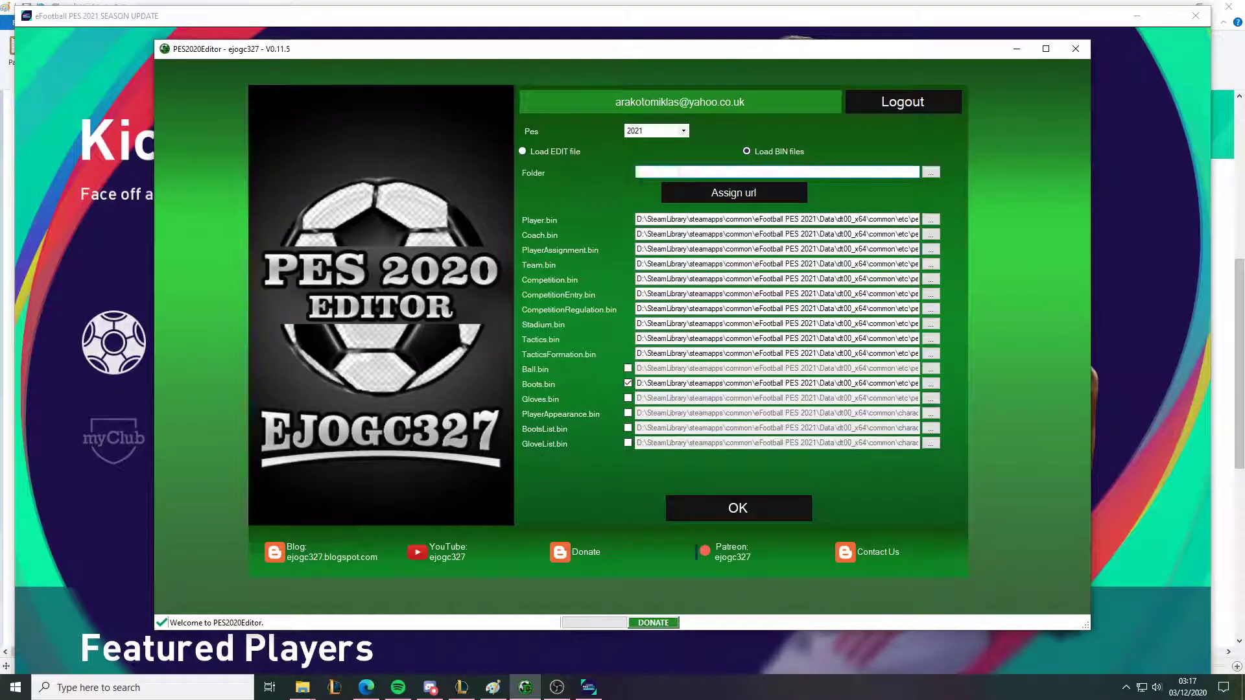
{"action": "left_click", "coordinate": [740, 194]}
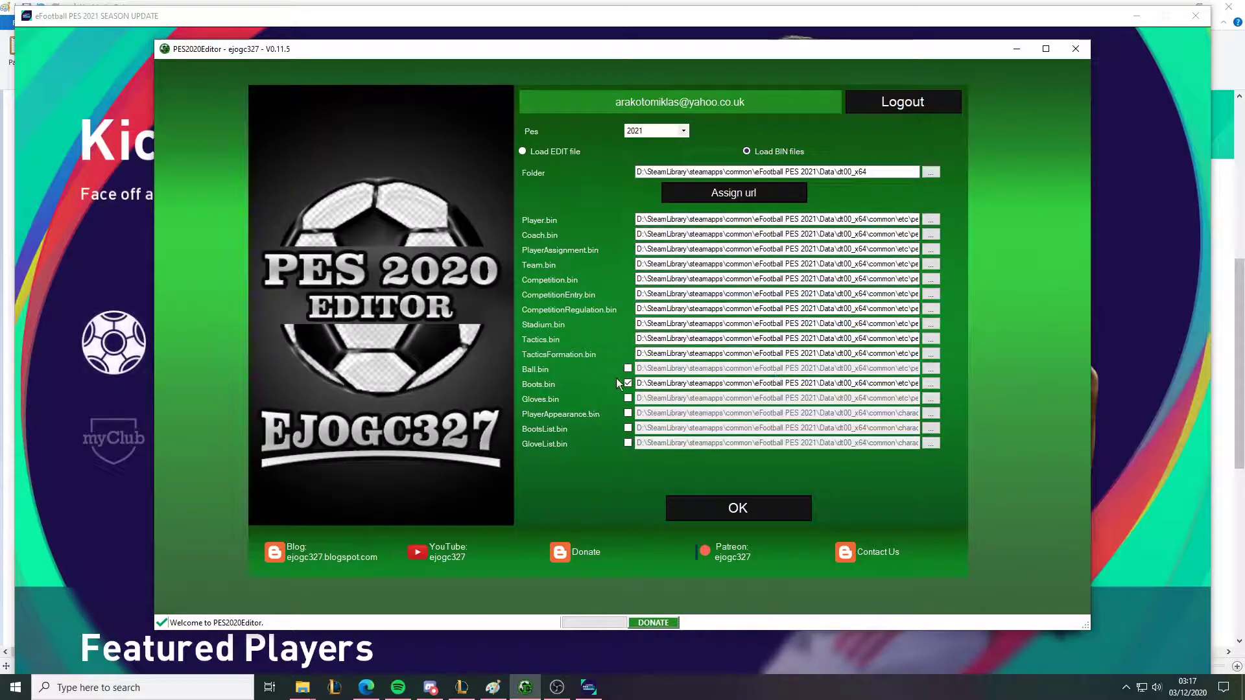
{"action": "left_click", "coordinate": [628, 398]}
{"action": "left_click", "coordinate": [627, 413]}
{"action": "left_click", "coordinate": [628, 414]}
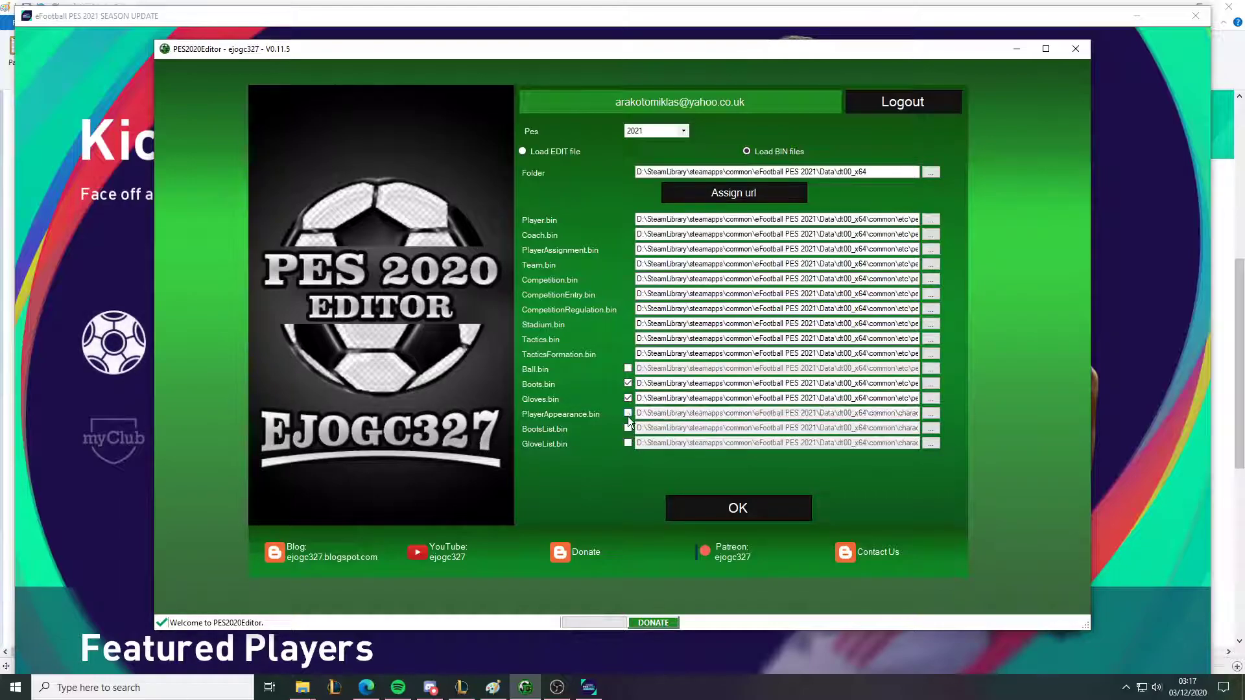
{"action": "left_click", "coordinate": [628, 399]}
Browse for a different Boots.bin file and go to Desktop\dt80_300E_x64\common
{"action": "left_click", "coordinate": [931, 383]}
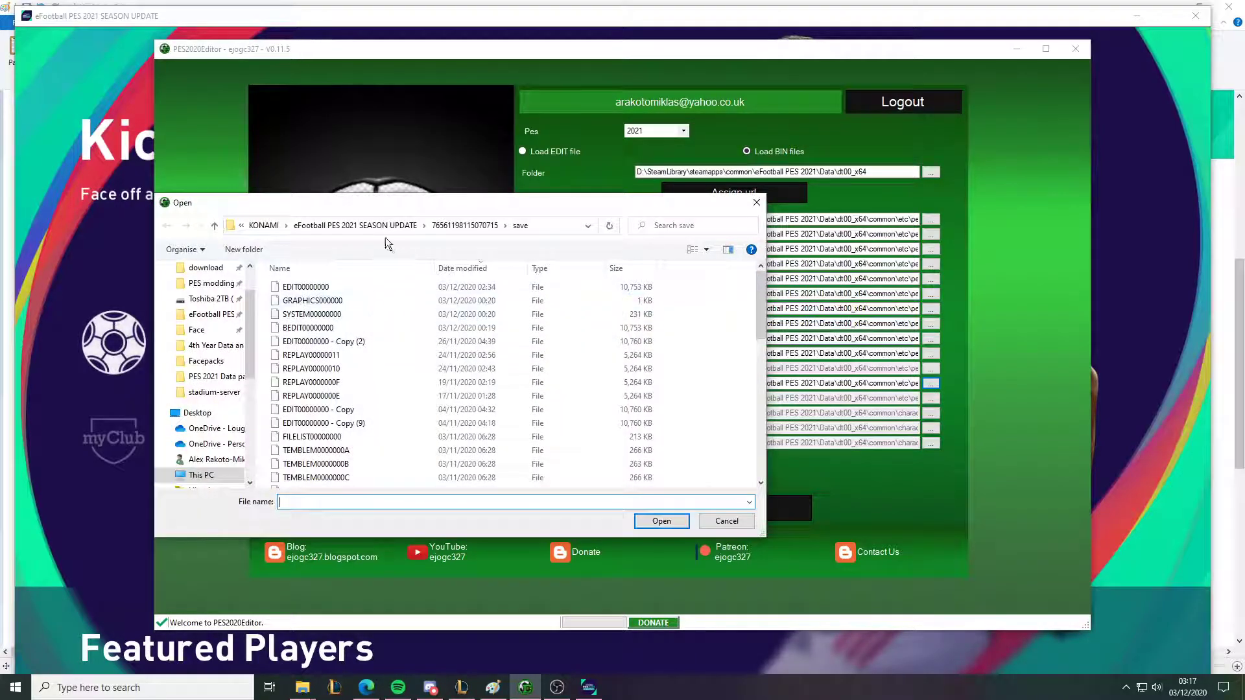
{"action": "scroll", "coordinate": [214, 403], "scroll_direction": "up", "scroll_amount": 2}
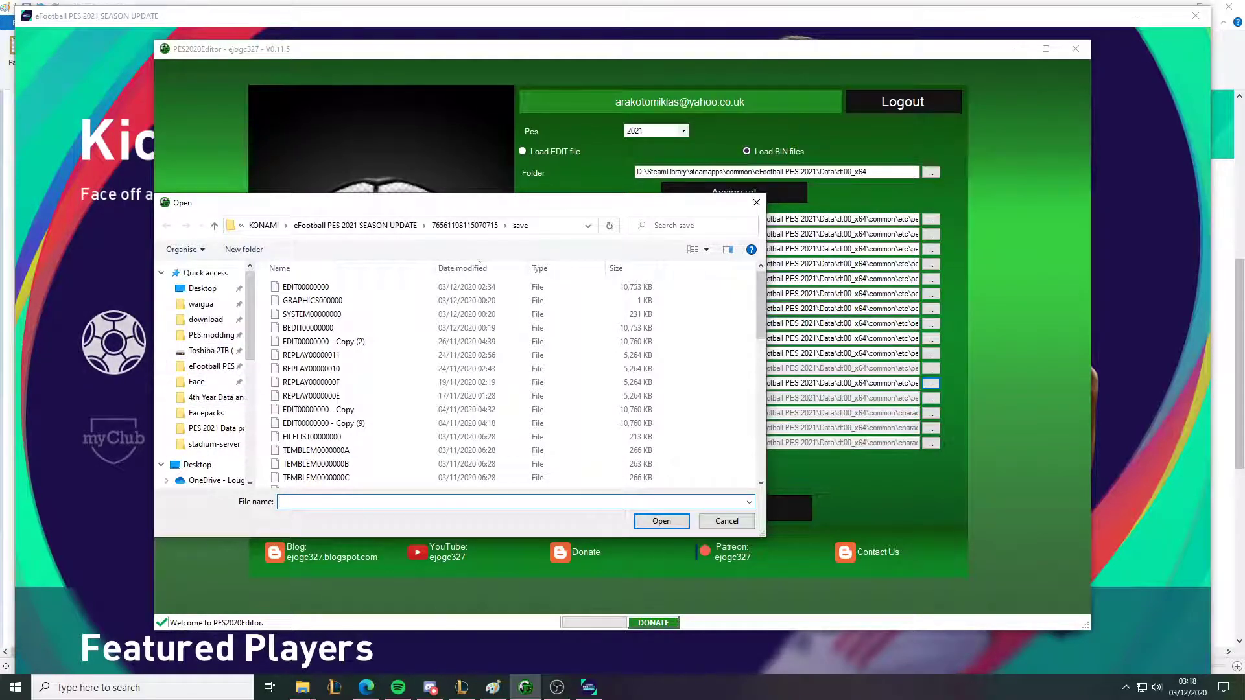
{"action": "mouse_move", "coordinate": [303, 686]}
{"action": "mouse_move", "coordinate": [393, 613]}
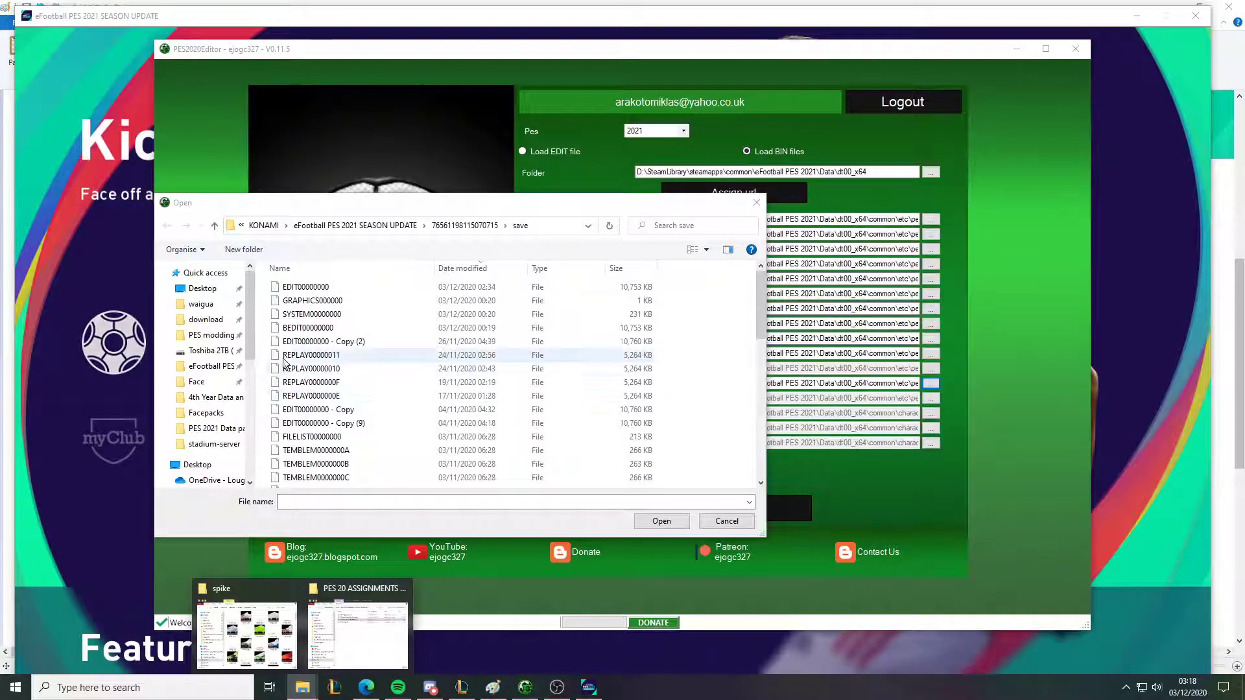
{"action": "left_click", "coordinate": [196, 302]}
{"action": "left_click", "coordinate": [202, 288]}
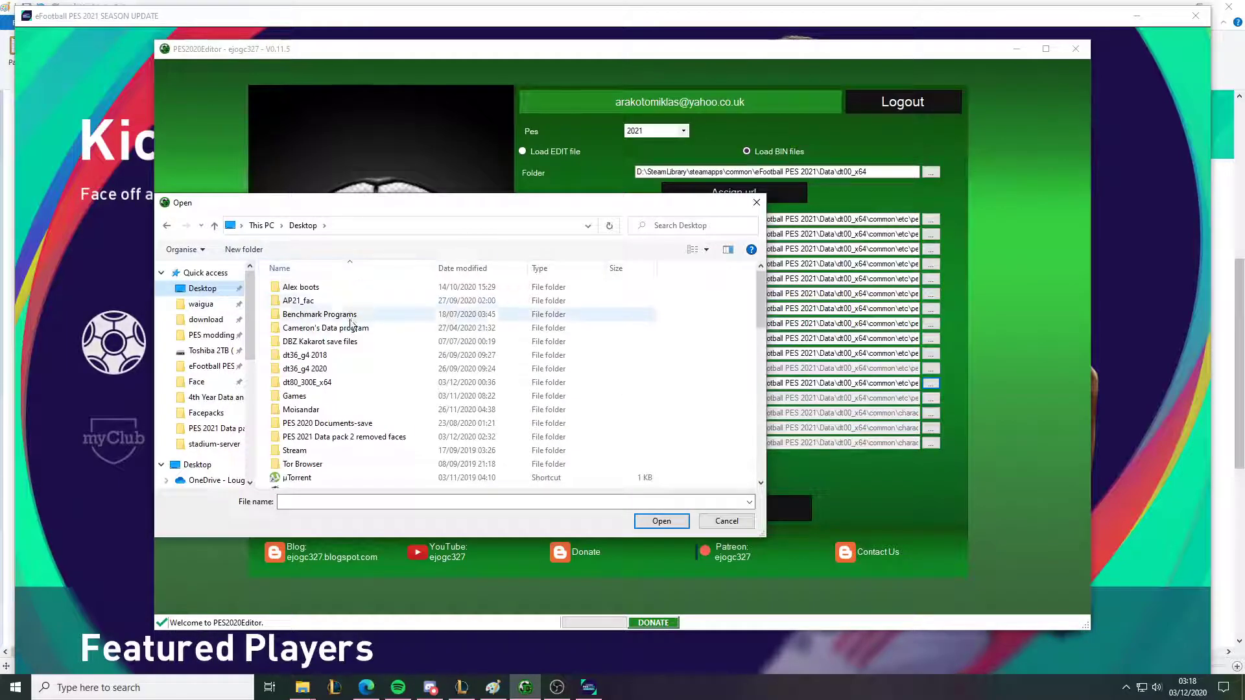
{"action": "double_click", "coordinate": [329, 382]}
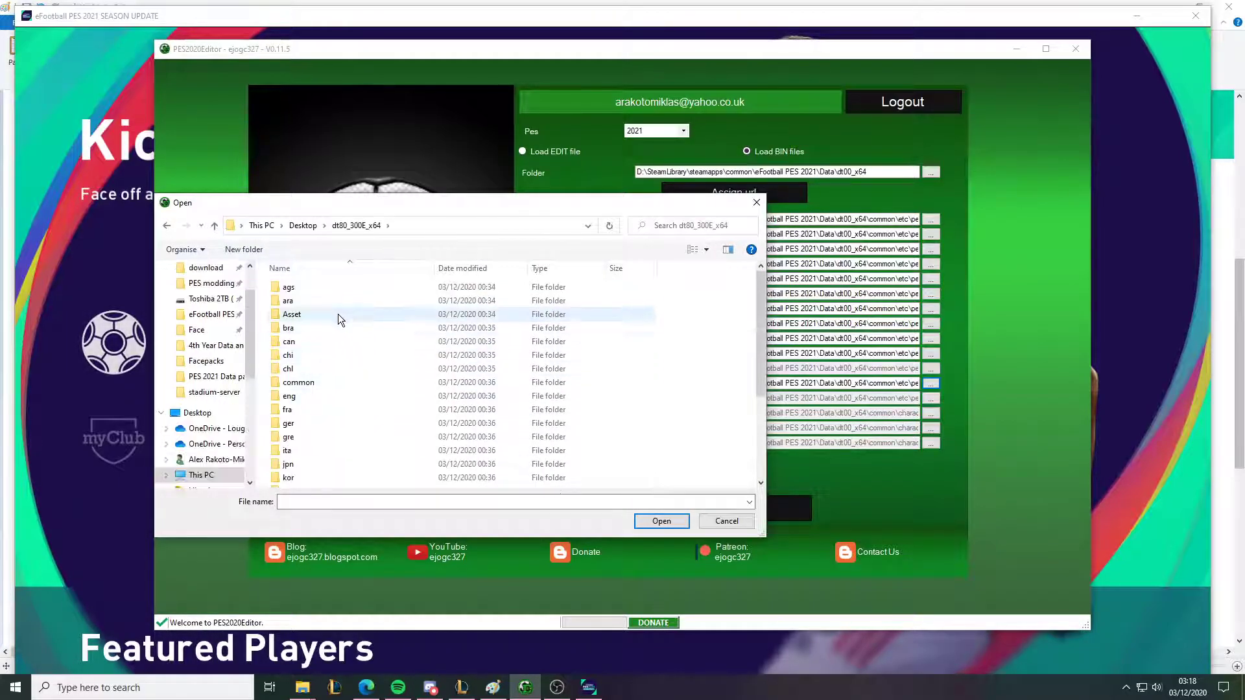
{"action": "double_click", "coordinate": [310, 388]}
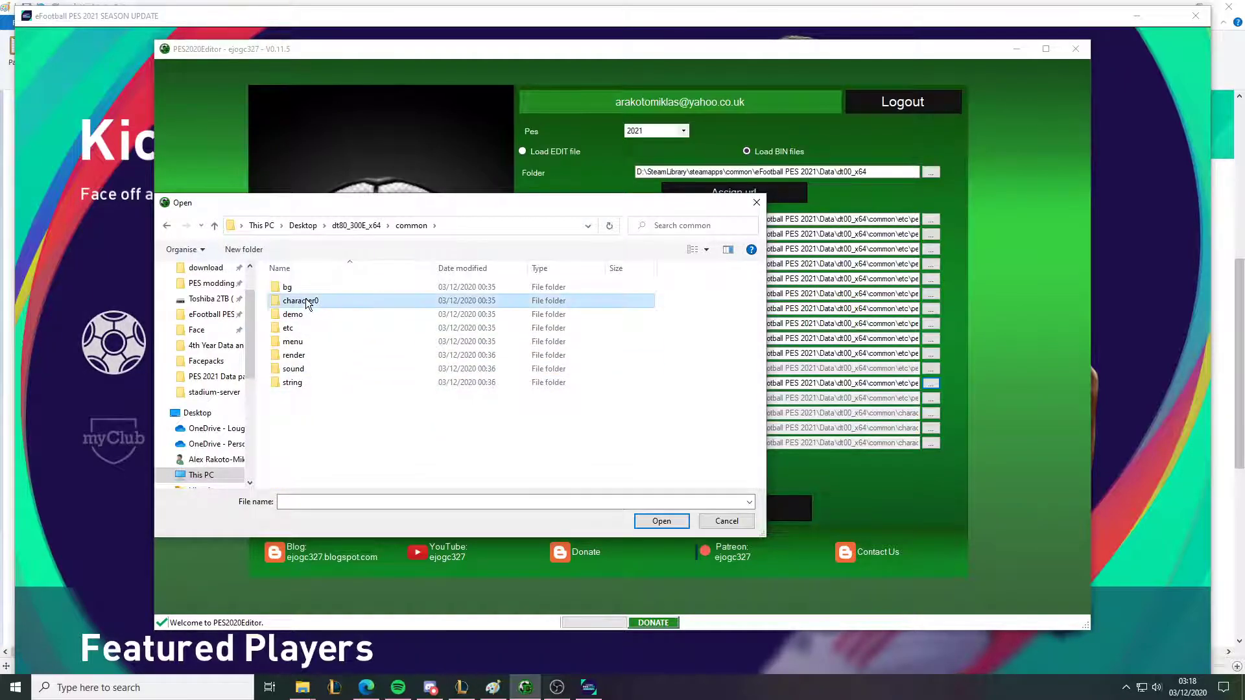
Choose Boots.bin from the etc\pesdb folder and load the assigned BIN files into the editor
{"action": "double_click", "coordinate": [309, 354]}
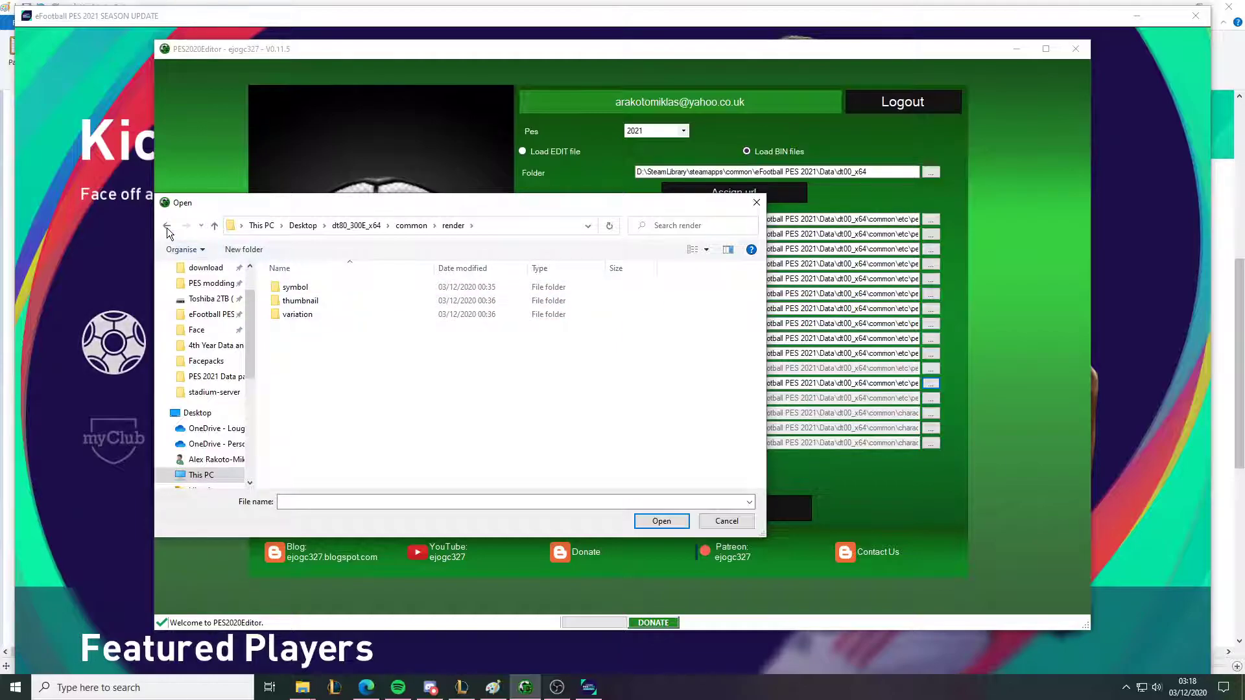
{"action": "left_click", "coordinate": [167, 227]}
{"action": "double_click", "coordinate": [307, 328]}
{"action": "double_click", "coordinate": [313, 290]}
{"action": "left_click", "coordinate": [318, 318]}
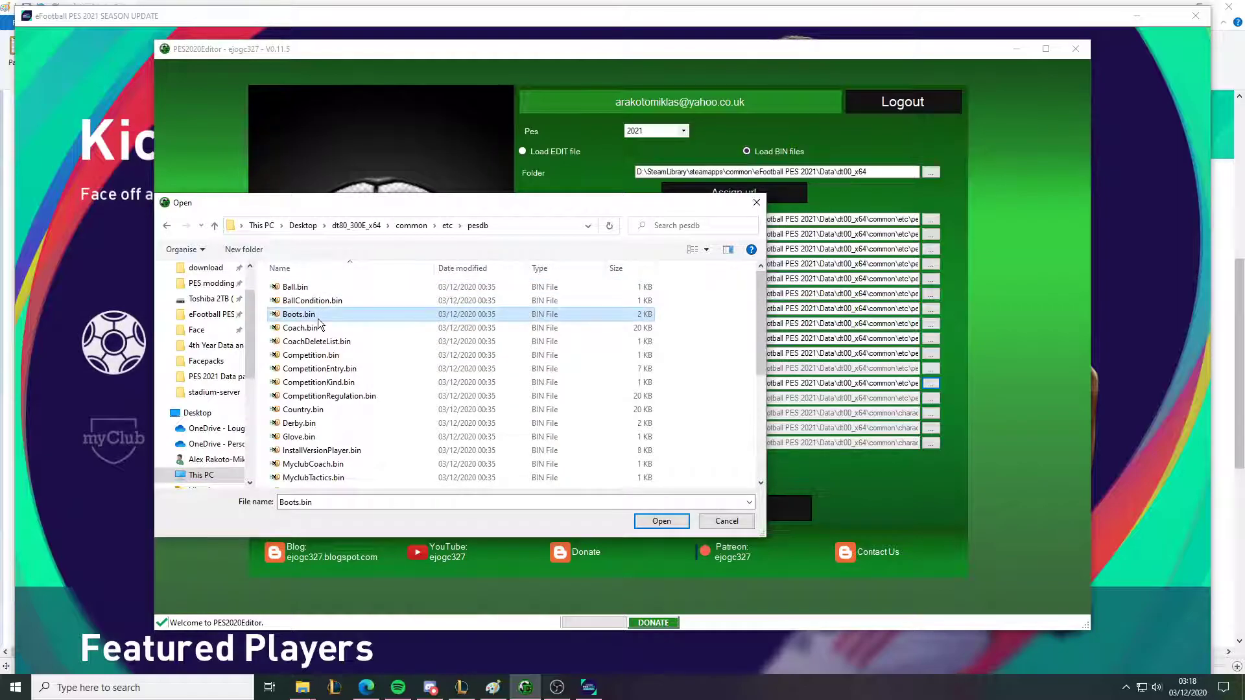
{"action": "left_click", "coordinate": [657, 522]}
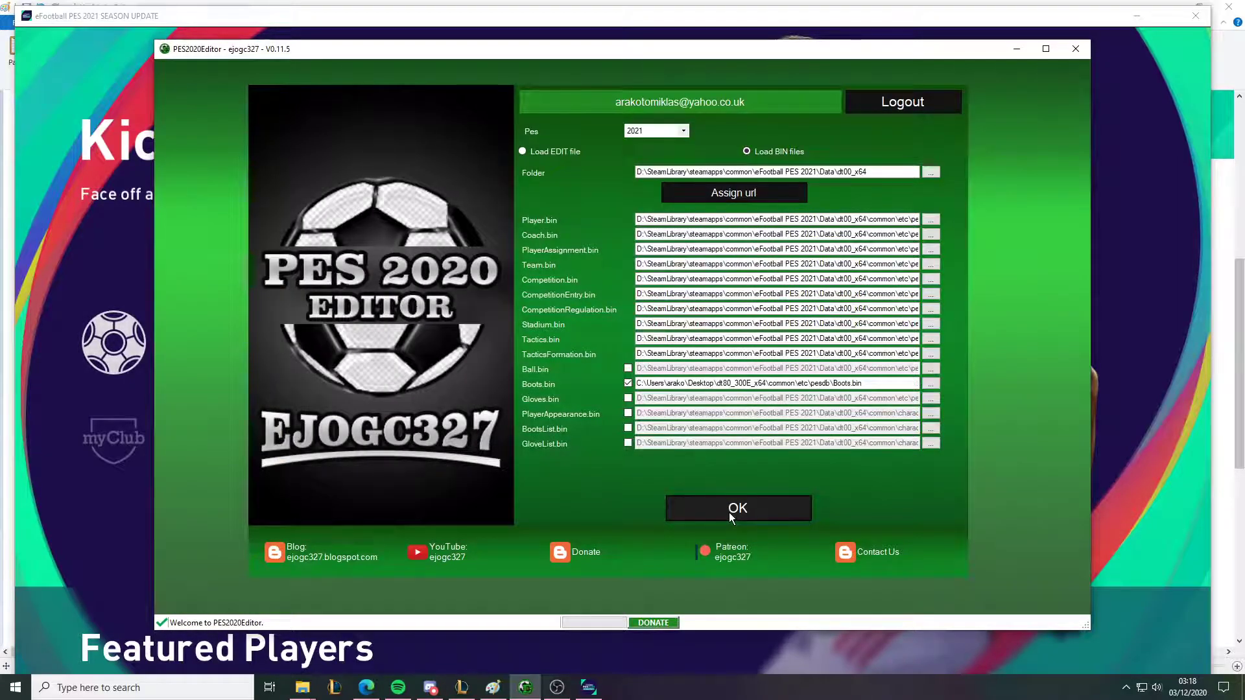
{"action": "left_click", "coordinate": [731, 515]}
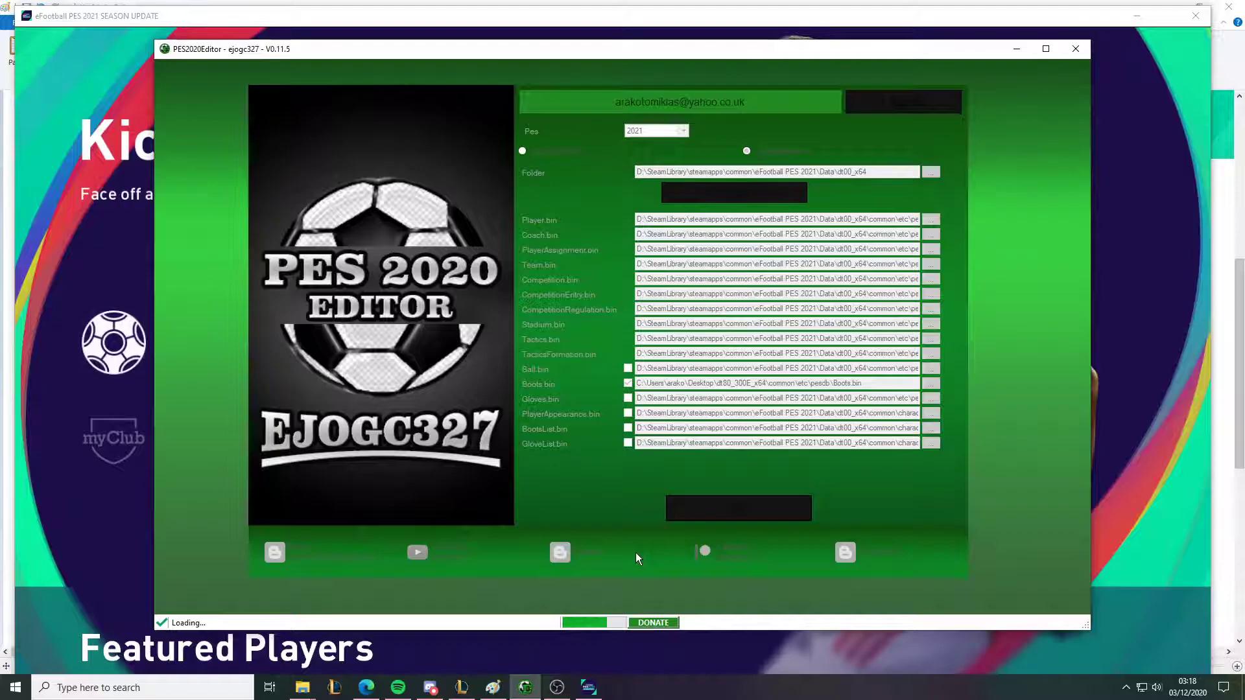
Switch to the eFootball PES 2021 game window and enter Edit mode from Settings
{"action": "left_click", "coordinate": [107, 598]}
{"action": "key", "text": "Right"}
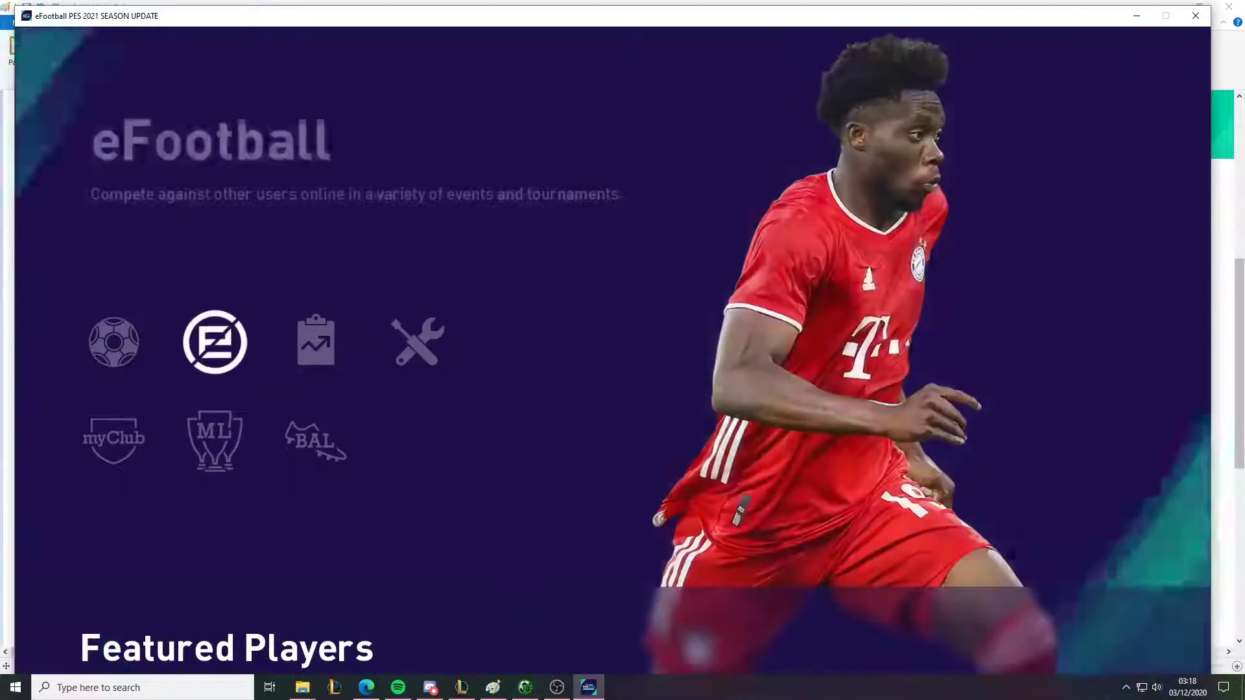
{"action": "key", "text": "Right"}
{"action": "key", "text": "Down"}
{"action": "key", "text": "Return"}
{"action": "key", "text": "Escape"}
{"action": "key", "text": "Up"}
{"action": "key", "text": "Right"}
{"action": "key", "text": "Return"}
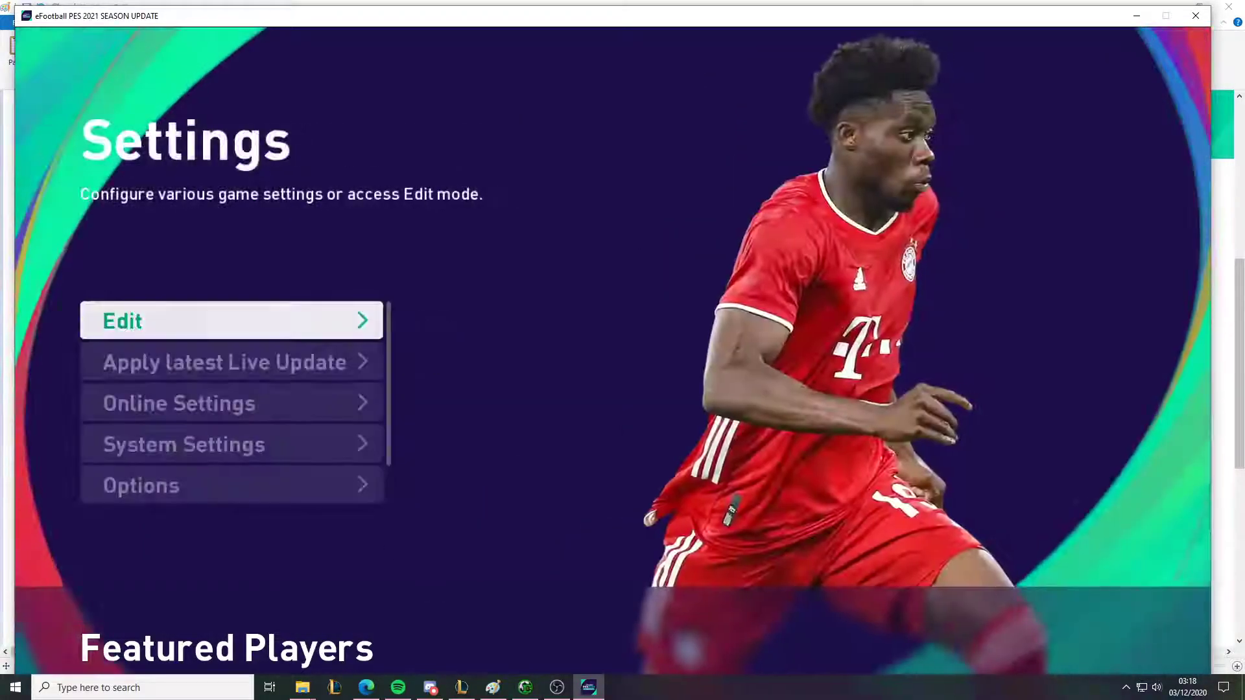
{"action": "key", "text": "Return"}
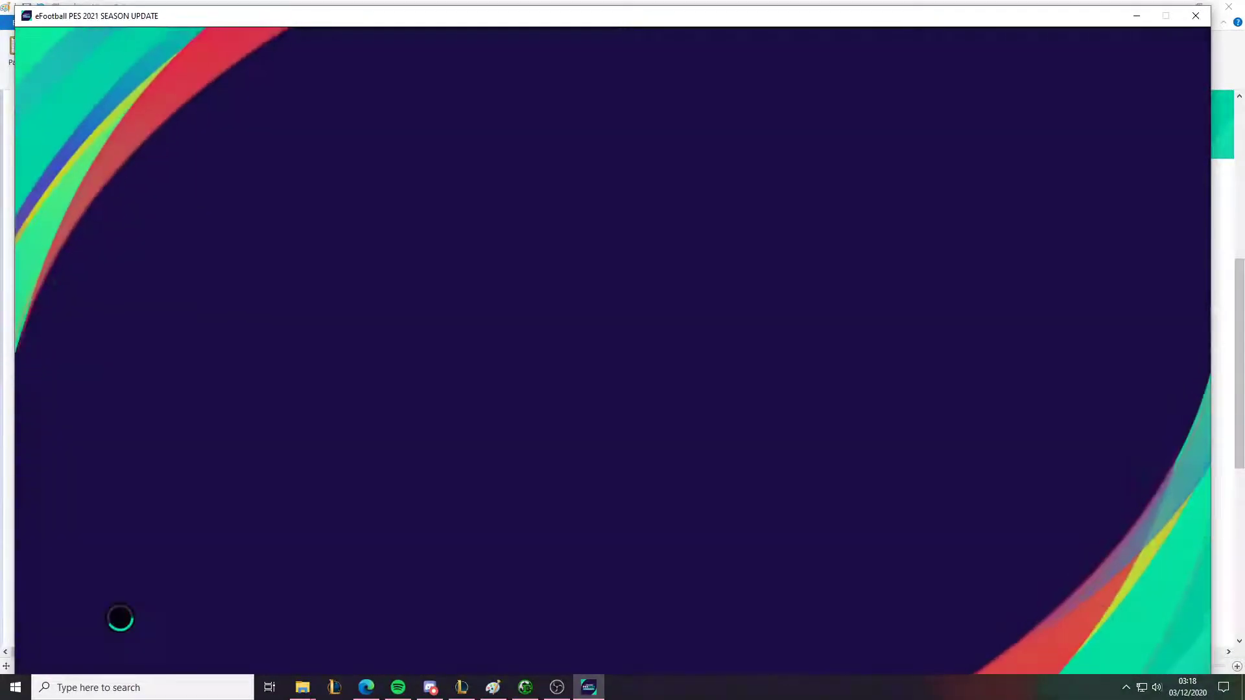
{"action": "key", "text": "Return"}
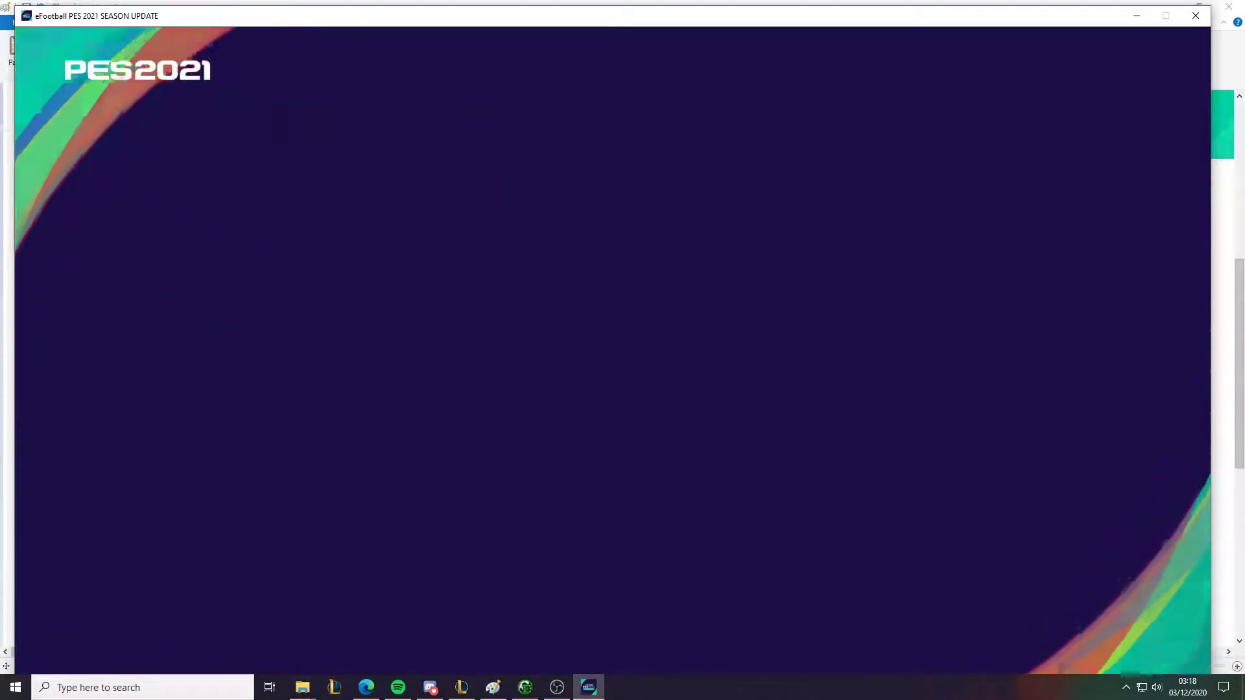
Open the team selection in Edit mode and choose the Premier League
{"action": "key", "text": "Down"}
{"action": "key", "text": "Return"}
{"action": "key", "text": "Down"}
{"action": "key", "text": "Down"}
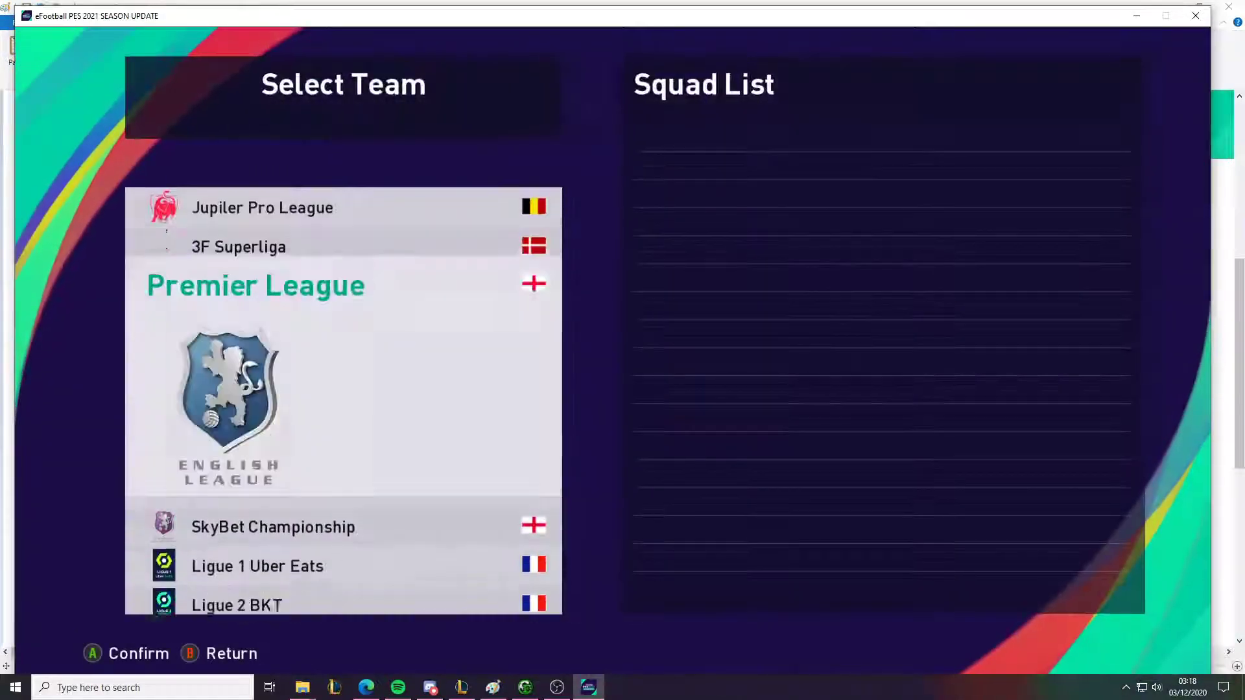
{"action": "key", "text": "Down"}
{"action": "key", "text": "Down"}
{"action": "key", "text": "Up"}
{"action": "key", "text": "Up"}
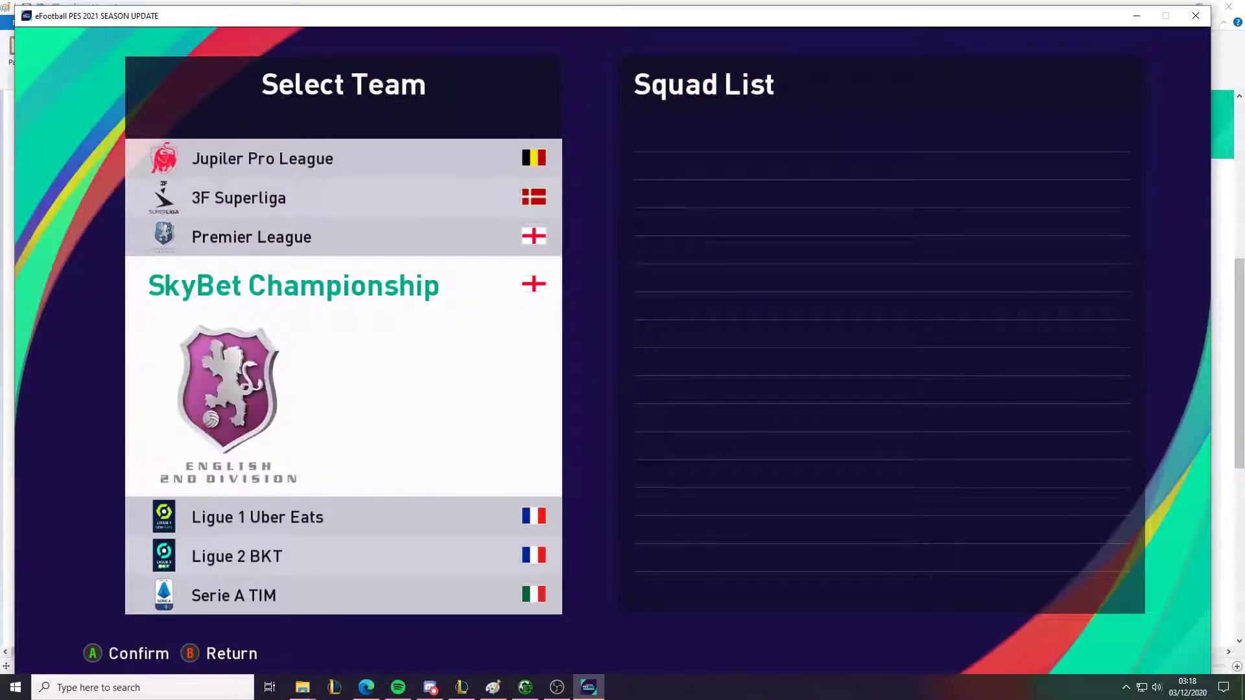
{"action": "key", "text": "Return"}
Select Manchester United from the Premier League teams
{"action": "key", "text": "Down"}
{"action": "key", "text": "Down"}
{"action": "key", "text": "Down"}
{"action": "key", "text": "Down"}
{"action": "key", "text": "Down"}
{"action": "key", "text": "Down"}
{"action": "key", "text": "Down"}
{"action": "key", "text": "Down"}
{"action": "key", "text": "Down"}
{"action": "key", "text": "Down"}
{"action": "key", "text": "Down"}
{"action": "key", "text": "Down"}
{"action": "key", "text": "Down"}
{"action": "key", "text": "Up"}
{"action": "key", "text": "Up"}
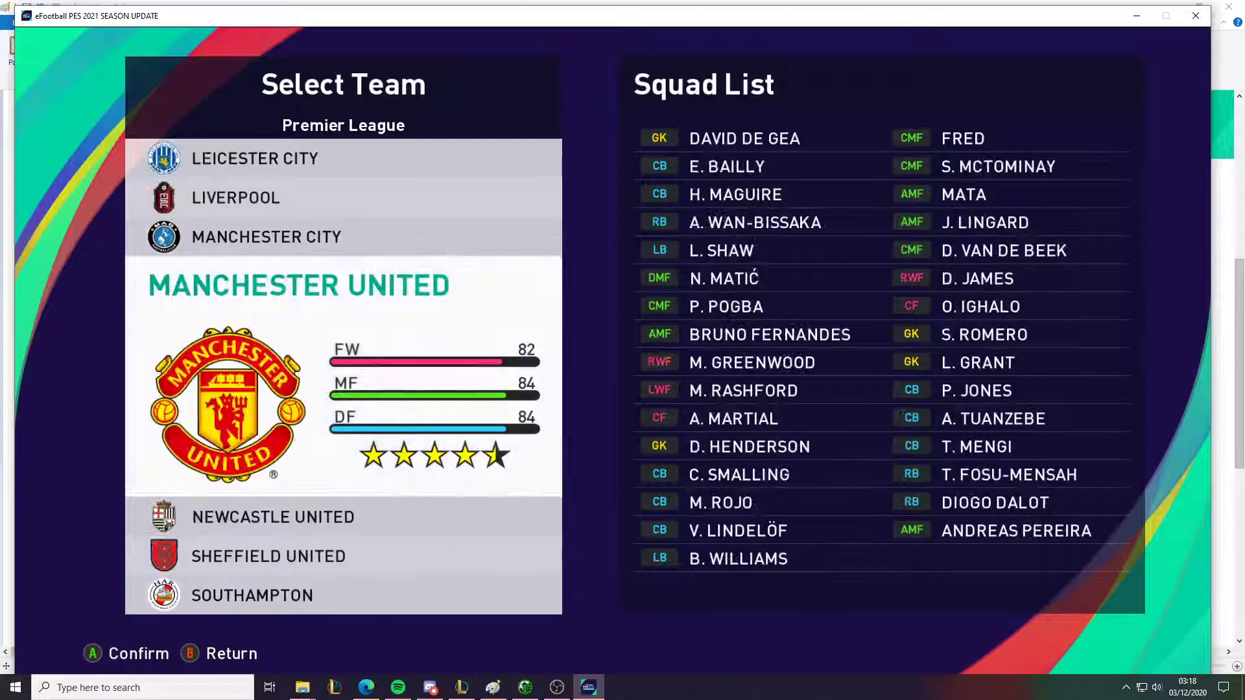
{"action": "key", "text": "Return"}
Choose a player from the squad and open the Boots selection within the Strip Style appearance settings
{"action": "key", "text": "Down"}
{"action": "key", "text": "Return"}
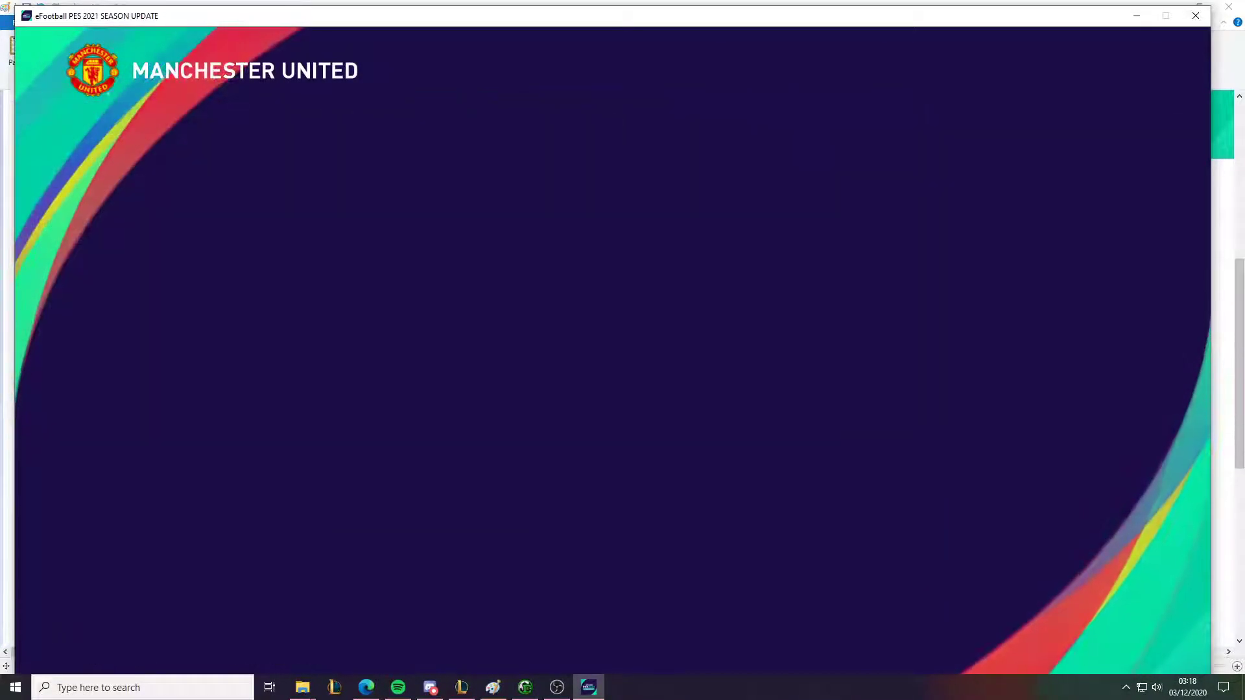
{"action": "key", "text": "Up"}
{"action": "key", "text": "Up"}
{"action": "key", "text": "Up"}
{"action": "key", "text": "Return"}
{"action": "key", "text": "Up"}
{"action": "key", "text": "Return"}
{"action": "key", "text": "Return"}
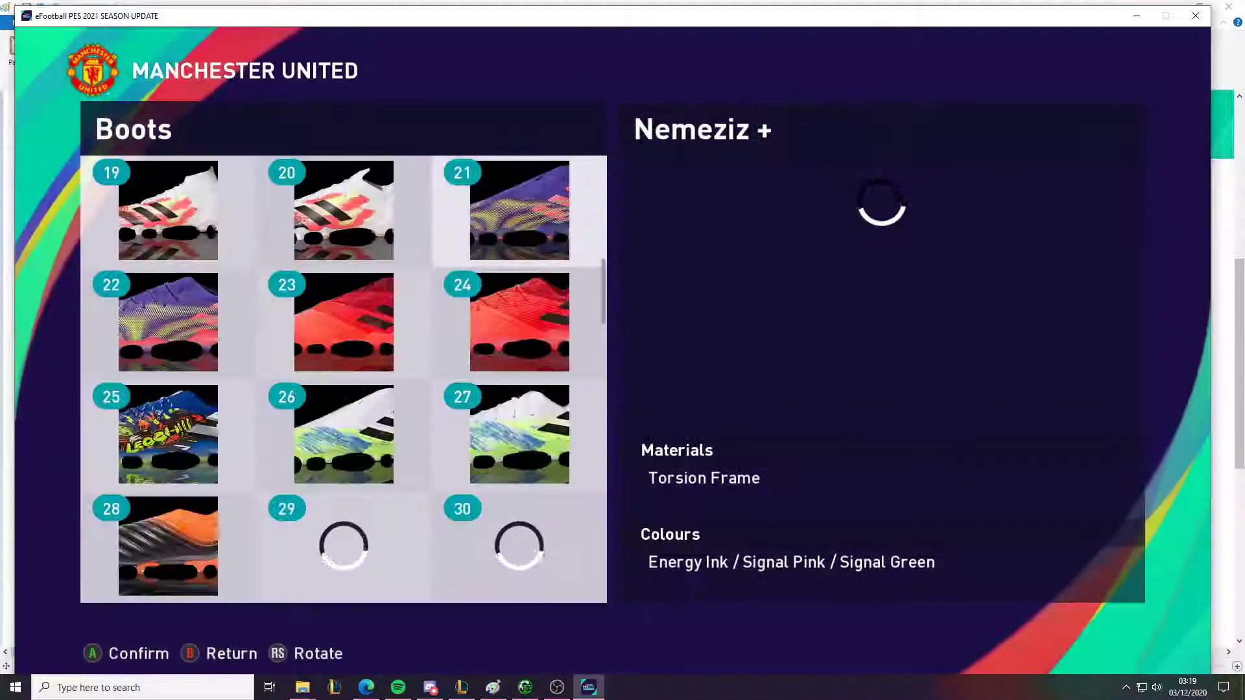
Examine the boot thumbnails and details around numbers 19 to 22, including Nemeziz.1 and Predator 20.1 LOW, and return to the Appearance options
{"action": "key", "text": "Left"}
{"action": "key", "text": "Left"}
{"action": "key", "text": "Right"}
{"action": "key", "text": "Right"}
{"action": "key", "text": "Left"}
{"action": "key", "text": "Left"}
{"action": "key", "text": "Down"}
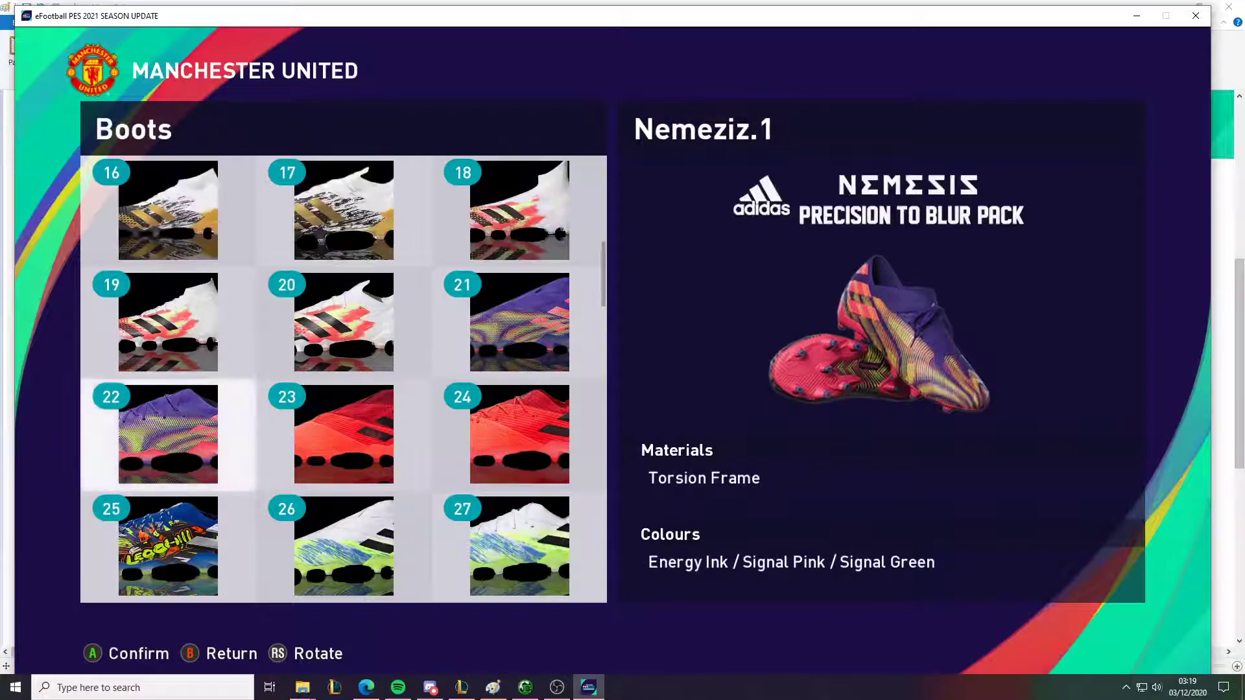
{"action": "key", "text": "Left"}
{"action": "key", "text": "Left"}
{"action": "key", "text": "Up"}
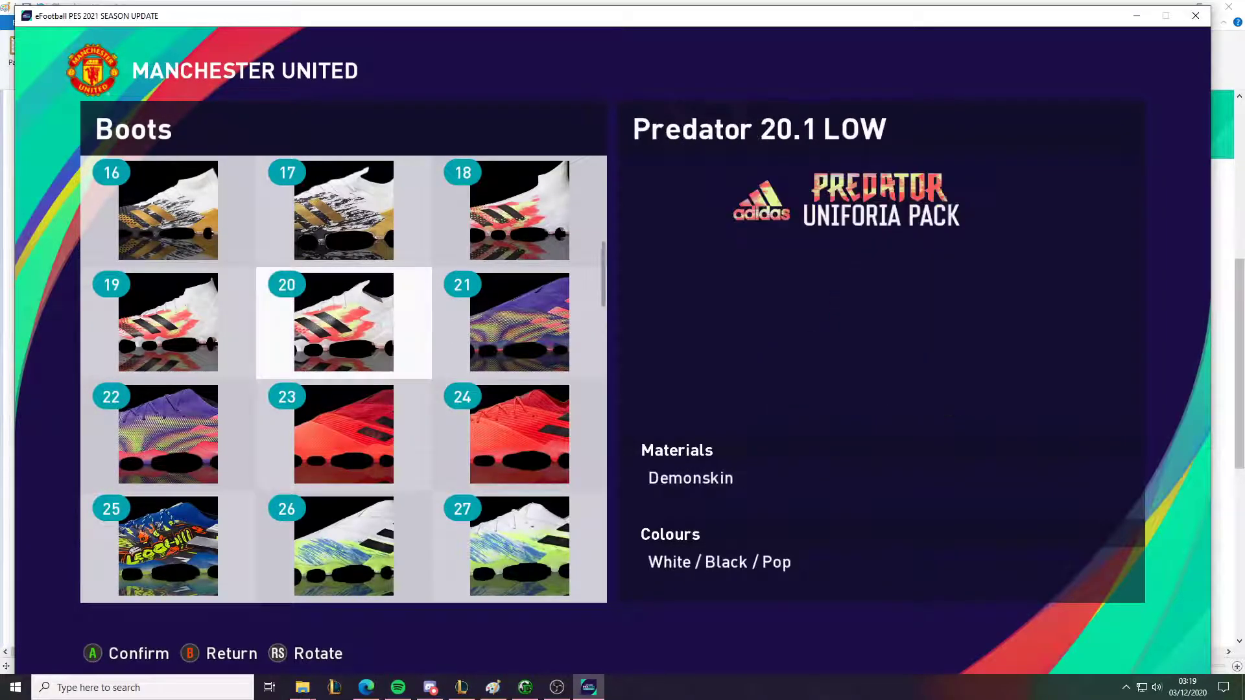
{"action": "key", "text": "Right"}
{"action": "key", "text": "Return"}
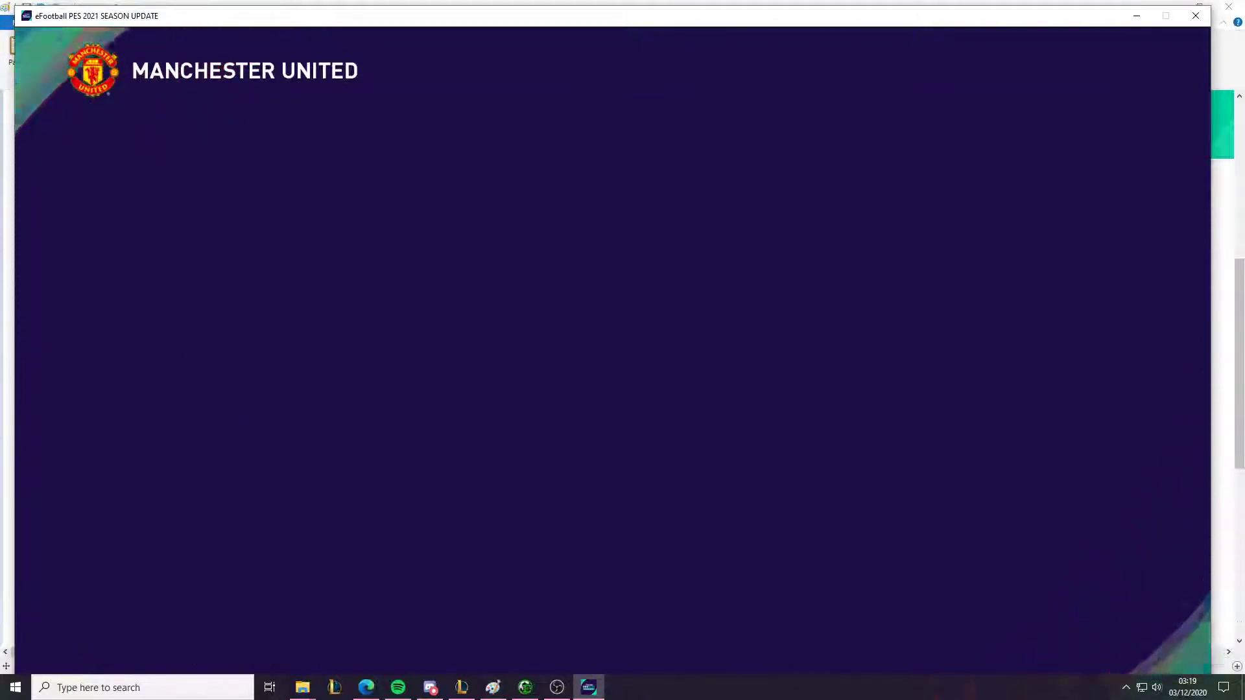
{"action": "key", "text": "Return"}
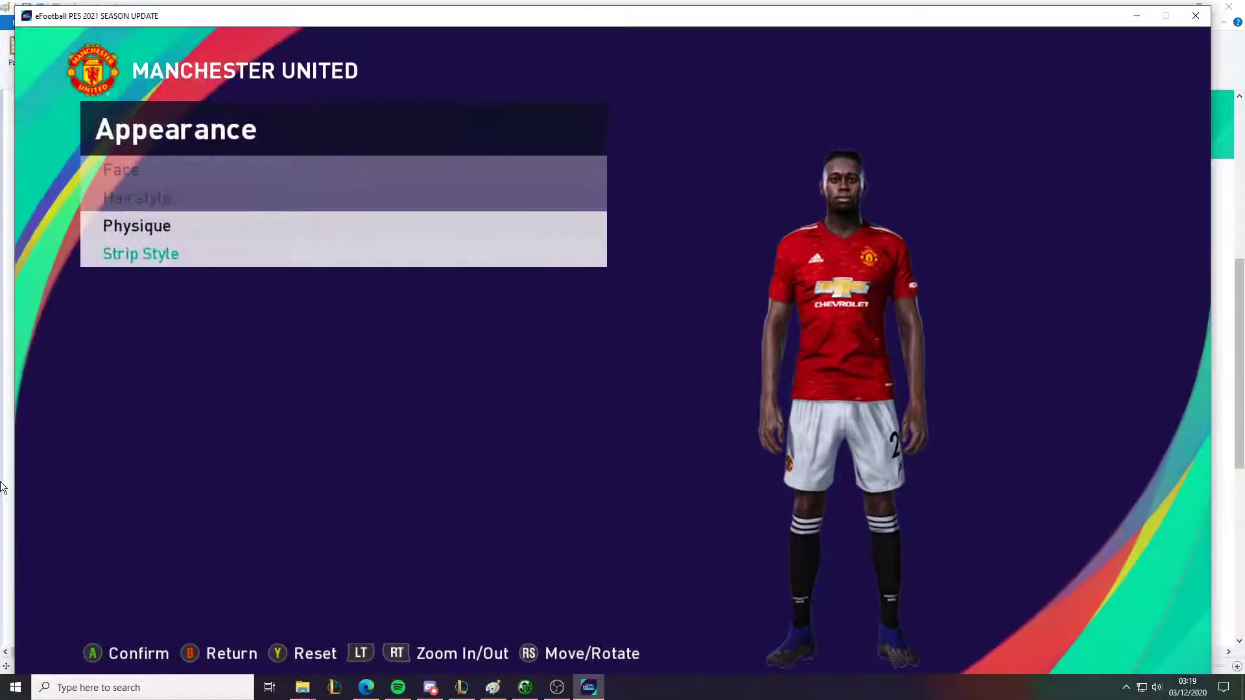
Switch to File Explorer, open the dt80_300E_x64 folder's common\render\thumbnail\spike subfolder and select the k1076_t.dds thumbnail
{"action": "left_click", "coordinate": [300, 689]}
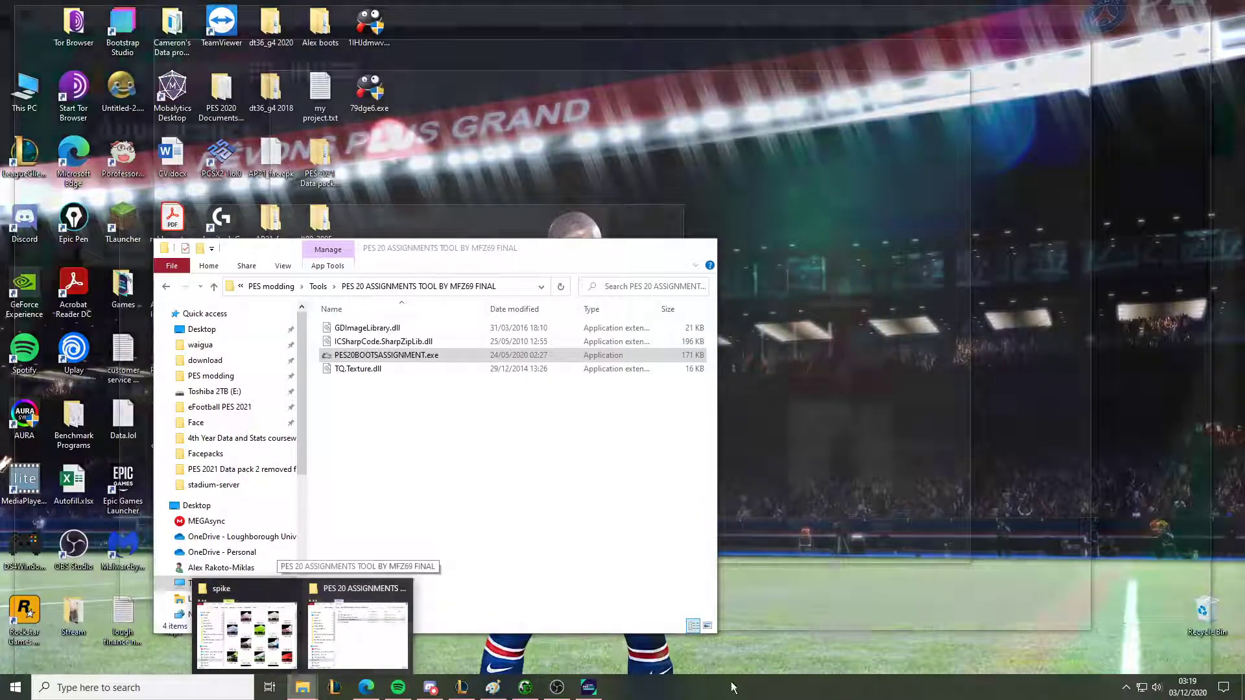
{"action": "left_click", "coordinate": [356, 604]}
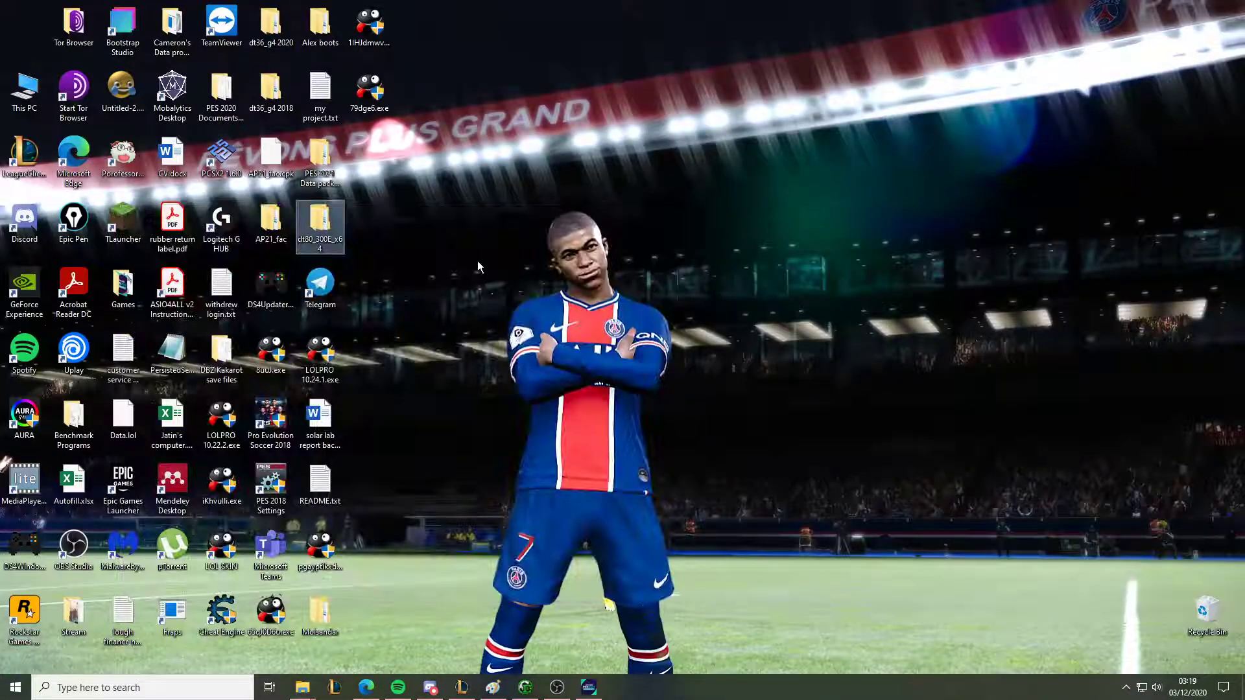
{"action": "double_click", "coordinate": [309, 227]}
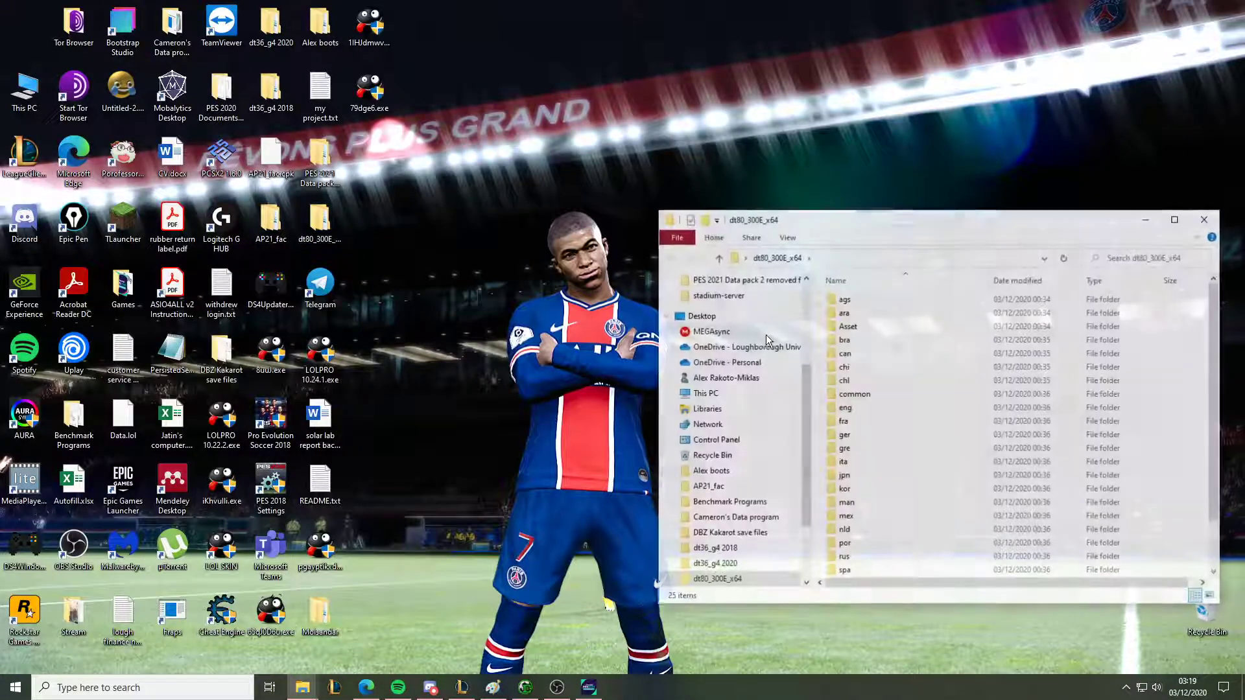
{"action": "left_click", "coordinate": [873, 398]}
{"action": "double_click", "coordinate": [873, 398]}
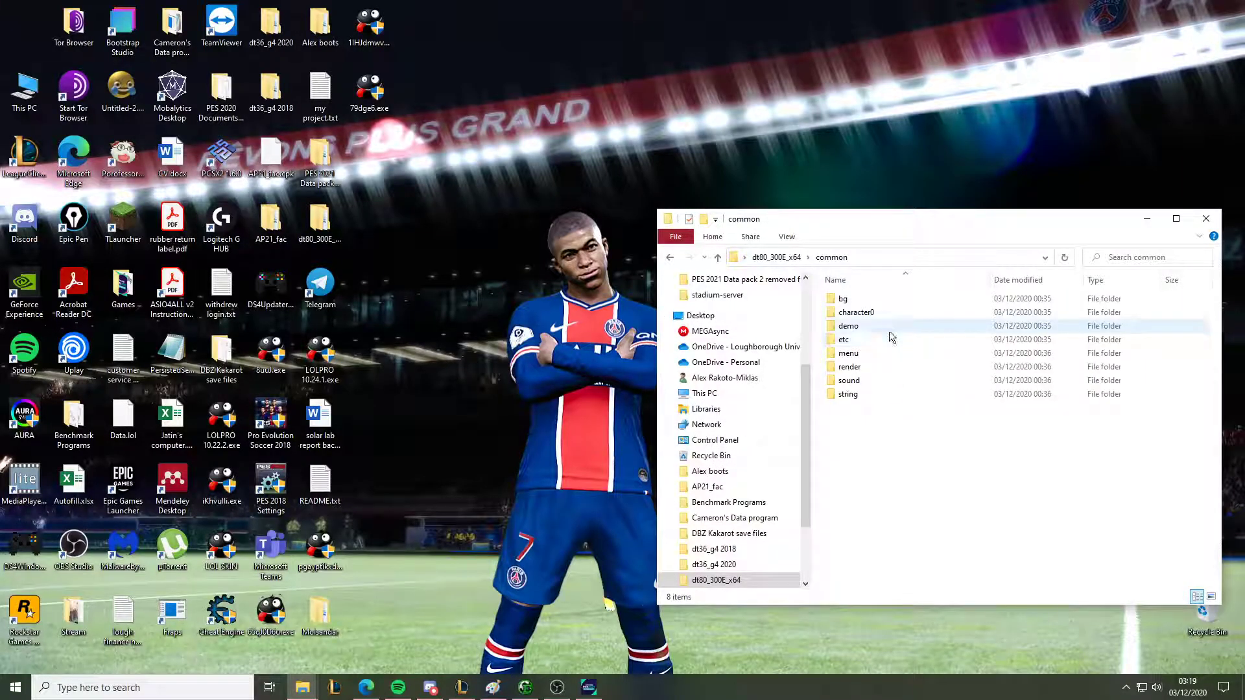
{"action": "double_click", "coordinate": [857, 365]}
{"action": "double_click", "coordinate": [856, 313]}
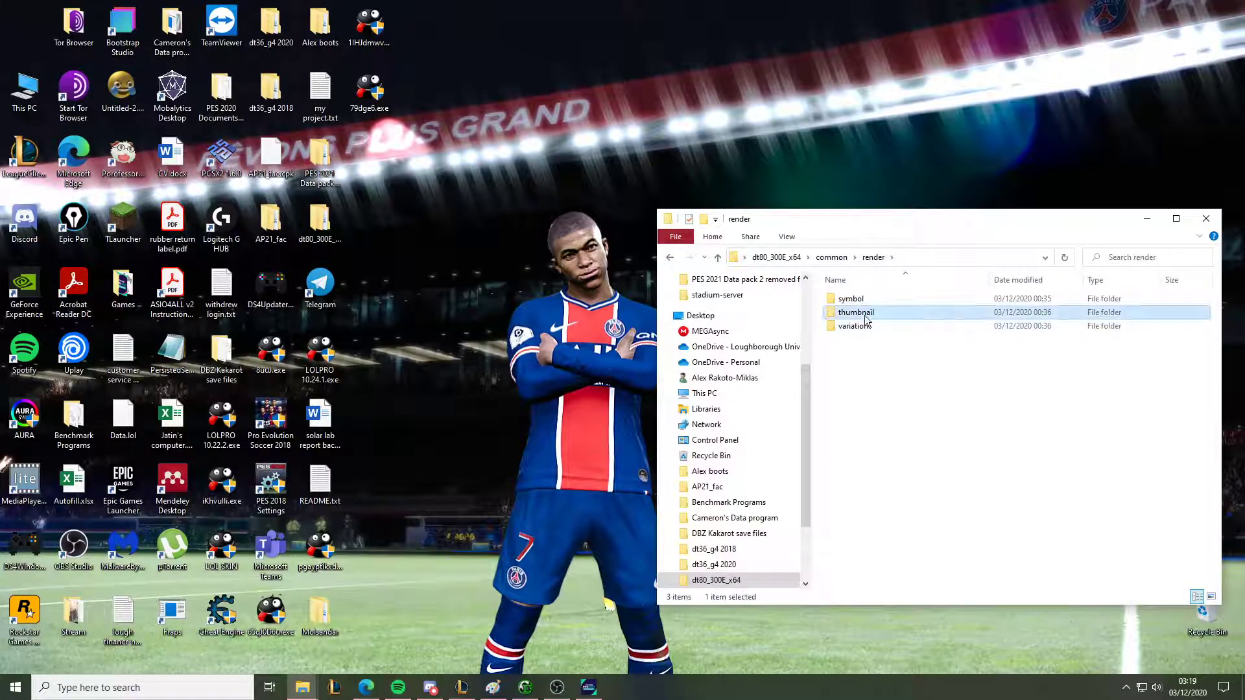
{"action": "double_click", "coordinate": [856, 312]}
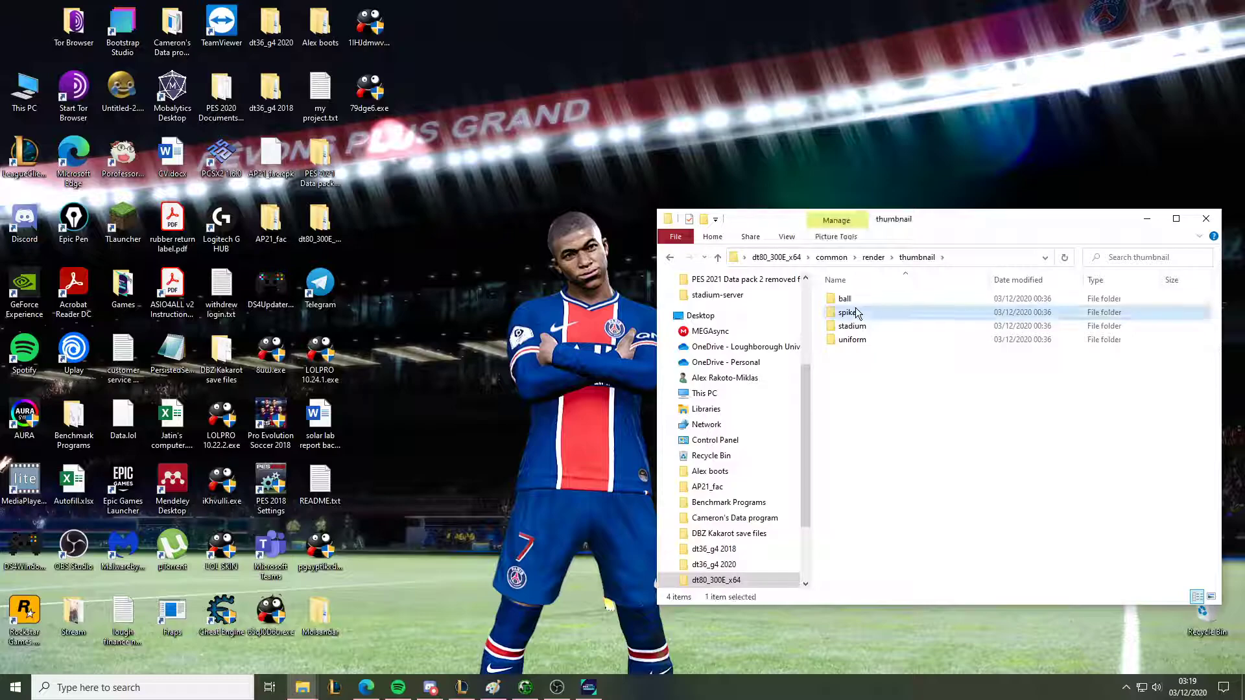
{"action": "left_click", "coordinate": [1009, 410]}
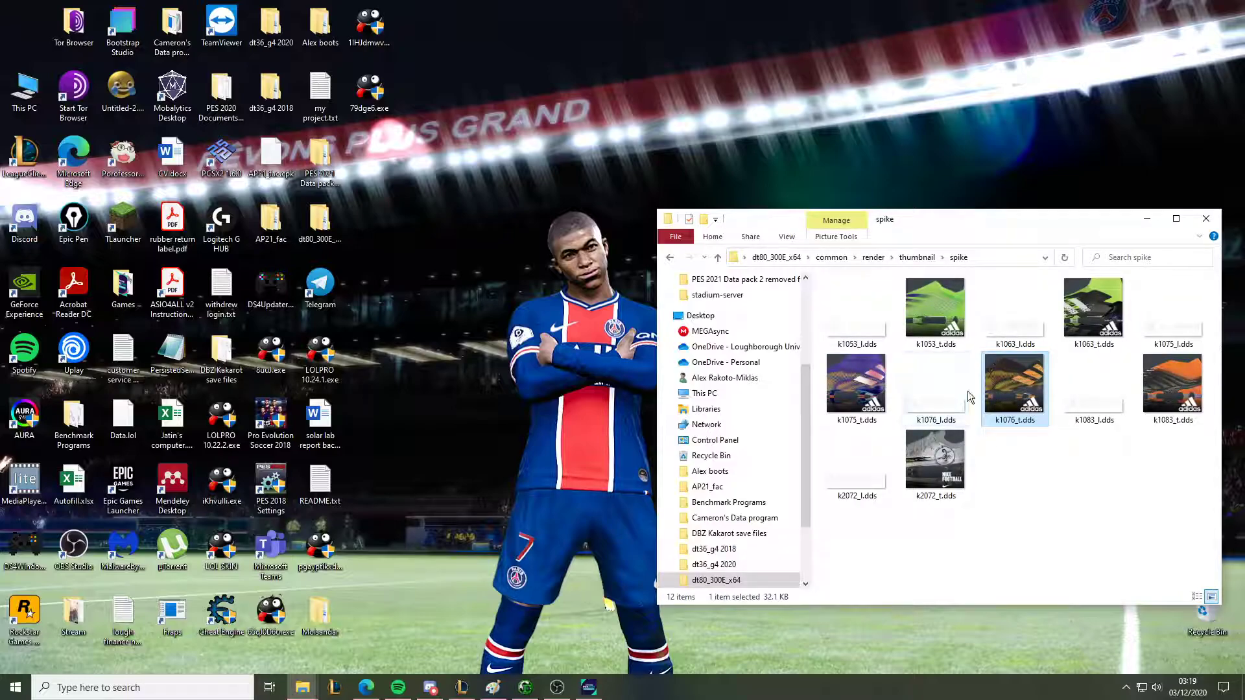
Switch to PES2020Editor and compare the boots entries Predator 20+ Precision to Blur, Nemeziz Messi 19.1 and Nemeziz 20+ Precision to Blur
{"action": "left_click", "coordinate": [525, 686]}
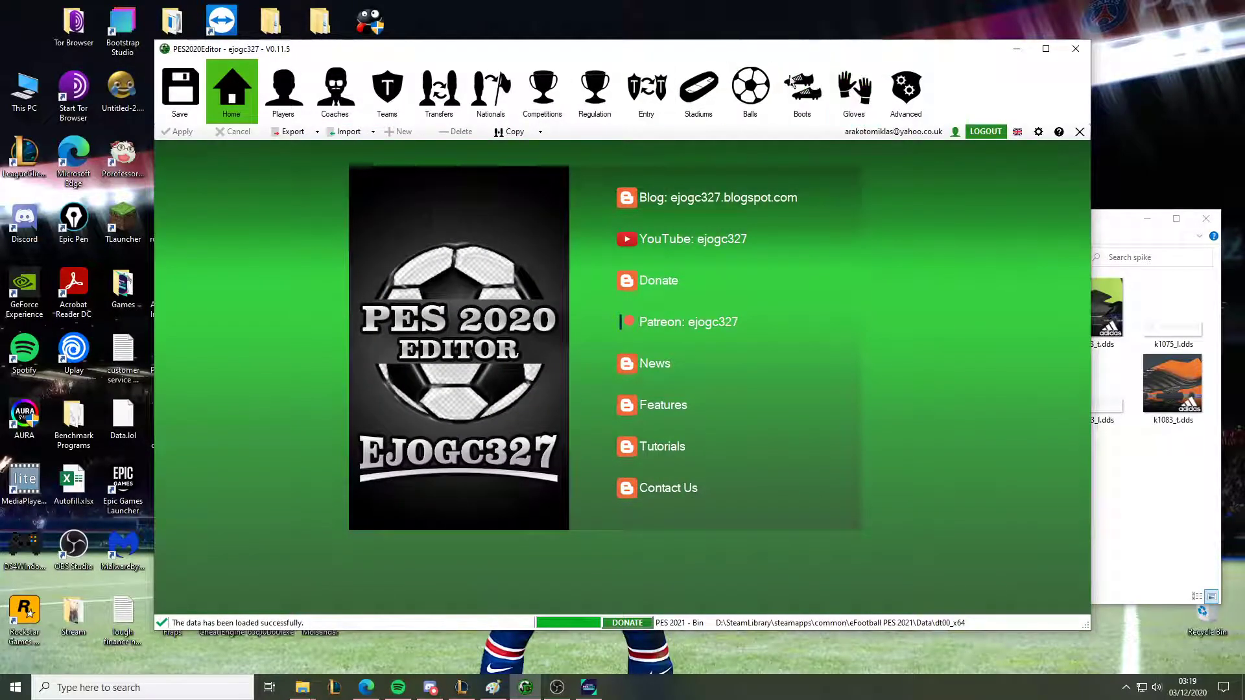
{"action": "left_click", "coordinate": [797, 96]}
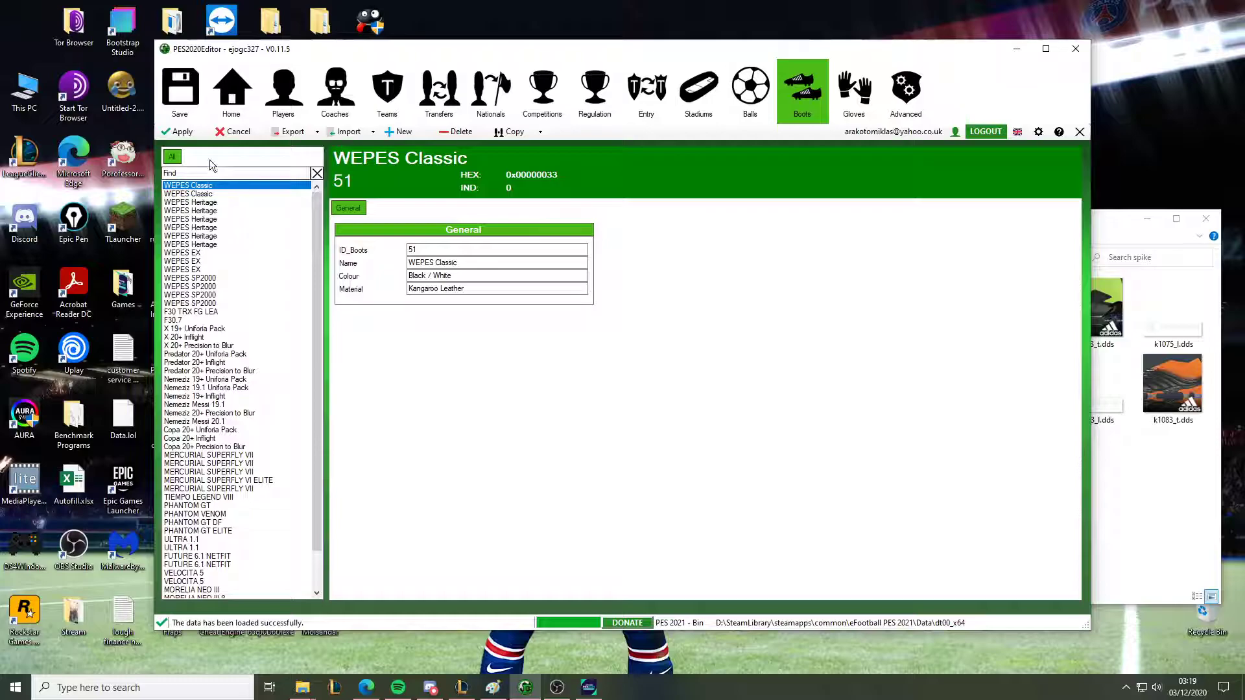
{"action": "scroll", "coordinate": [244, 240], "scroll_direction": "down", "scroll_amount": 2}
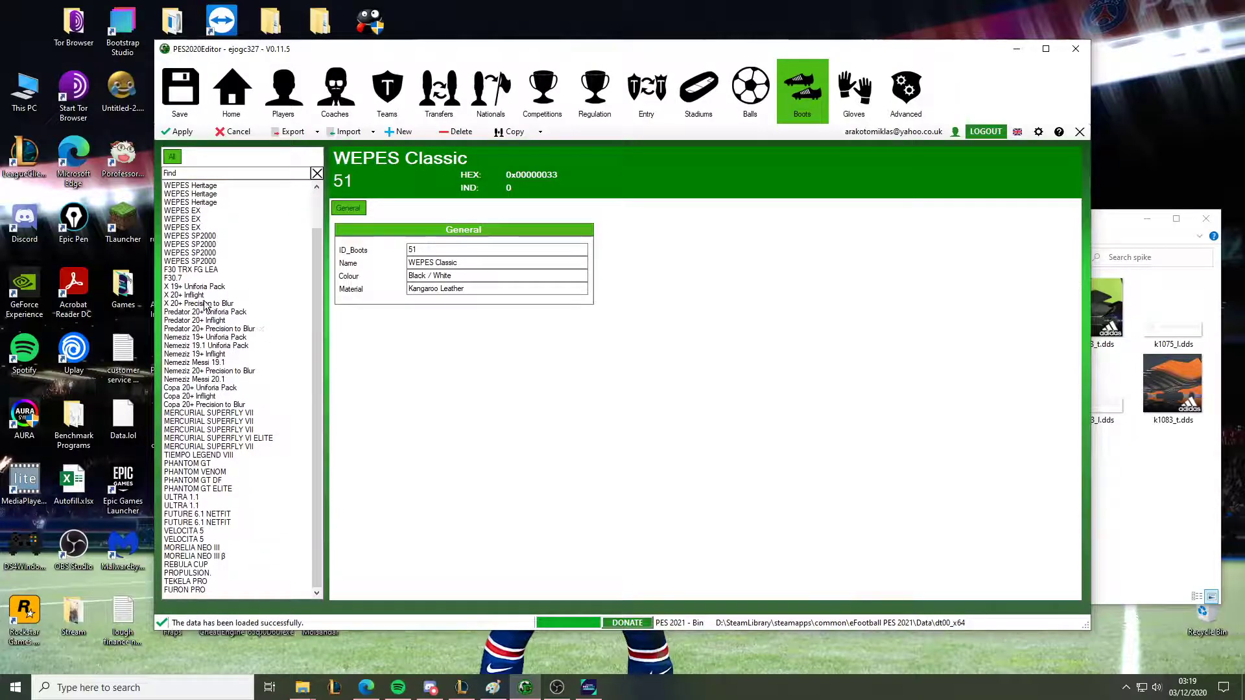
{"action": "left_click", "coordinate": [207, 371]}
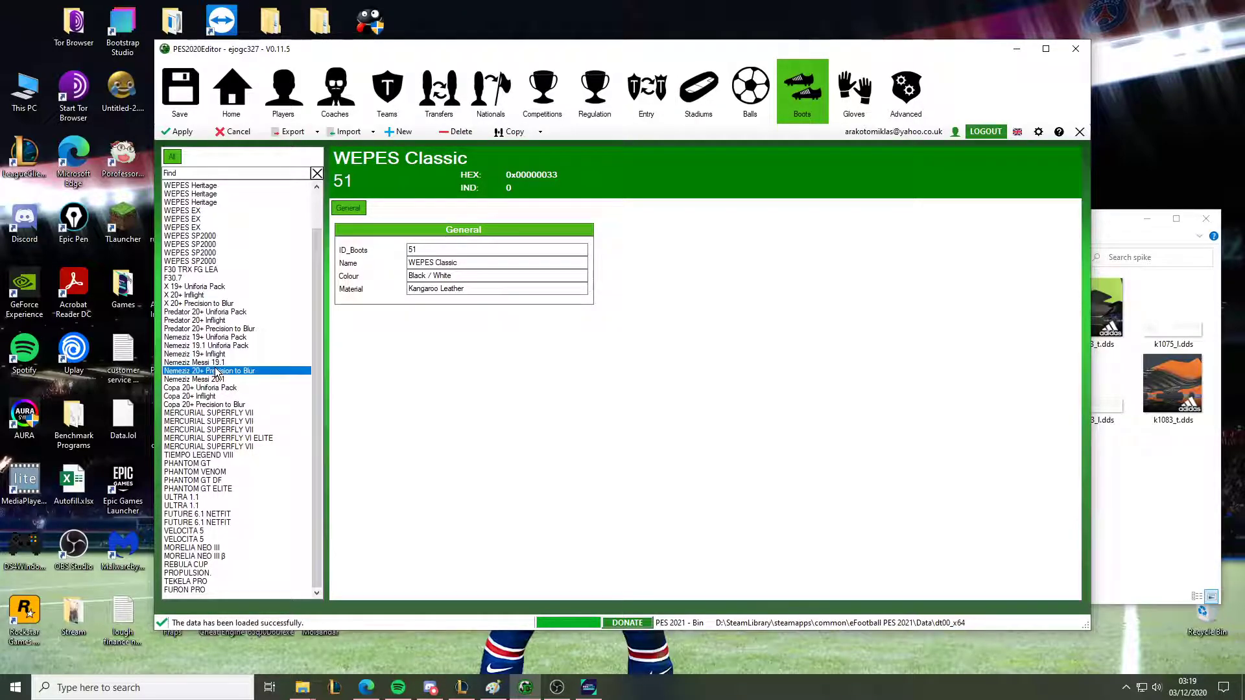
{"action": "left_click", "coordinate": [234, 329]}
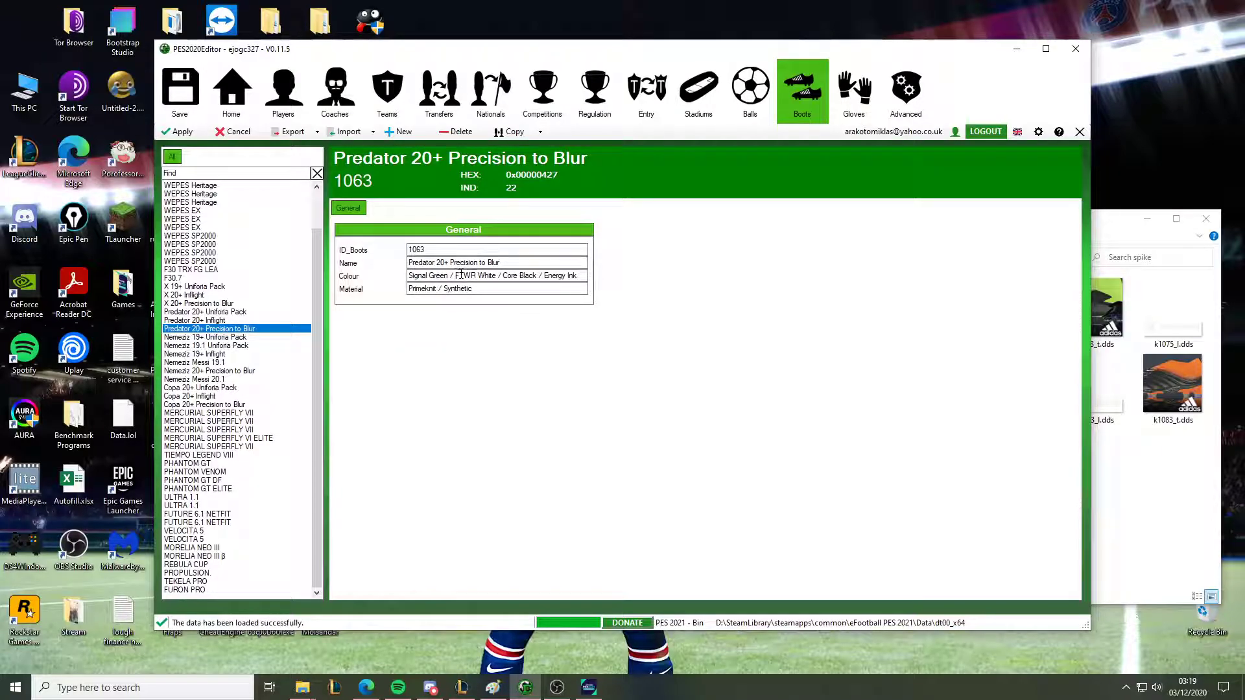
{"action": "left_click", "coordinate": [254, 368]}
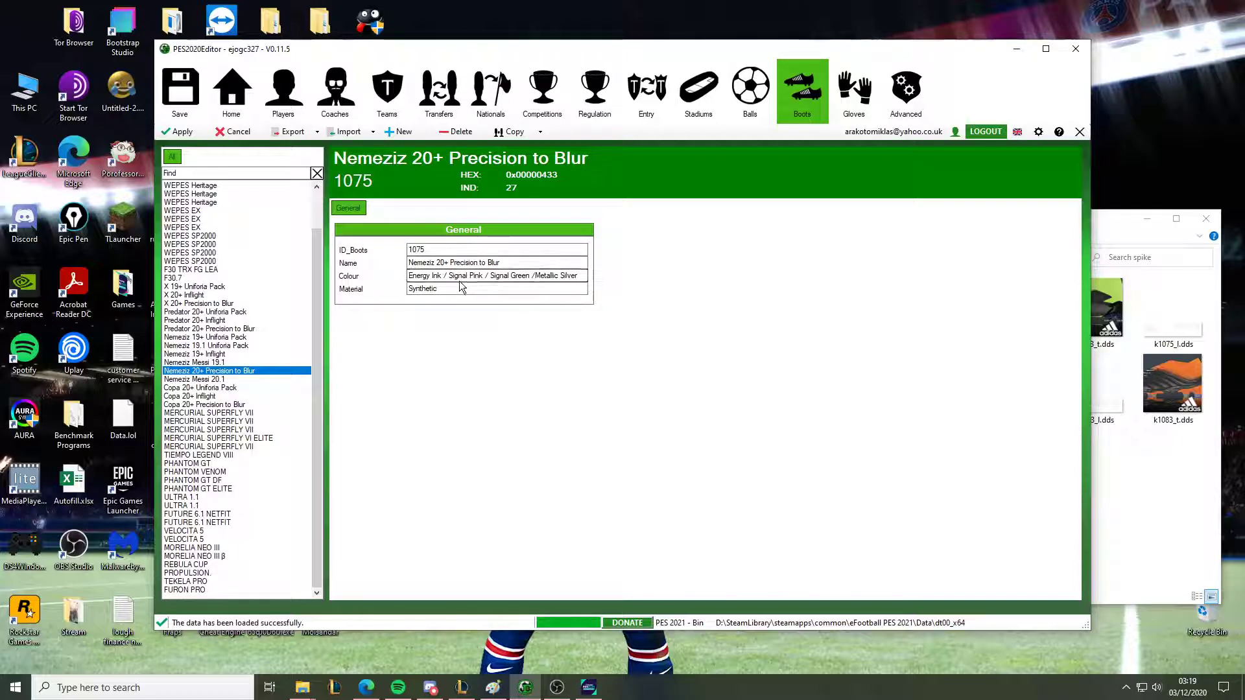
{"action": "left_click", "coordinate": [229, 330]}
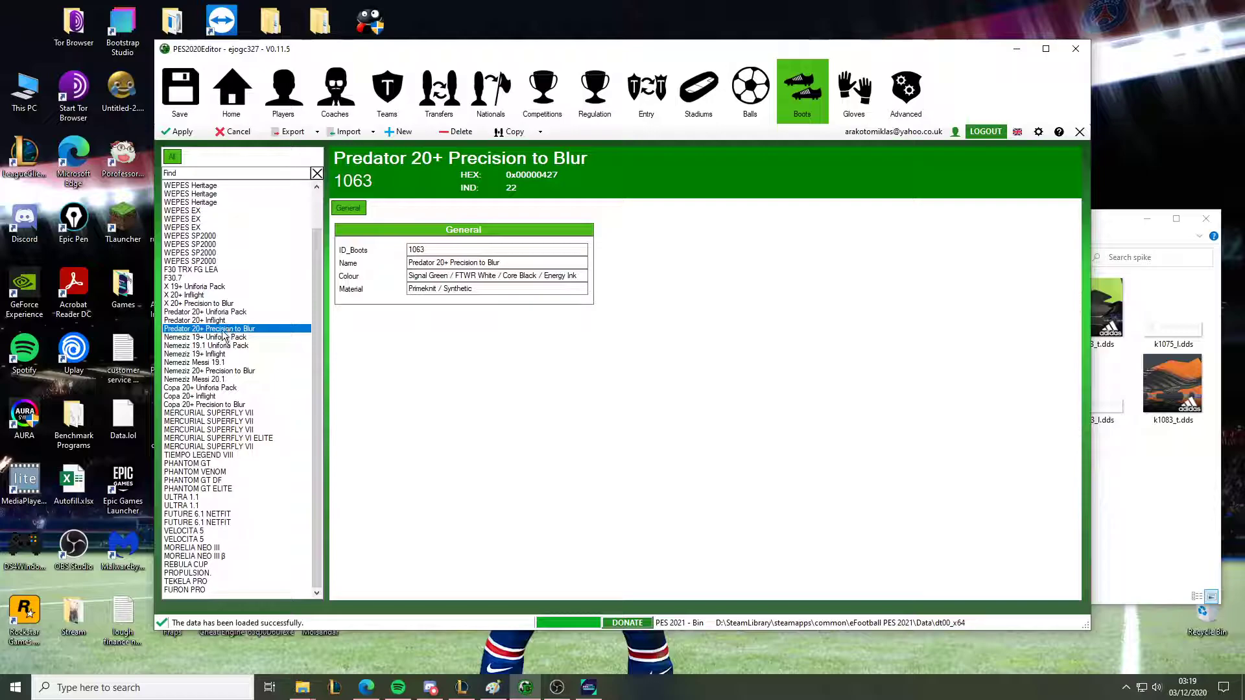
{"action": "left_click", "coordinate": [225, 337]}
{"action": "left_click", "coordinate": [226, 364]}
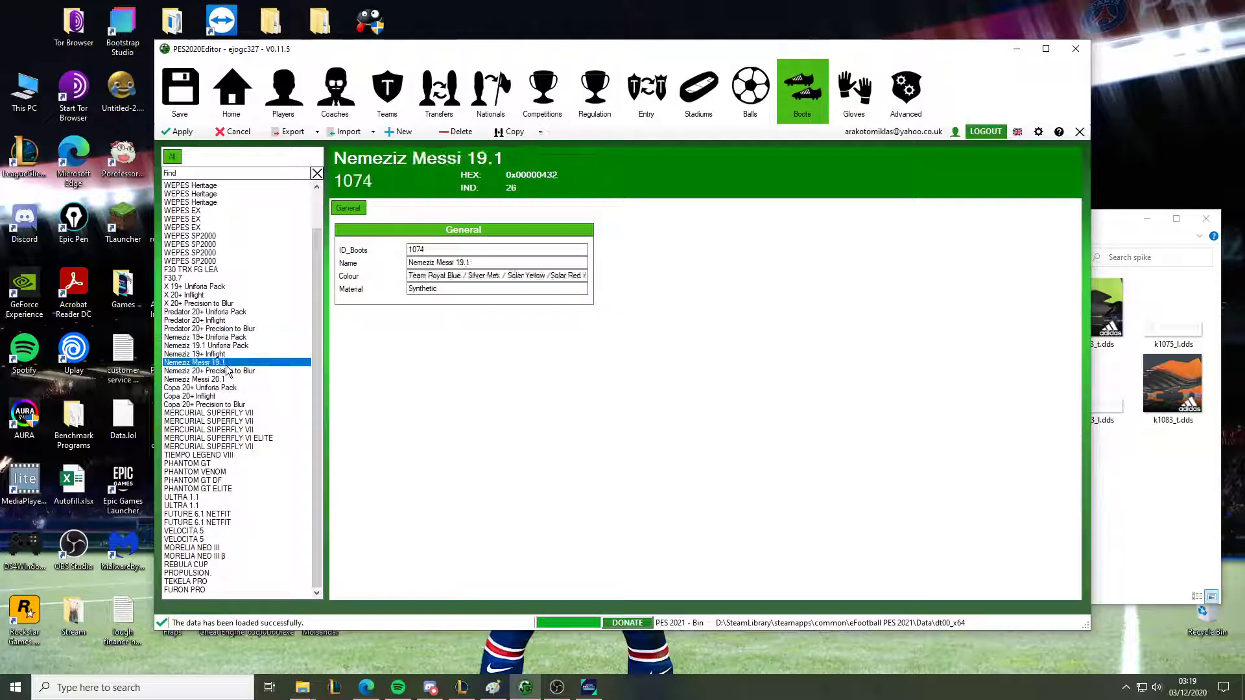
{"action": "left_click", "coordinate": [227, 372]}
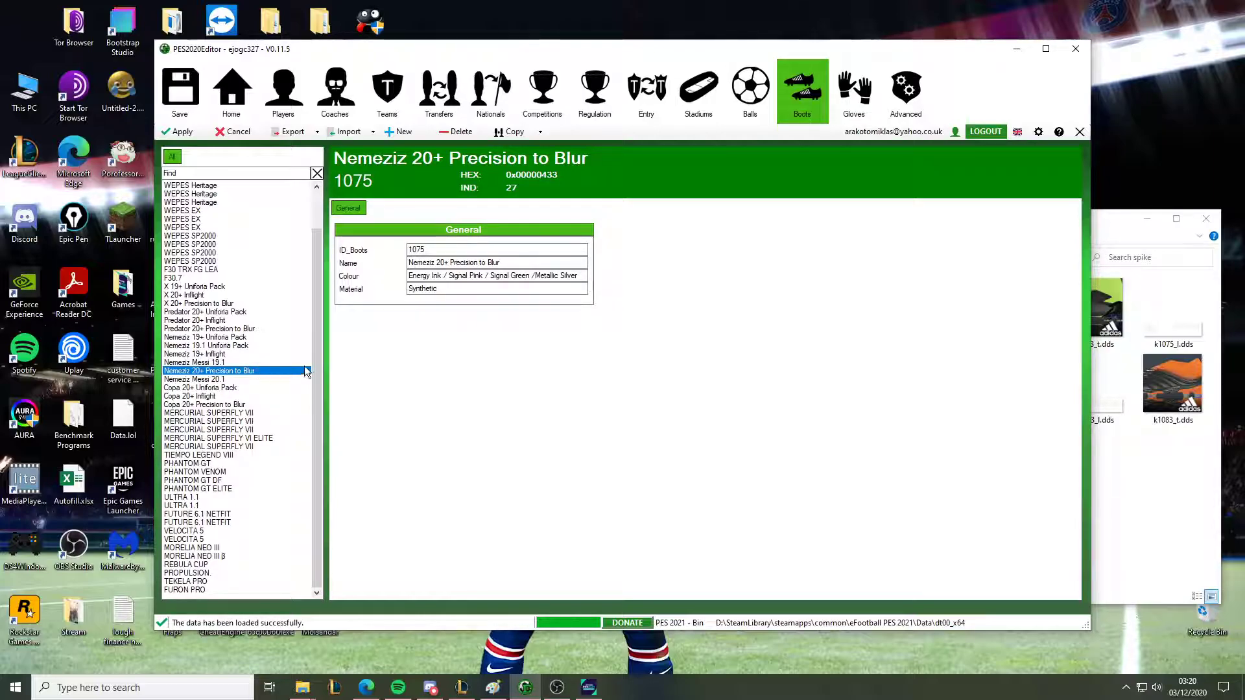
{"action": "left_click", "coordinate": [600, 689]}
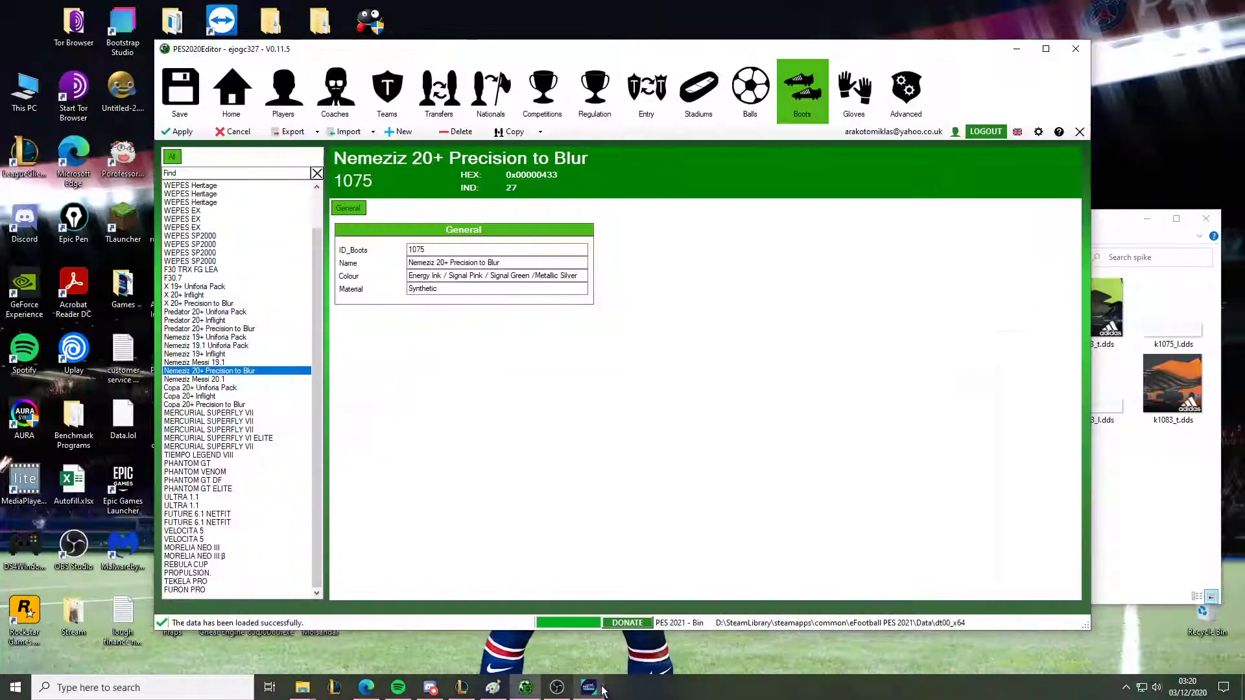
{"action": "left_click", "coordinate": [601, 688]}
Create a new boots entry and set its ID_Boots to 1076, matching the extracted thumbnail's number
{"action": "scroll", "coordinate": [243, 405], "scroll_direction": "up", "scroll_amount": 2}
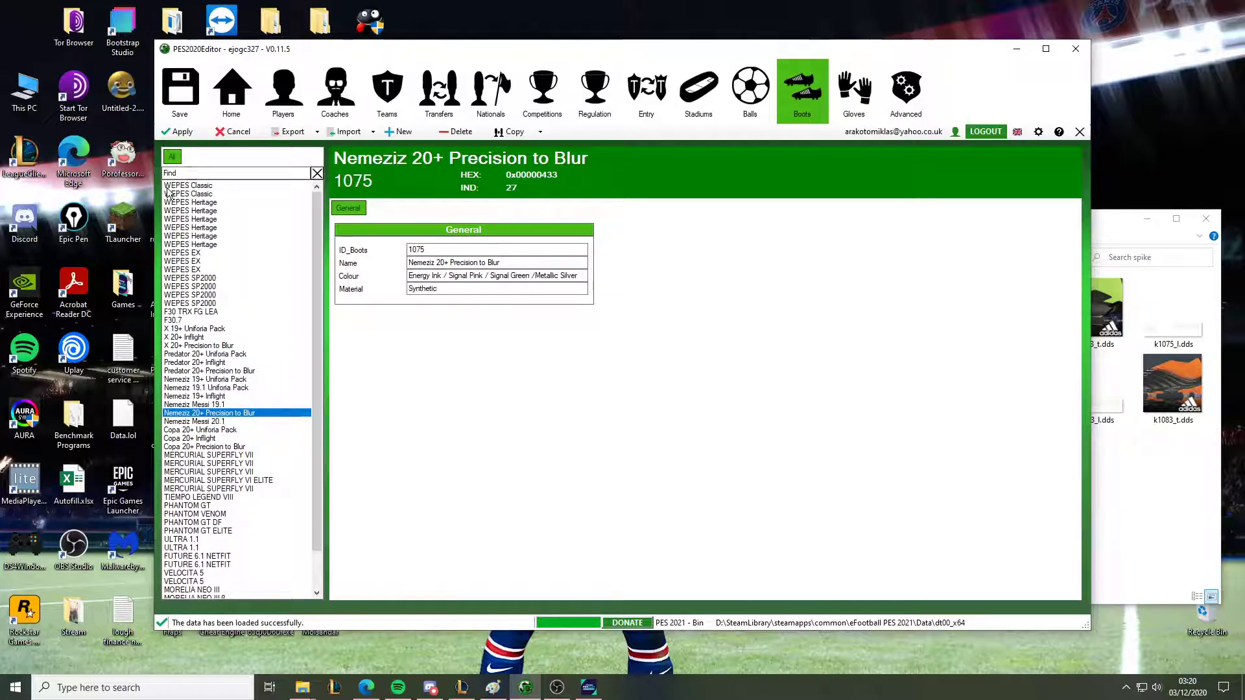
{"action": "left_click", "coordinate": [406, 133]}
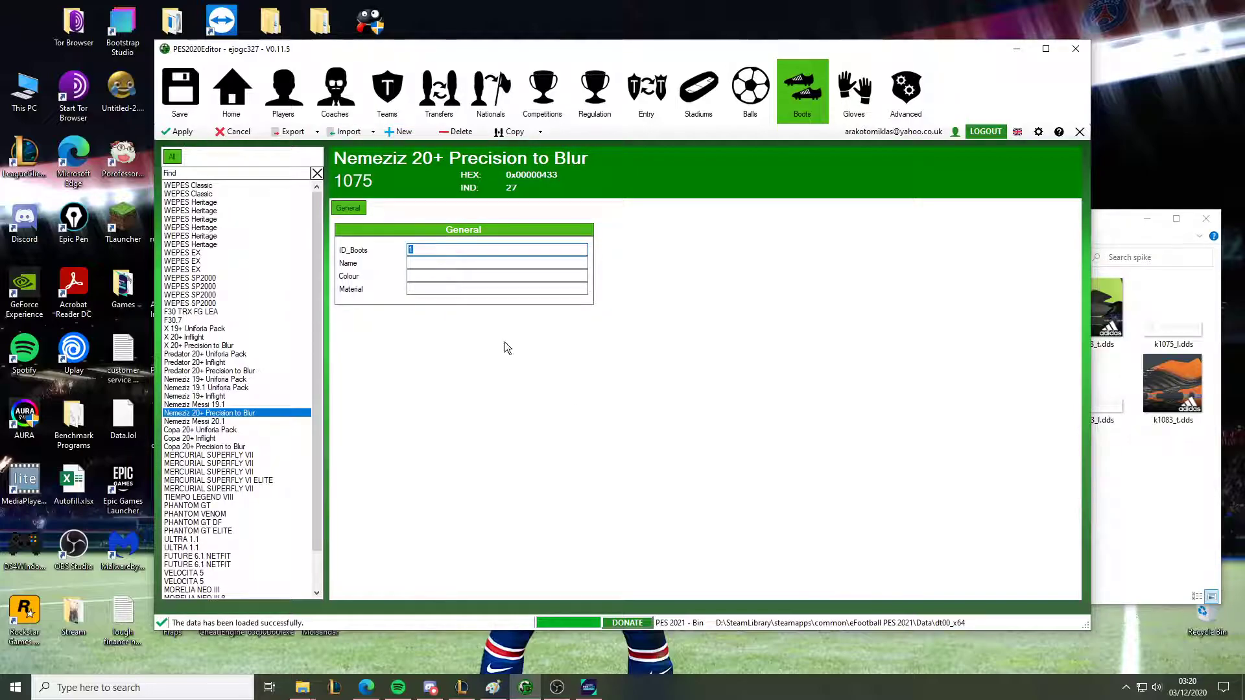
{"action": "left_click", "coordinate": [1155, 553]}
{"action": "left_click", "coordinate": [451, 246]}
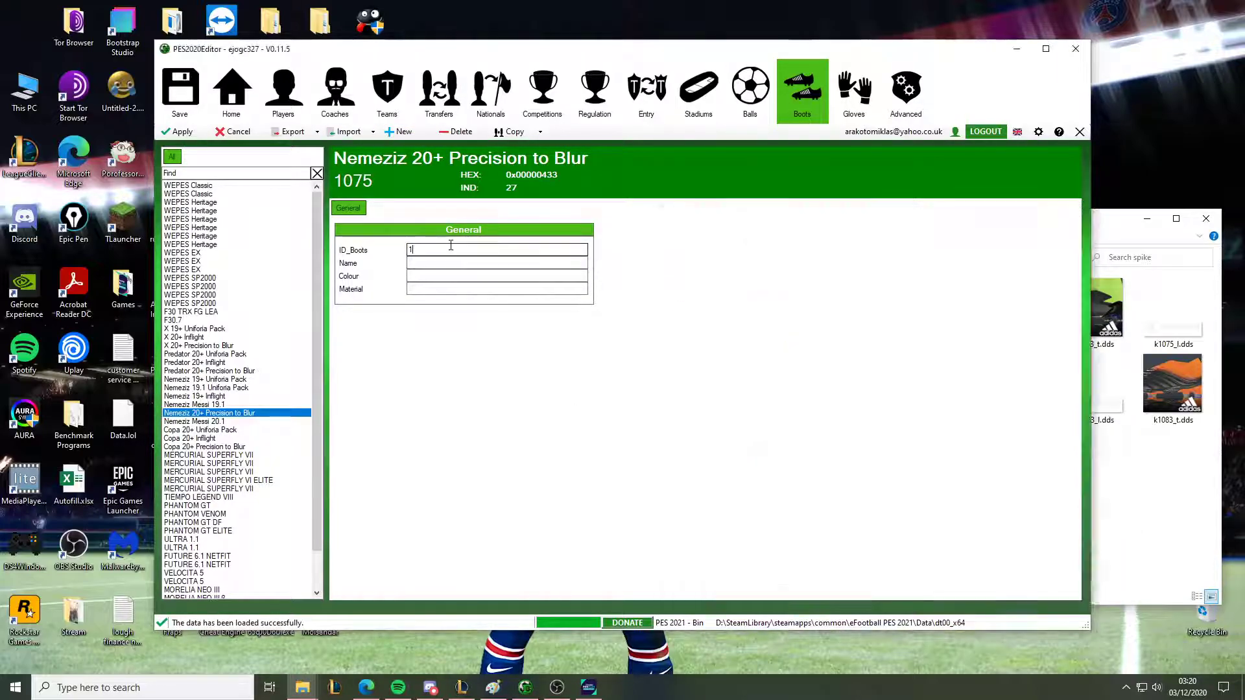
{"action": "type", "text": "076"}
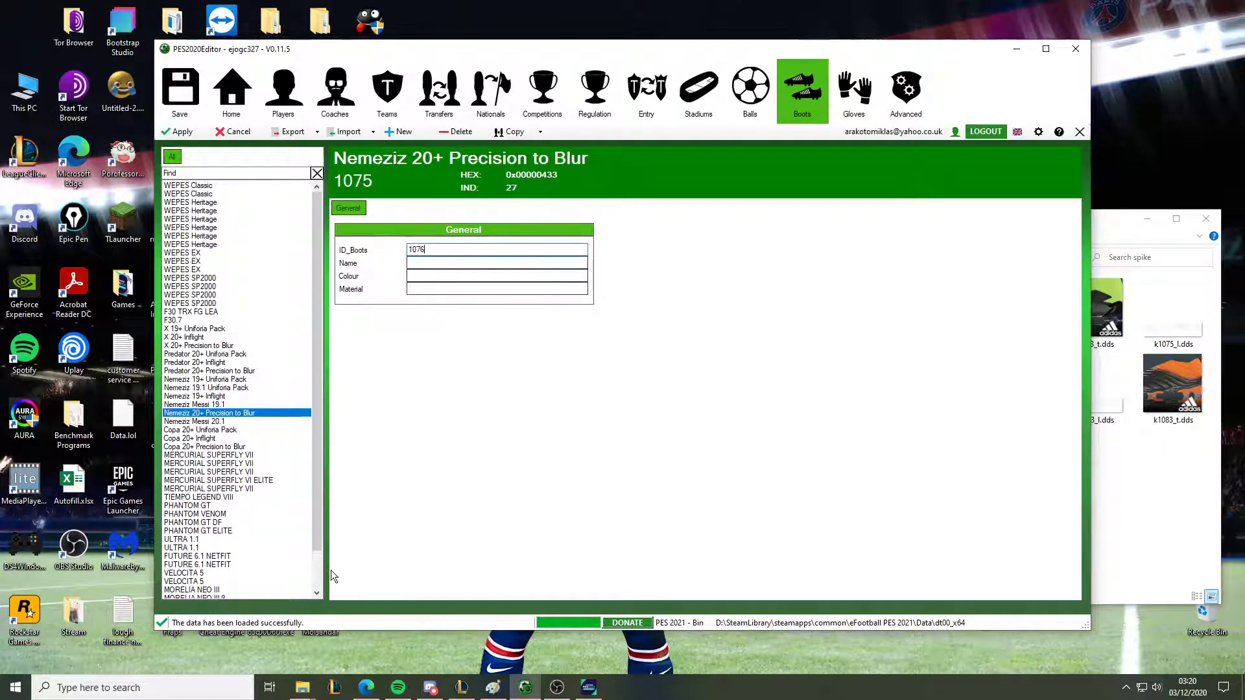
Check the boot-root spike thumbnails in File Explorer, and name the new boots entry Nemeziz 20+ Precision to Blur in PES2020Editor
{"action": "left_click", "coordinate": [302, 687]}
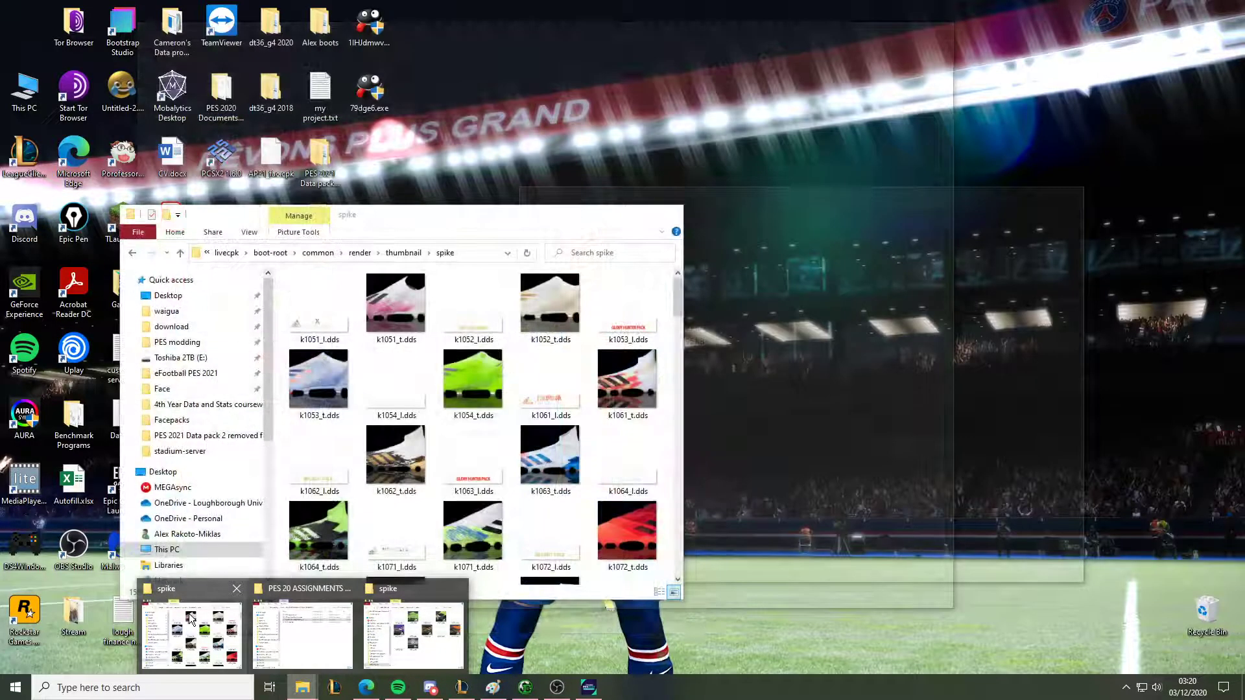
{"action": "left_click", "coordinate": [191, 636]}
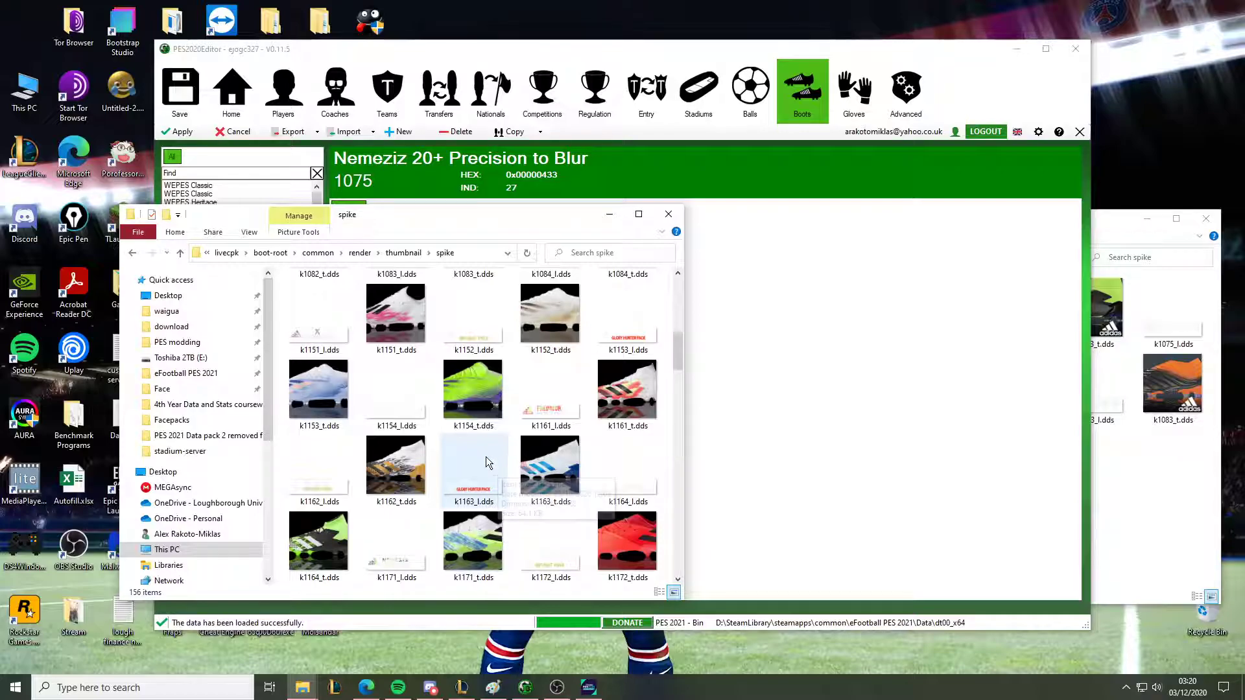
{"action": "scroll", "coordinate": [486, 456], "scroll_direction": "up", "scroll_amount": 3}
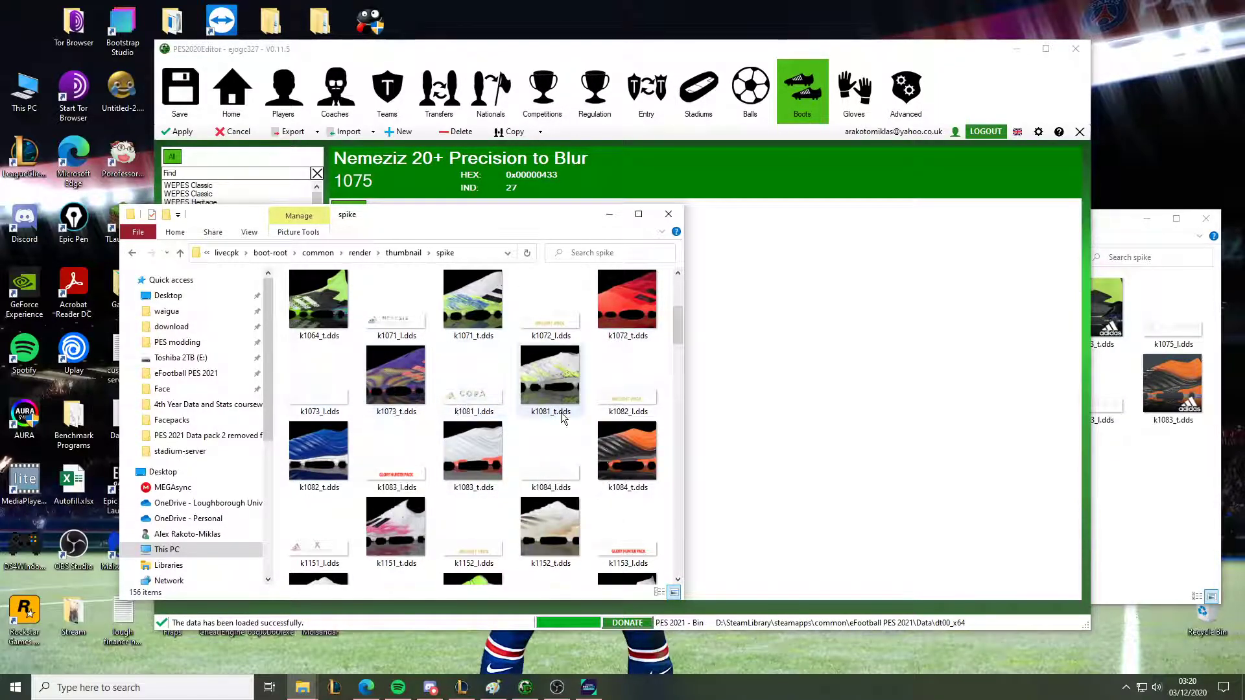
{"action": "left_click", "coordinate": [903, 337]}
{"action": "left_click", "coordinate": [481, 263]}
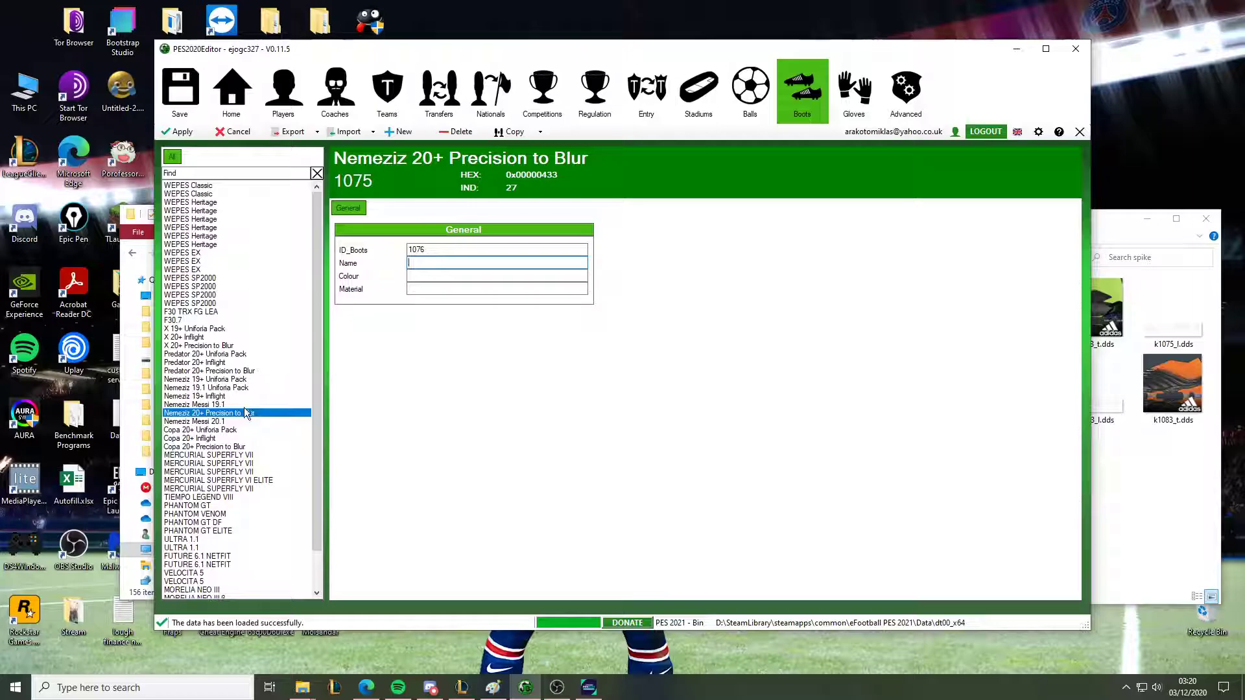
{"action": "type", "text": "Nemeziz 20+ Precision to Blur"}
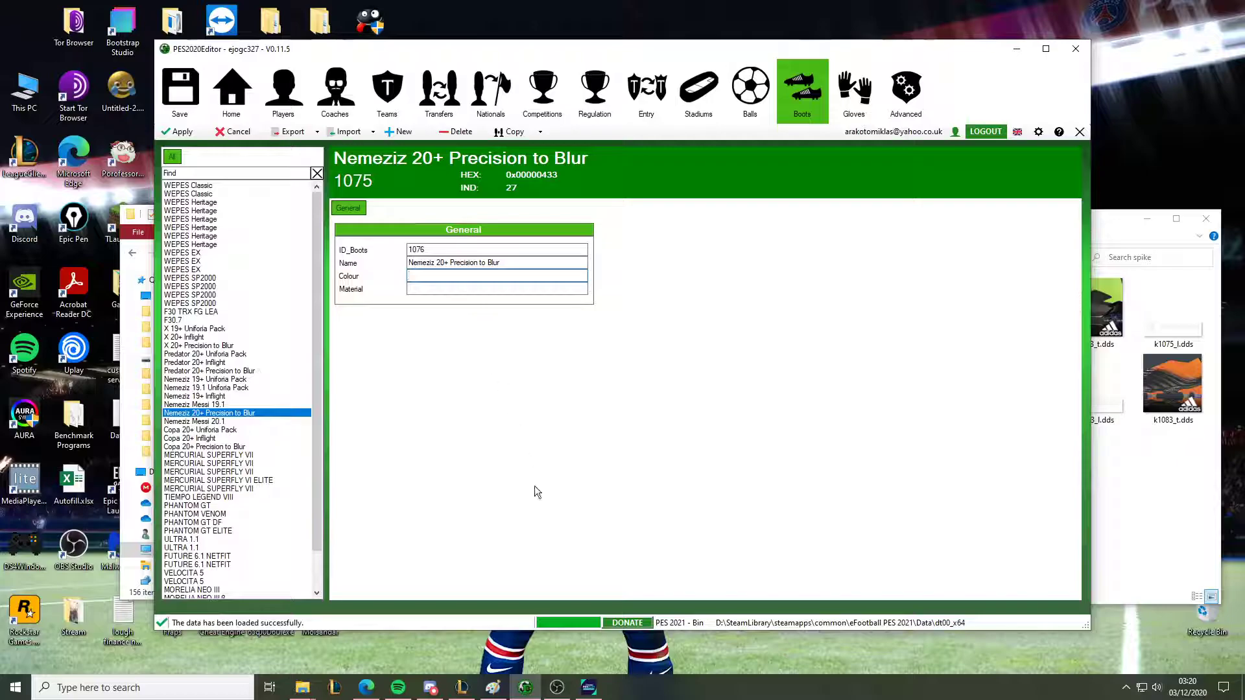
Check the extracted spike thumbnails, and search the web in a new Edge tab for "black and orange nemeziz precision to blur"
{"action": "left_click", "coordinate": [1108, 507]}
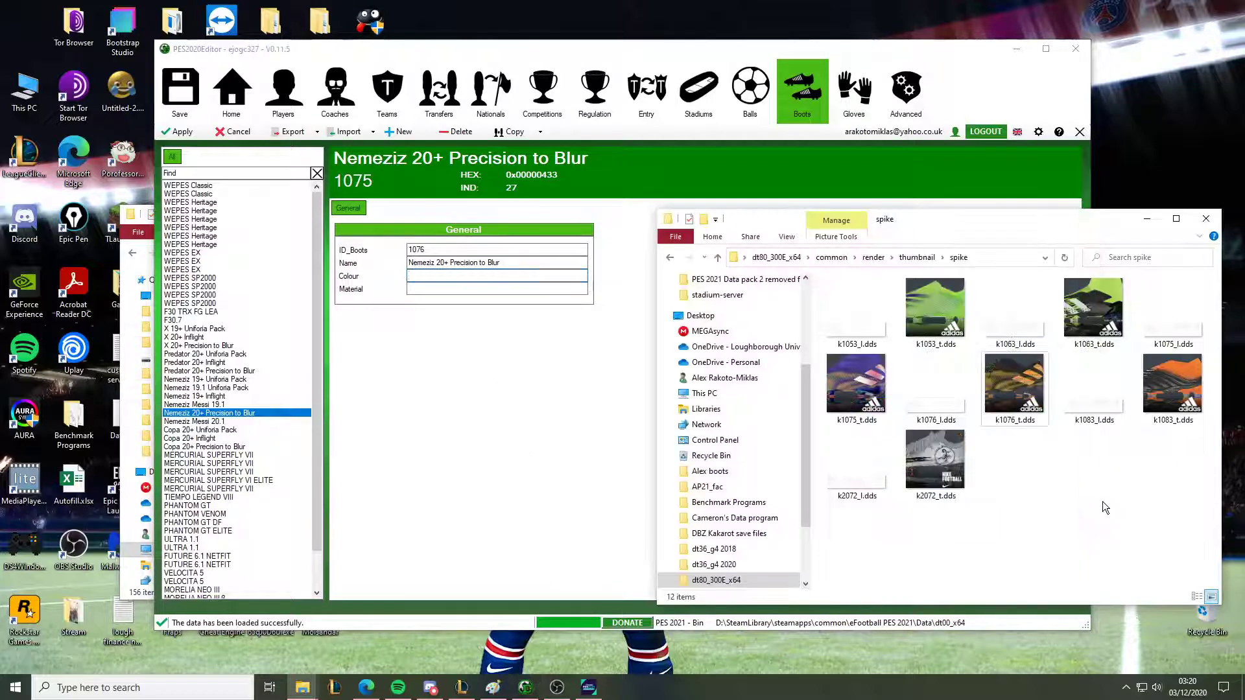
{"action": "left_click", "coordinate": [370, 686]}
{"action": "key", "text": "ctrl+t"}
{"action": "type", "text": "black and oran"}
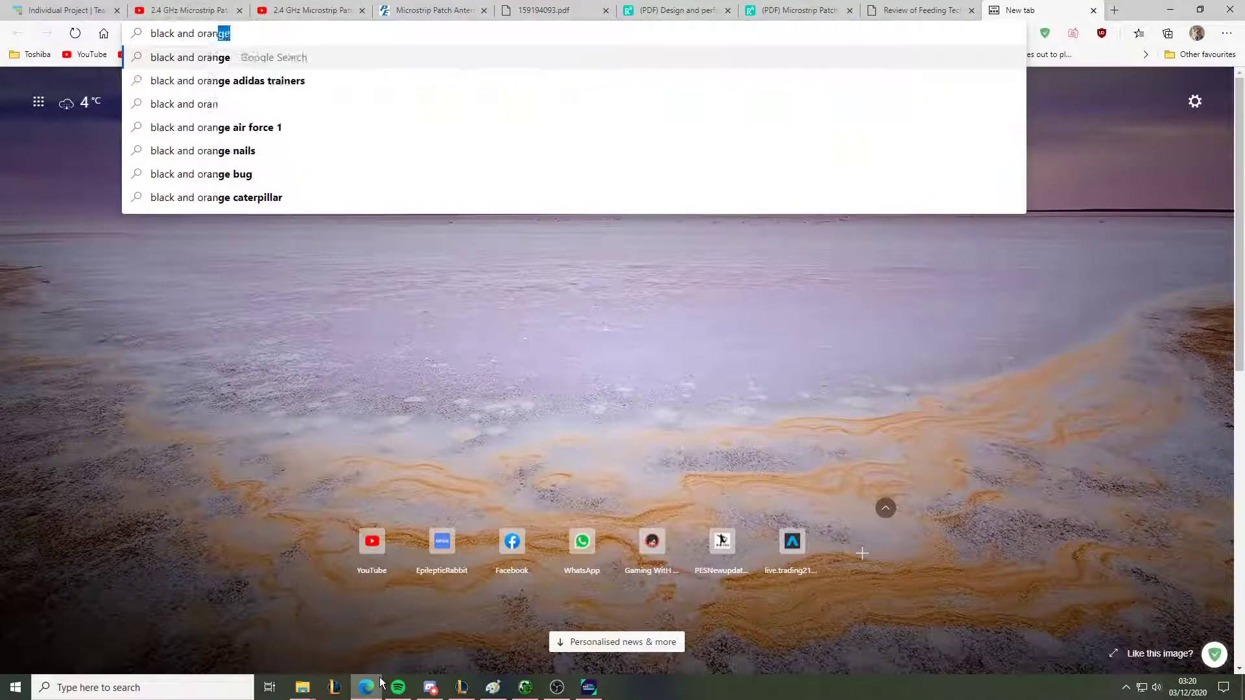
{"action": "type", "text": "ge nemeziz"}
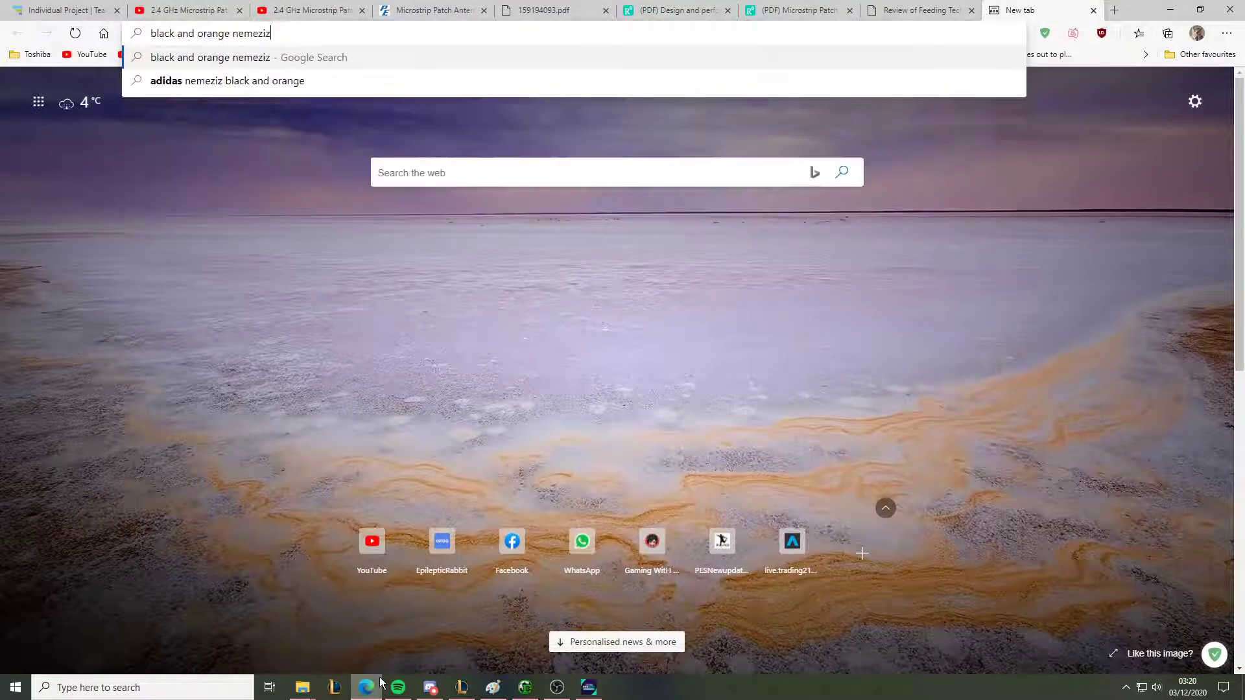
{"action": "type", "text": " precision to bl"}
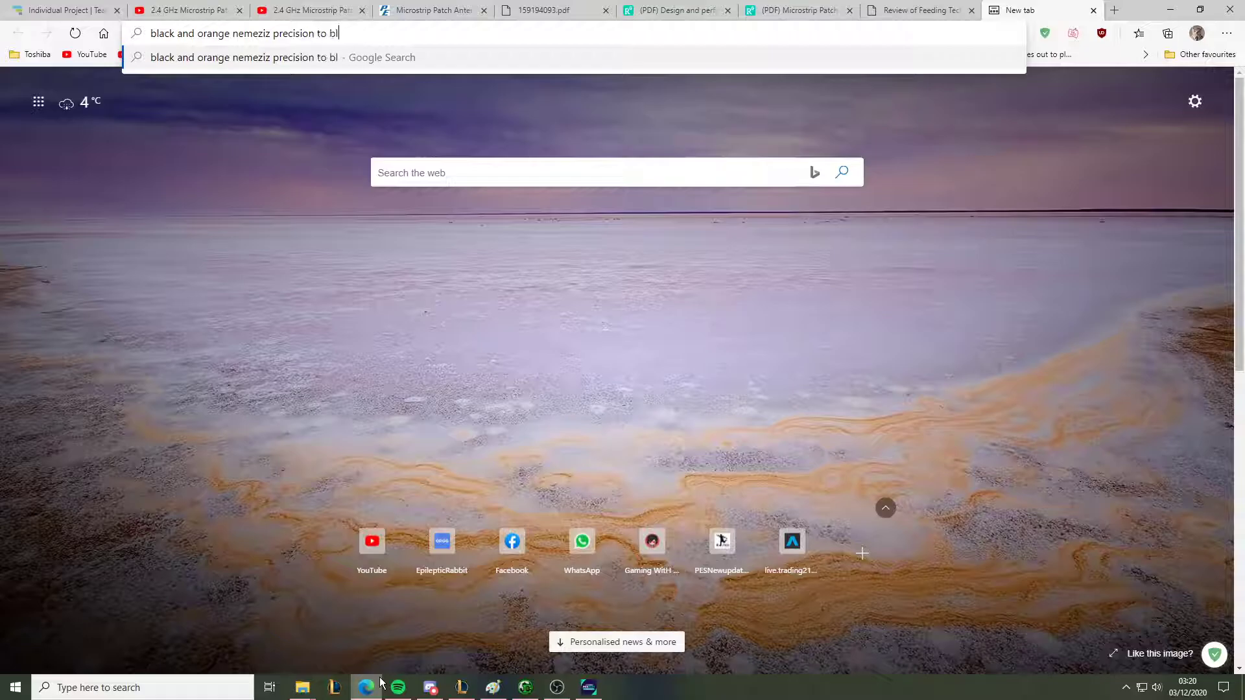
{"action": "type", "text": "ur"}
{"action": "key", "text": "Return"}
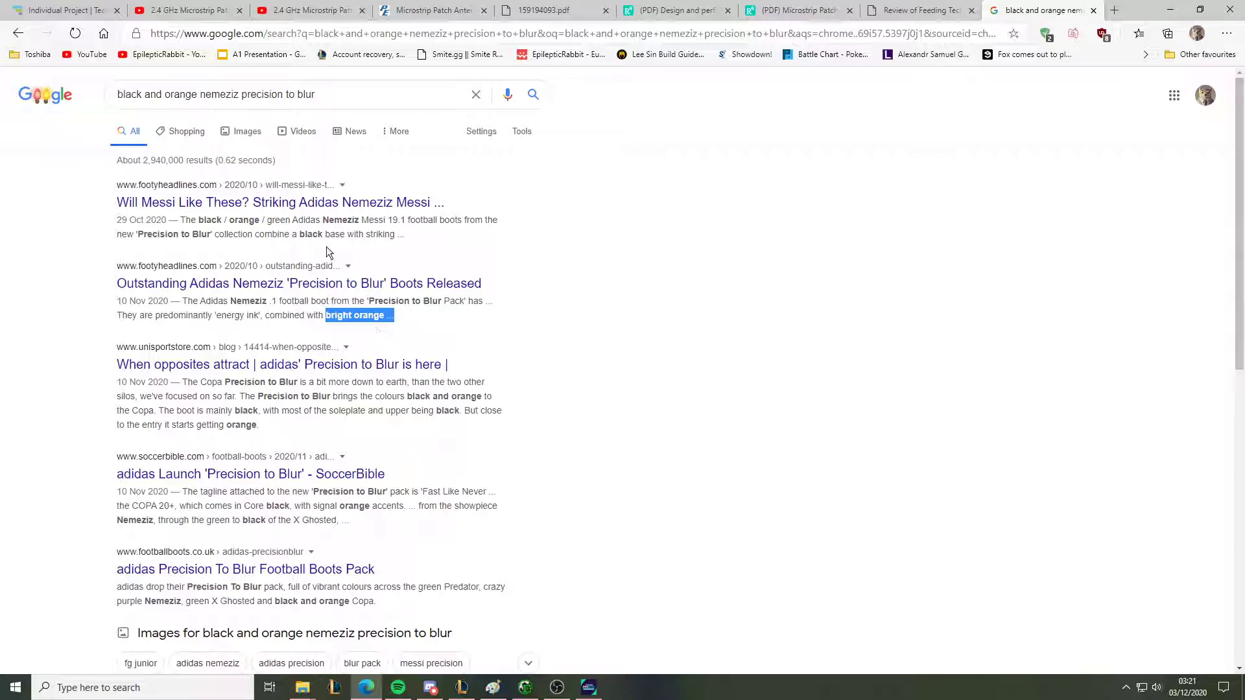
Open the Footy Headlines article on the black Nemeziz Messi boots from the image results and find "black" on the page
{"action": "left_click", "coordinate": [227, 135]}
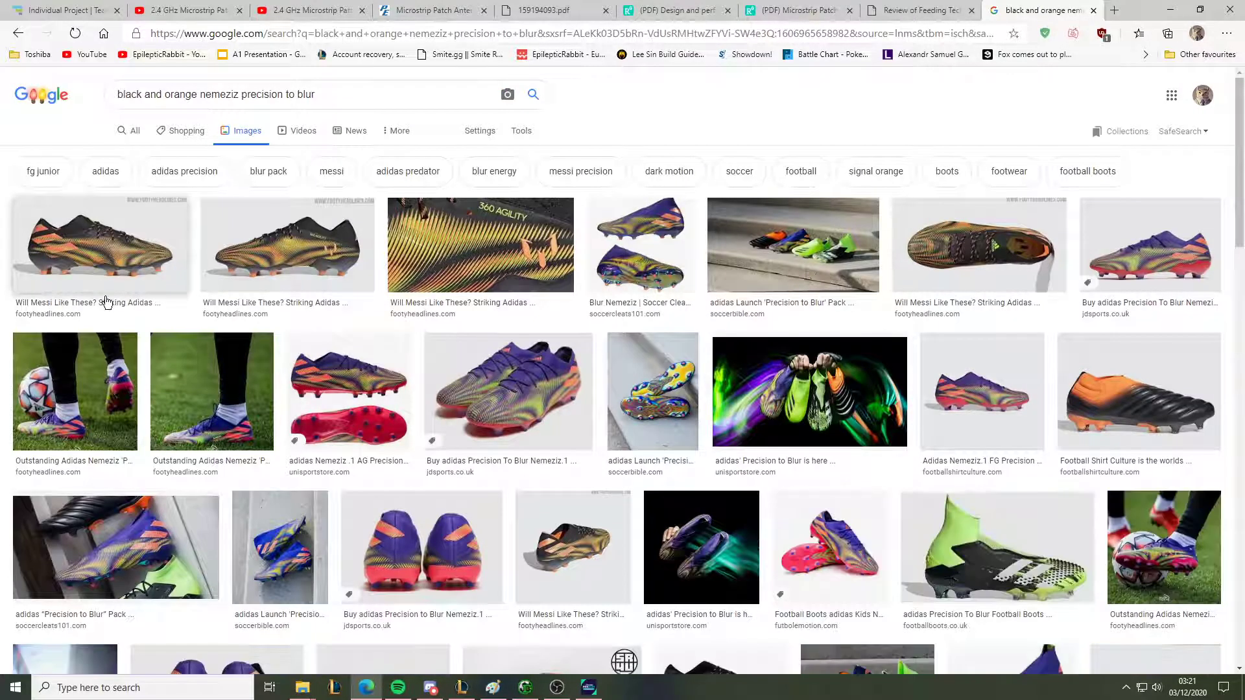
{"action": "left_click", "coordinate": [107, 301]}
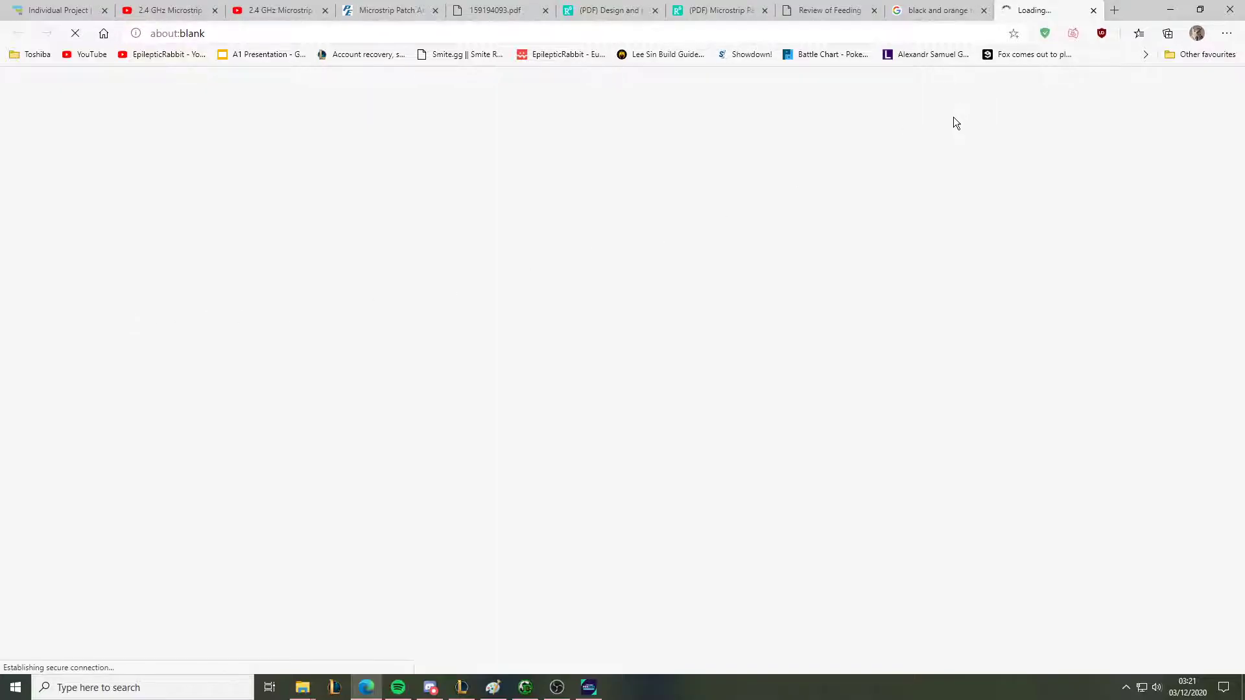
{"action": "scroll", "coordinate": [572, 269], "scroll_direction": "down", "scroll_amount": 7}
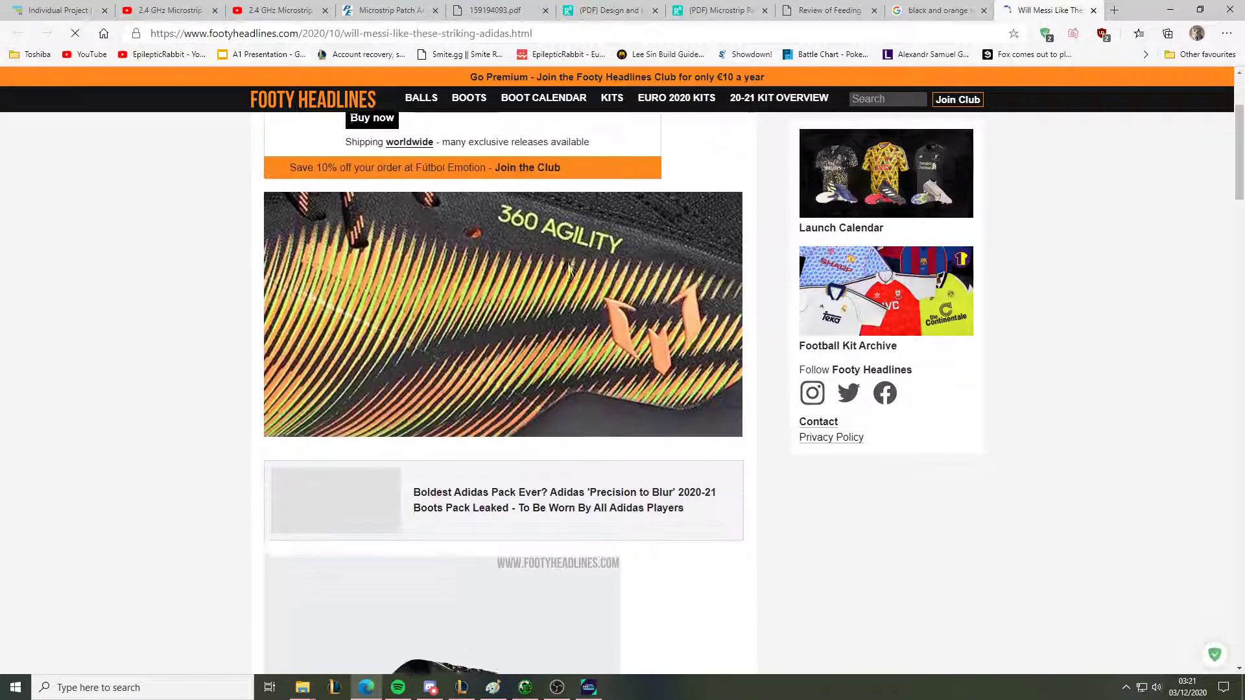
{"action": "key", "text": "ctrl+f"}
{"action": "type", "text": "black"}
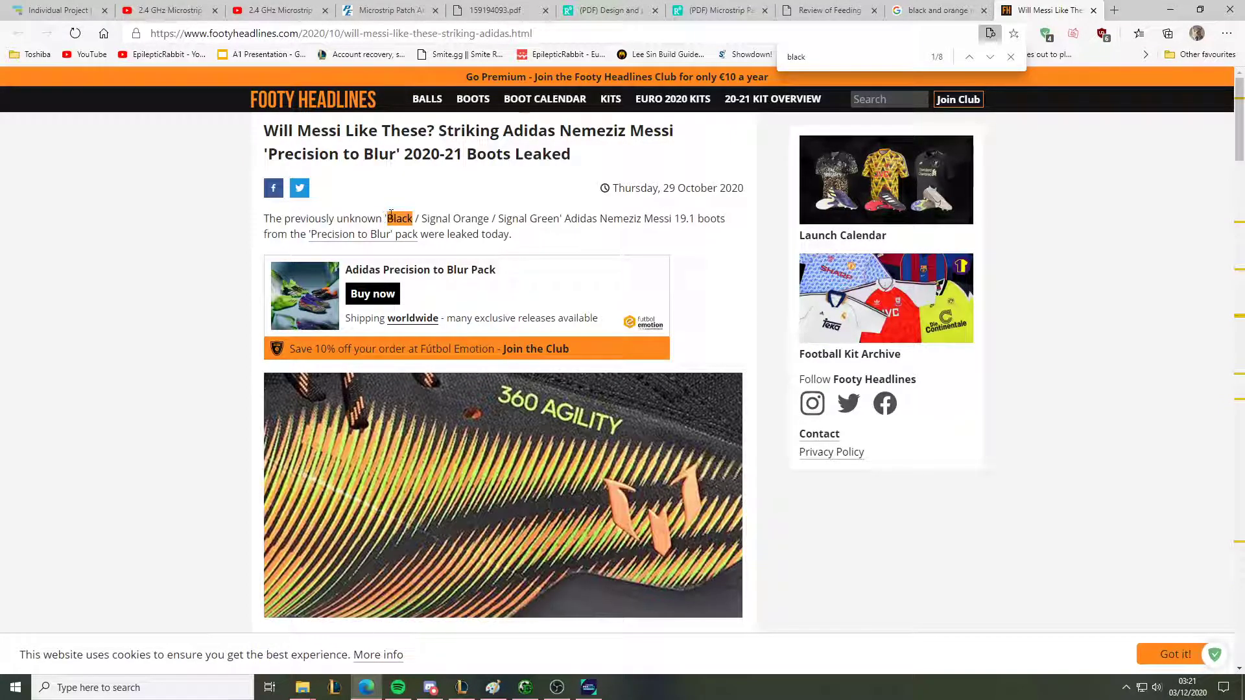
Copy the colourway "Black / Signal Orange / Signal Green" from the Footy Headlines article and close its tab
{"action": "left_click_drag", "start_coordinate": [388, 219], "coordinate": [559, 218]}
{"action": "key", "text": "ctrl+c"}
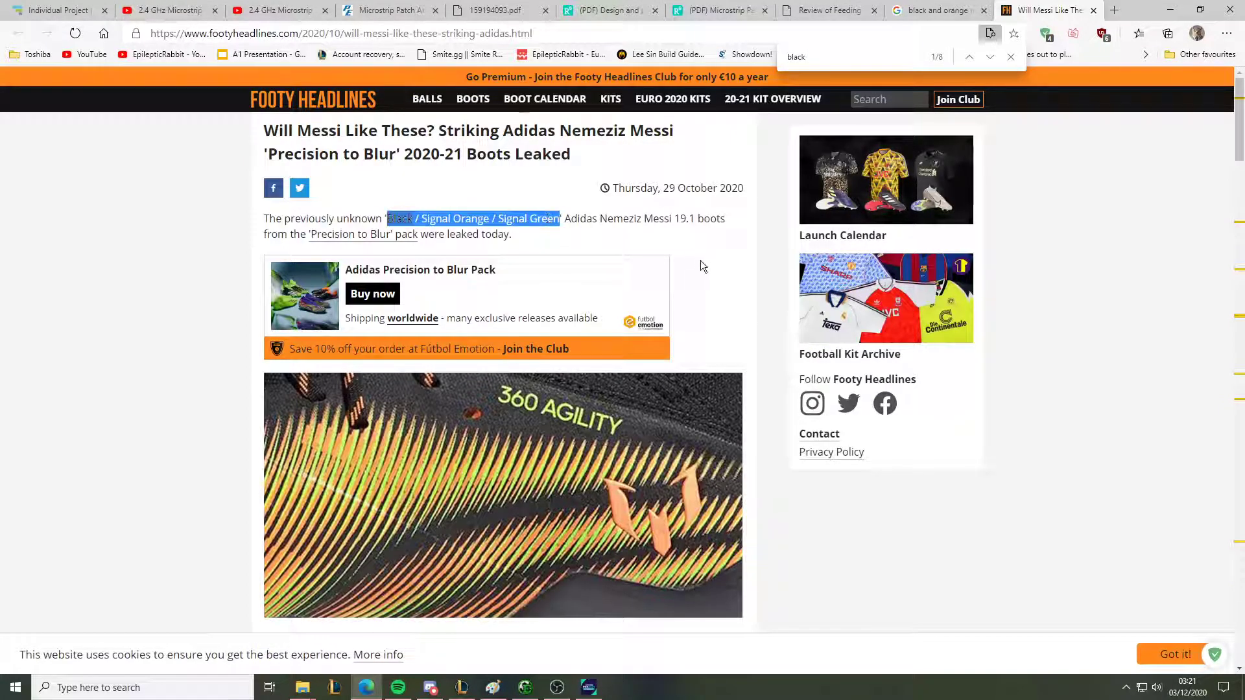
{"action": "key", "text": "ctrl+w"}
{"action": "left_click", "coordinate": [589, 688]}
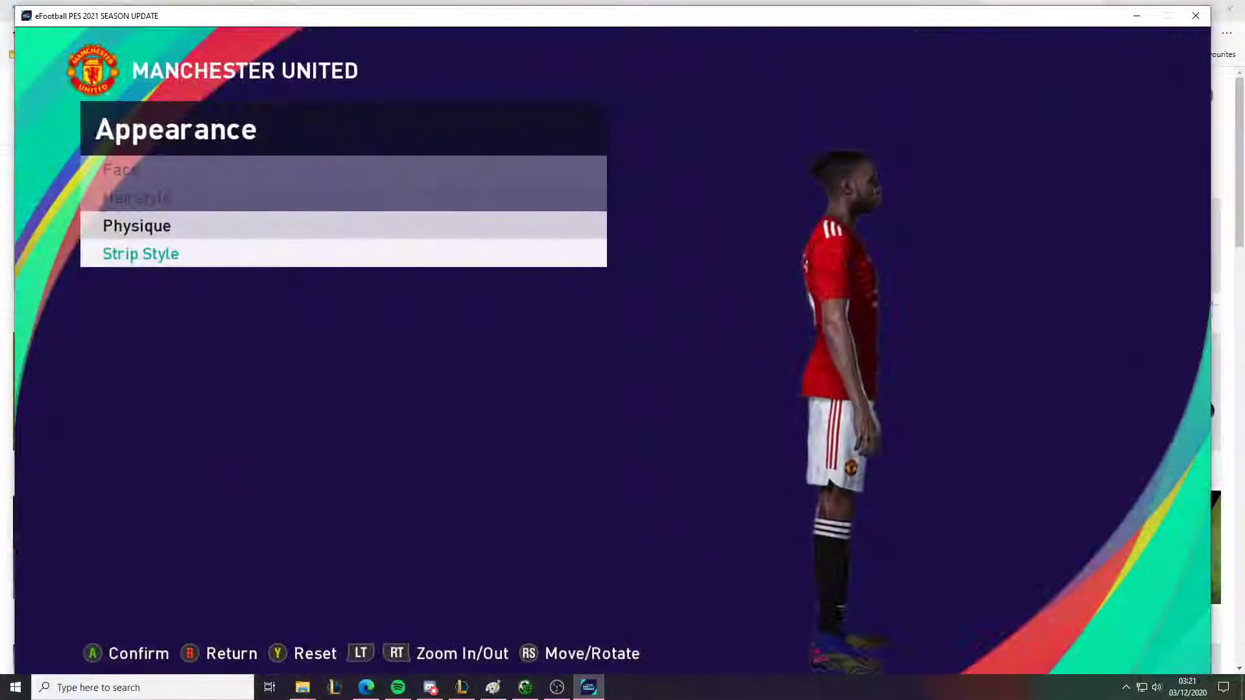
In PES2020Editor, set the entry's Colour to Black / Signal Orange / Signal Green and Material to NA, and try to apply it
{"action": "left_click", "coordinate": [526, 688]}
{"action": "left_click", "coordinate": [433, 280]}
{"action": "key", "text": "ctrl+v"}
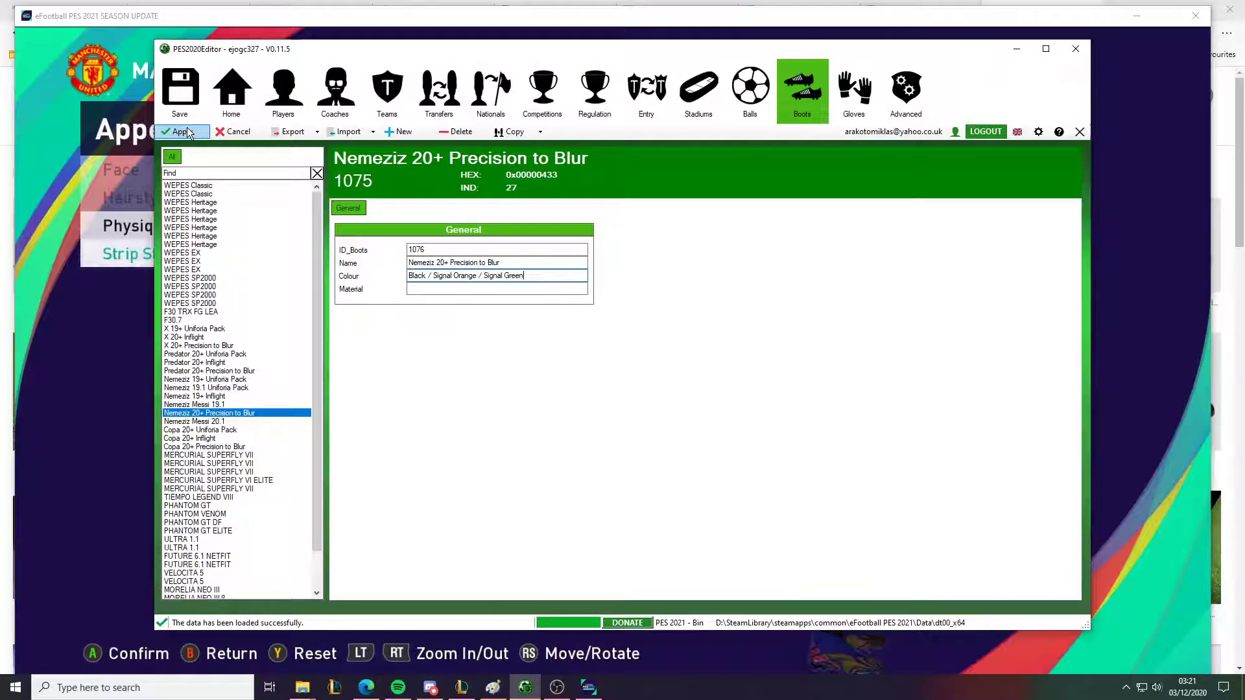
{"action": "left_click", "coordinate": [454, 289]}
{"action": "type", "text": "NA"}
{"action": "left_click", "coordinate": [170, 132]}
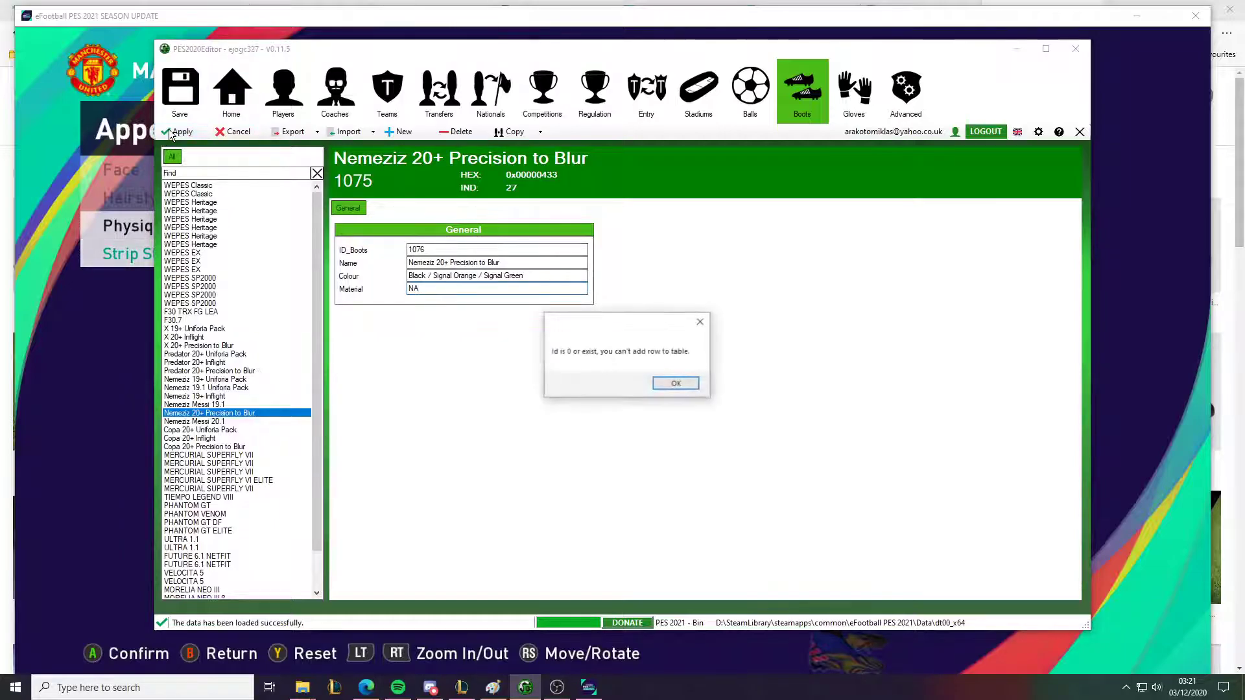
{"action": "left_click", "coordinate": [672, 385]}
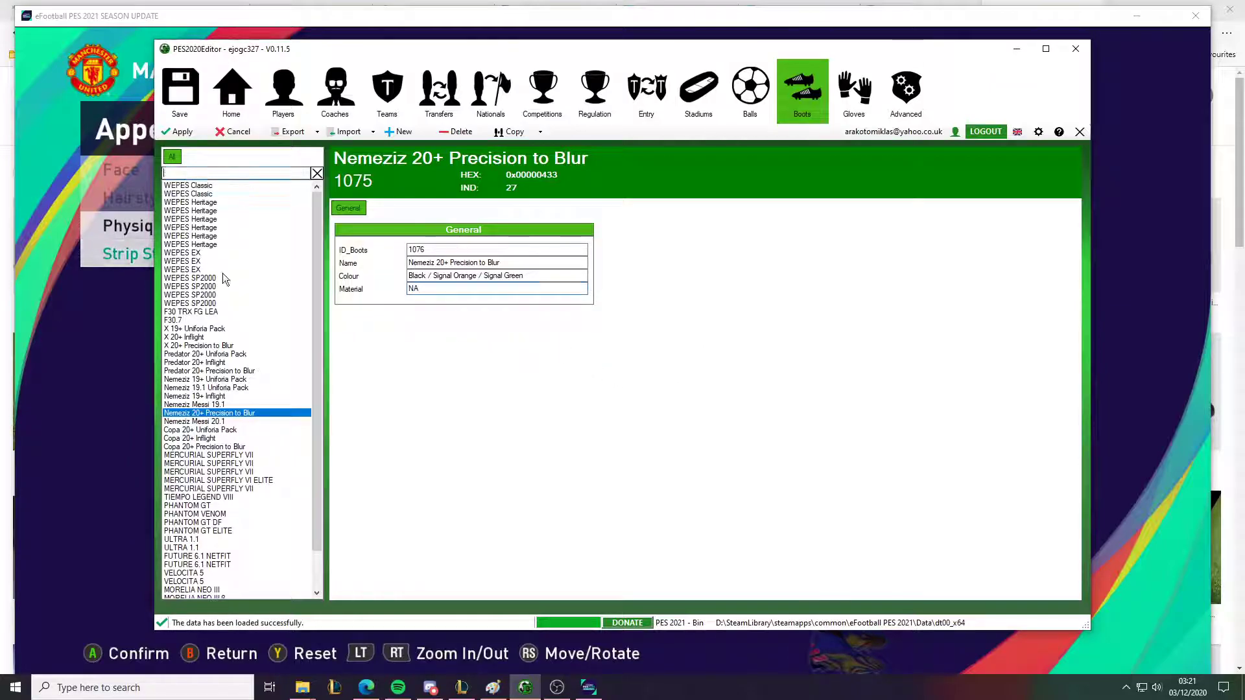
Discard the unapplied boots entry by filtering the boots list for "wepes", and clear the filter
{"action": "scroll", "coordinate": [224, 267], "scroll_direction": "down", "scroll_amount": 2}
{"action": "left_click_drag", "start_coordinate": [503, 262], "coordinate": [408, 263]}
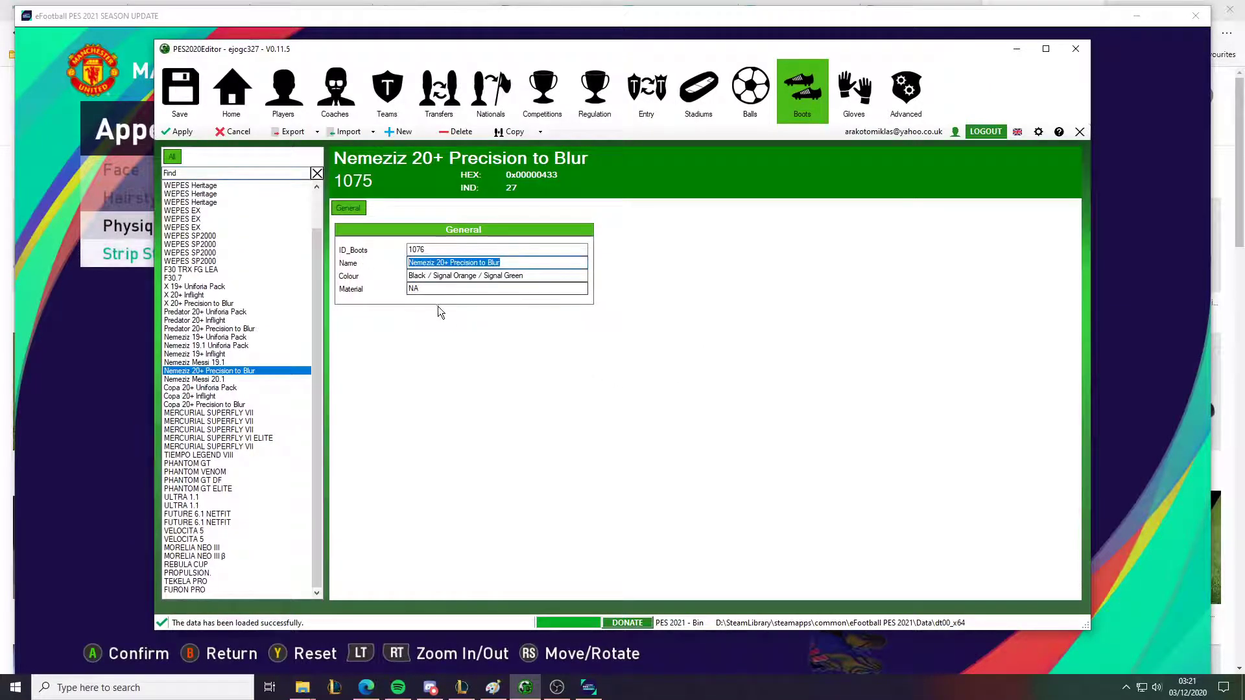
{"action": "left_click_drag", "start_coordinate": [523, 276], "coordinate": [409, 276]}
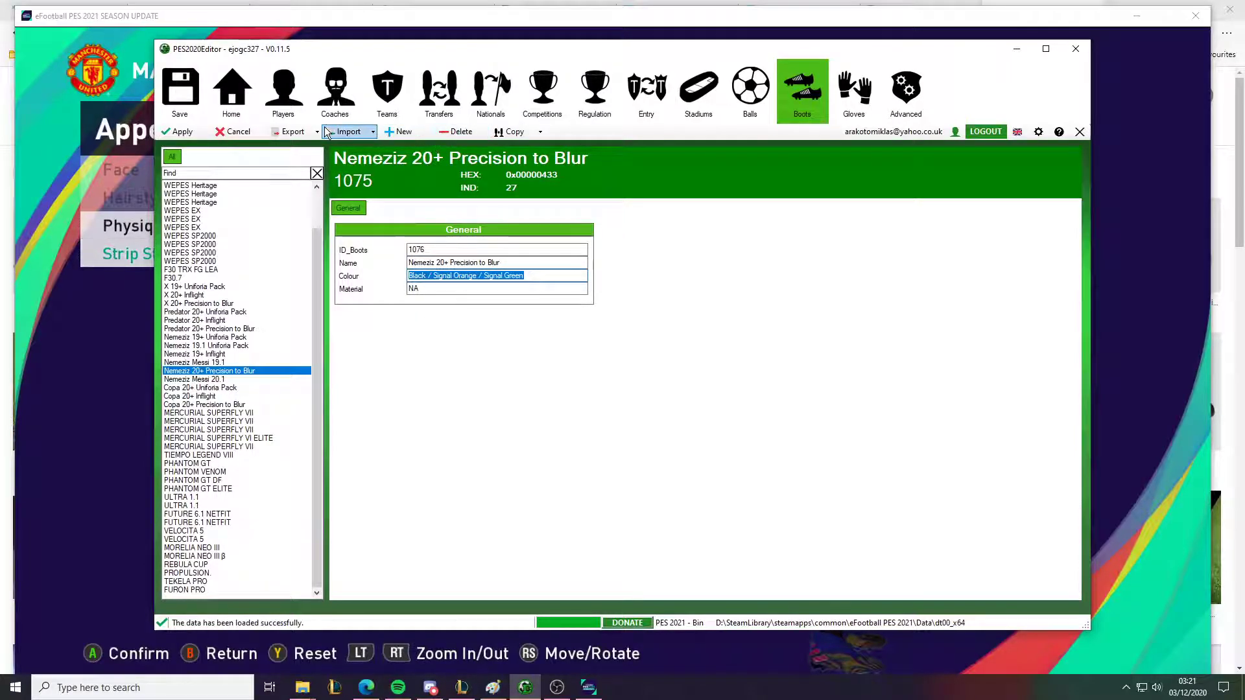
{"action": "left_click", "coordinate": [235, 132]}
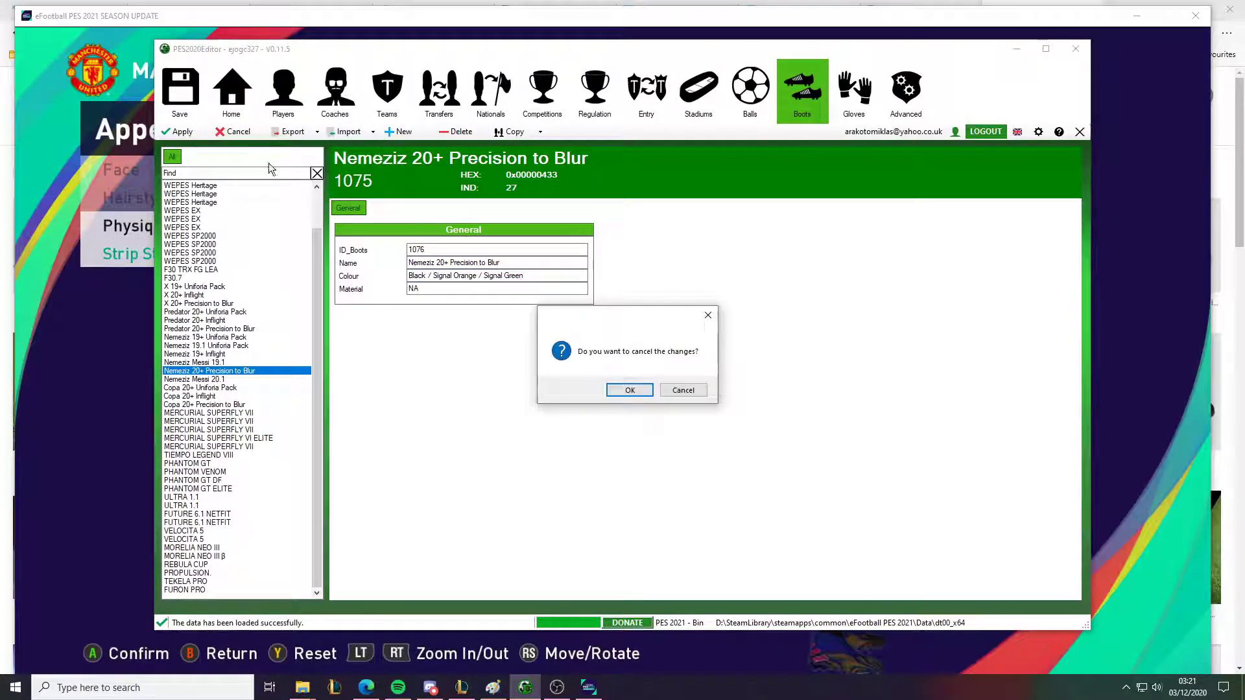
{"action": "left_click", "coordinate": [638, 395]}
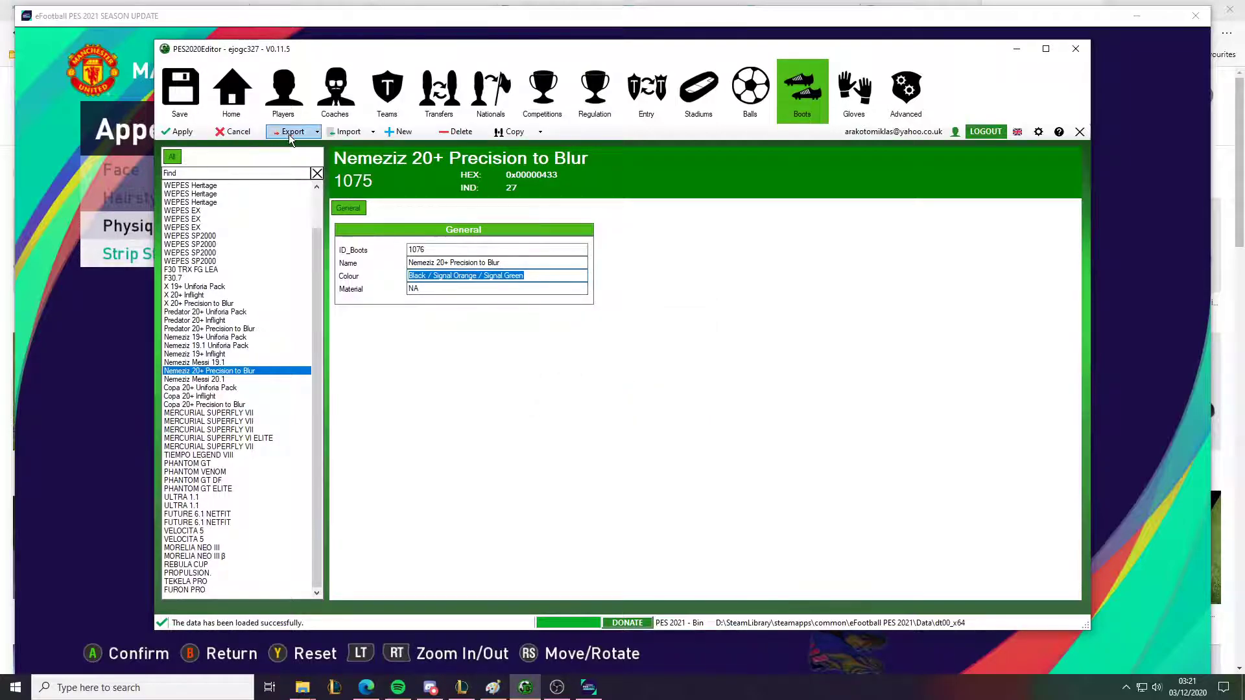
{"action": "left_click", "coordinate": [263, 172]}
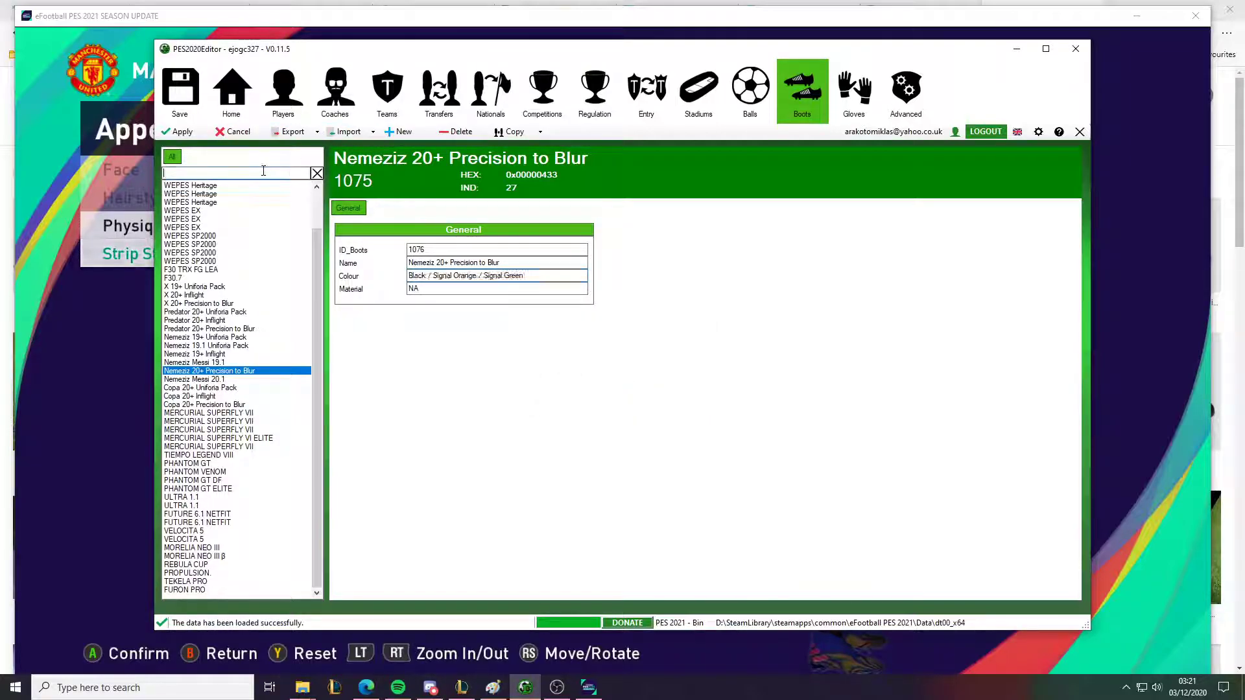
{"action": "type", "text": "wepes"}
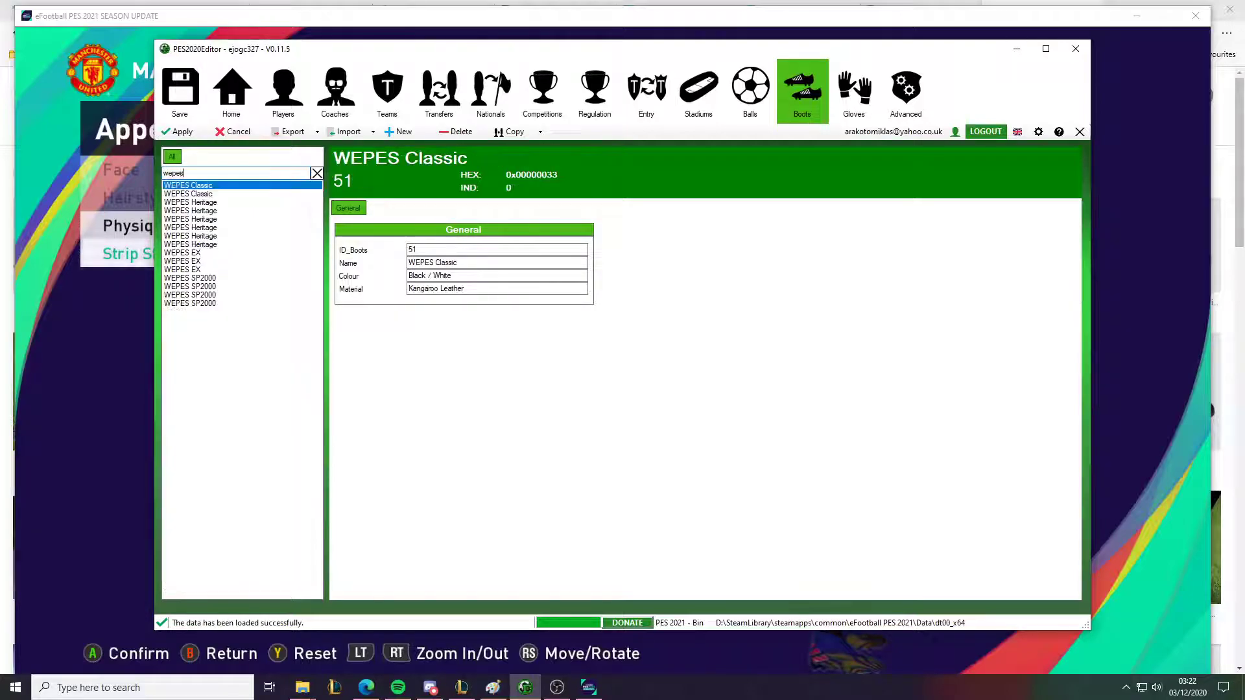
{"action": "key", "text": "BackSpace"}
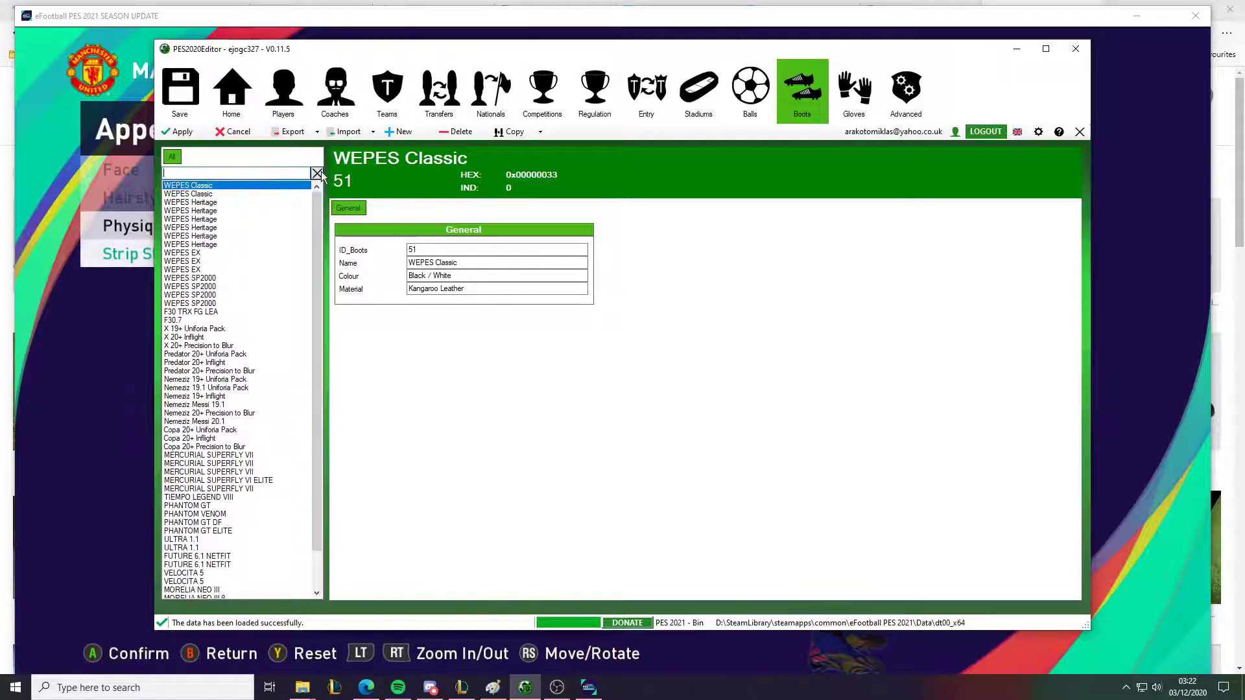
Create a new boots entry and set its Colour to Black / Signal Orange / Signal Green
{"action": "left_click", "coordinate": [403, 132]}
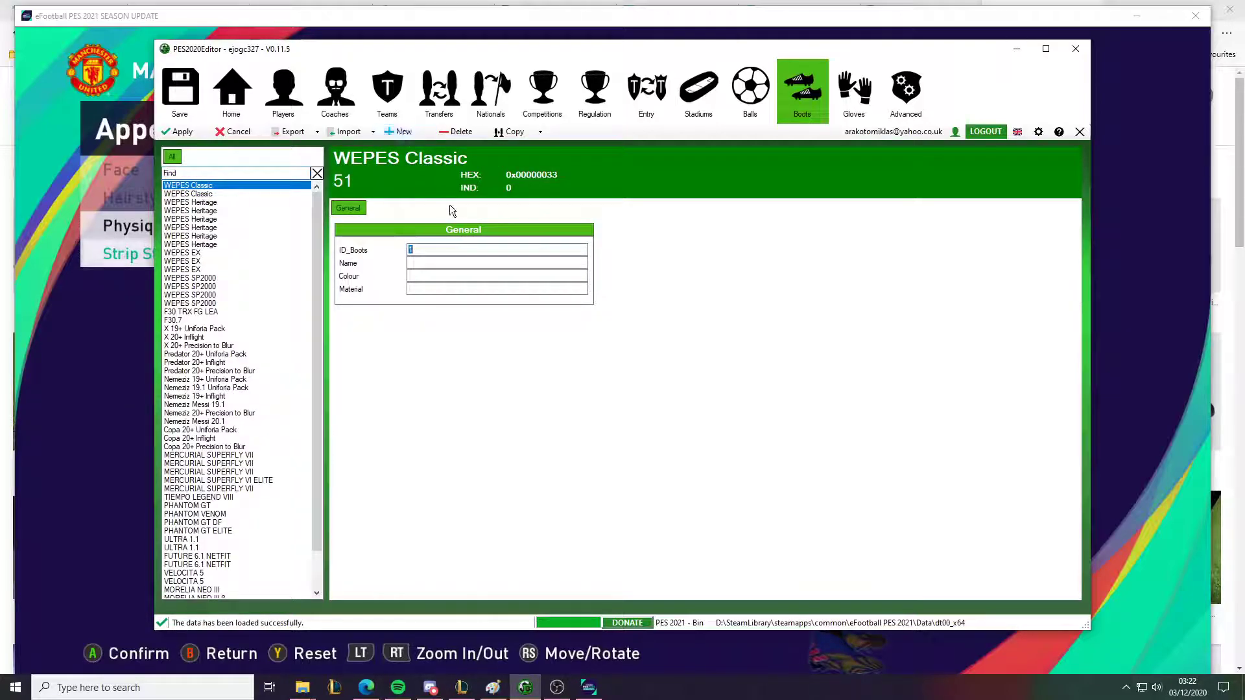
{"action": "type", "text": "Black / Signal Orange / Signal Green"}
{"action": "key", "text": "ctrl+a"}
{"action": "key", "text": "ctrl+c"}
{"action": "key", "text": "BackSpace"}
{"action": "left_click", "coordinate": [424, 277]}
{"action": "key", "text": "ctrl+v"}
Set the new entry's ID_Boots to 1076, Name to Nemeziz and Material to idk, and try to apply it
{"action": "left_click_drag", "start_coordinate": [421, 251], "coordinate": [389, 255]}
{"action": "type", "text": "1076"}
{"action": "left_click", "coordinate": [455, 263]}
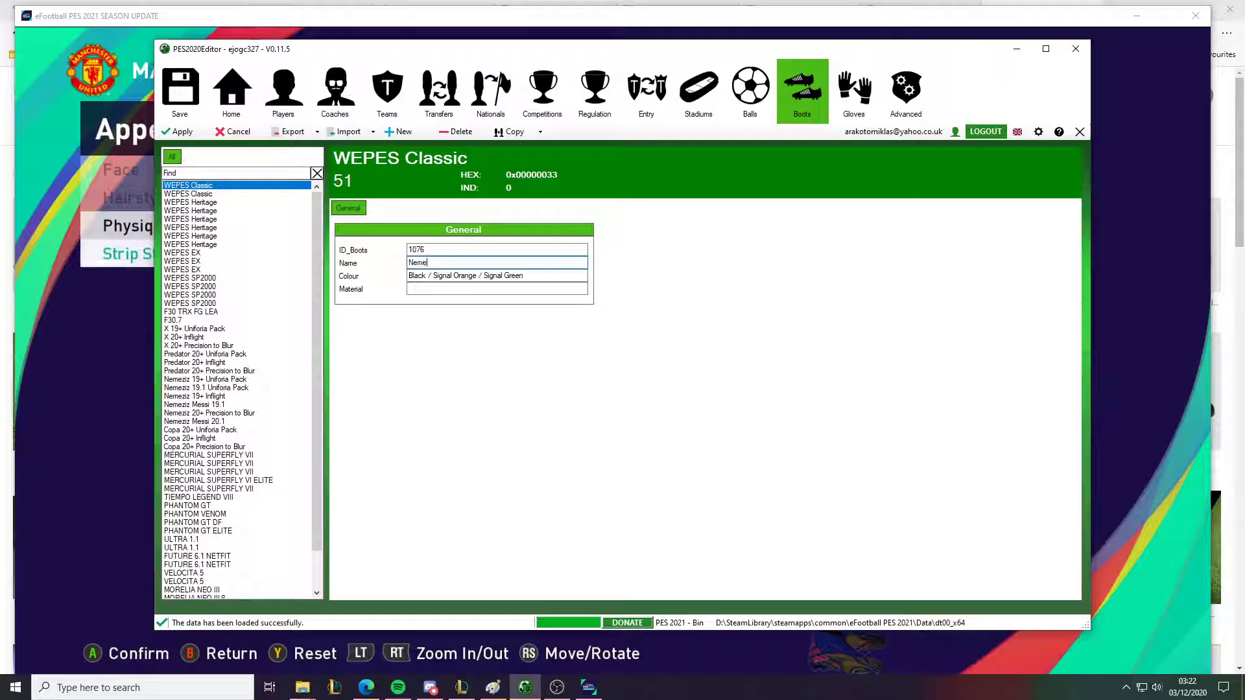
{"action": "left_click", "coordinate": [459, 292]}
{"action": "type", "text": "idk"}
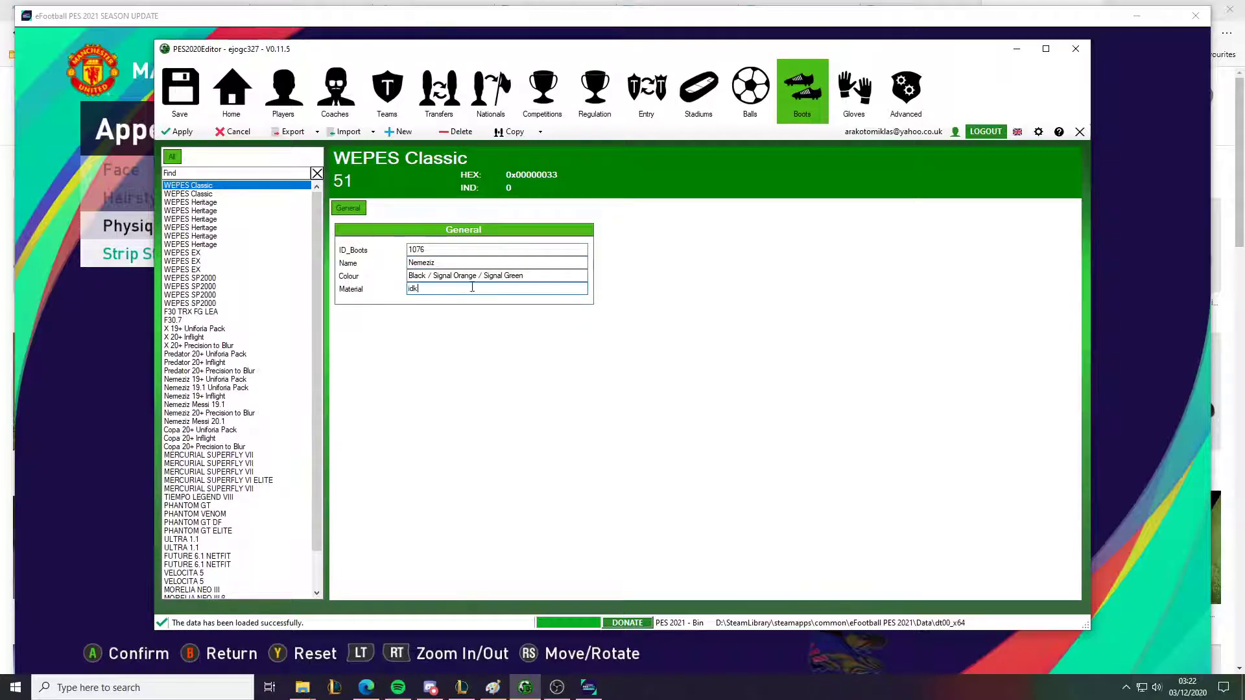
{"action": "left_click", "coordinate": [192, 132]}
{"action": "left_click", "coordinate": [656, 386]}
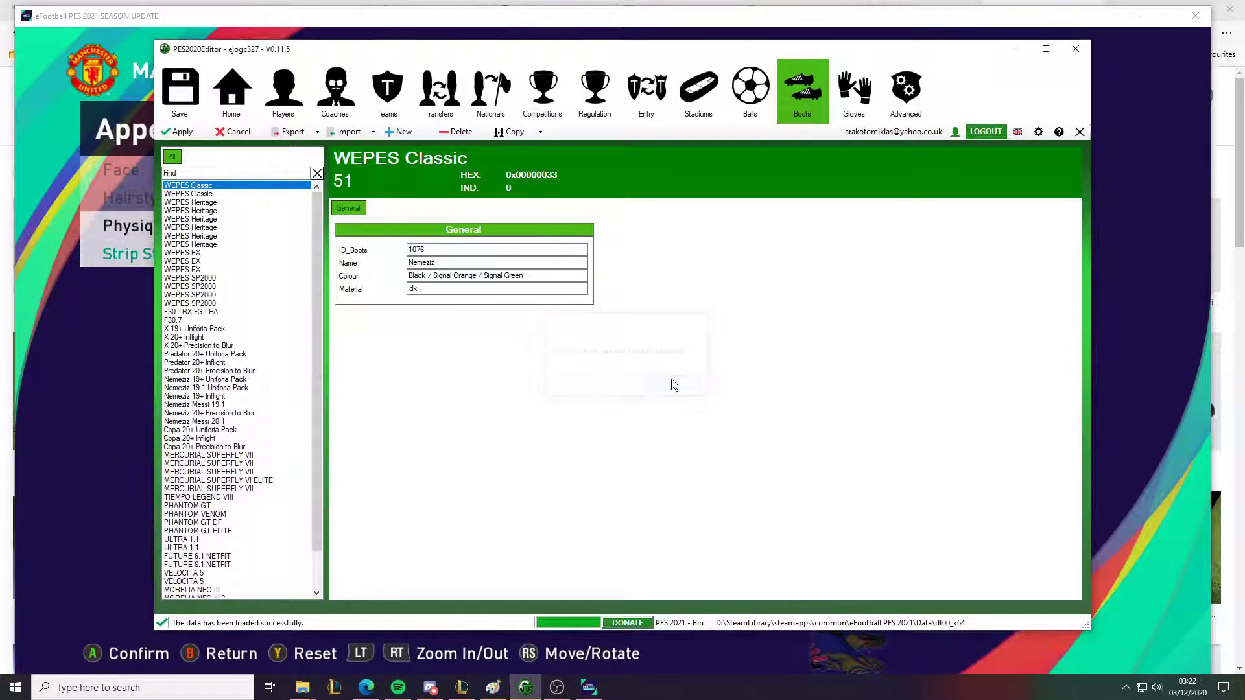
Examine the import and copy options for a way to duplicate a boots entry, and reload the boots list
{"action": "scroll", "coordinate": [242, 341], "scroll_direction": "down", "scroll_amount": 2}
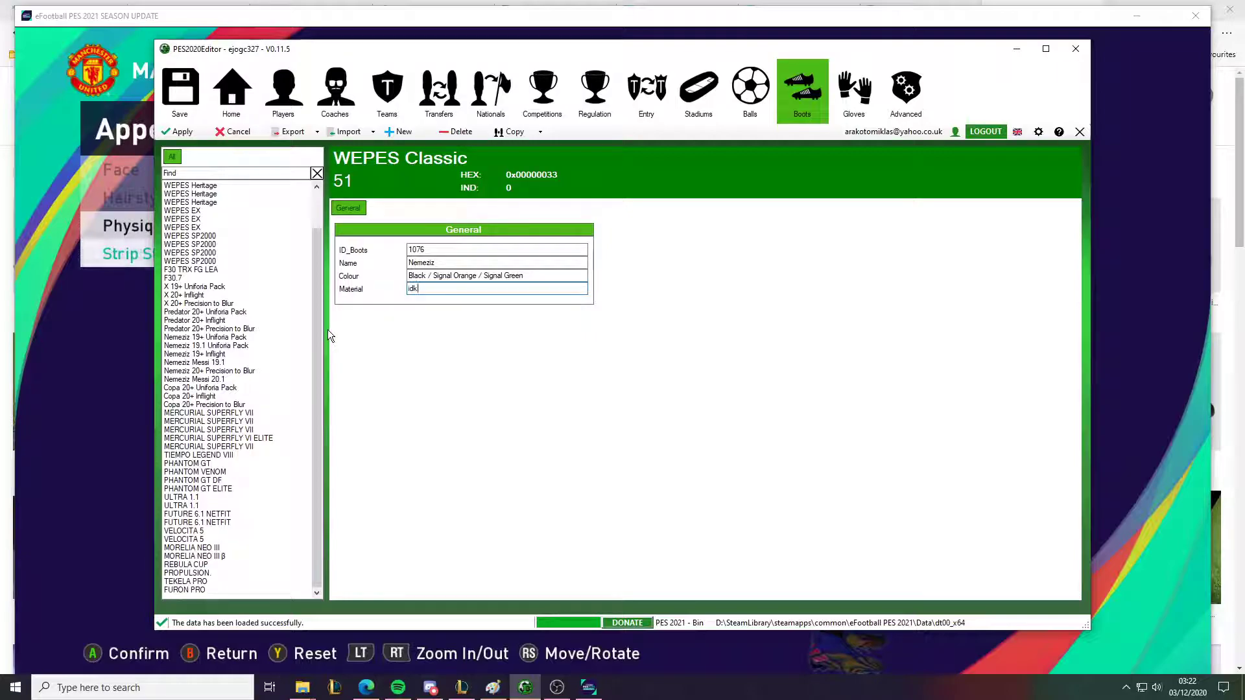
{"action": "left_click", "coordinate": [372, 133]}
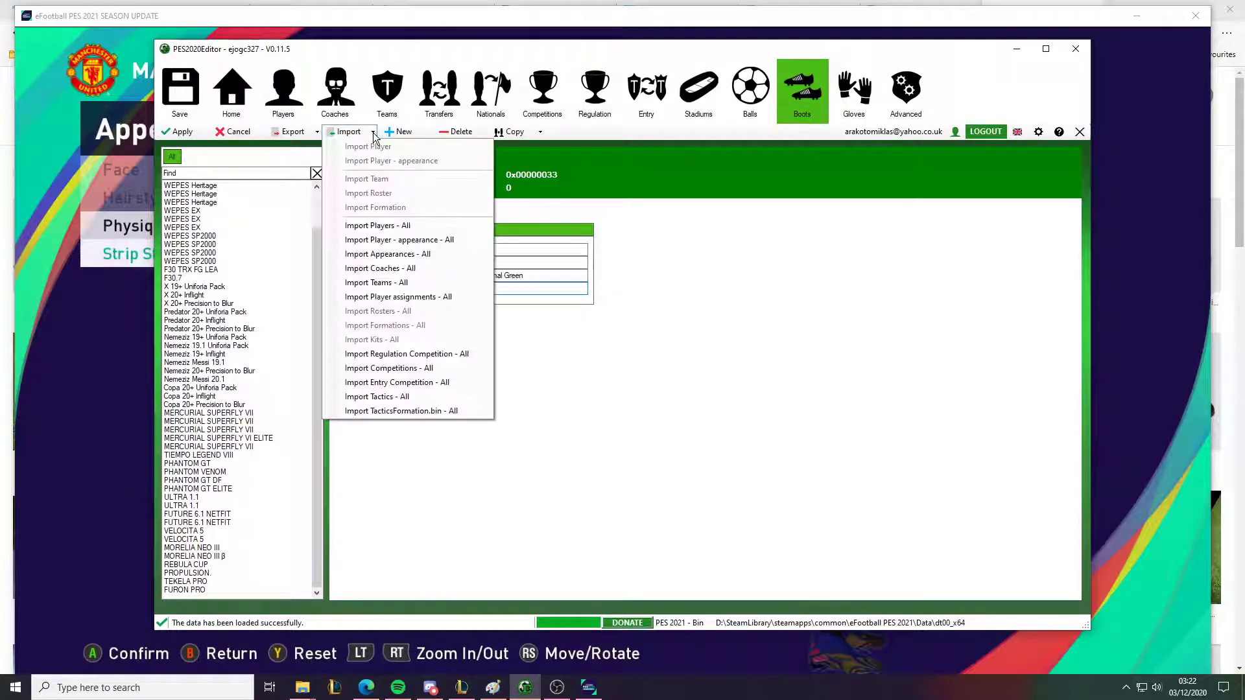
{"action": "left_click", "coordinate": [605, 242]}
{"action": "left_click", "coordinate": [541, 132]}
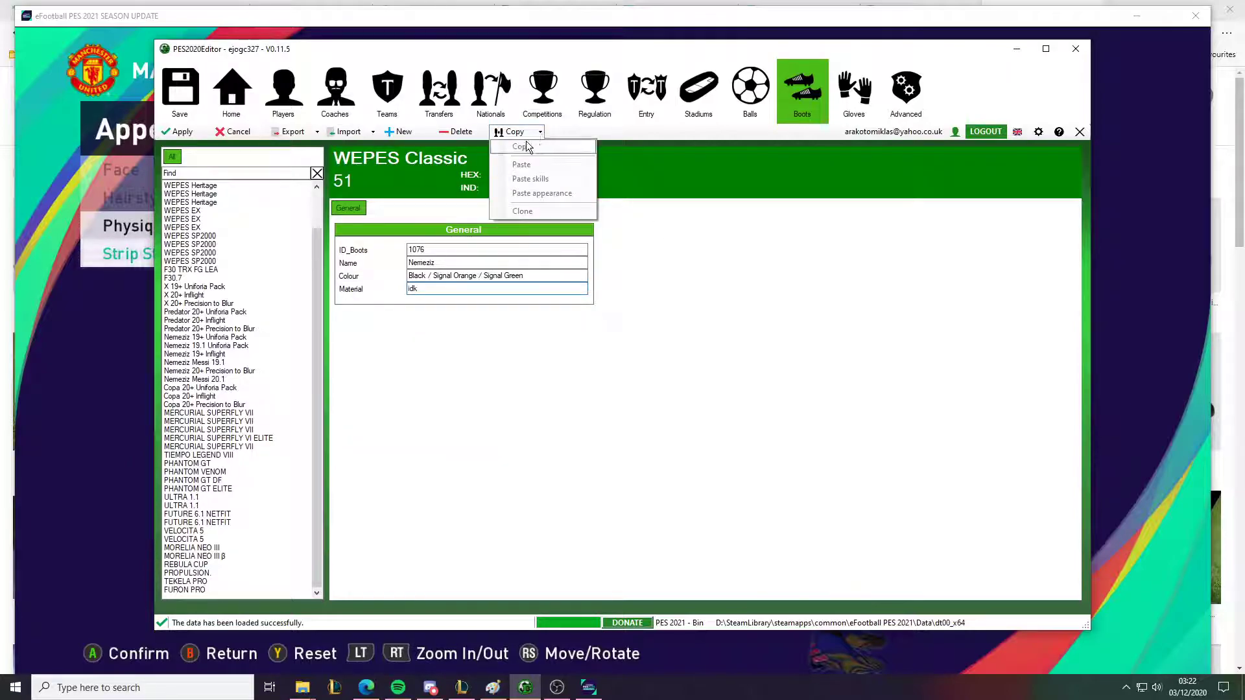
{"action": "left_click", "coordinate": [522, 147]}
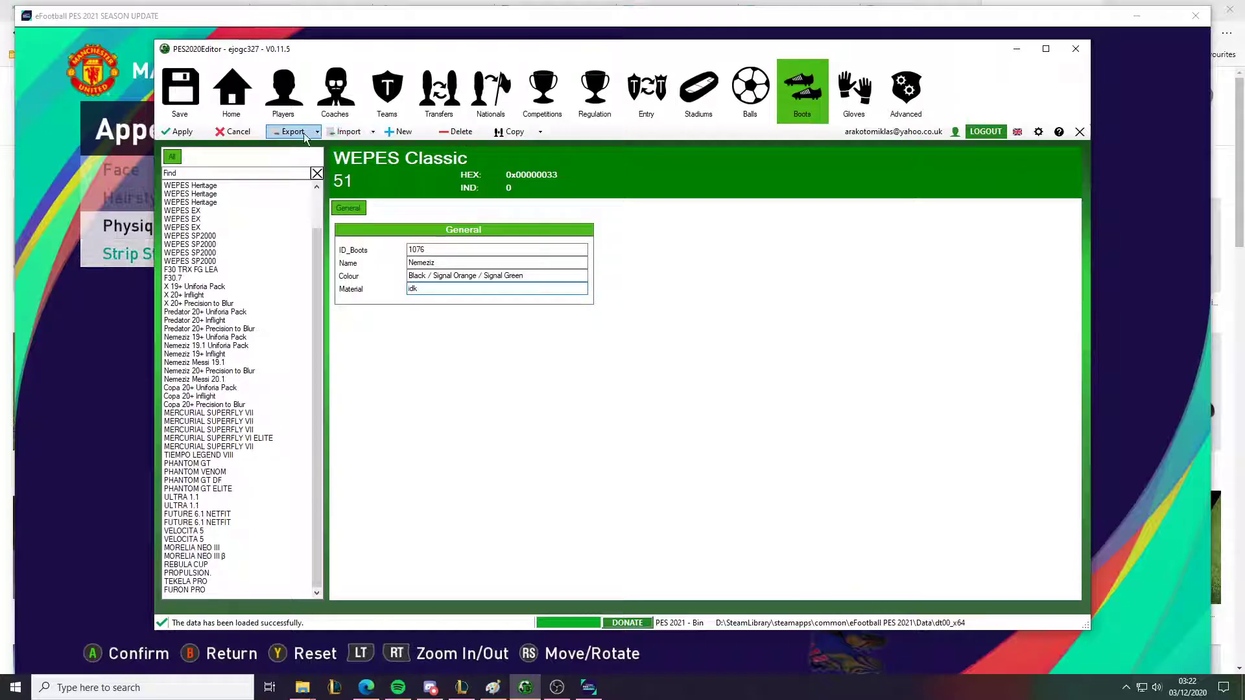
{"action": "left_click", "coordinate": [219, 188]}
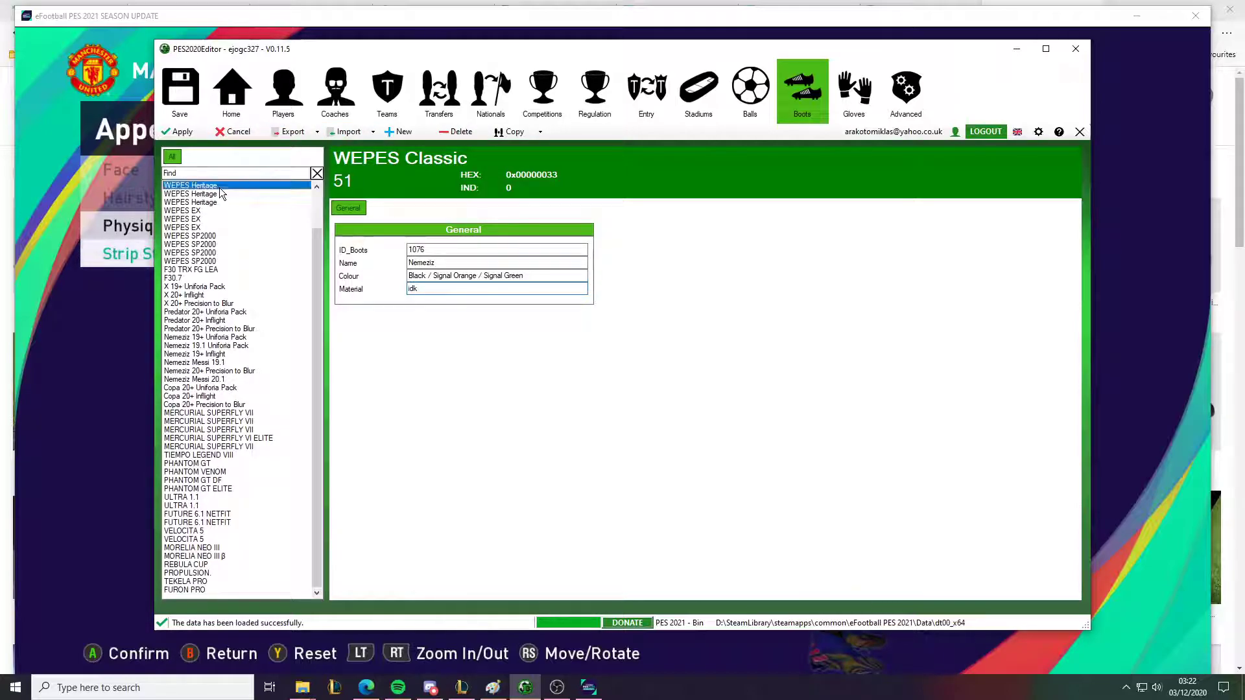
{"action": "left_click", "coordinate": [510, 133]}
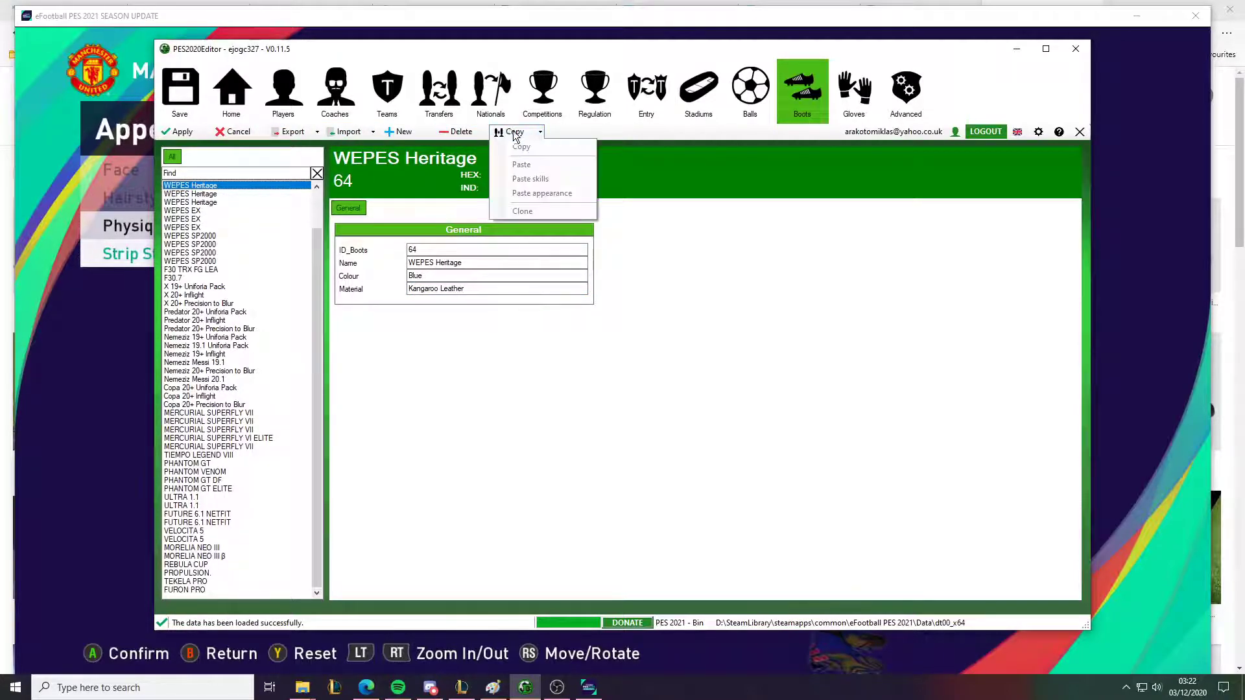
{"action": "left_click", "coordinate": [519, 146]}
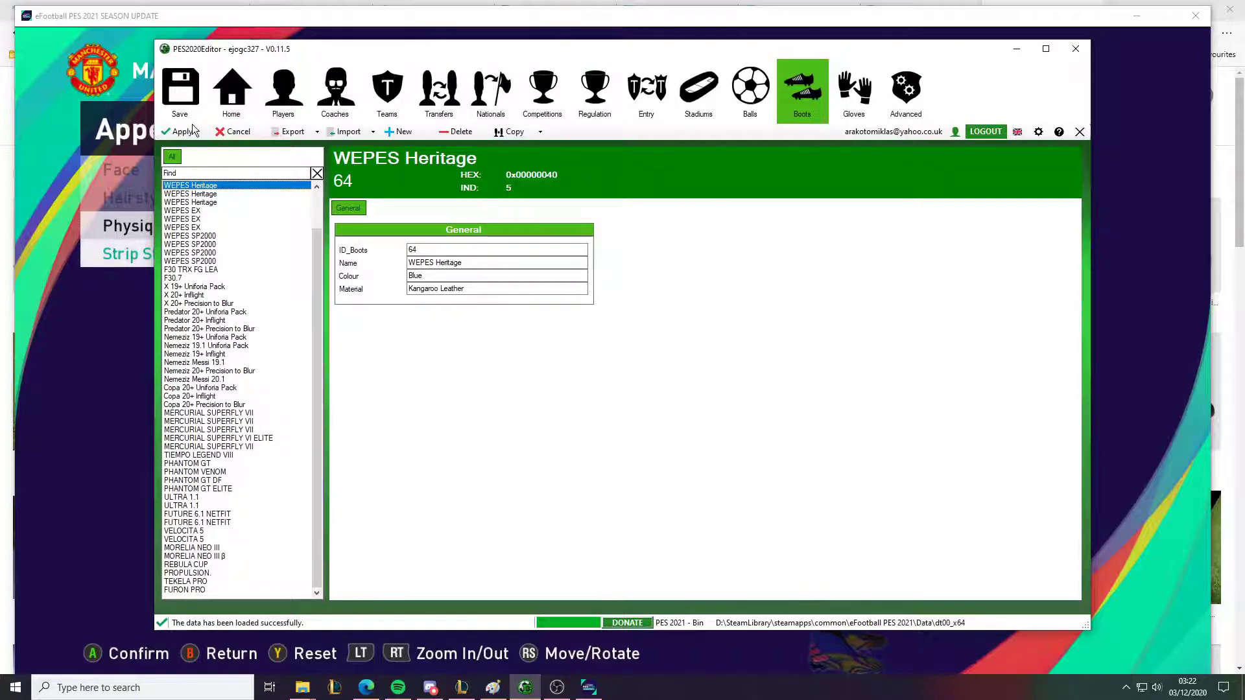
{"action": "left_click", "coordinate": [818, 112]}
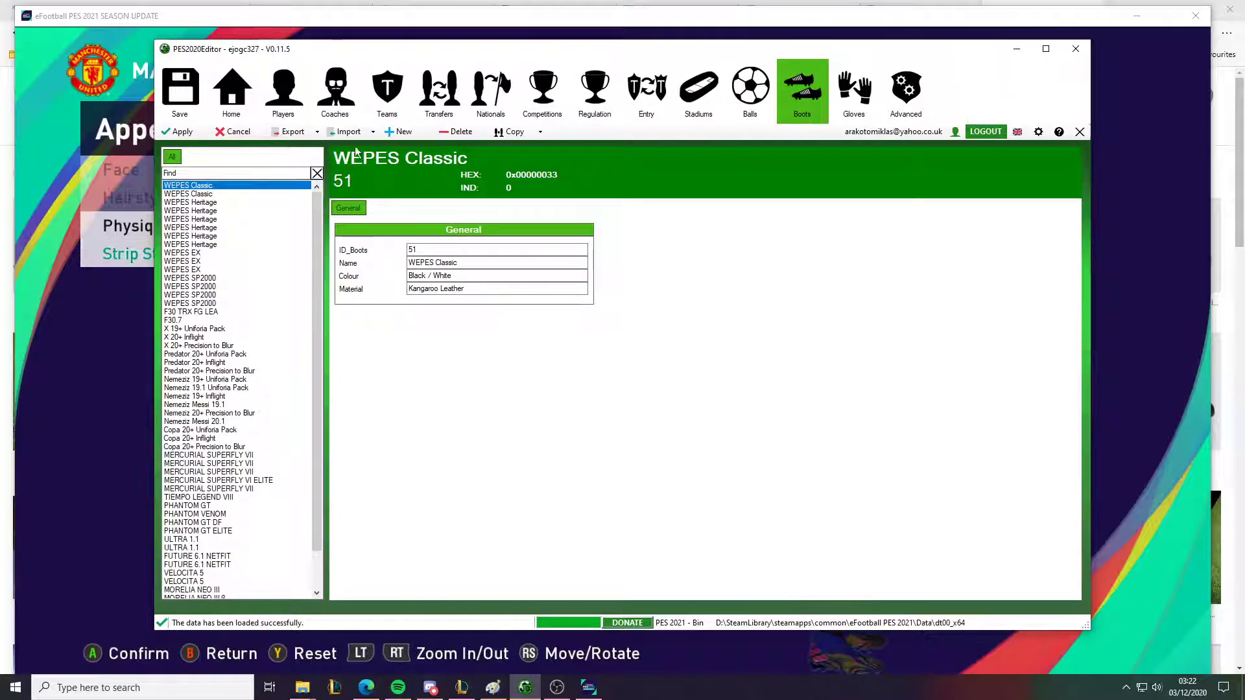
{"action": "left_click", "coordinate": [373, 132]}
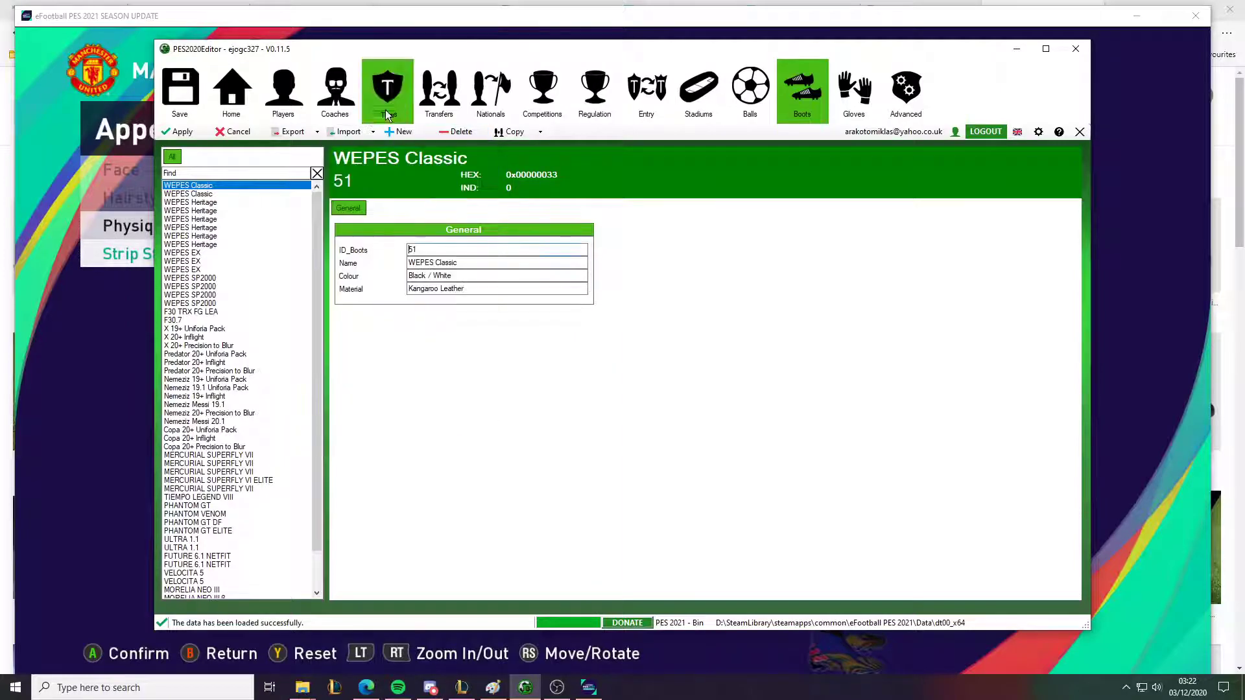
{"action": "left_click", "coordinate": [540, 132]}
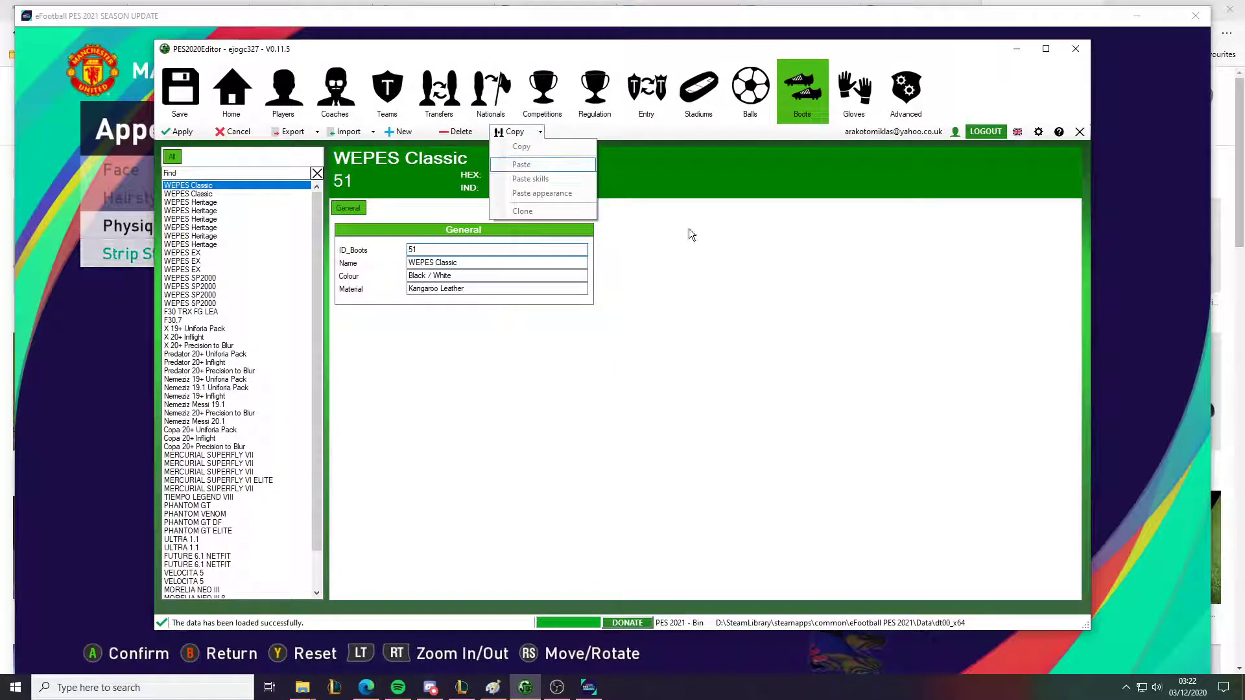
Create a new boots entry keeping ID_Boots 1, with placeholder "a" as Name, Colour and Material, and apply it
{"action": "left_click", "coordinate": [394, 130]}
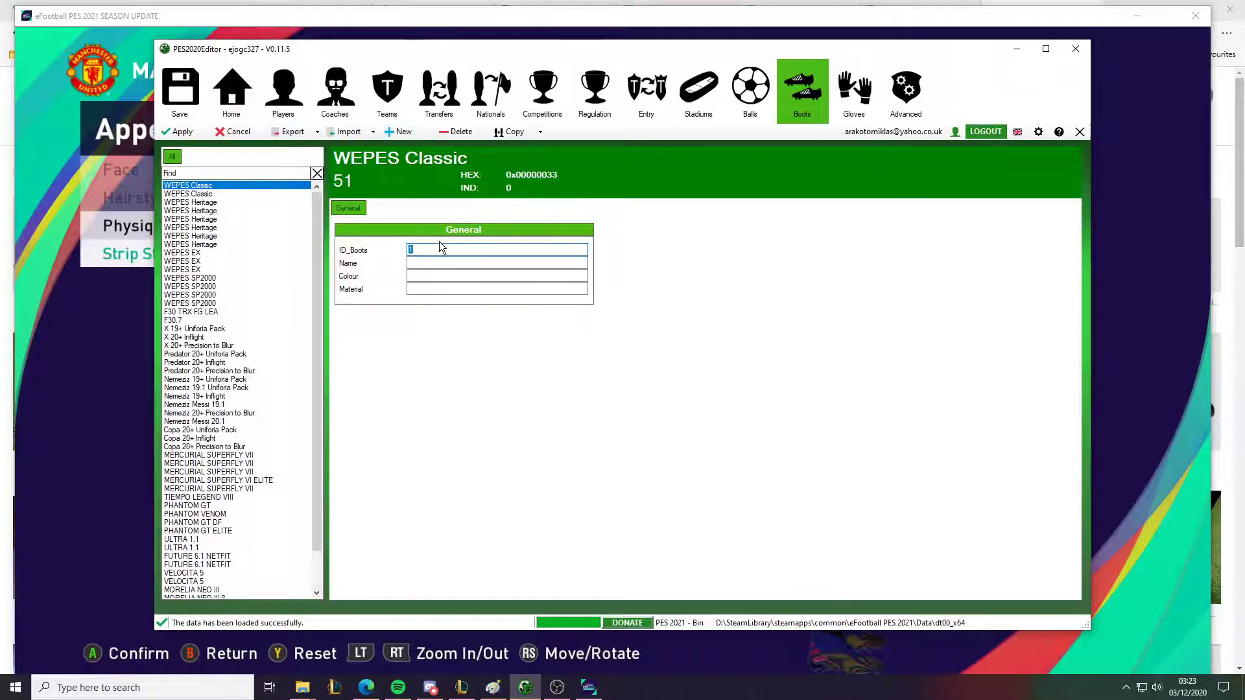
{"action": "left_click", "coordinate": [430, 262]}
{"action": "type", "text": "a"}
{"action": "key", "text": "Tab"}
{"action": "type", "text": "a"}
{"action": "key", "text": "Tab"}
{"action": "type", "text": "a"}
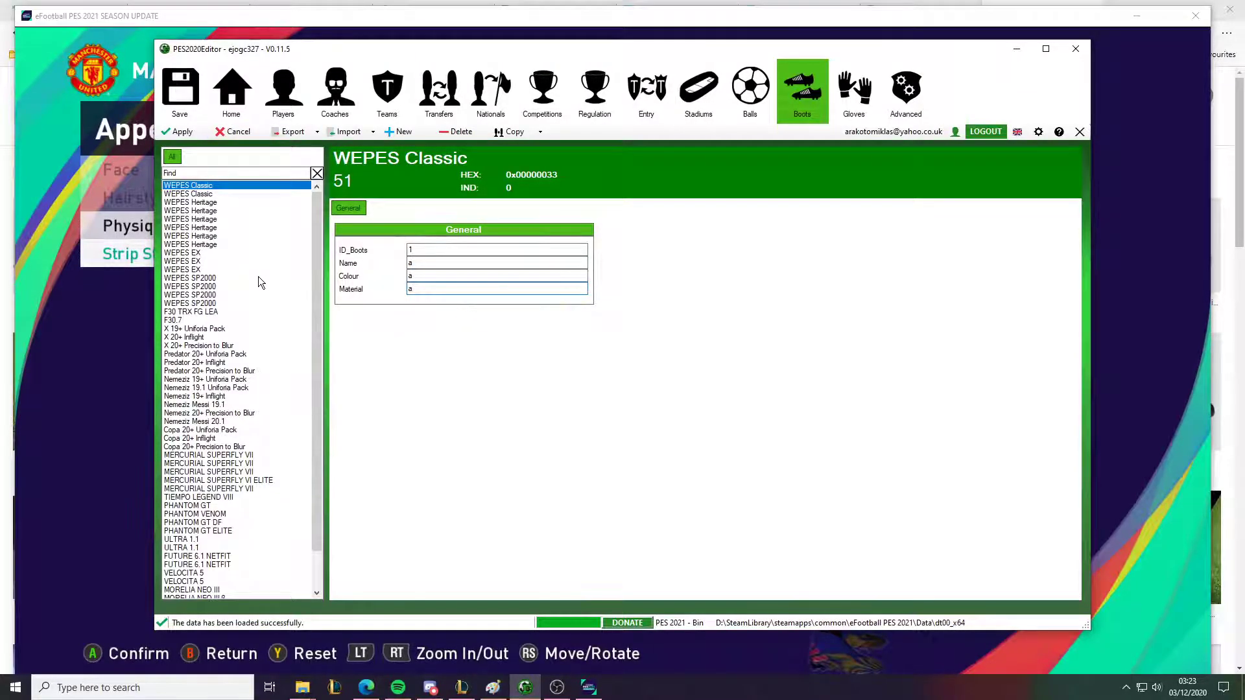
{"action": "left_click", "coordinate": [194, 136]}
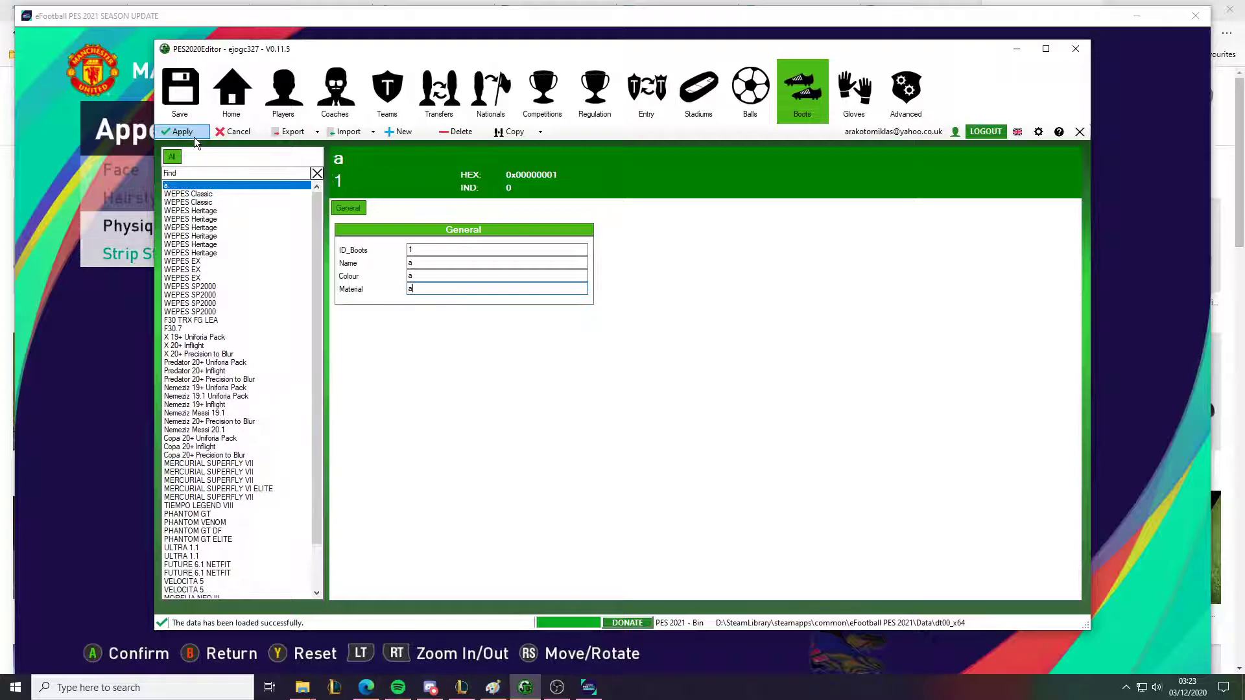
Set the placeholder entry's ID_Boots to 1076, Name to Nemeziz 20+ Precision to Blur and Colour to Black / Signal Orange / Signal Green
{"action": "double_click", "coordinate": [387, 250]}
{"action": "type", "text": "1076"}
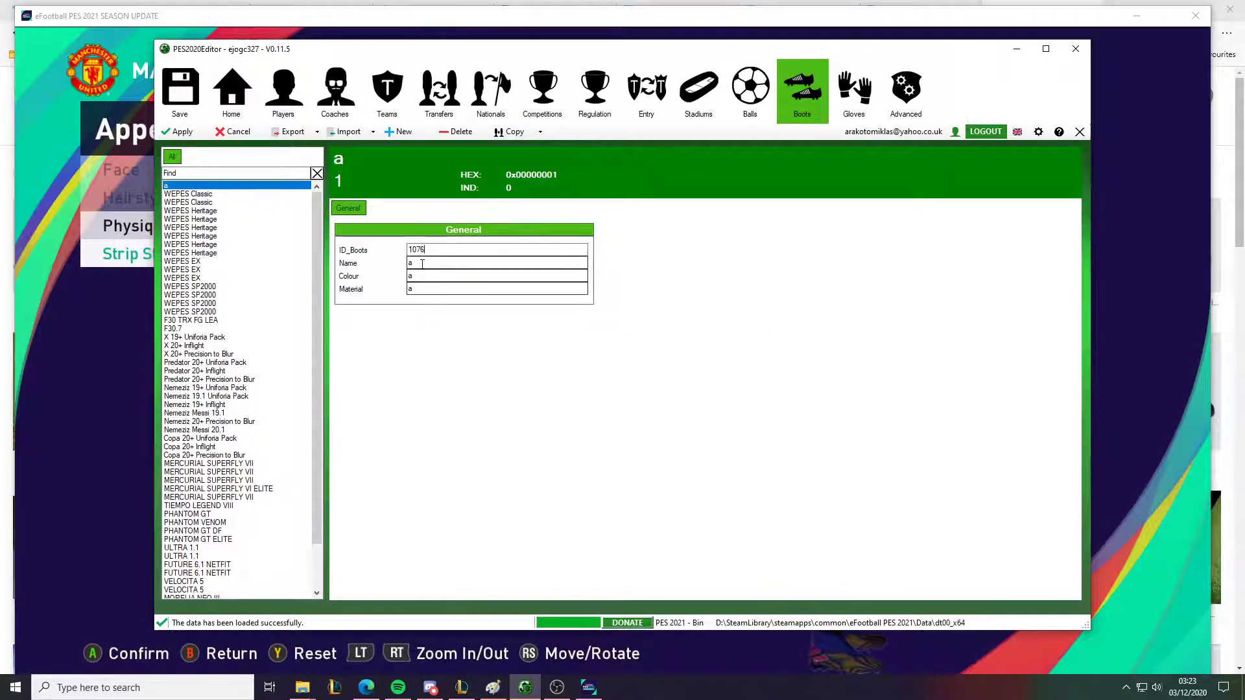
{"action": "key", "text": "Tab"}
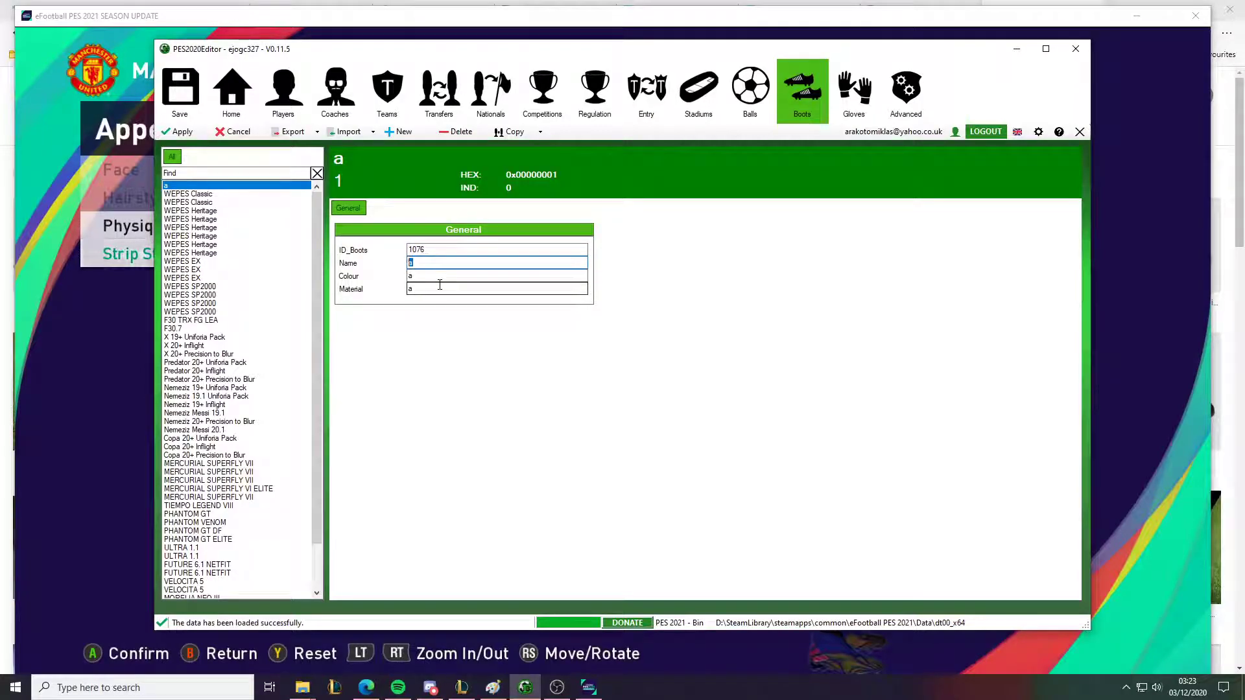
{"action": "type", "text": "Nwmw"}
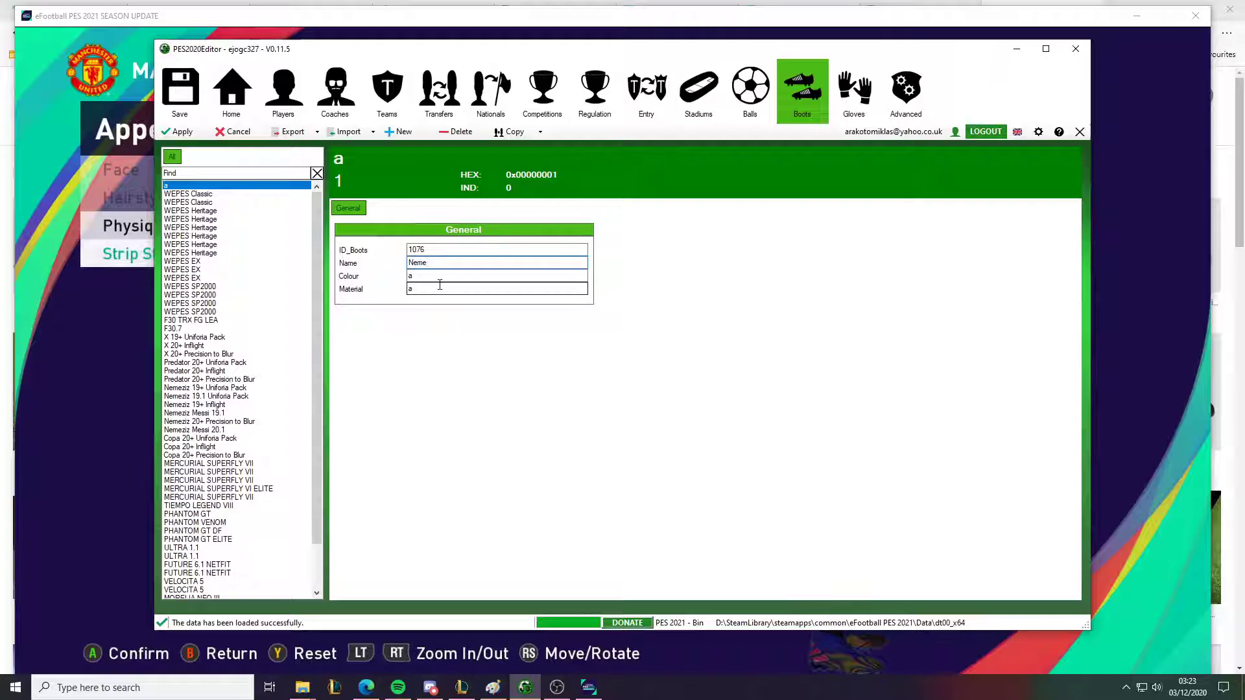
{"action": "type", "text": "ziz"}
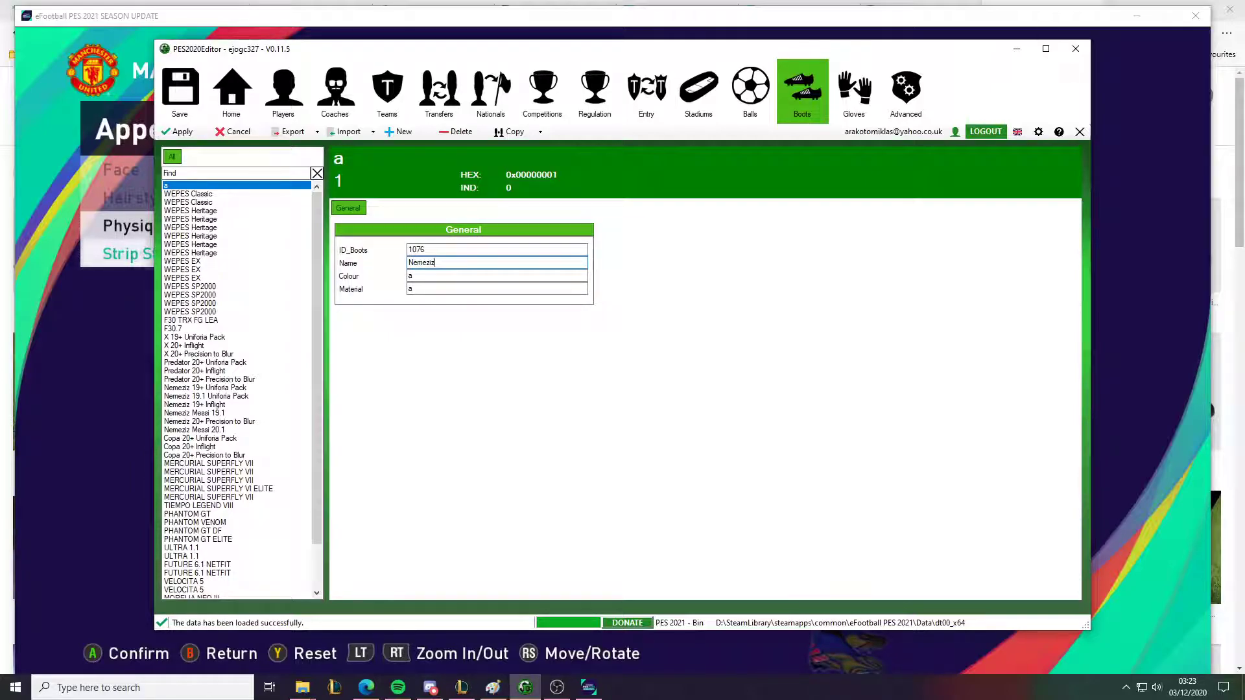
{"action": "type", "text": " 20+ Precision to "}
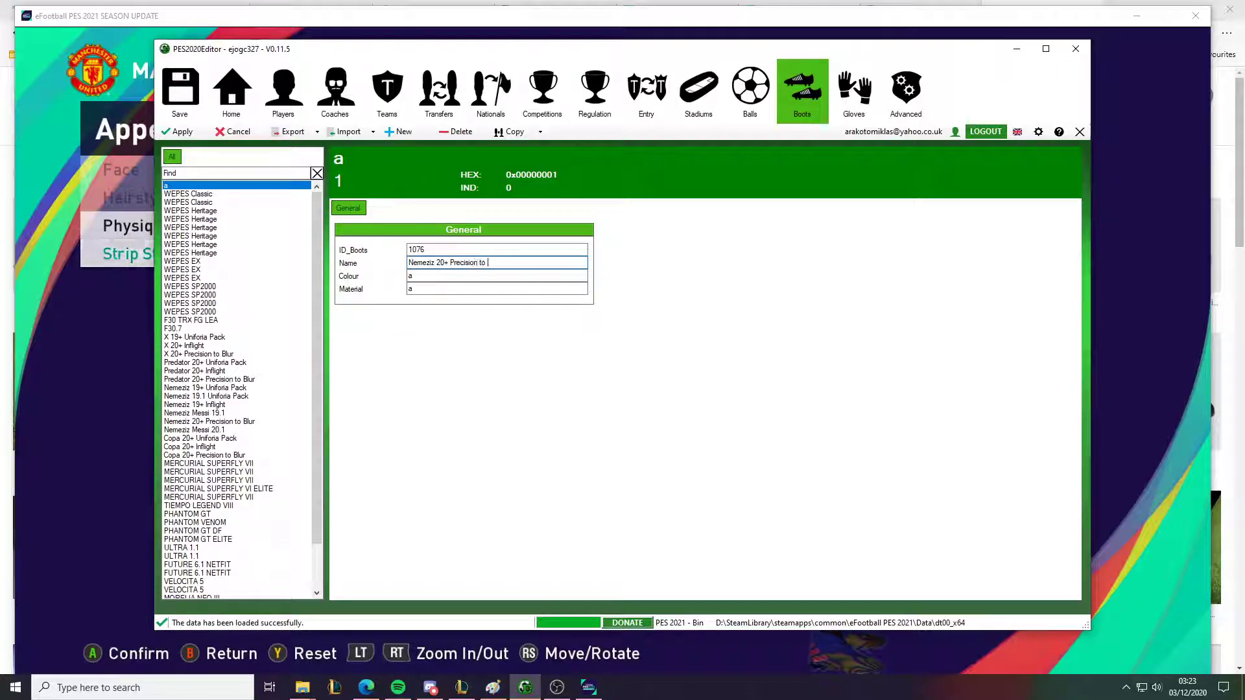
{"action": "type", "text": "BLur"}
{"action": "key", "text": "BackSpace"}
{"action": "key", "text": "BackSpace"}
{"action": "key", "text": "BackSpace"}
{"action": "type", "text": "lur"}
{"action": "key", "text": "Tab"}
{"action": "type", "text": "Black / Signal Orange / Signal Green"}
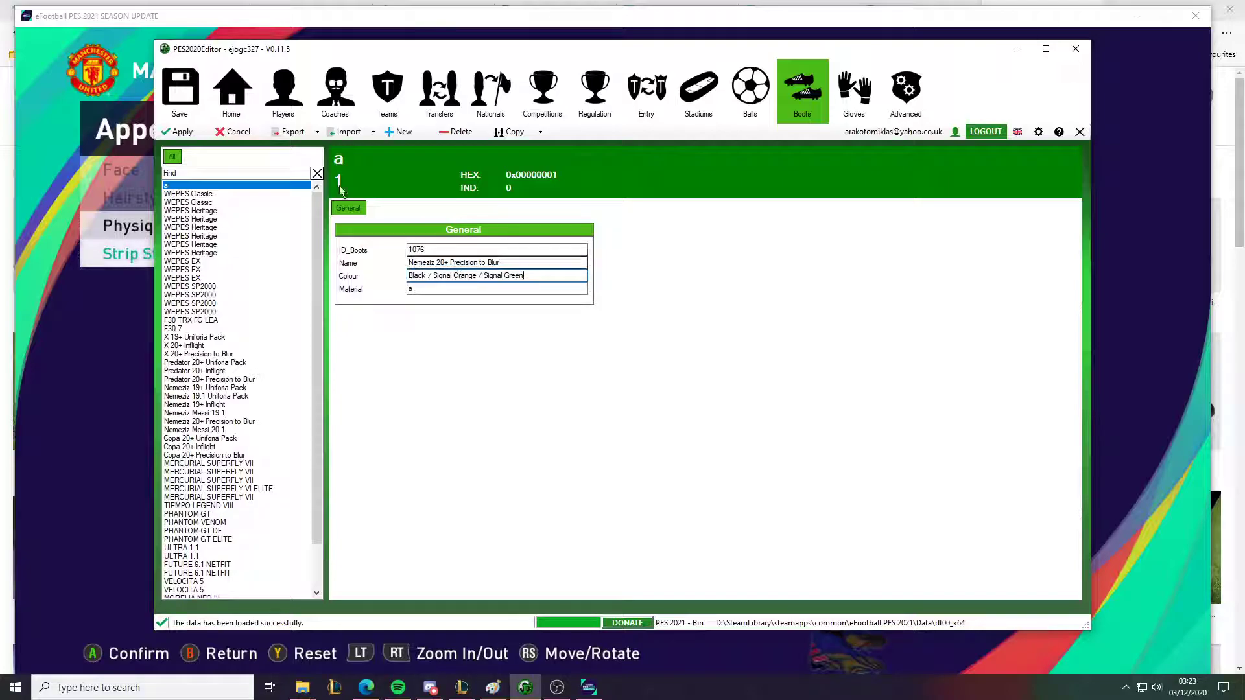
Try to apply the edited placeholder boots entry with ID_Boots 1076
{"action": "left_click", "coordinate": [192, 134]}
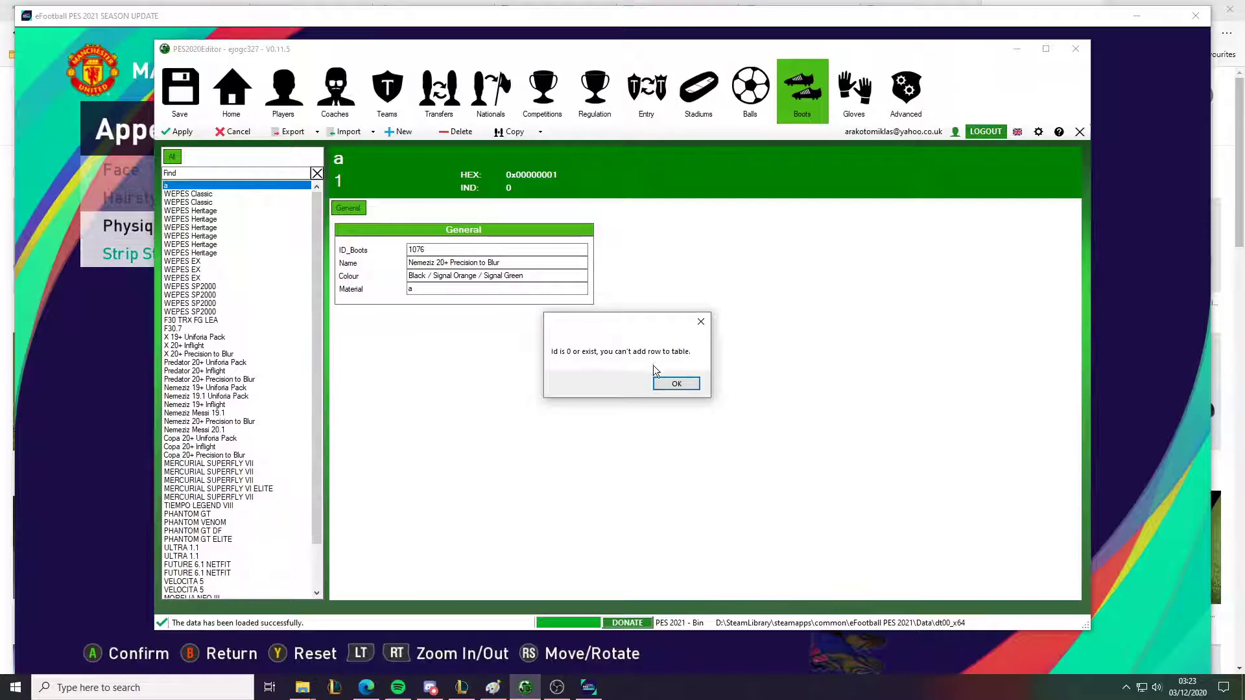
{"action": "left_click", "coordinate": [675, 384]}
Examine the ID_Boots of the existing entries from WEPES Classic down to Nemeziz Messi 20.1 for a conflict with 1076
{"action": "left_click", "coordinate": [209, 195]}
{"action": "key", "text": "Down"}
{"action": "key", "text": "Down"}
{"action": "key", "text": "Down"}
{"action": "key", "text": "Down"}
{"action": "key", "text": "Down"}
{"action": "key", "text": "Down"}
{"action": "key", "text": "Down"}
{"action": "key", "text": "Down"}
{"action": "key", "text": "Down"}
{"action": "key", "text": "Down"}
{"action": "key", "text": "Down"}
{"action": "key", "text": "Down"}
{"action": "key", "text": "Down"}
{"action": "key", "text": "Down"}
{"action": "key", "text": "Down"}
{"action": "key", "text": "Down"}
{"action": "key", "text": "Down"}
{"action": "key", "text": "Down"}
{"action": "key", "text": "Down"}
{"action": "key", "text": "Down"}
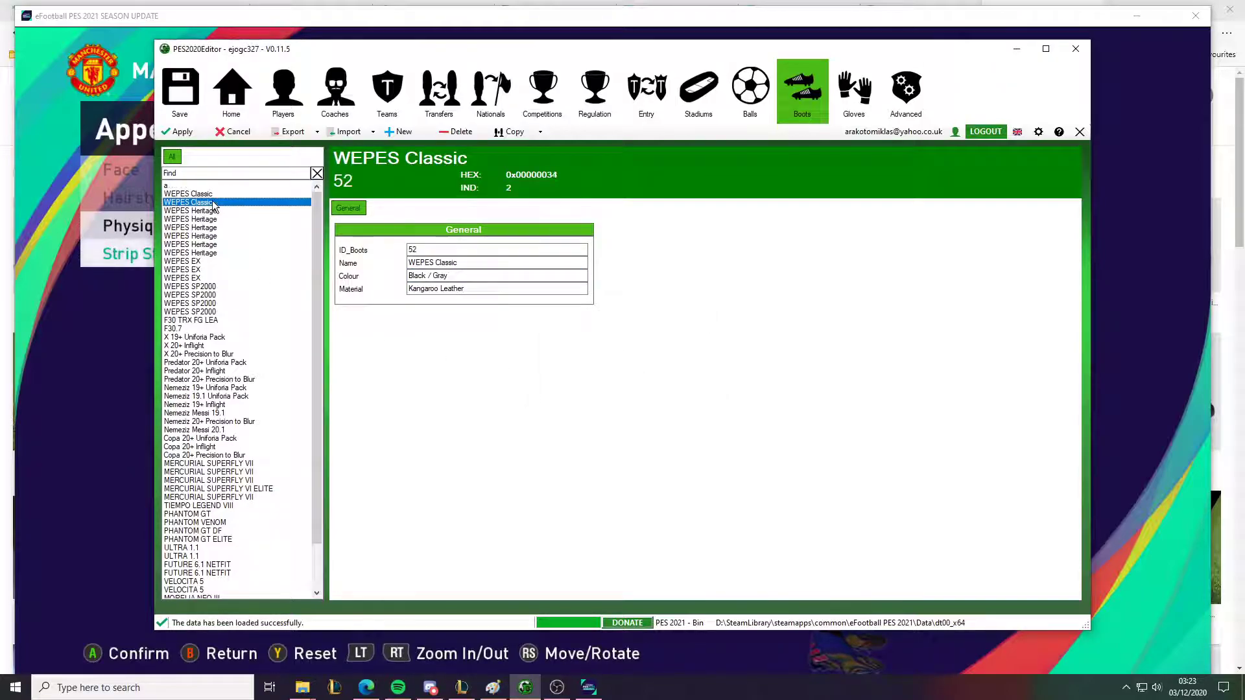
{"action": "key", "text": "Down"}
{"action": "key", "text": "Down"}
{"action": "key", "text": "Down"}
{"action": "key", "text": "Down"}
{"action": "key", "text": "Down"}
{"action": "key", "text": "Down"}
{"action": "key", "text": "Down"}
{"action": "key", "text": "Down"}
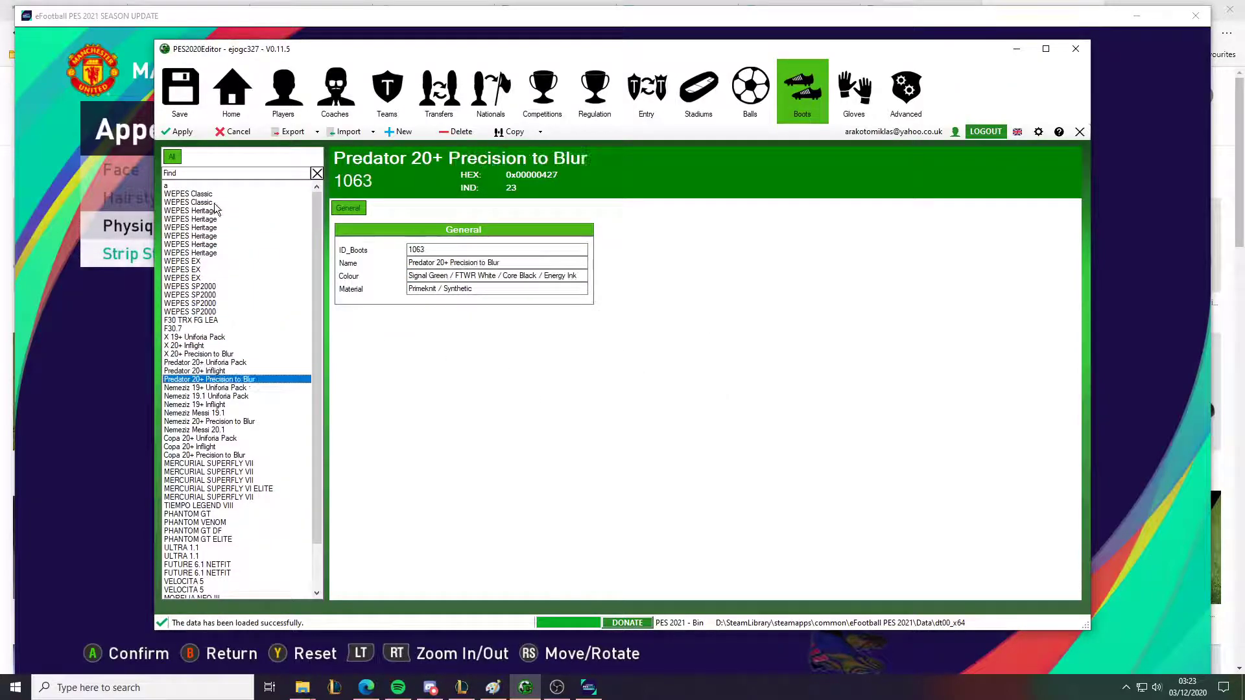
{"action": "key", "text": "Up"}
{"action": "key", "text": "Up"}
{"action": "key", "text": "Down"}
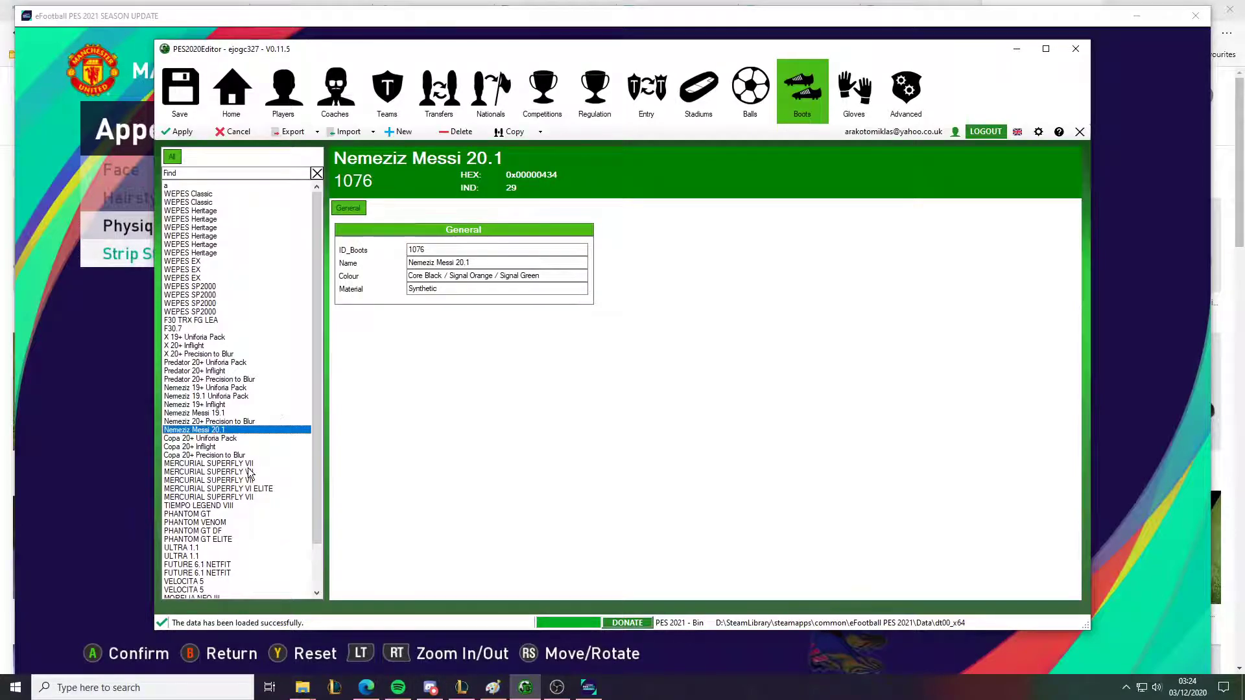
Look for a free ID between Predator 20+ Precision to Blur and Nemeziz 19+ Uniforia Pack, and search the boots list for 10
{"action": "key", "text": "Up"}
{"action": "key", "text": "Up"}
{"action": "key", "text": "Up"}
{"action": "key", "text": "Up"}
{"action": "key", "text": "Up"}
{"action": "key", "text": "Up"}
{"action": "key", "text": "Up"}
{"action": "key", "text": "Down"}
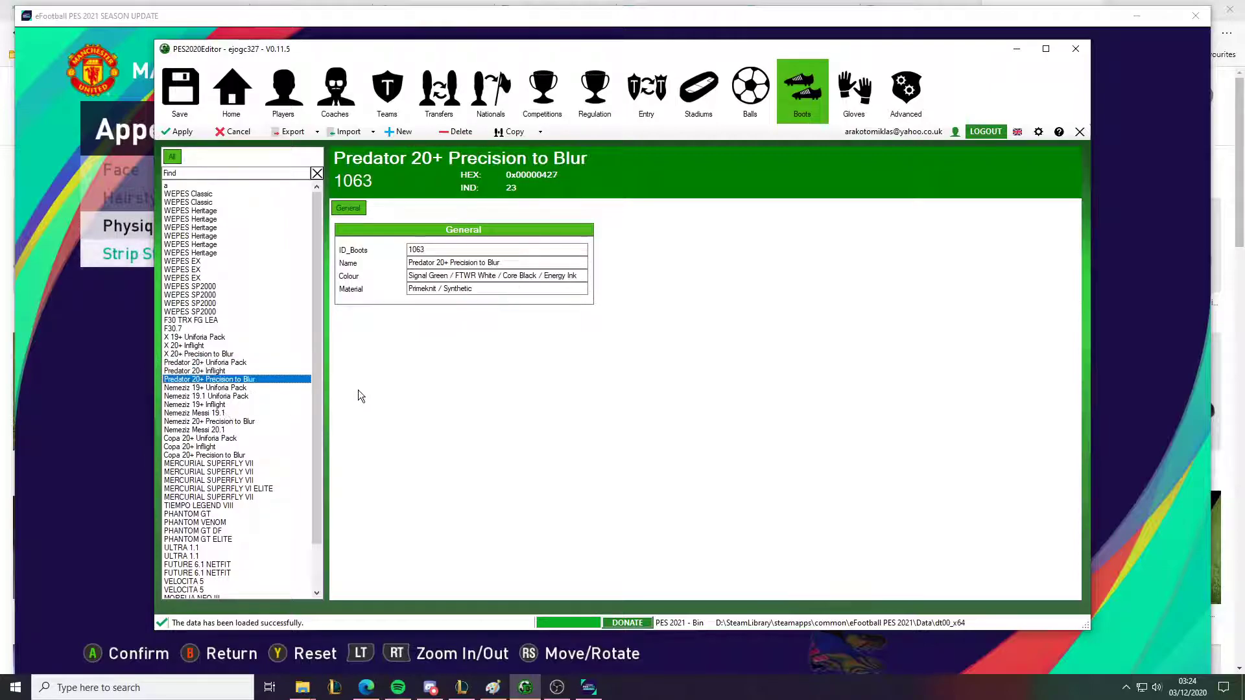
{"action": "key", "text": "Down"}
{"action": "left_click", "coordinate": [229, 174]}
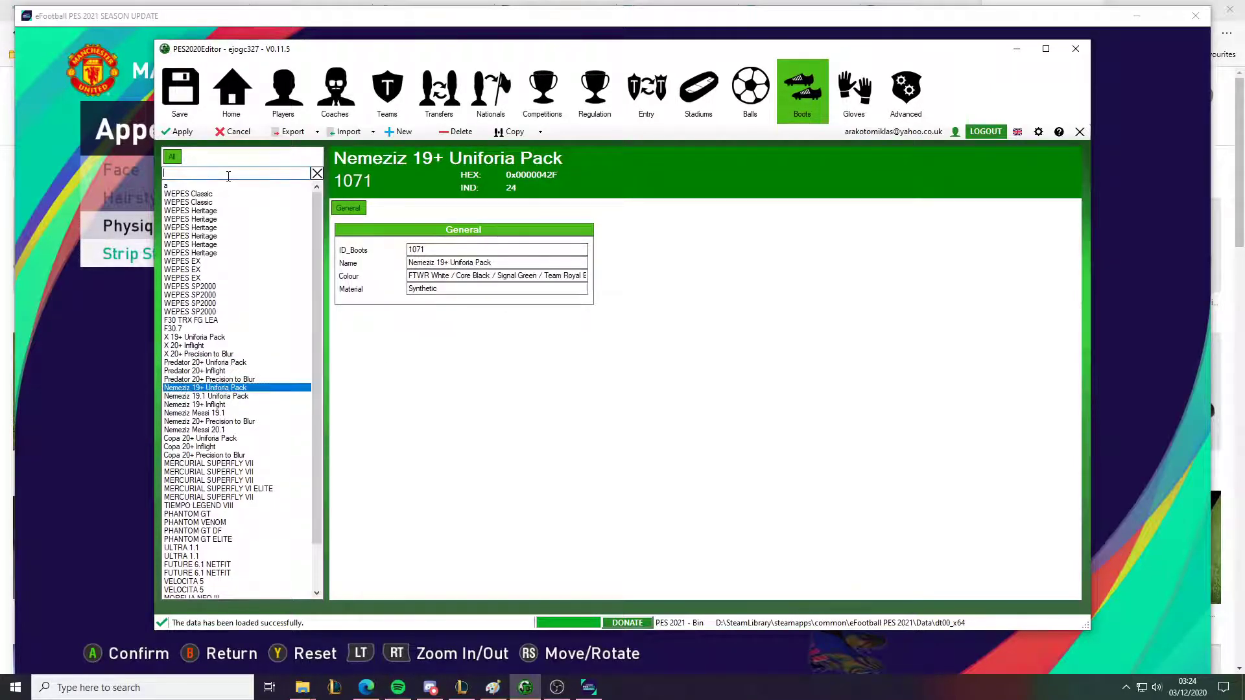
{"action": "type", "text": "10"}
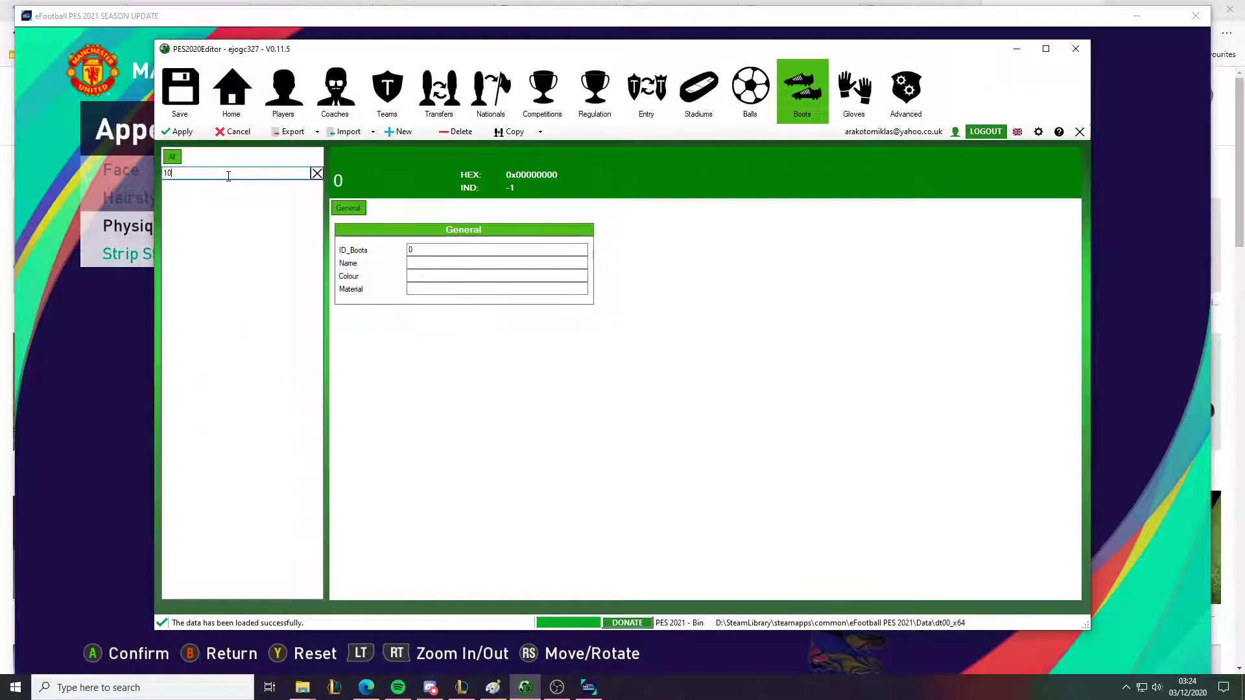
{"action": "key", "text": "BackSpace"}
{"action": "key", "text": "BackSpace"}
Set the placeholder entry's ID_Boots to 1064, Name to Nemeziz 20+ Precision to Blur and Colour to Black / Signal Orange / Signal Green, and apply it
{"action": "left_click", "coordinate": [234, 186]}
{"action": "left_click", "coordinate": [496, 250]}
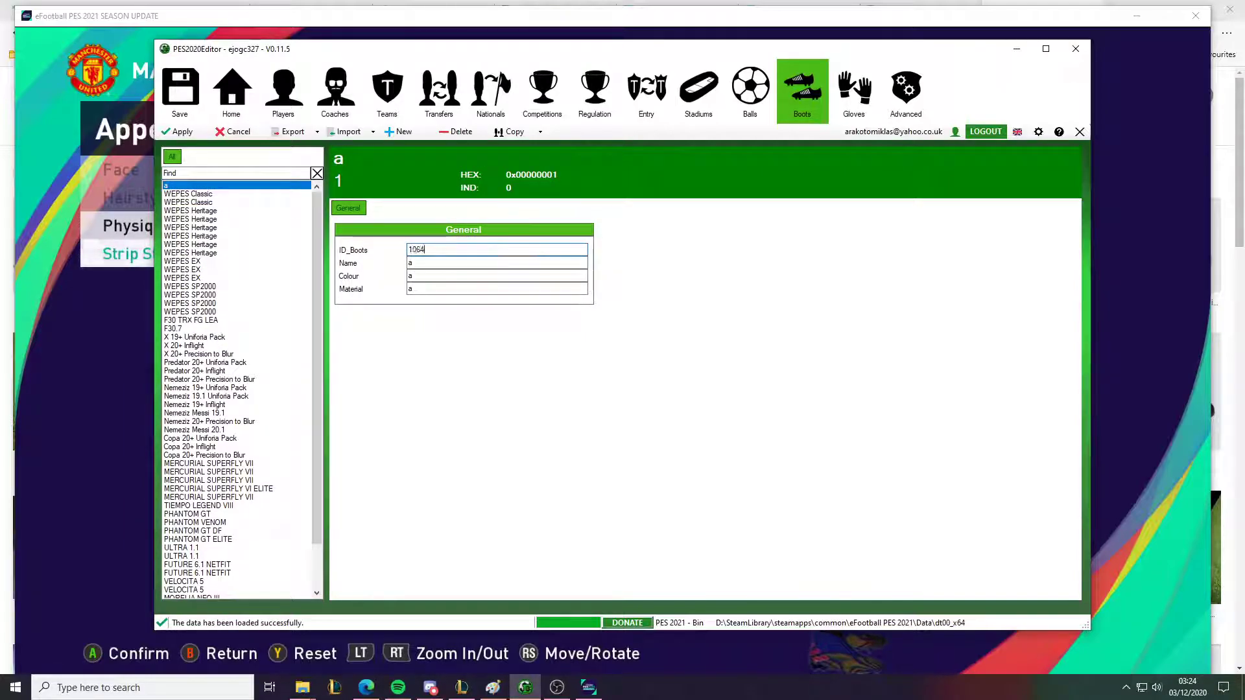
{"action": "key", "text": "Tab"}
{"action": "type", "text": "Nemeziz 20+ Precision to Blur"}
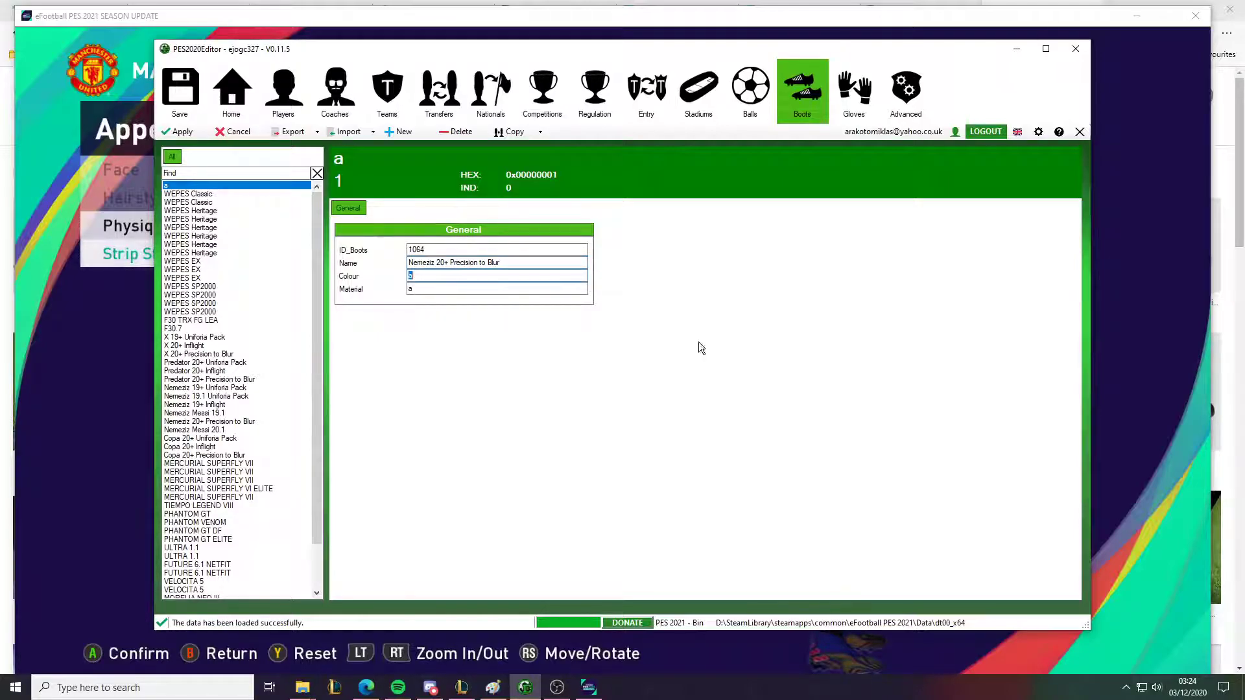
{"action": "type", "text": "Black / Signal Orange / Signal Green"}
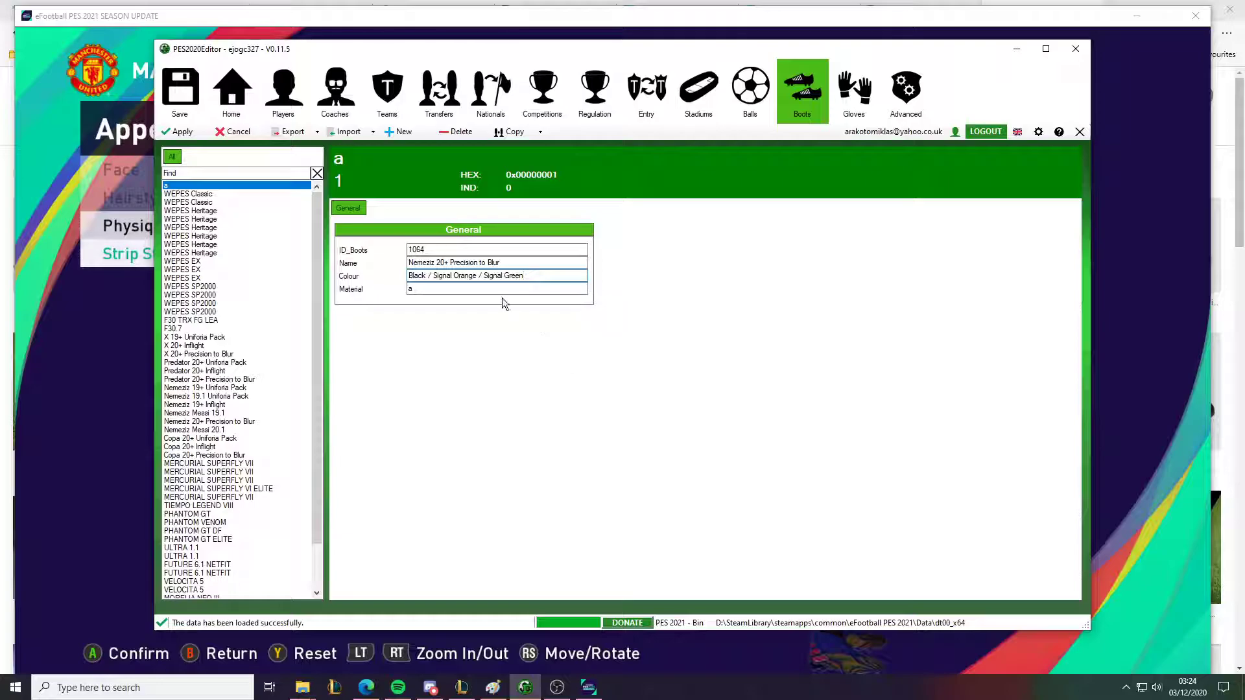
{"action": "key", "text": "Tab"}
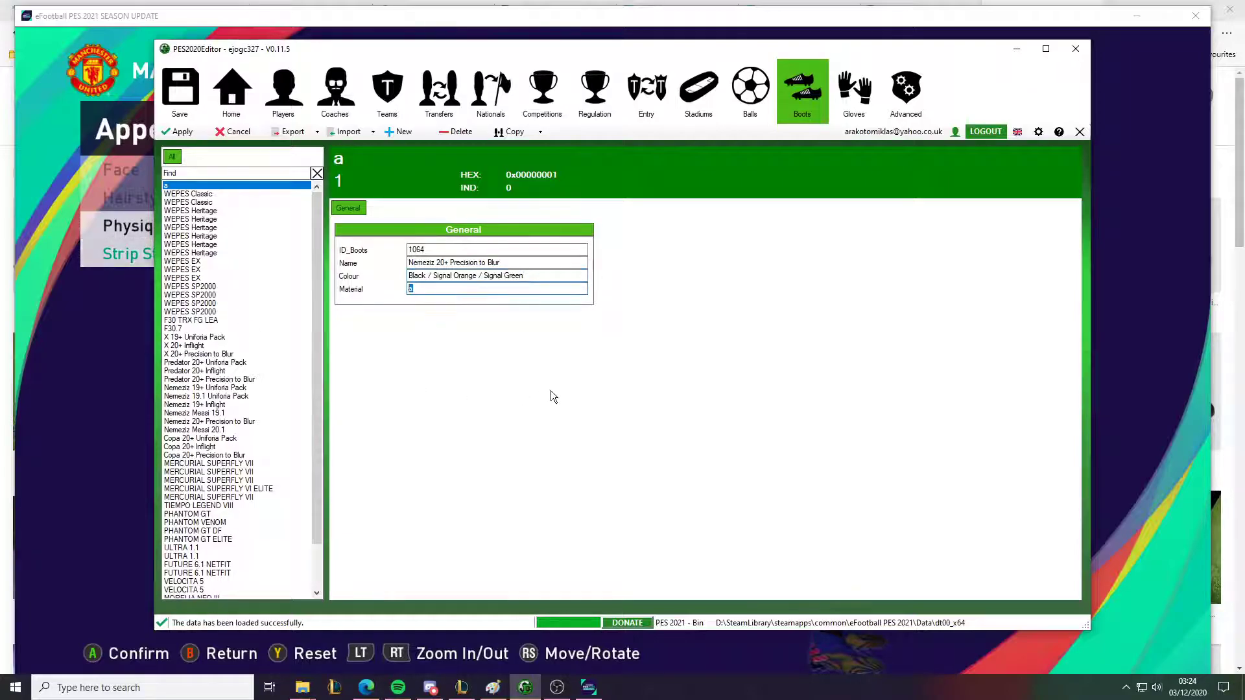
{"action": "left_click", "coordinate": [181, 131]}
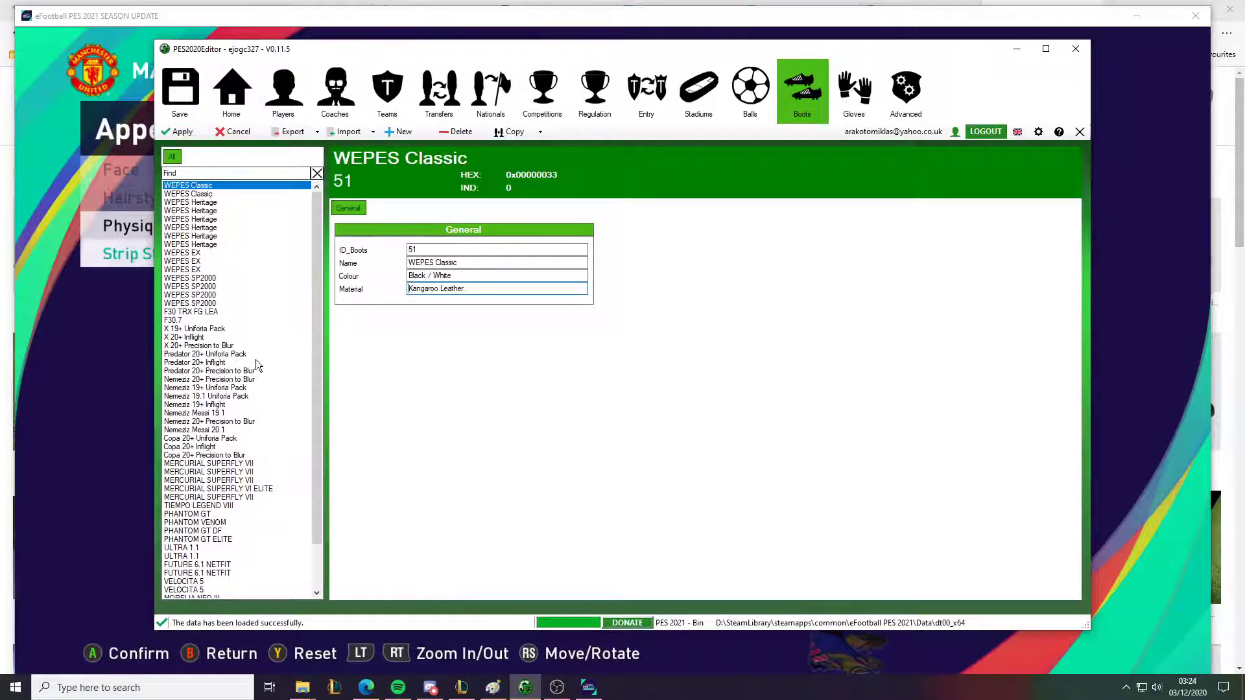
Set the Material of the Nemeziz 20+ Precision to Blur entry with ID 1064 to Synthetic
{"action": "left_click", "coordinate": [231, 422]}
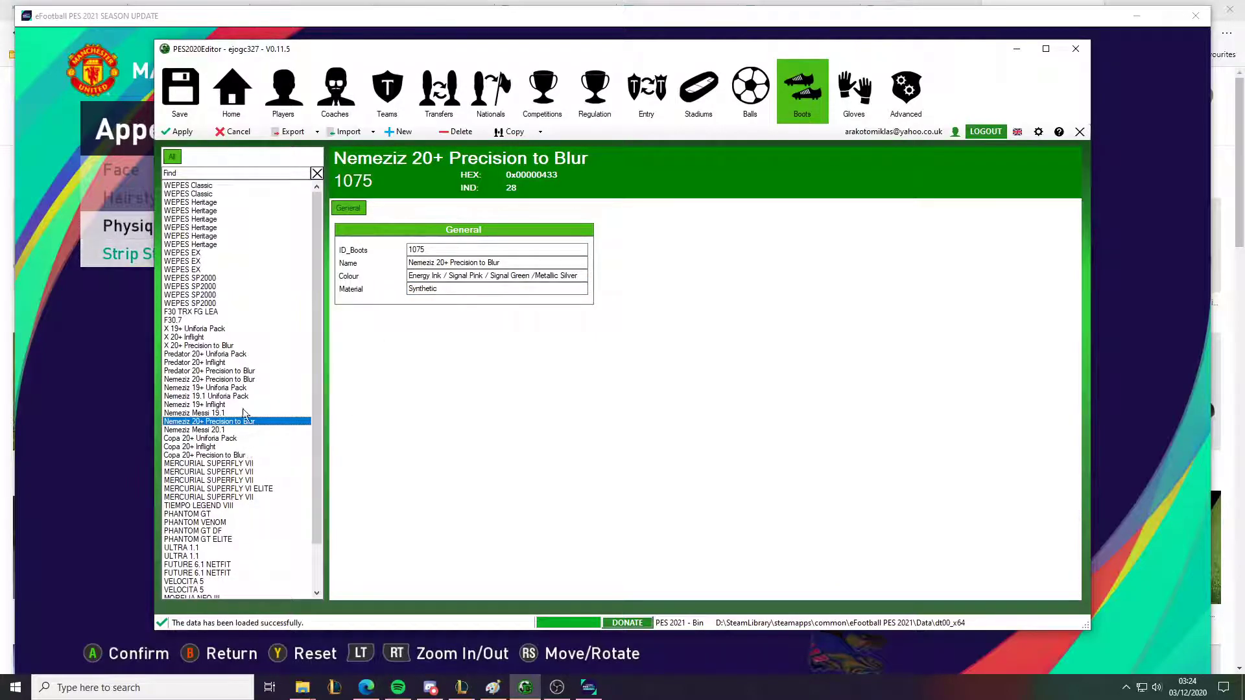
{"action": "left_click", "coordinate": [231, 371]}
{"action": "left_click", "coordinate": [234, 380]}
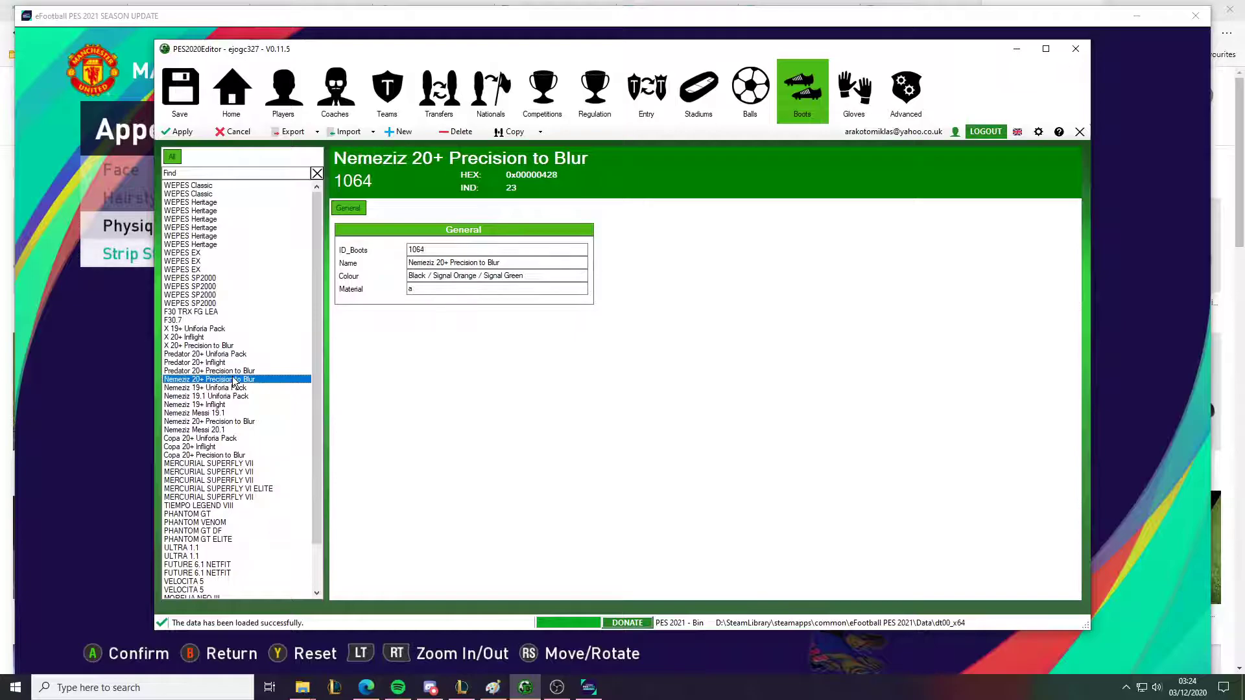
{"action": "double_click", "coordinate": [433, 289]}
{"action": "type", "text": "Syntheic"}
{"action": "left_click", "coordinate": [431, 289]}
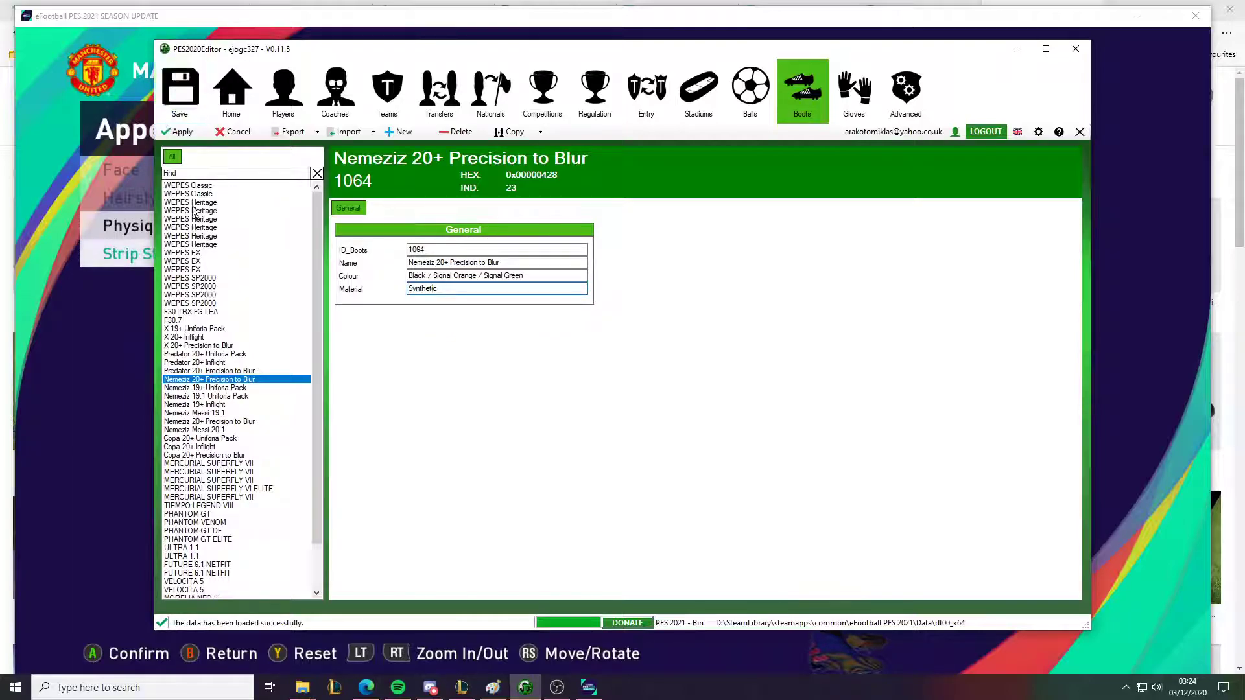
Compare the 1064 entry with the other Precision to Blur entries, and save the edited boots data
{"action": "left_click", "coordinate": [244, 370]}
{"action": "left_click", "coordinate": [240, 380]}
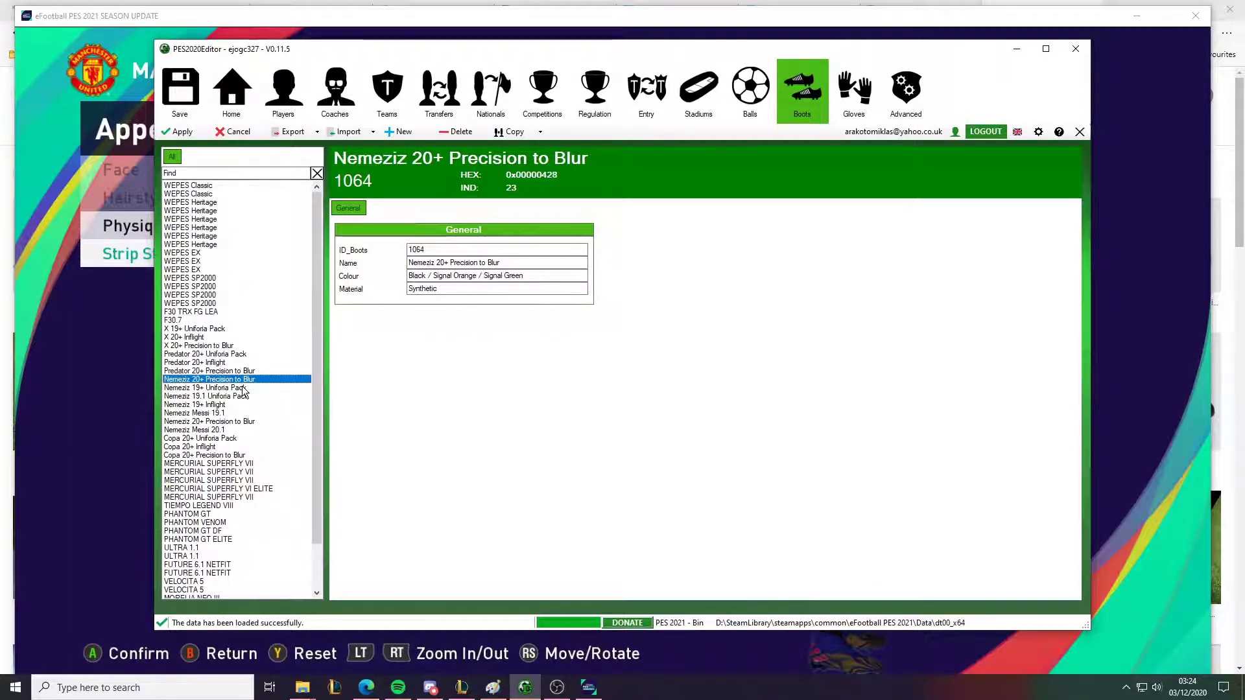
{"action": "left_click", "coordinate": [241, 370]}
{"action": "left_click", "coordinate": [240, 379]}
{"action": "left_click", "coordinate": [242, 371]}
{"action": "left_click", "coordinate": [243, 380]}
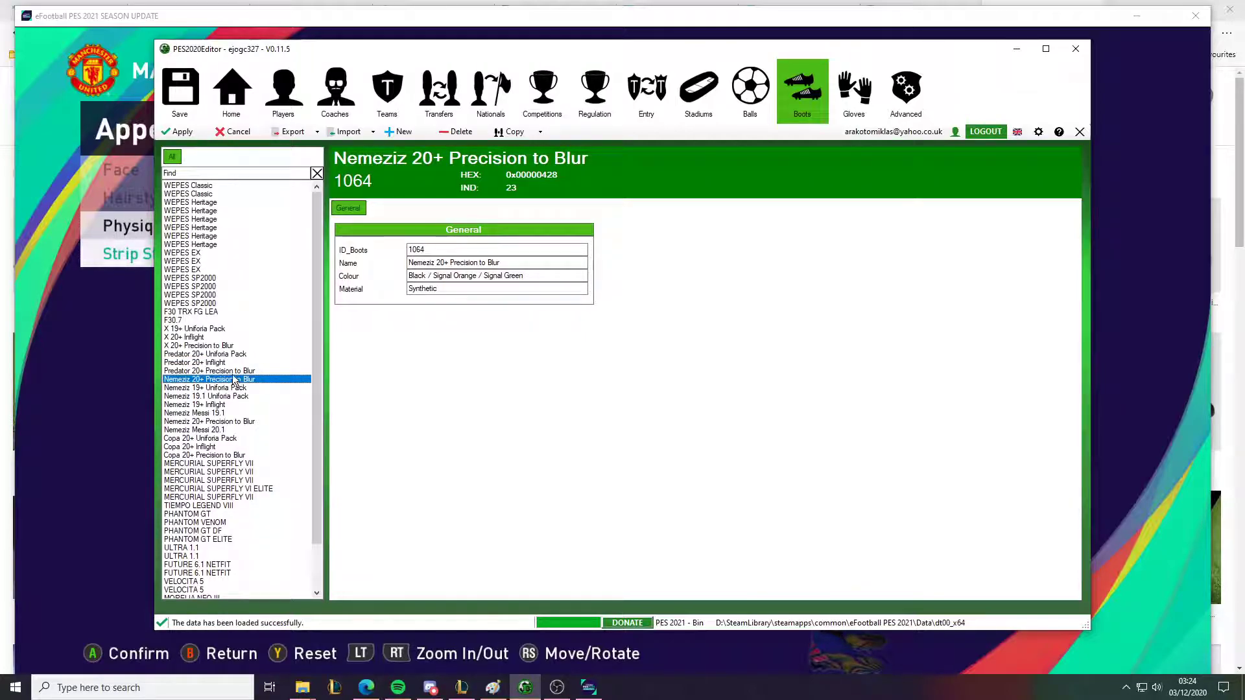
{"action": "left_click", "coordinate": [227, 422]}
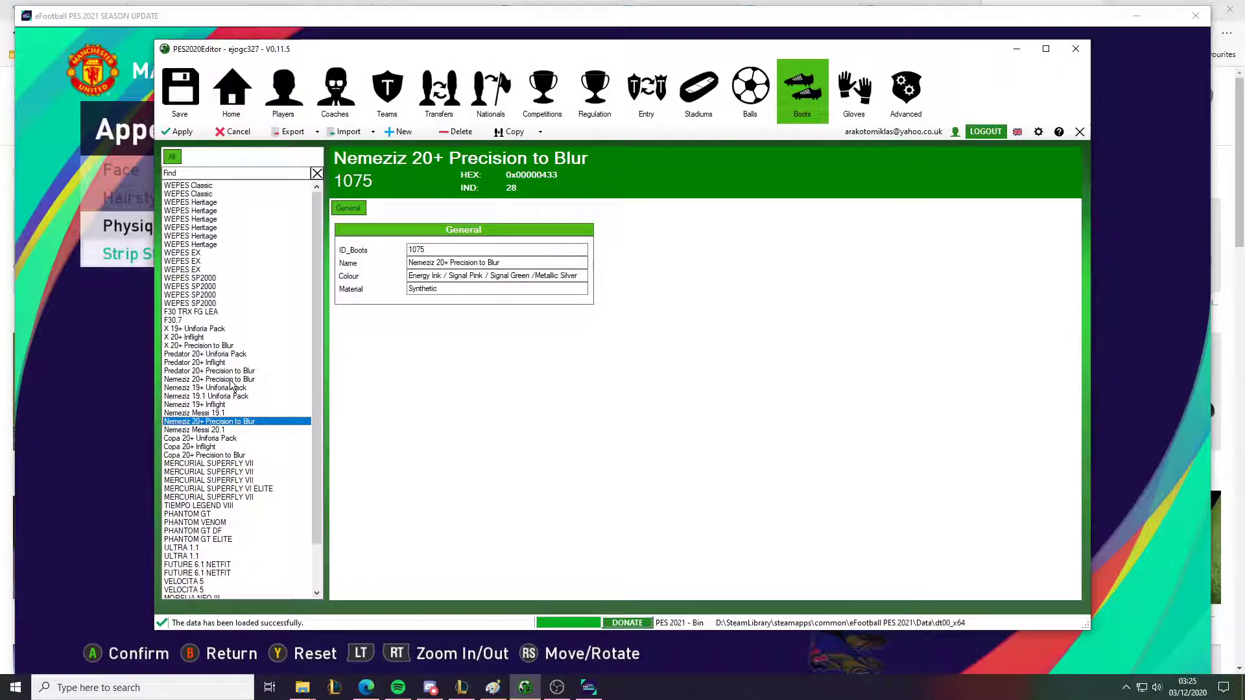
{"action": "left_click", "coordinate": [230, 381]}
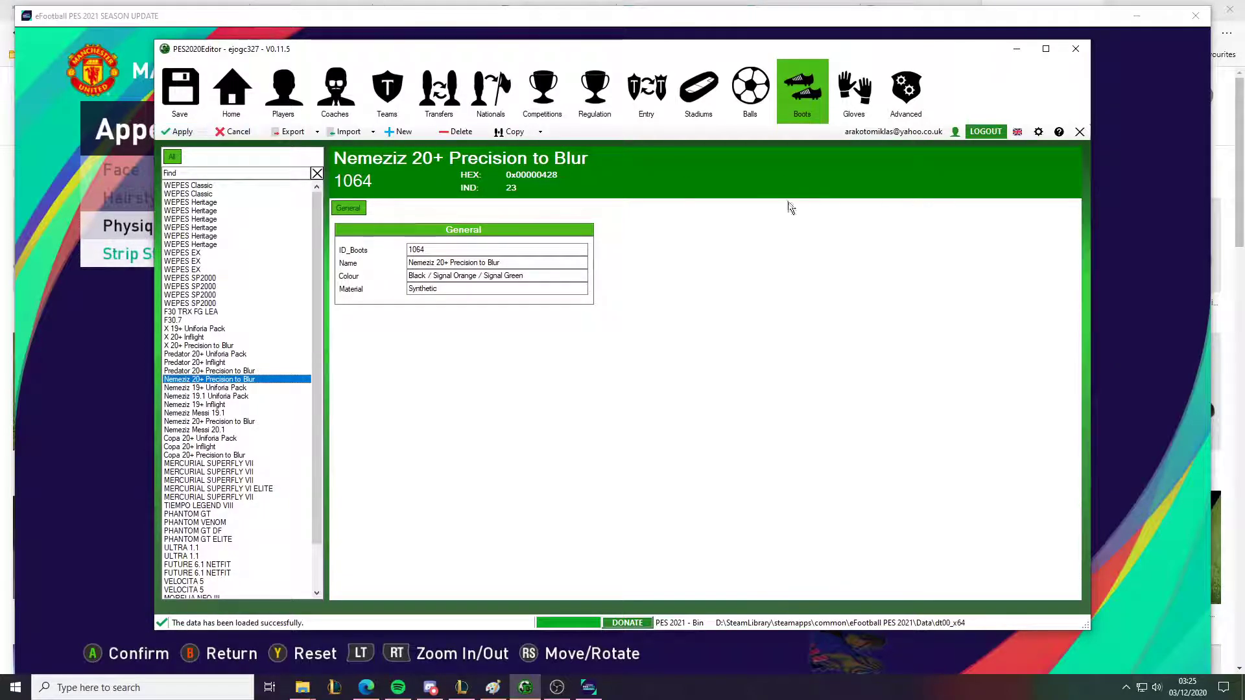
{"action": "left_click", "coordinate": [187, 94]}
Duplicate the thumbnails k1076_l.dds and k1076_t.dds within the dt80_300E_x64 spike folder
{"action": "mouse_move", "coordinate": [309, 694]}
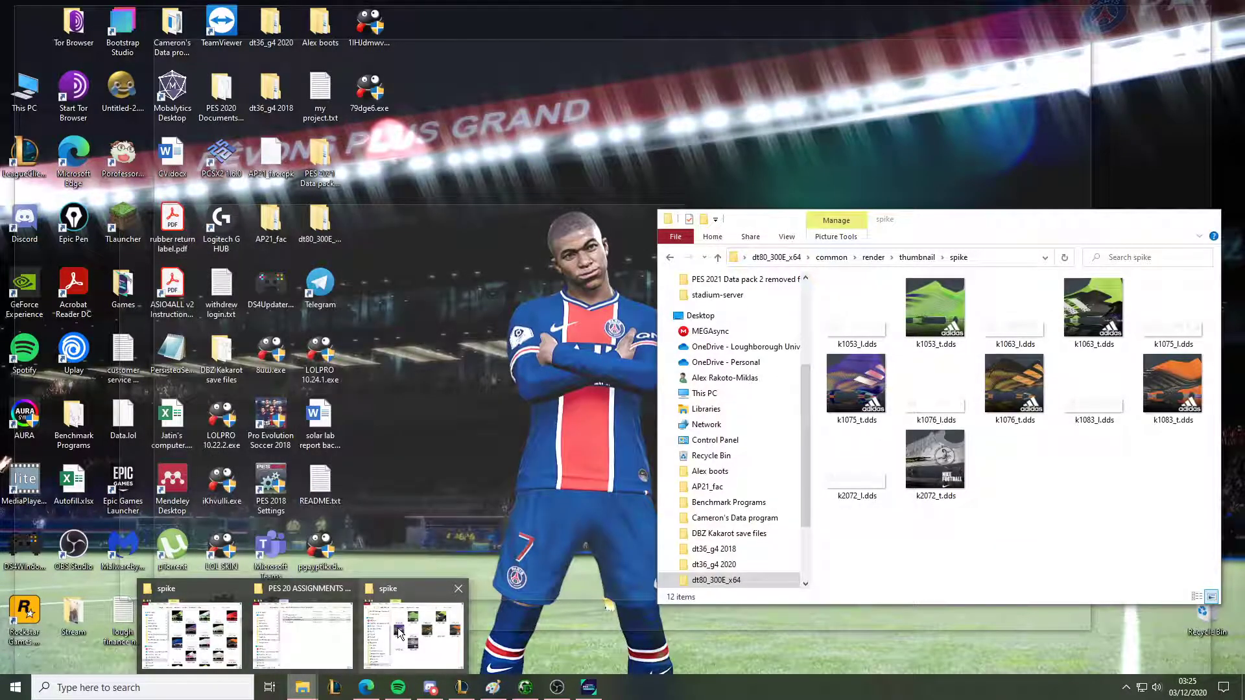
{"action": "left_click", "coordinate": [400, 632]}
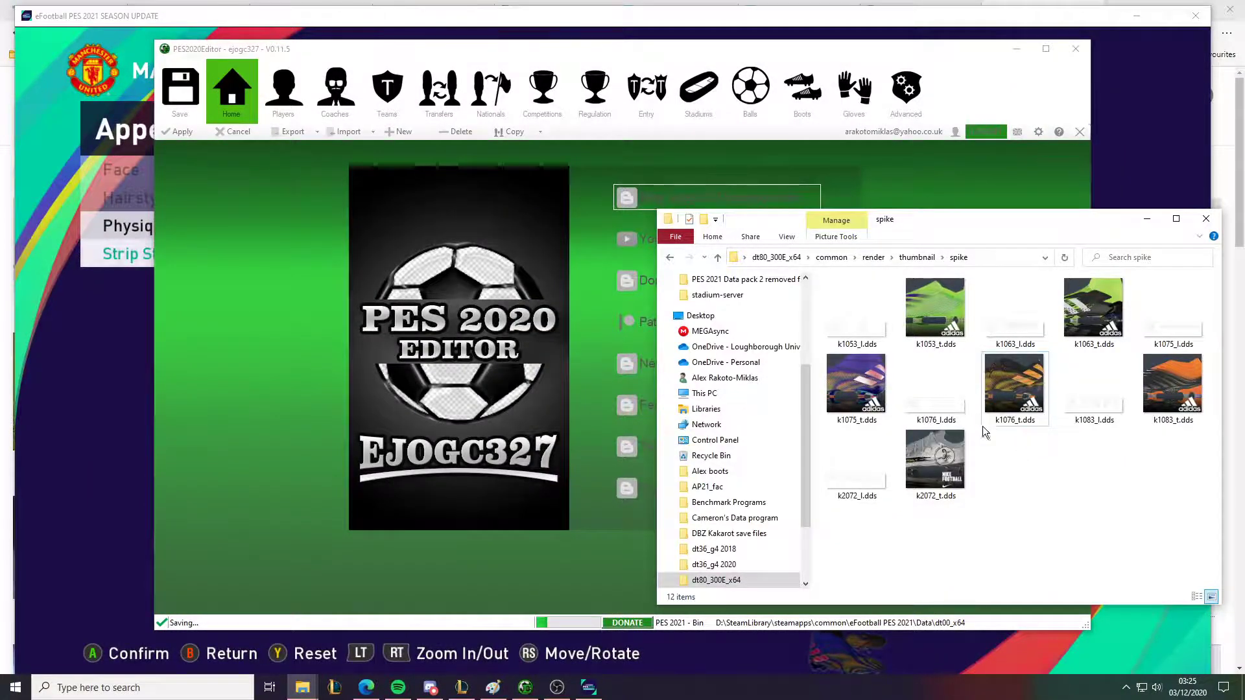
{"action": "right_click", "coordinate": [952, 402]}
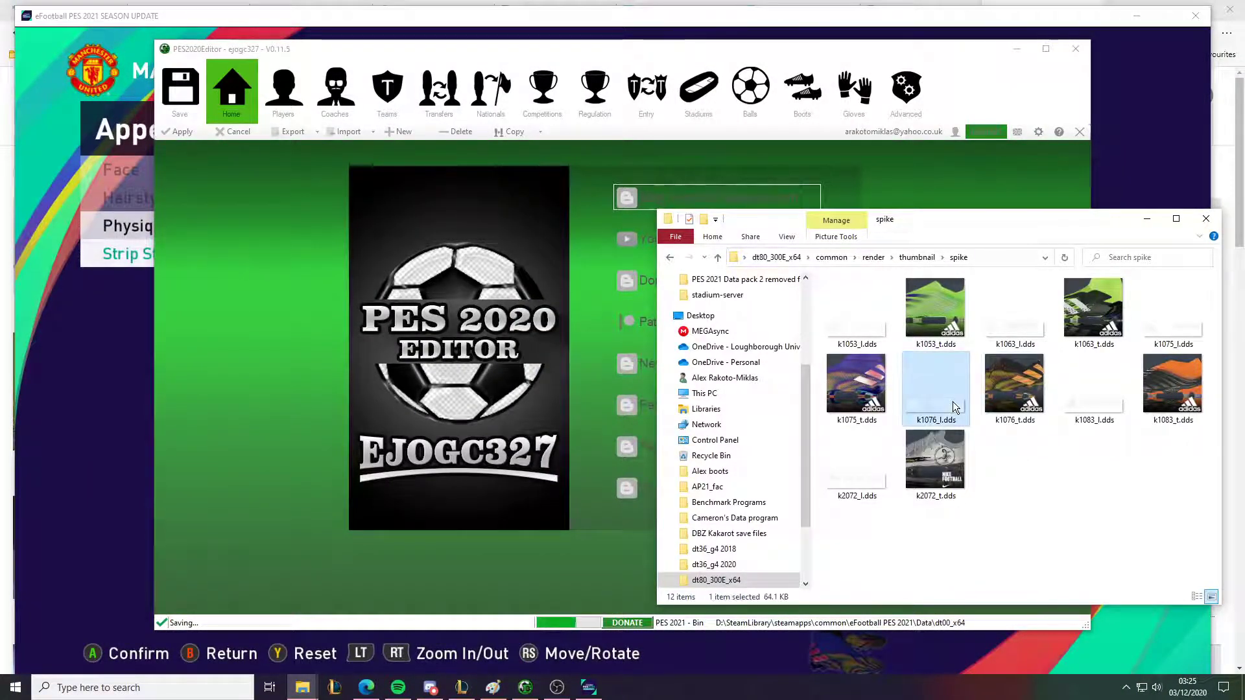
{"action": "left_click", "coordinate": [1004, 372]}
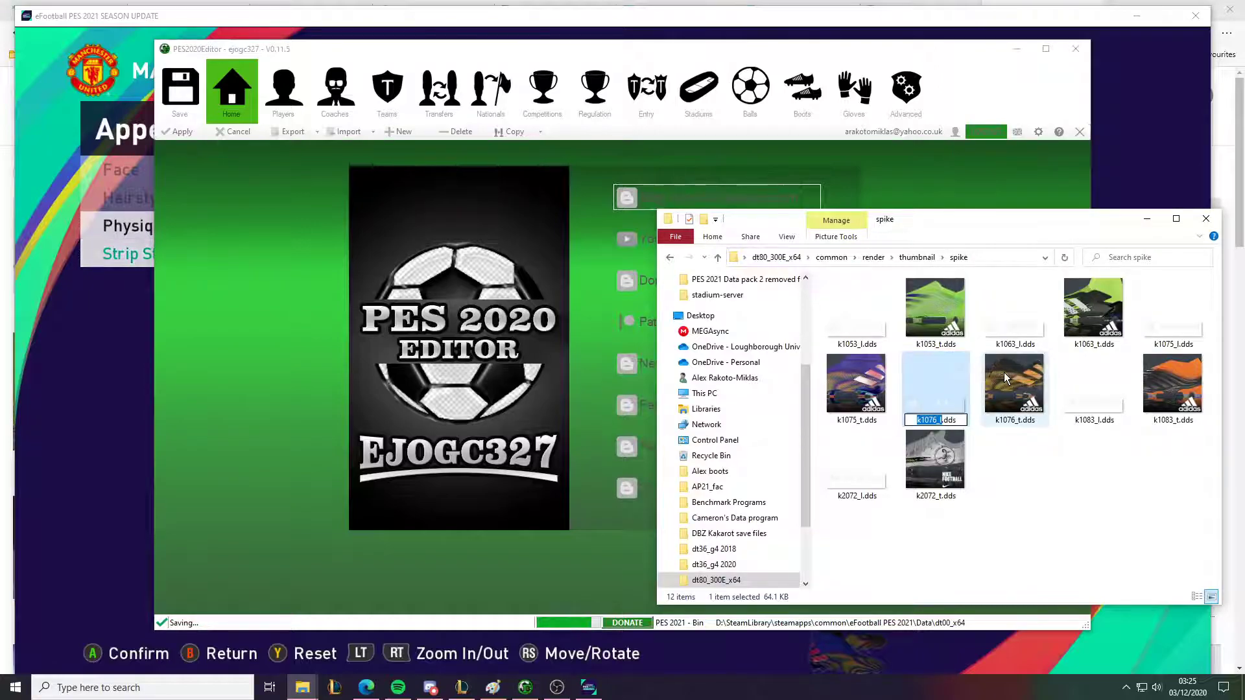
{"action": "left_click", "coordinate": [1004, 373]}
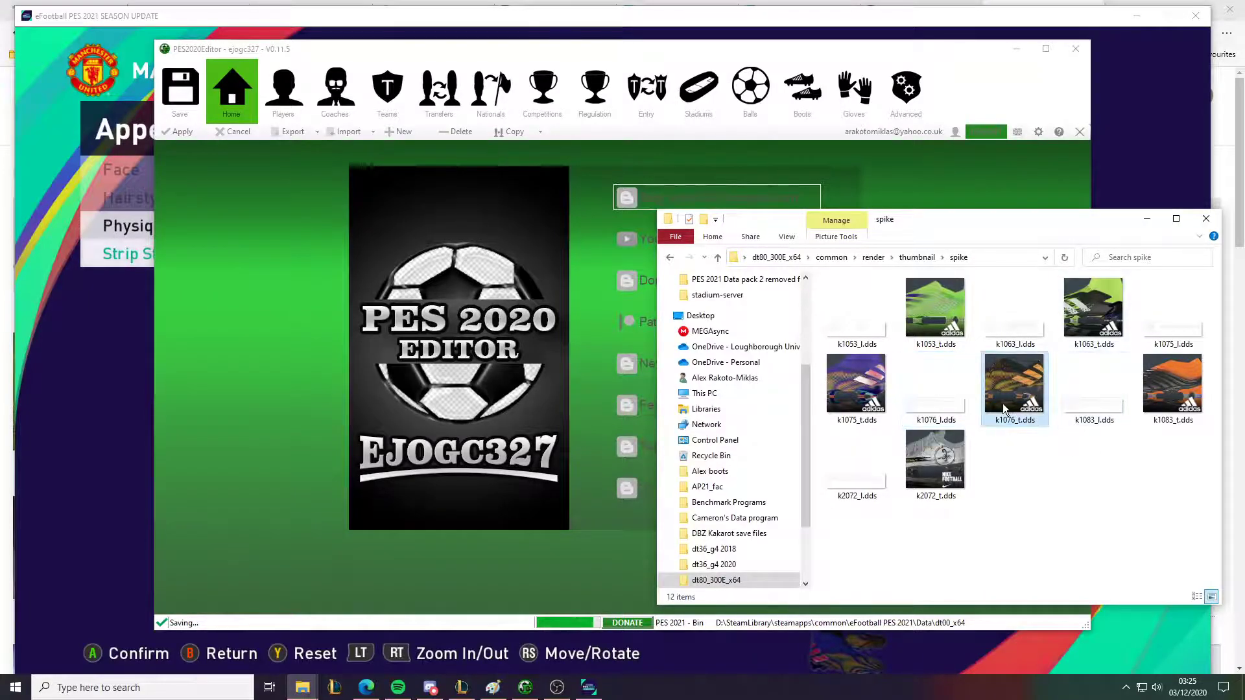
{"action": "key", "text": "shift+Left"}
{"action": "key", "text": "ctrl+c"}
{"action": "key", "text": "ctrl+v"}
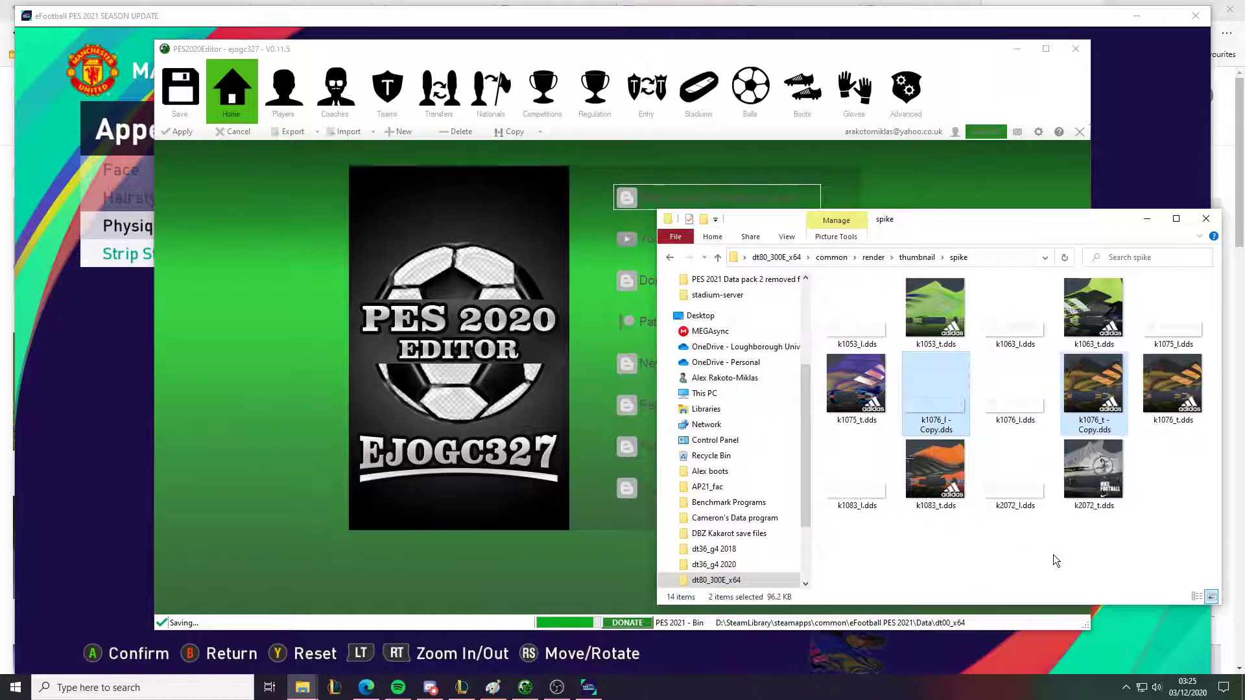
Rename the copy of k1076_l.dds to k1064_l.dds
{"action": "left_click", "coordinate": [909, 385]}
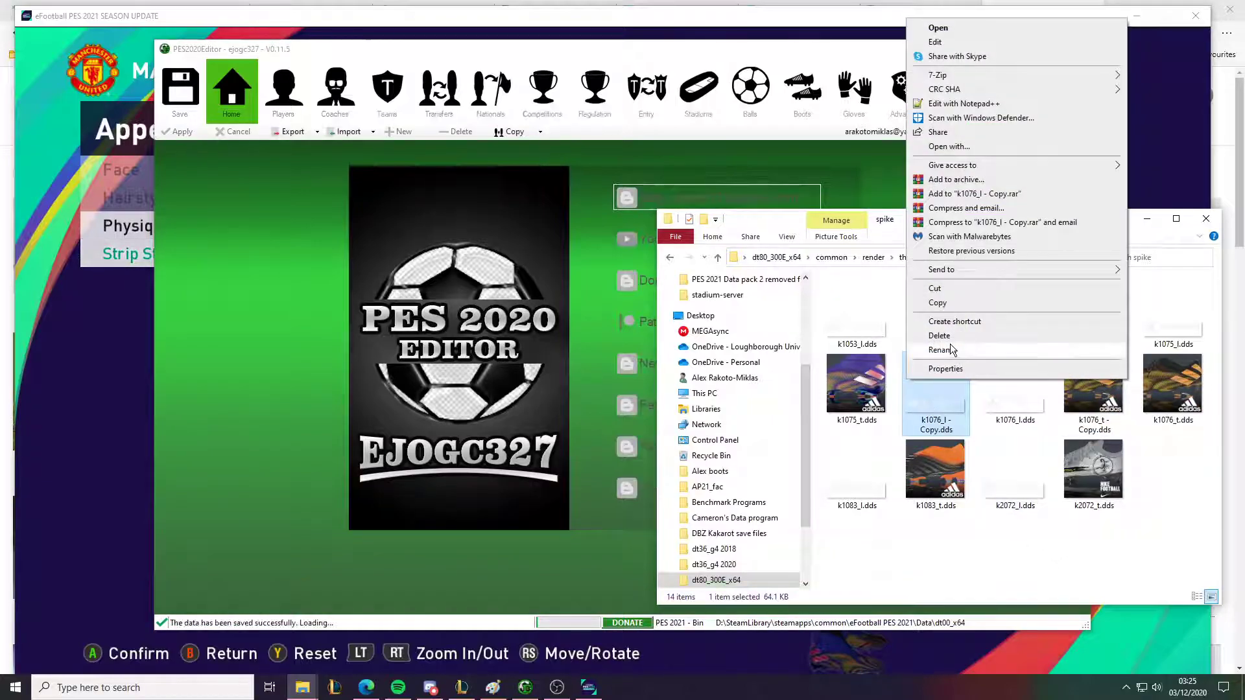
{"action": "left_click", "coordinate": [942, 350]}
{"action": "key", "text": "BackSpace"}
{"action": "key", "text": "BackSpace"}
{"action": "key", "text": "BackSpace"}
{"action": "key", "text": "BackSpace"}
{"action": "key", "text": "BackSpace"}
{"action": "key", "text": "BackSpace"}
{"action": "key", "text": "BackSpace"}
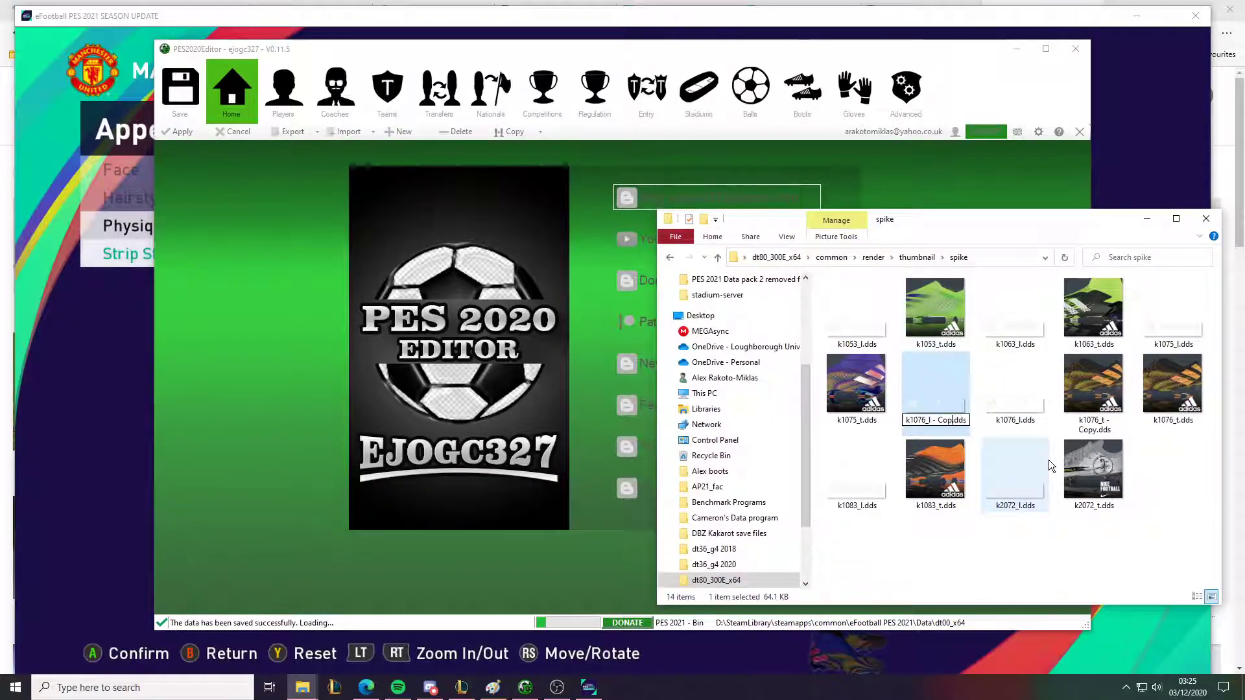
{"action": "key", "text": "BackSpace"}
{"action": "key", "text": "BackSpace"}
{"action": "type", "text": "64"}
{"action": "key", "text": "Return"}
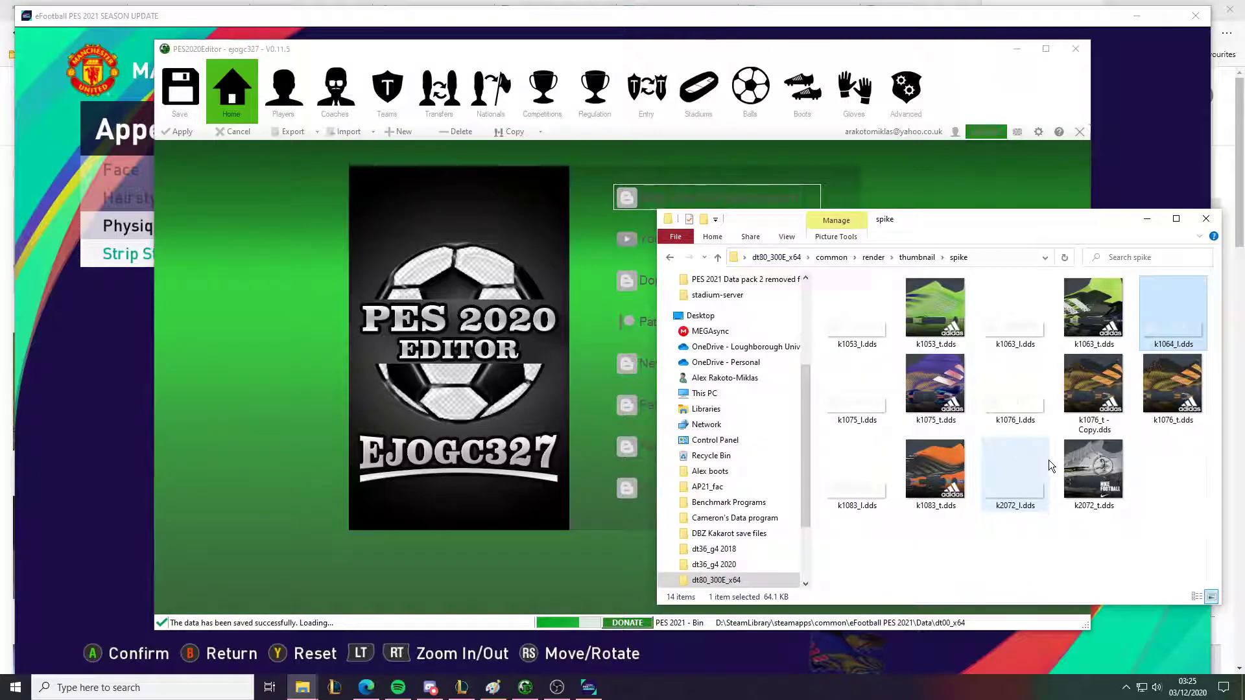
Rename the copy of k1076_t.dds to k1064_t.dds
{"action": "right_click", "coordinate": [1101, 417]}
{"action": "left_click", "coordinate": [1108, 384]}
{"action": "key", "text": "BackSpace"}
{"action": "key", "text": "BackSpace"}
{"action": "key", "text": "BackSpace"}
{"action": "key", "text": "BackSpace"}
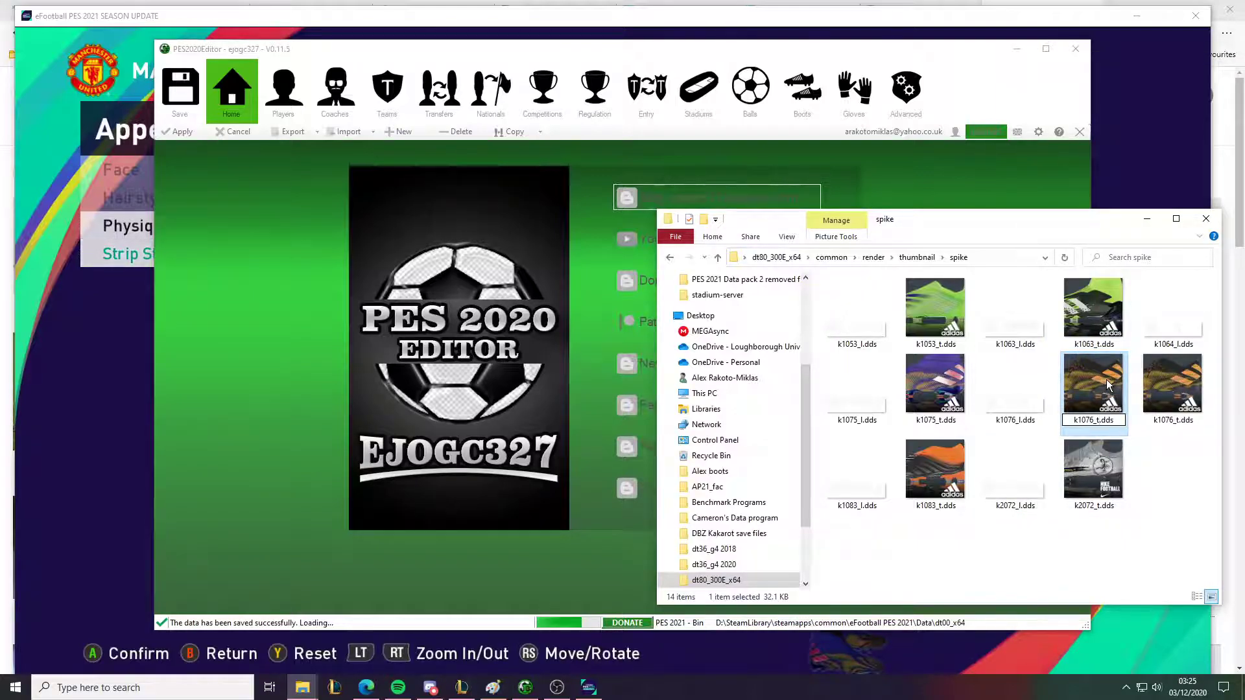
{"action": "key", "text": "Left"}
{"action": "key", "text": "Left"}
{"action": "key", "text": "BackSpace"}
{"action": "key", "text": "BackSpace"}
{"action": "type", "text": "64"}
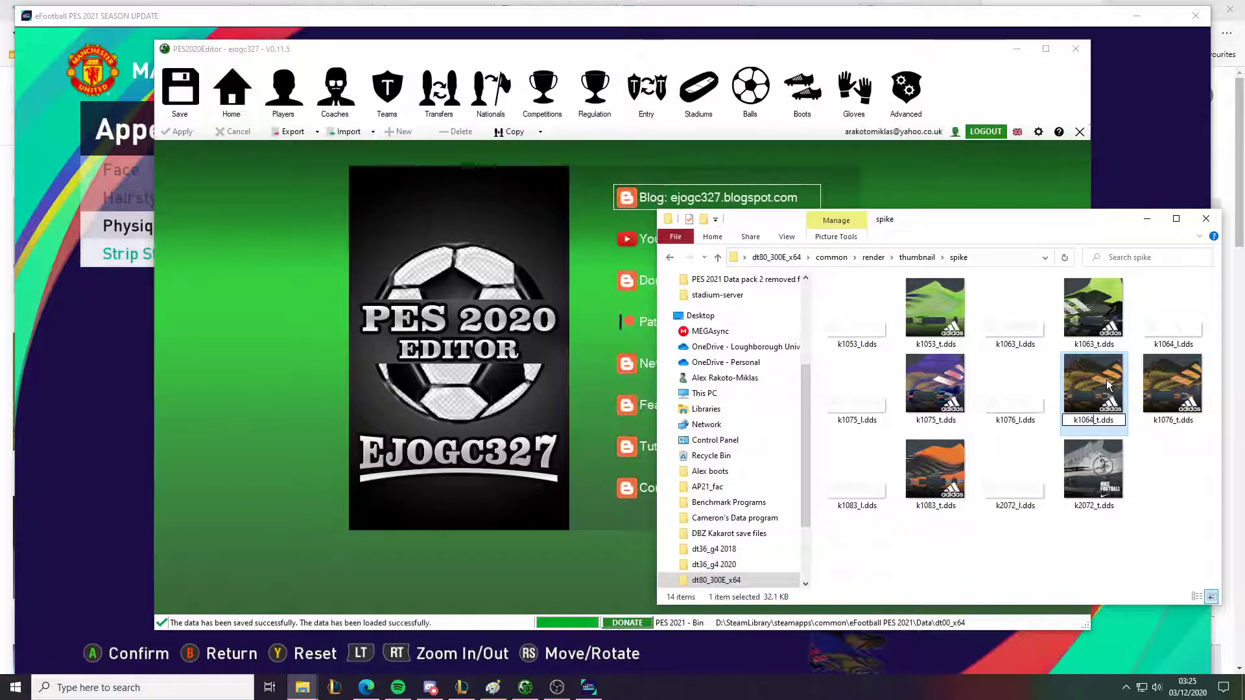
{"action": "key", "text": "Return"}
Try to move k1064_l.dds and k1064_t.dds from the dt80_300E_x64 spike folder into the livecpk boot-root spike folder
{"action": "key", "text": "shift+Left"}
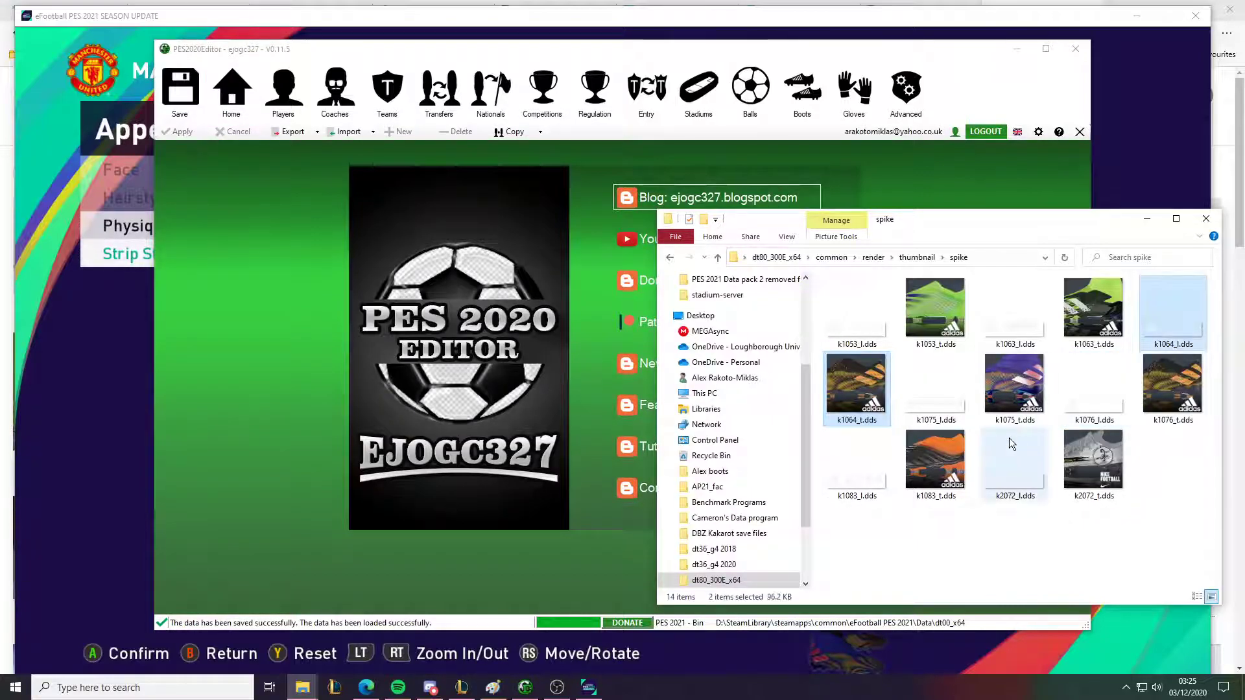
{"action": "key", "text": "ctrl+x"}
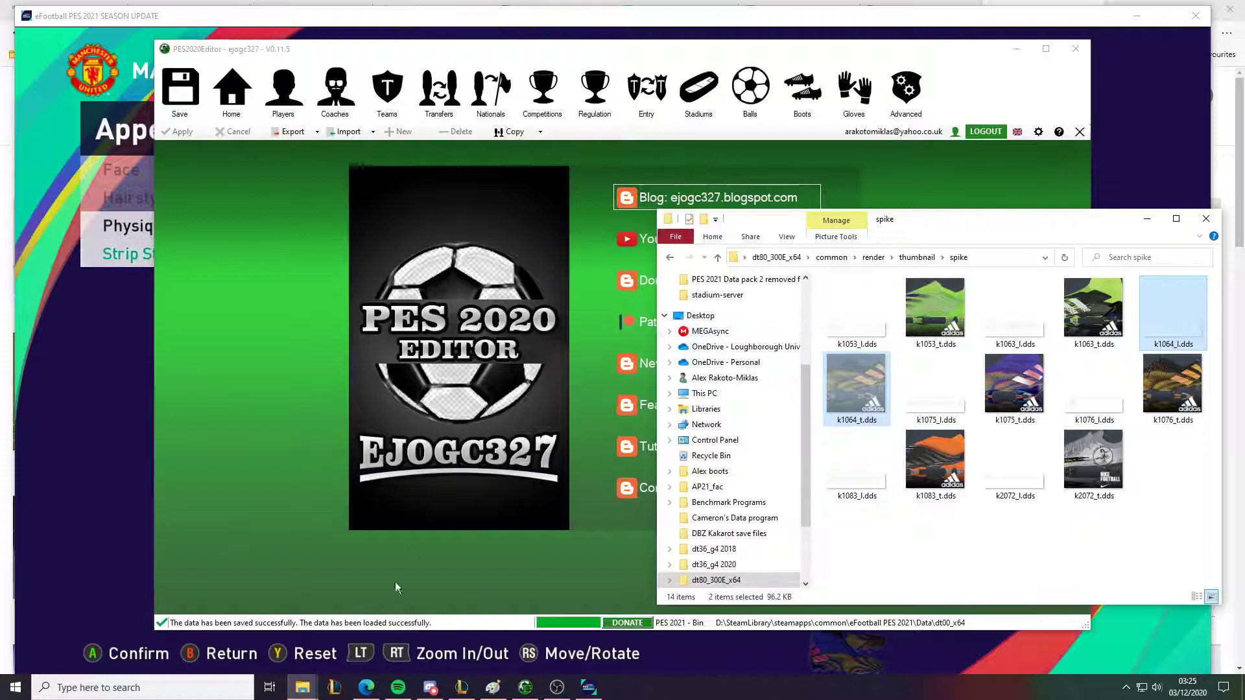
{"action": "mouse_move", "coordinate": [311, 694]}
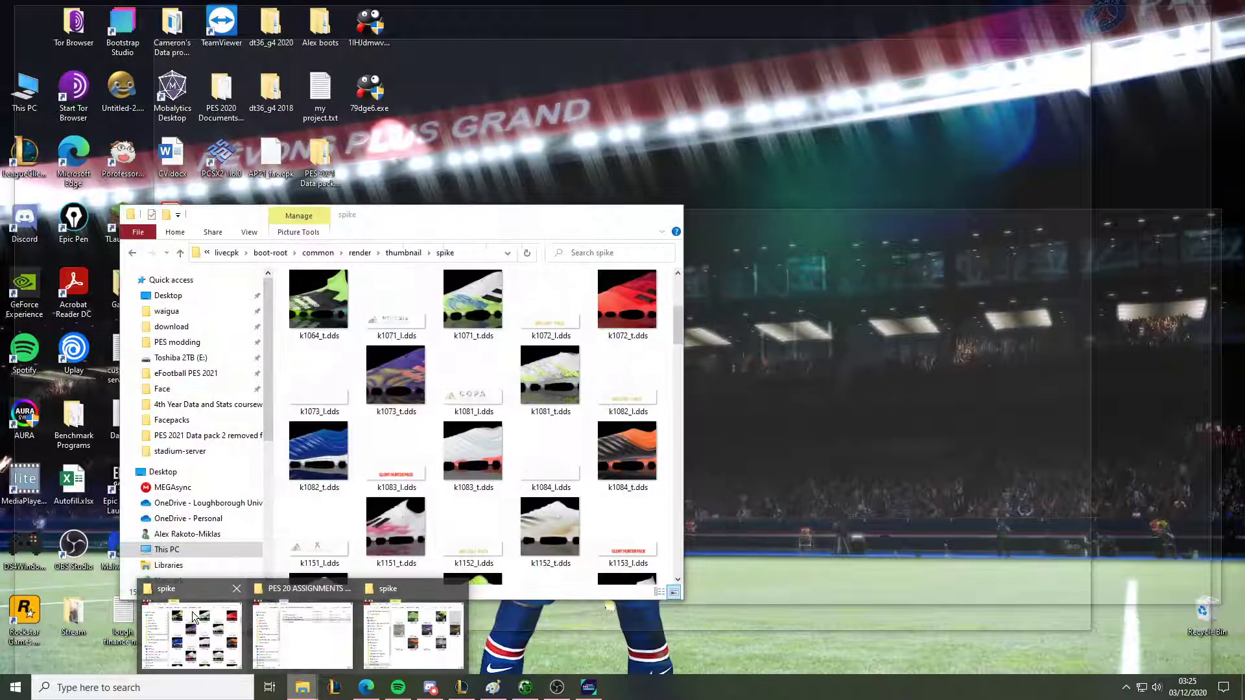
{"action": "left_click", "coordinate": [191, 638]}
{"action": "key", "text": "ctrl+v"}
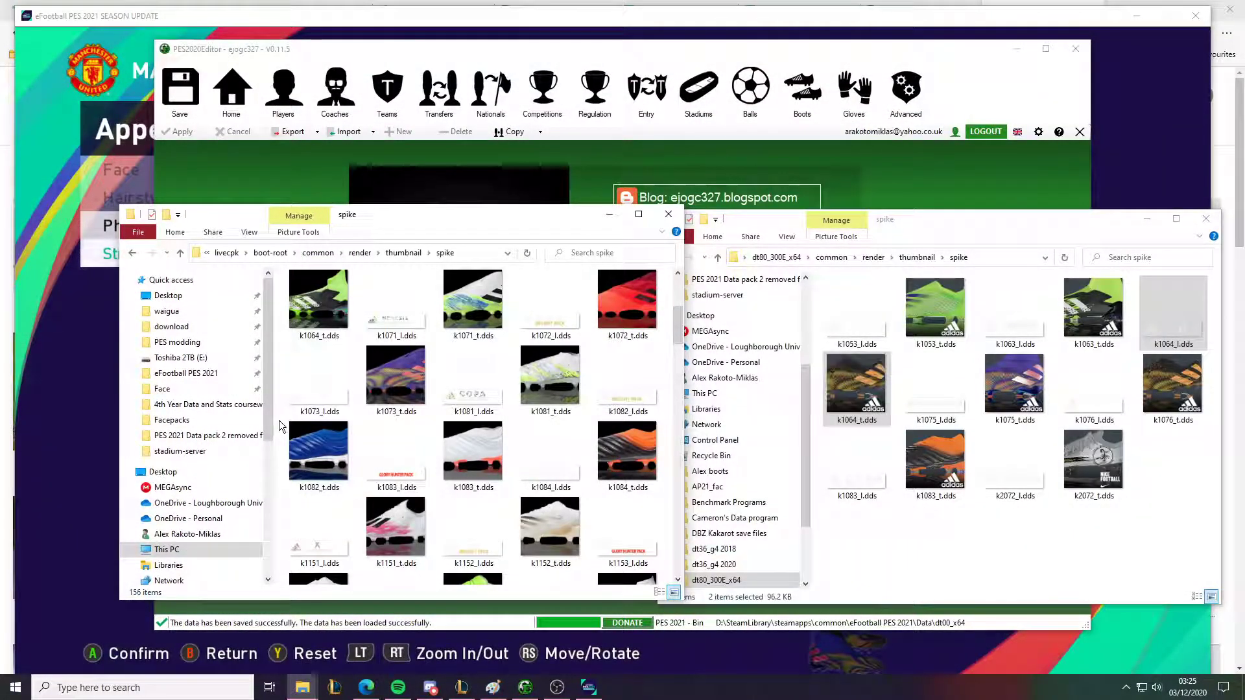
{"action": "scroll", "coordinate": [509, 514], "scroll_direction": "up", "scroll_amount": 3}
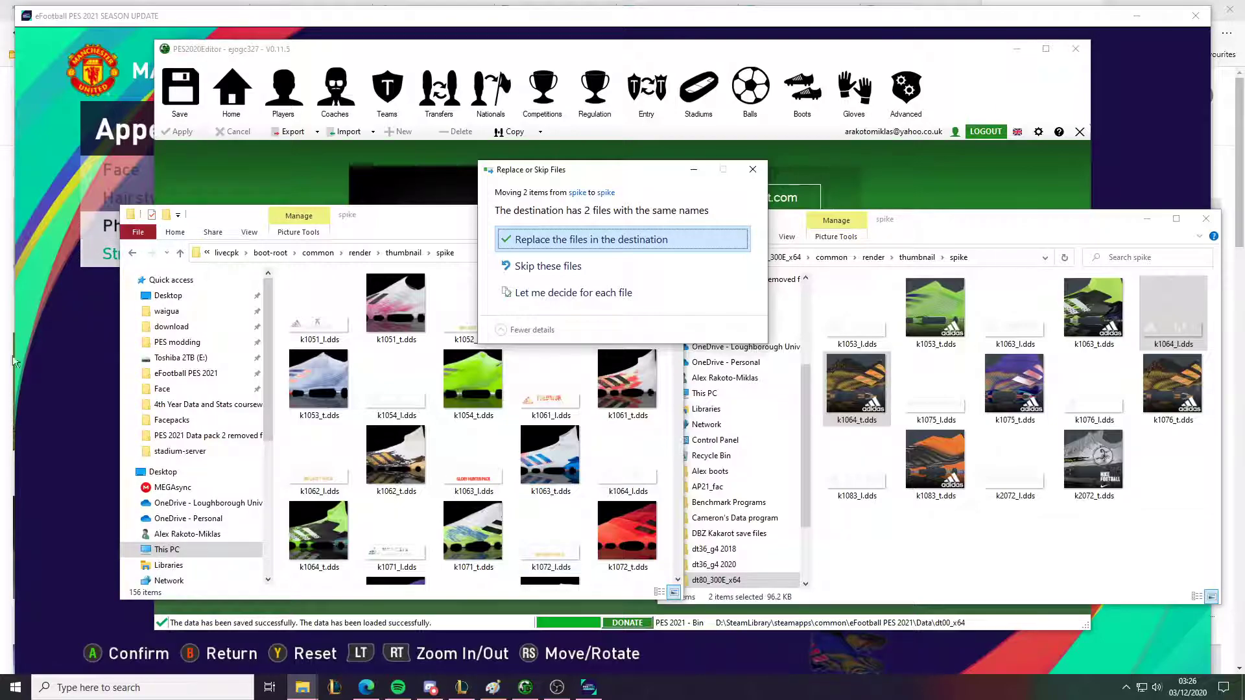
Switch to the eFootball PES 2021 game and open the Boots list in the player's Strip Style
{"action": "left_click", "coordinate": [571, 652]}
{"action": "key", "text": "Return"}
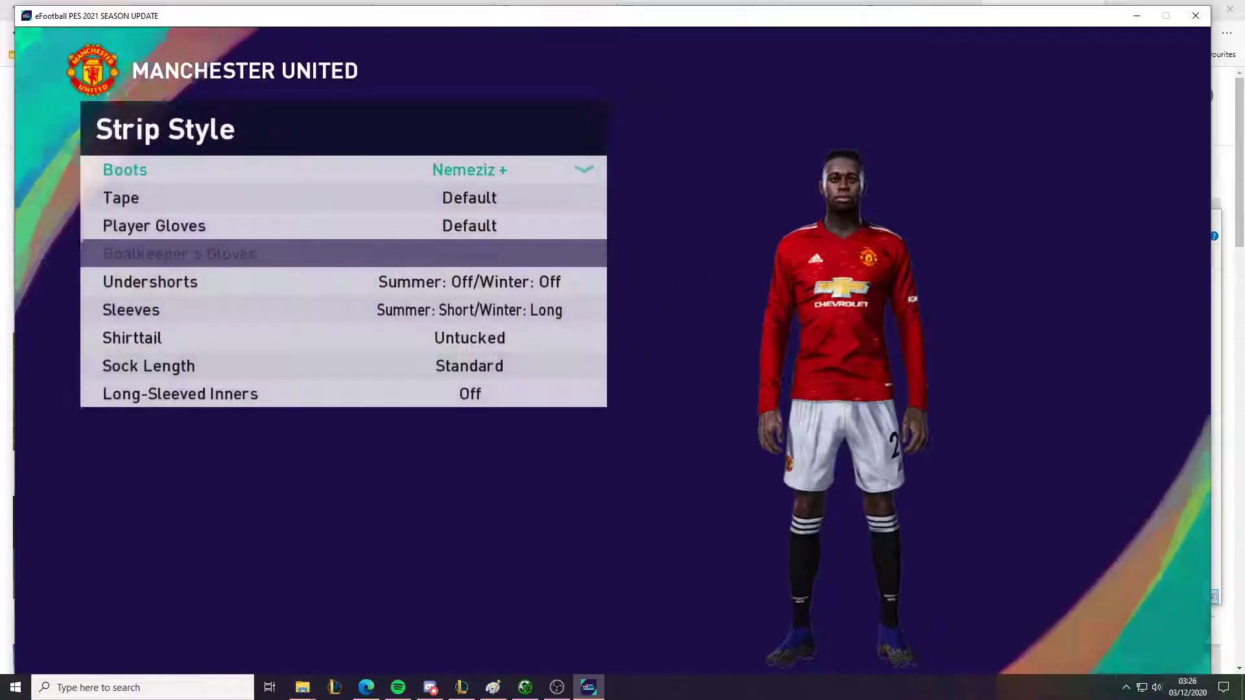
{"action": "key", "text": "Return"}
Browse the full Boots list in the game, checking the names and thumbnails of the available boots
{"action": "key", "text": "Right"}
{"action": "key", "text": "Right"}
{"action": "key", "text": "Down"}
{"action": "key", "text": "Left"}
{"action": "key", "text": "Left"}
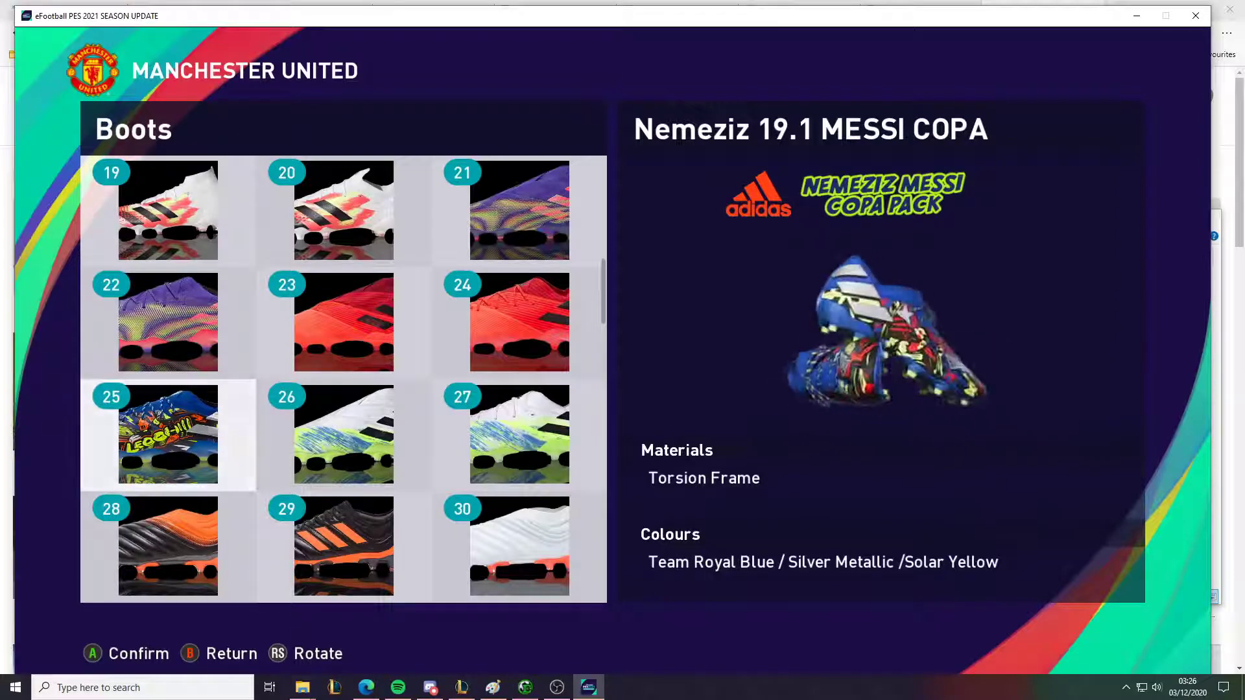
{"action": "key", "text": "Up"}
{"action": "key", "text": "Up"}
{"action": "key", "text": "Right"}
{"action": "key", "text": "Right"}
{"action": "key", "text": "Down"}
{"action": "key", "text": "Down"}
{"action": "key", "text": "Down"}
{"action": "key", "text": "Down"}
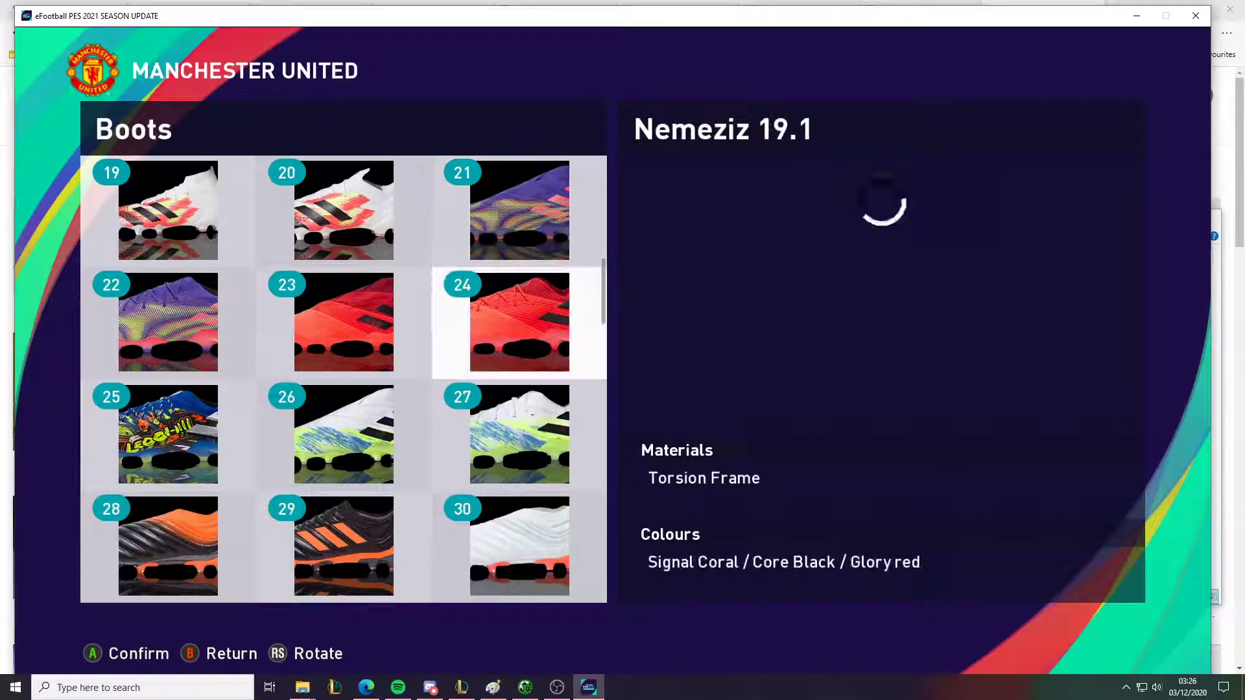
{"action": "key", "text": "Down"}
{"action": "key", "text": "Down"}
{"action": "key", "text": "Down"}
{"action": "key", "text": "Down"}
{"action": "key", "text": "Down"}
{"action": "key", "text": "Down"}
{"action": "key", "text": "Down"}
{"action": "key", "text": "Down"}
{"action": "key", "text": "Down"}
{"action": "key", "text": "Down"}
{"action": "key", "text": "Down"}
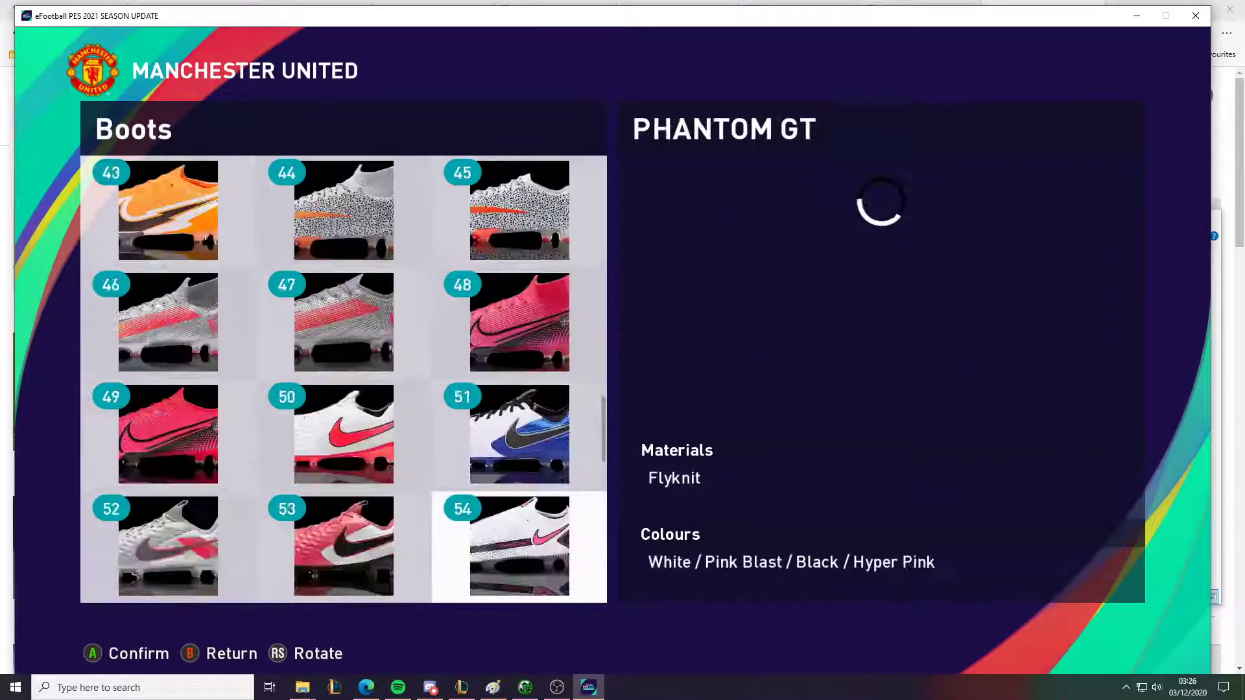
{"action": "key", "text": "Down"}
{"action": "key", "text": "Up"}
{"action": "key", "text": "Up"}
{"action": "key", "text": "Up"}
{"action": "key", "text": "Up"}
{"action": "key", "text": "Up"}
{"action": "key", "text": "Up"}
{"action": "key", "text": "Up"}
{"action": "key", "text": "Up"}
{"action": "key", "text": "Up"}
{"action": "key", "text": "Up"}
{"action": "key", "text": "Up"}
{"action": "key", "text": "Up"}
{"action": "key", "text": "Up"}
{"action": "key", "text": "Up"}
{"action": "key", "text": "Up"}
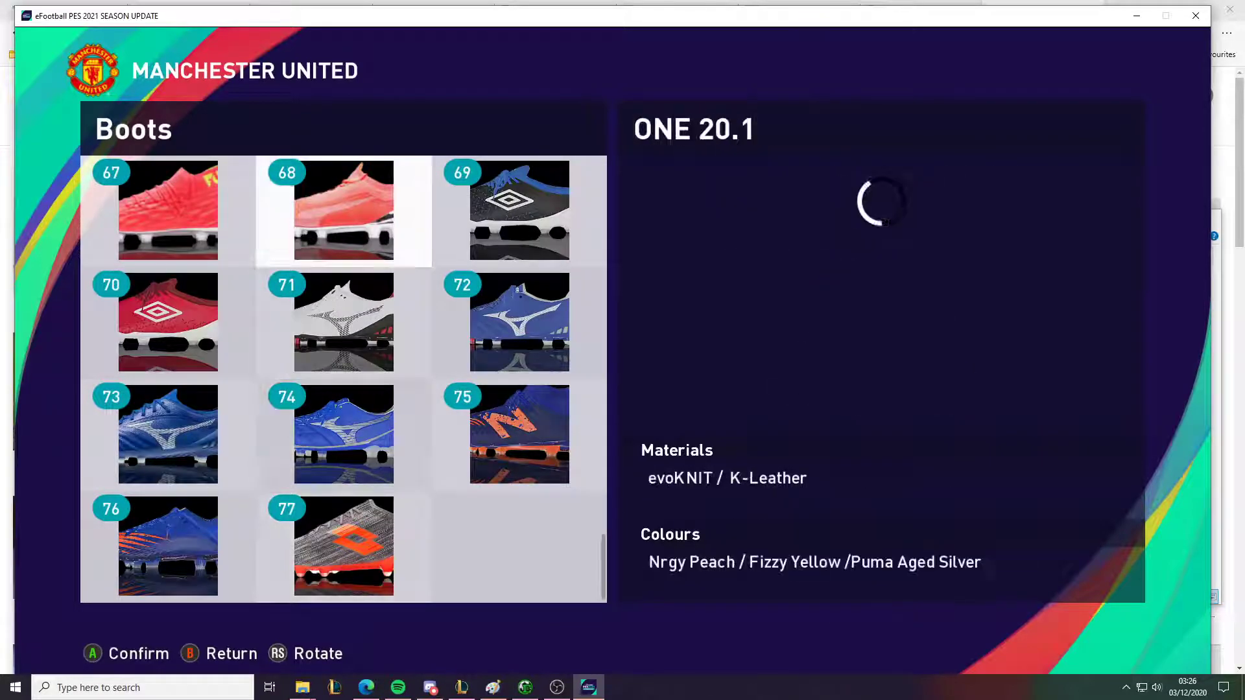
{"action": "key", "text": "Up"}
{"action": "key", "text": "Up"}
{"action": "key", "text": "Up"}
{"action": "key", "text": "Up"}
{"action": "key", "text": "Up"}
{"action": "key", "text": "Up"}
{"action": "key", "text": "Up"}
{"action": "key", "text": "Up"}
{"action": "key", "text": "Up"}
{"action": "key", "text": "Up"}
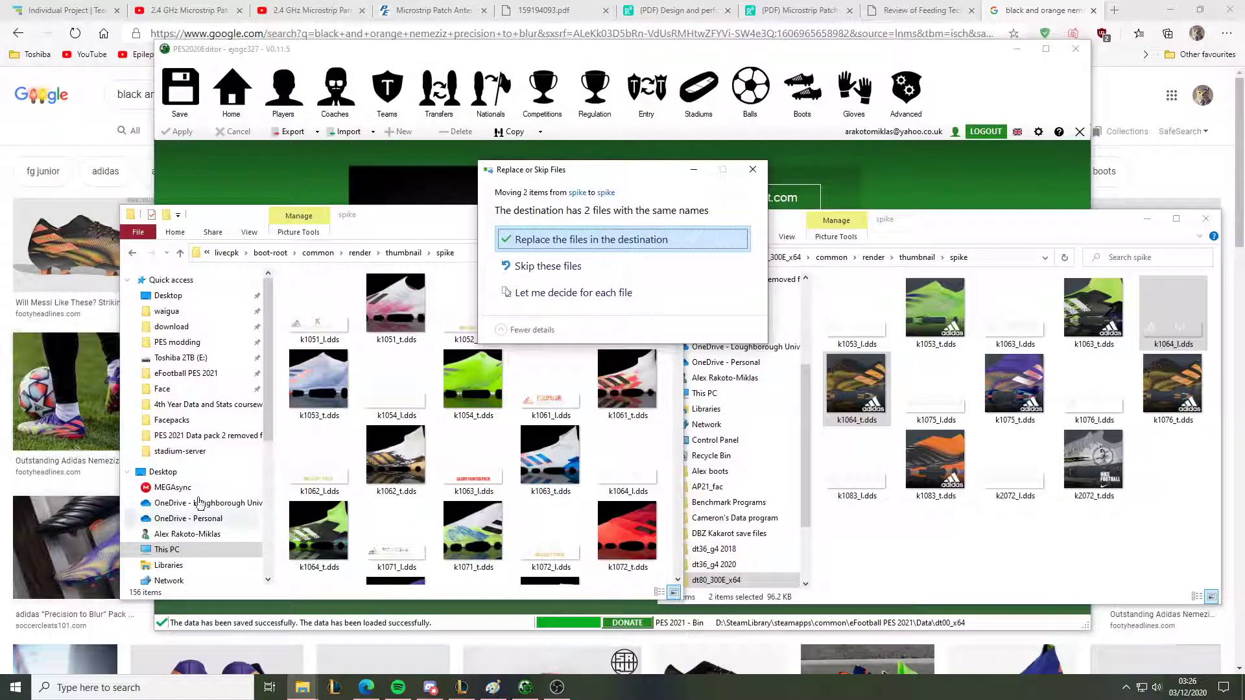
Search Windows for Steam, restart eFootball PES 2021 and reposition its game window
{"action": "left_click", "coordinate": [7, 686]}
{"action": "type", "text": "steam"}
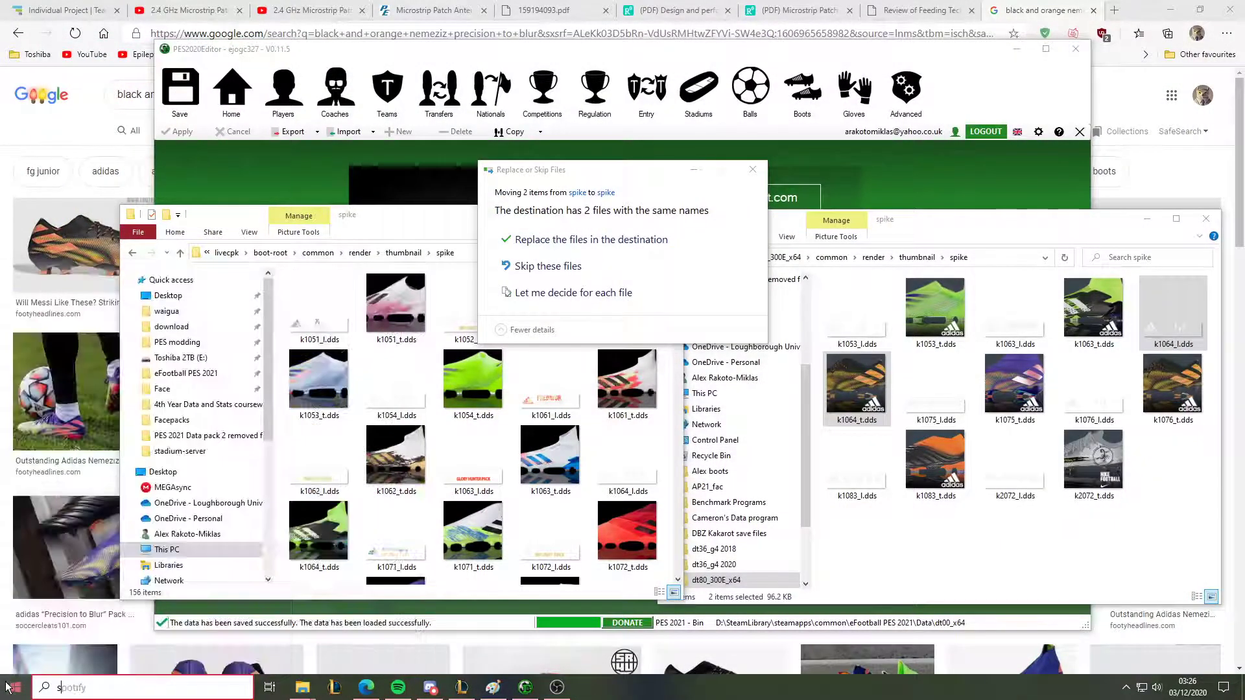
{"action": "key", "text": "Return"}
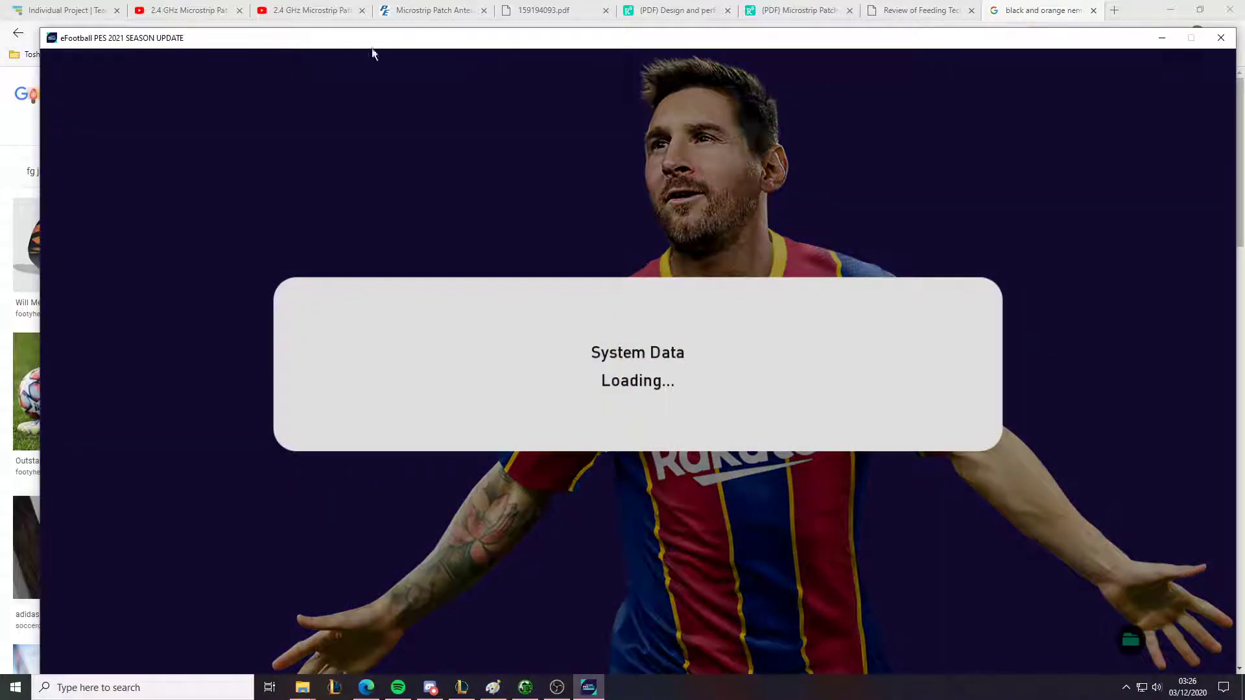
{"action": "left_click_drag", "start_coordinate": [368, 46], "coordinate": [342, 20]}
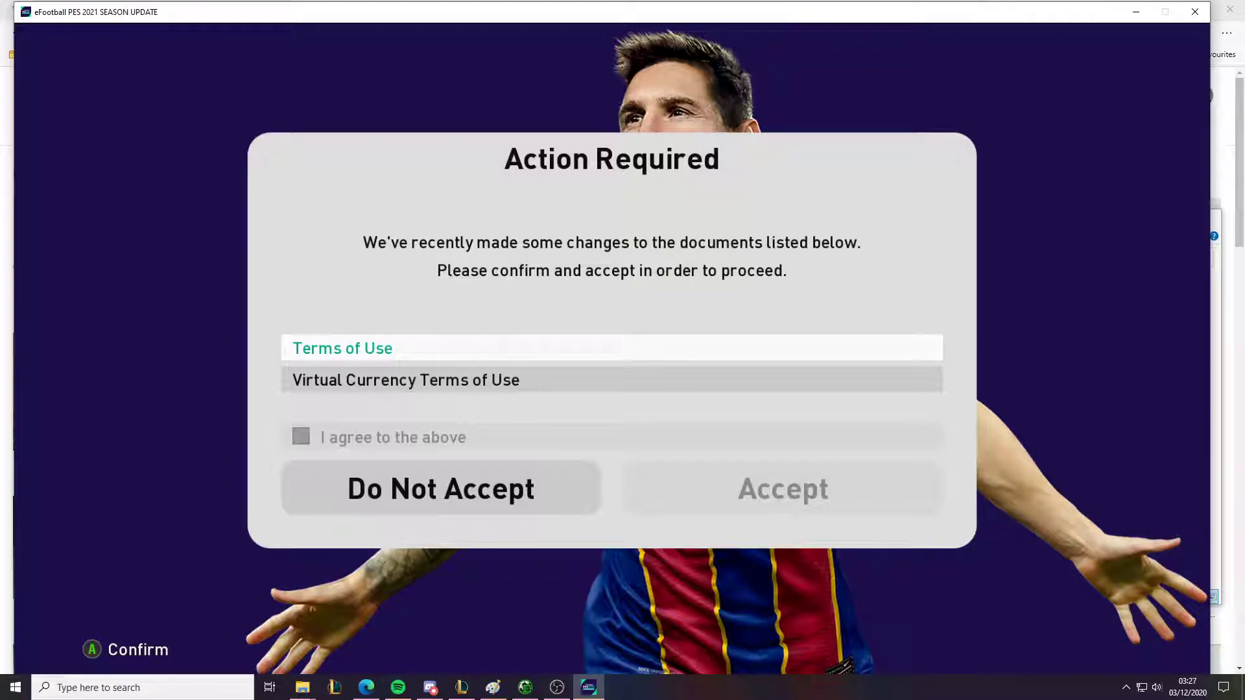
Open the Terms of Use and Virtual Currency Terms of Use, accept both, and dismiss the online service notice
{"action": "key", "text": "Return"}
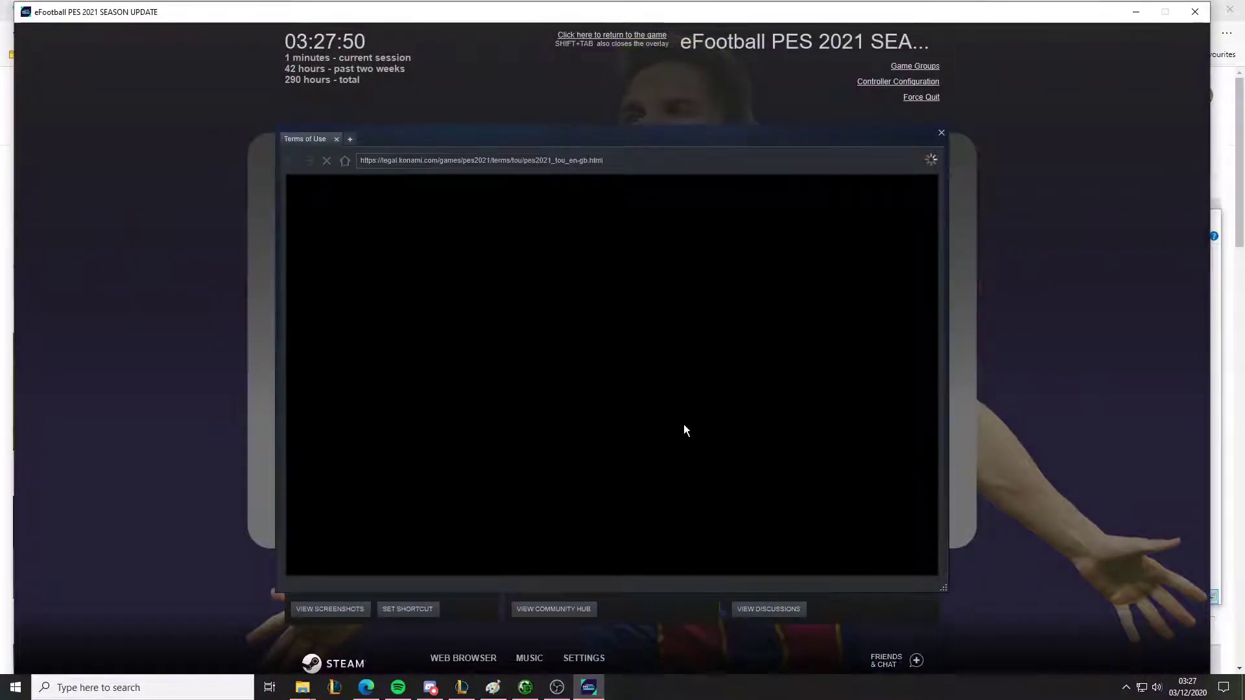
{"action": "key", "text": "shift+Tab"}
{"action": "key", "text": "Down"}
{"action": "key", "text": "Return"}
{"action": "key", "text": "shift+Tab"}
{"action": "key", "text": "Down"}
{"action": "key", "text": "Return"}
{"action": "key", "text": "Down"}
{"action": "key", "text": "Return"}
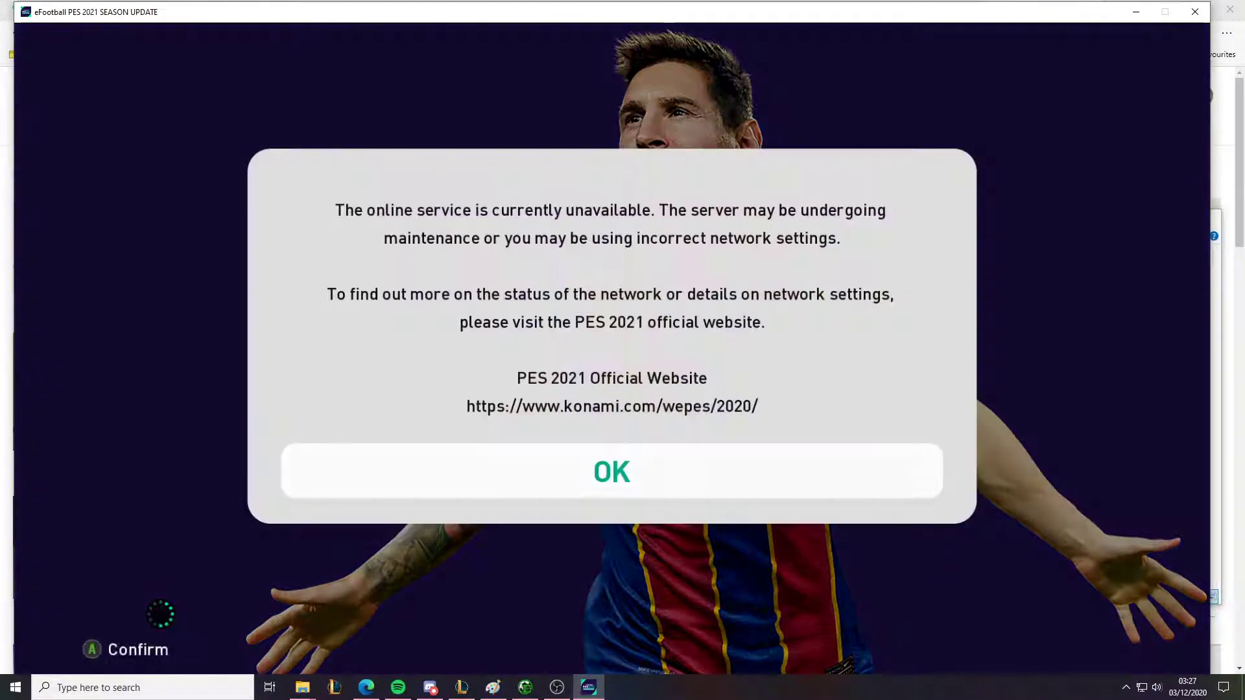
{"action": "key", "text": "Return"}
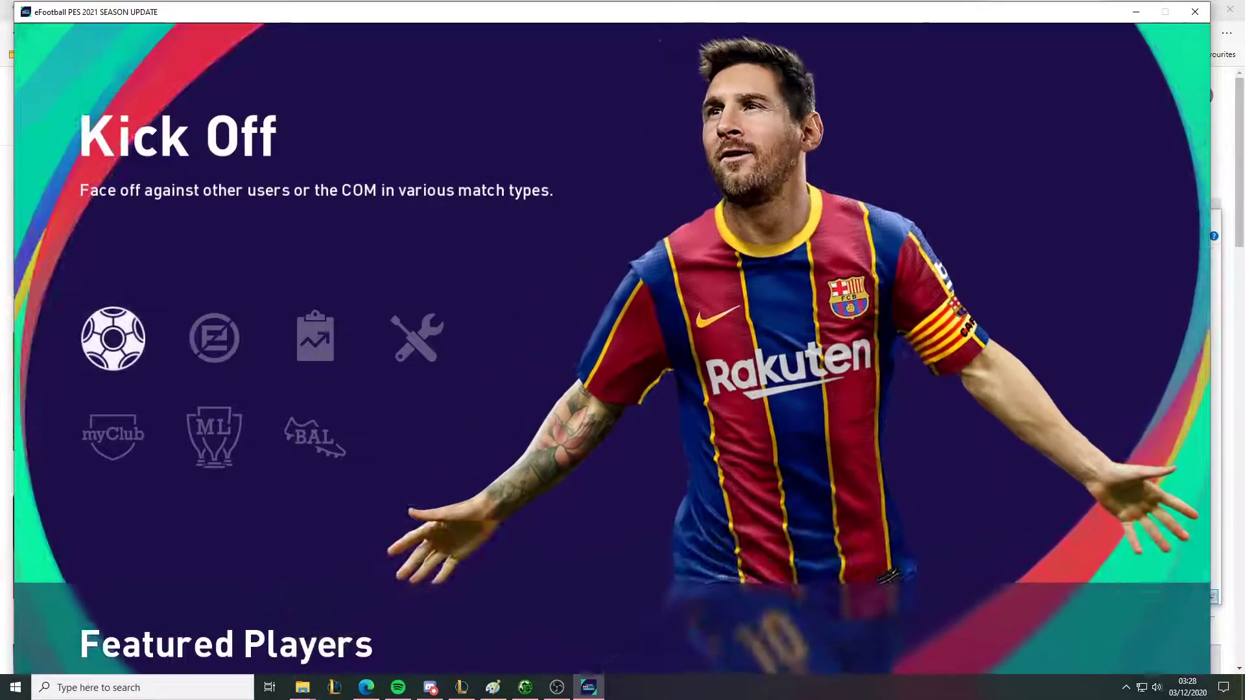
Go from the game's main menu into Edit mode and open the team selection for editing players
{"action": "key", "text": "Return"}
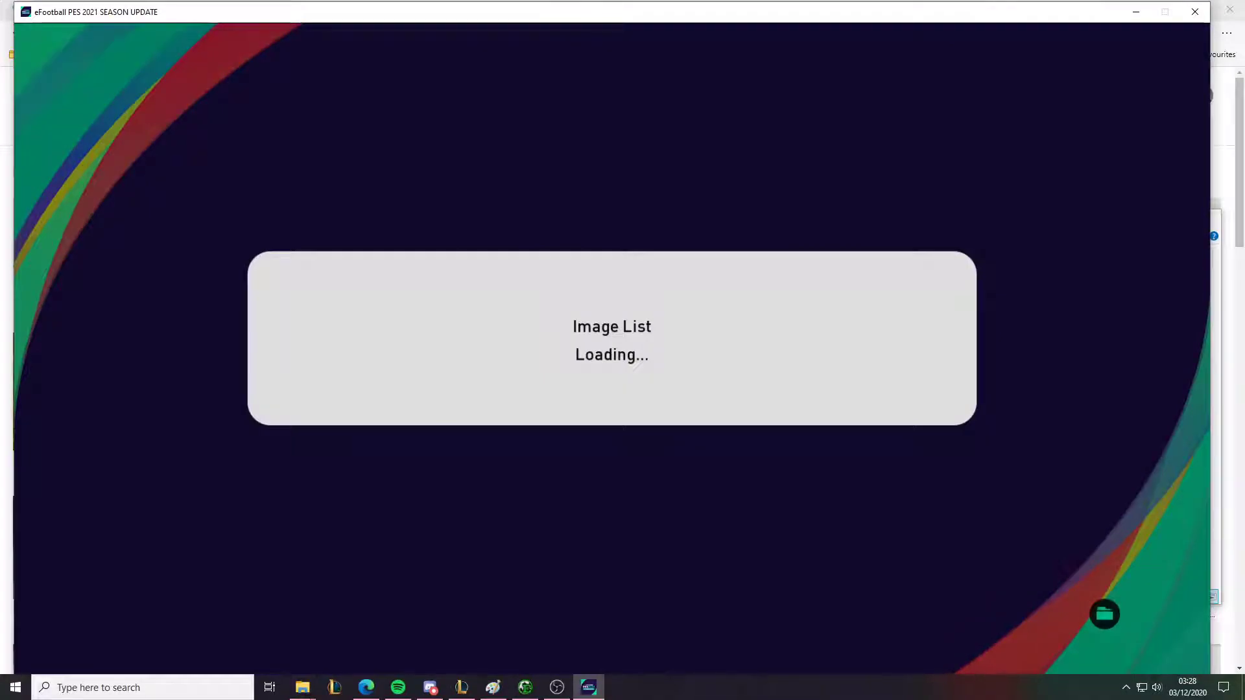
{"action": "key", "text": "Return"}
{"action": "key", "text": "Down"}
{"action": "key", "text": "Return"}
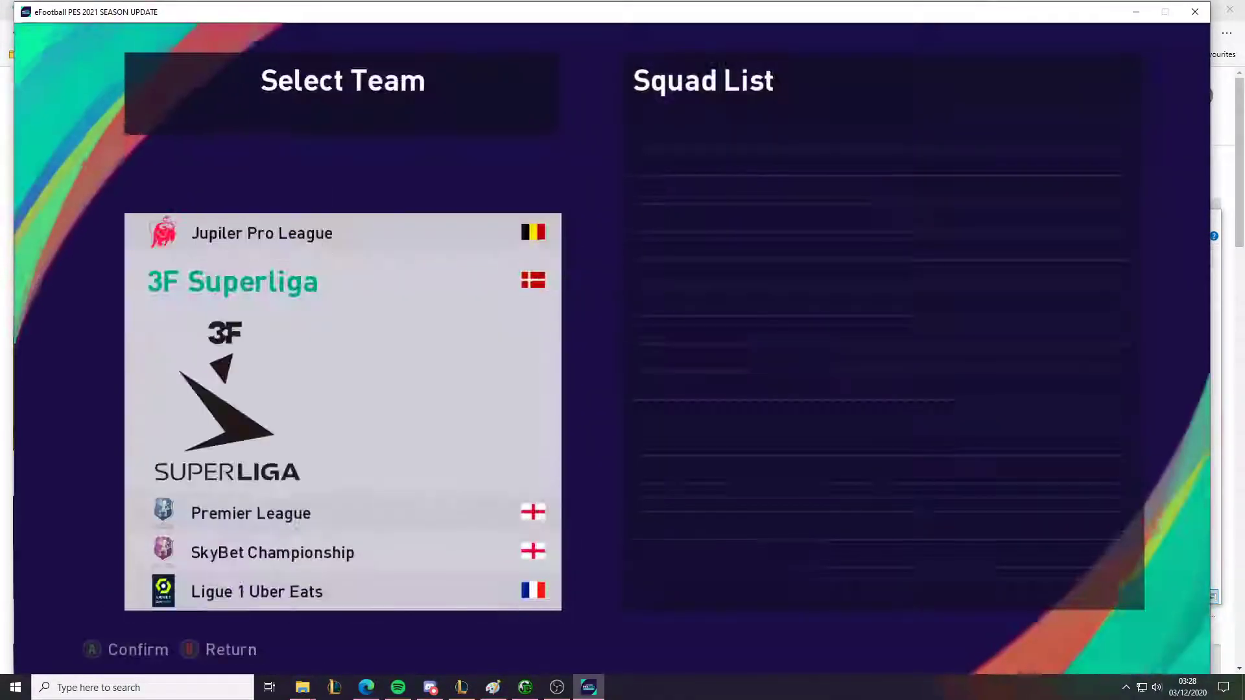
Choose FC Barcelona from the LaLiga Santander teams to open its squad list
{"action": "key", "text": "Down"}
{"action": "key", "text": "Down"}
{"action": "key", "text": "Down"}
{"action": "key", "text": "Down"}
{"action": "key", "text": "Down"}
{"action": "key", "text": "Down"}
{"action": "key", "text": "Down"}
{"action": "key", "text": "Down"}
{"action": "key", "text": "Down"}
{"action": "key", "text": "Down"}
{"action": "key", "text": "Down"}
{"action": "key", "text": "Down"}
{"action": "key", "text": "Up"}
{"action": "key", "text": "Return"}
{"action": "key", "text": "Down"}
{"action": "key", "text": "Down"}
{"action": "key", "text": "Up"}
{"action": "key", "text": "Return"}
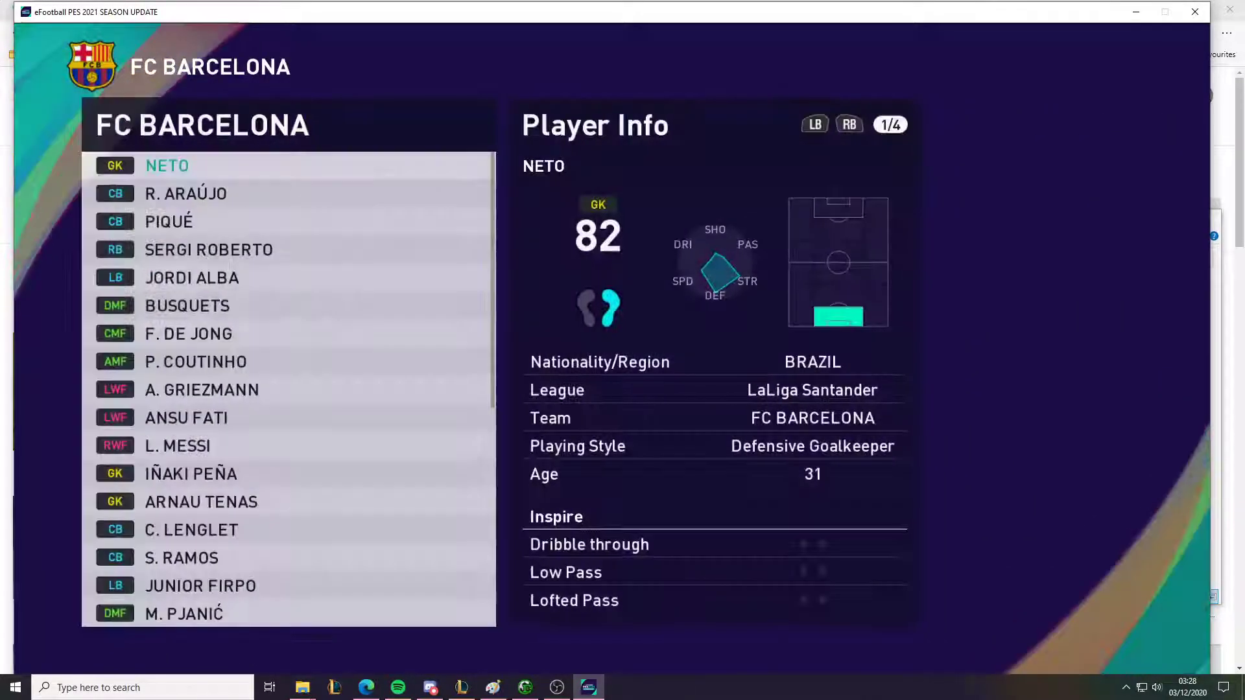
Open L. Messi's Appearance settings to check his boots, and return to the FC Barcelona squad list
{"action": "key", "text": "Down"}
{"action": "key", "text": "Down"}
{"action": "key", "text": "Down"}
{"action": "key", "text": "Down"}
{"action": "key", "text": "Down"}
{"action": "key", "text": "Down"}
{"action": "key", "text": "Down"}
{"action": "key", "text": "Down"}
{"action": "key", "text": "Down"}
{"action": "key", "text": "Down"}
{"action": "key", "text": "Return"}
{"action": "key", "text": "Up"}
{"action": "key", "text": "Up"}
{"action": "key", "text": "Return"}
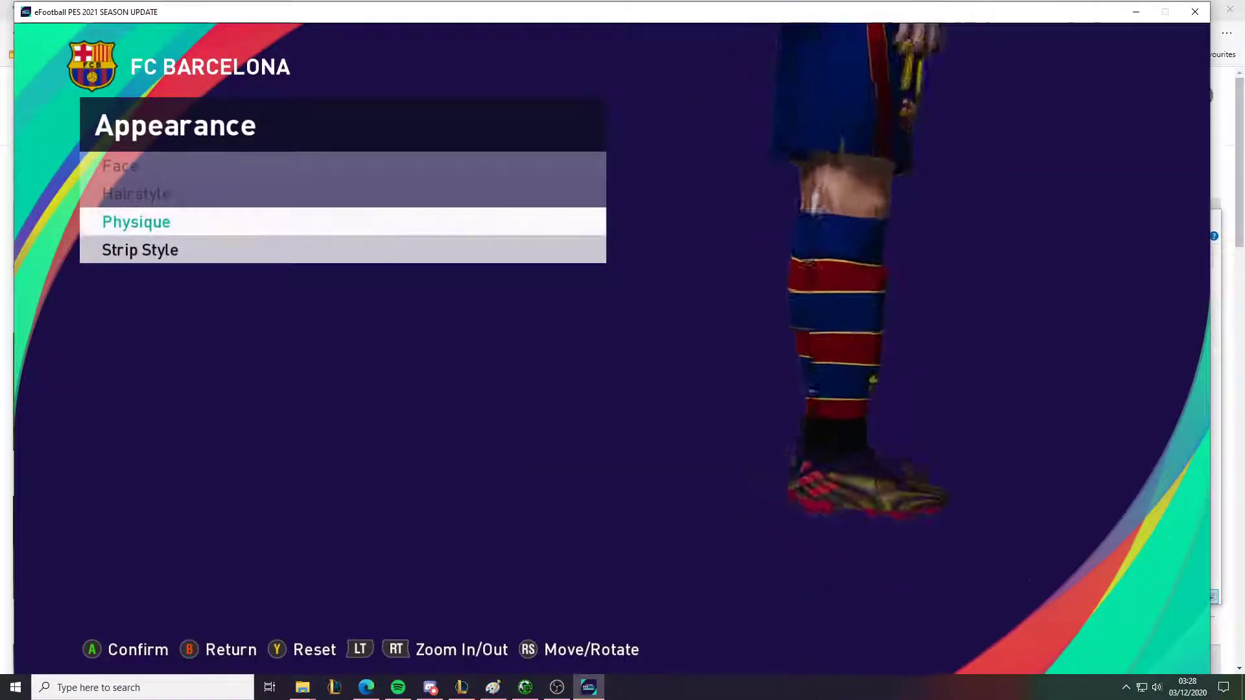
{"action": "key", "text": "Escape"}
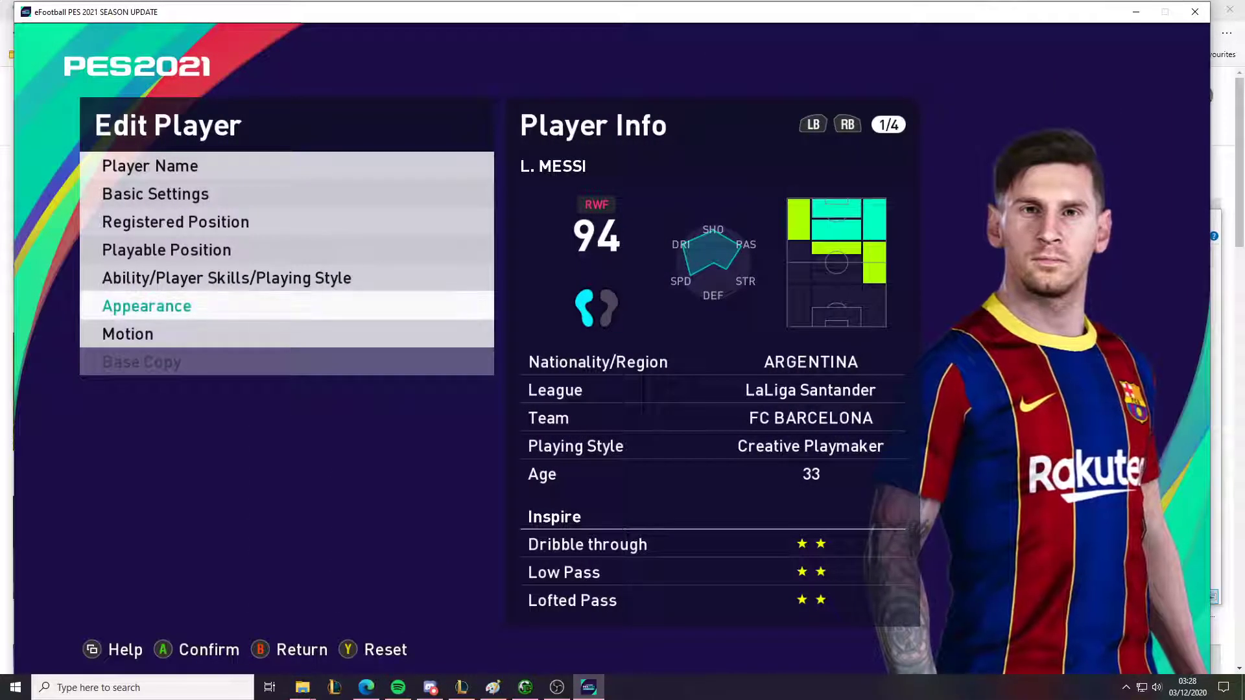
{"action": "key", "text": "Escape"}
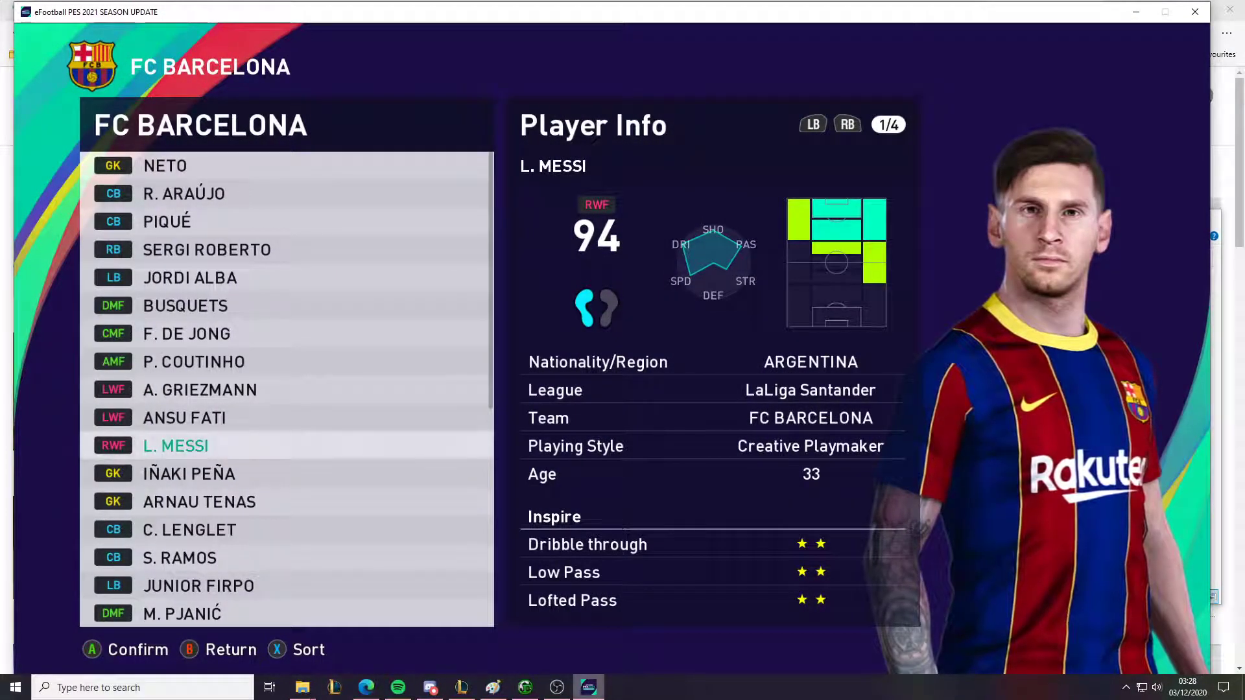
In PES2020Editor, check the Predator and Nemeziz 20+ Precision to Blur boot IDs against the thumbnails in the livecpk spike folder
{"action": "key", "text": "alt+Tab"}
{"action": "left_click", "coordinate": [790, 111]}
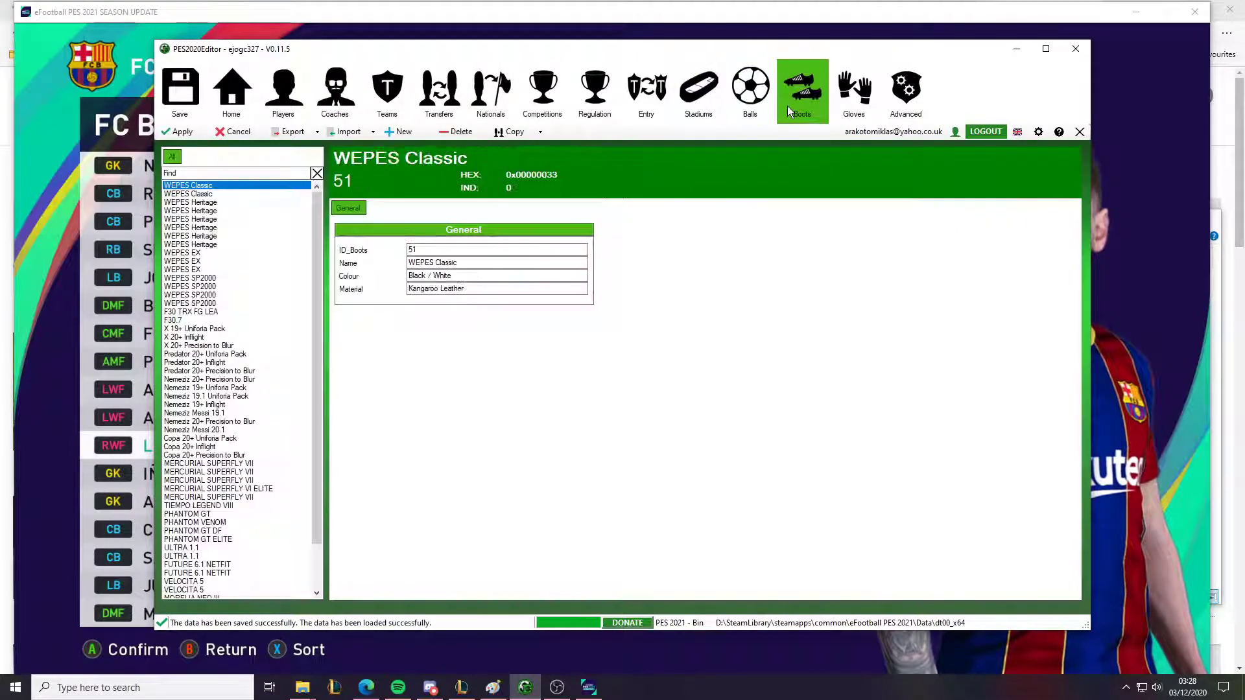
{"action": "left_click", "coordinate": [254, 372]}
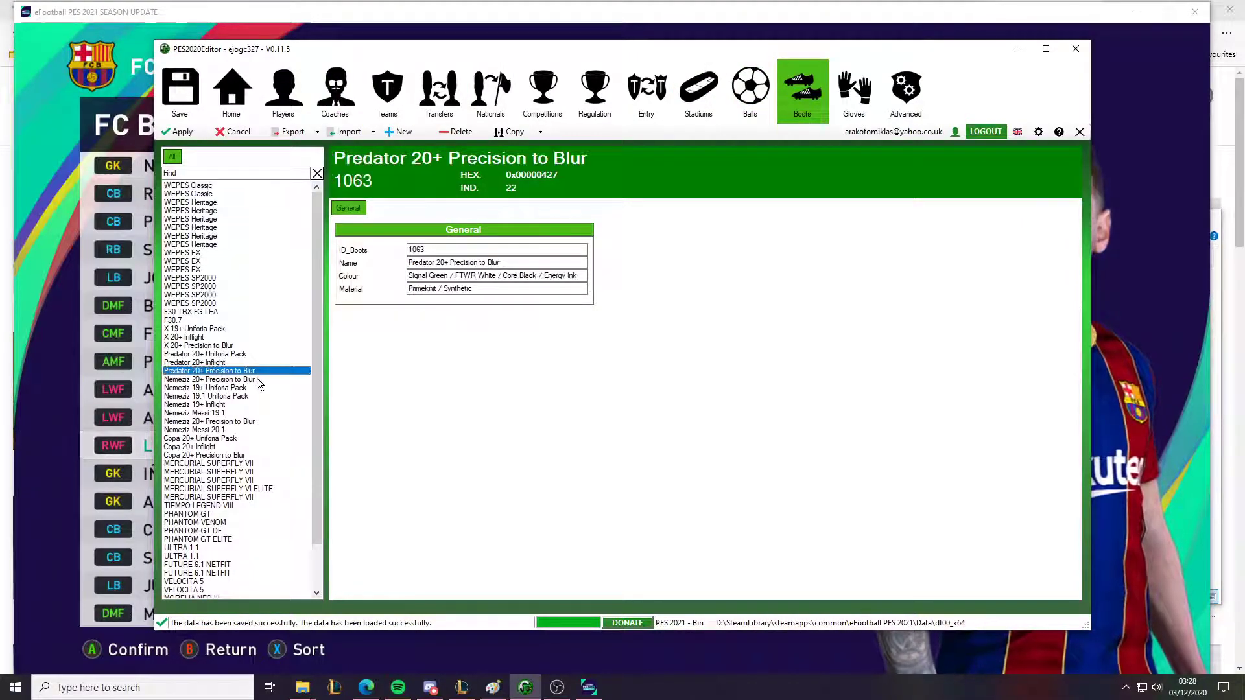
{"action": "left_click", "coordinate": [257, 379]}
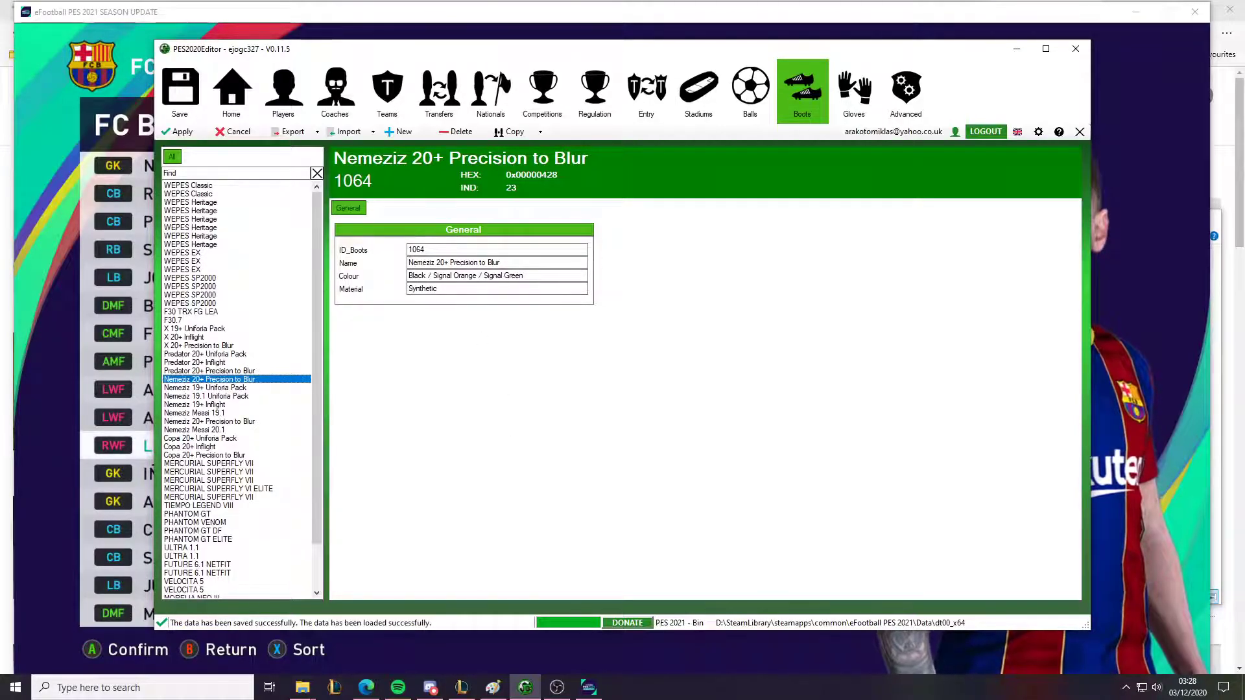
{"action": "mouse_move", "coordinate": [303, 688]}
{"action": "mouse_move", "coordinate": [361, 624]}
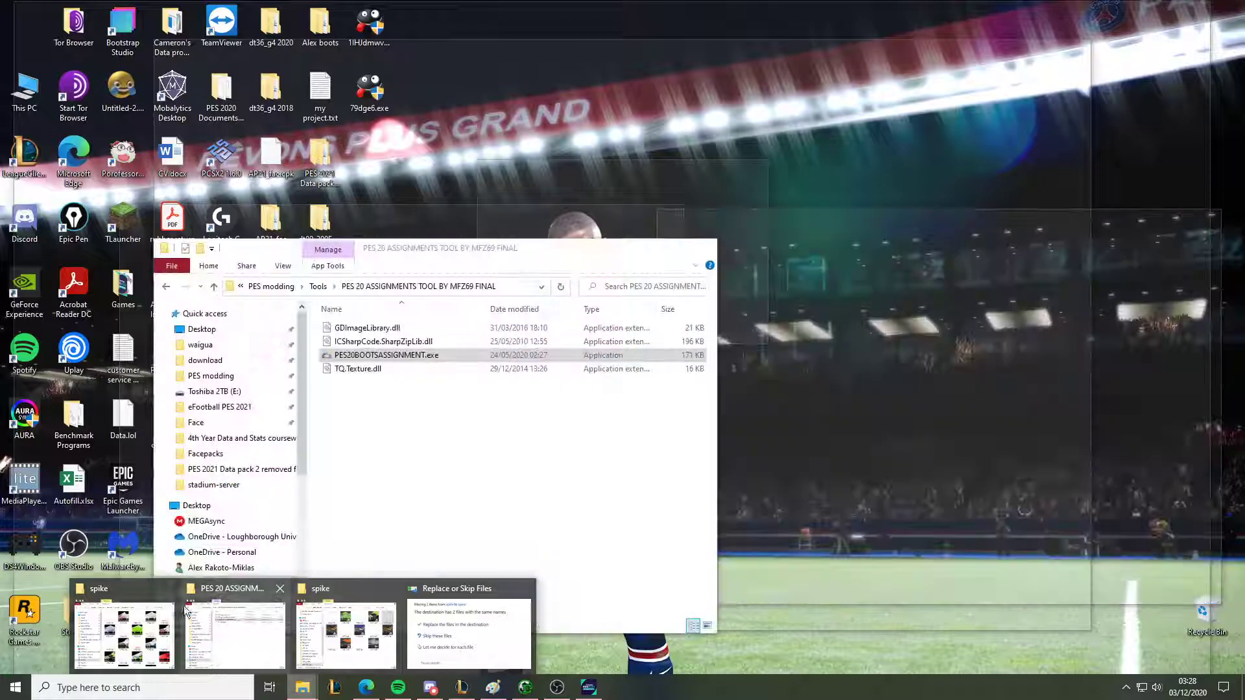
{"action": "left_click", "coordinate": [123, 632]}
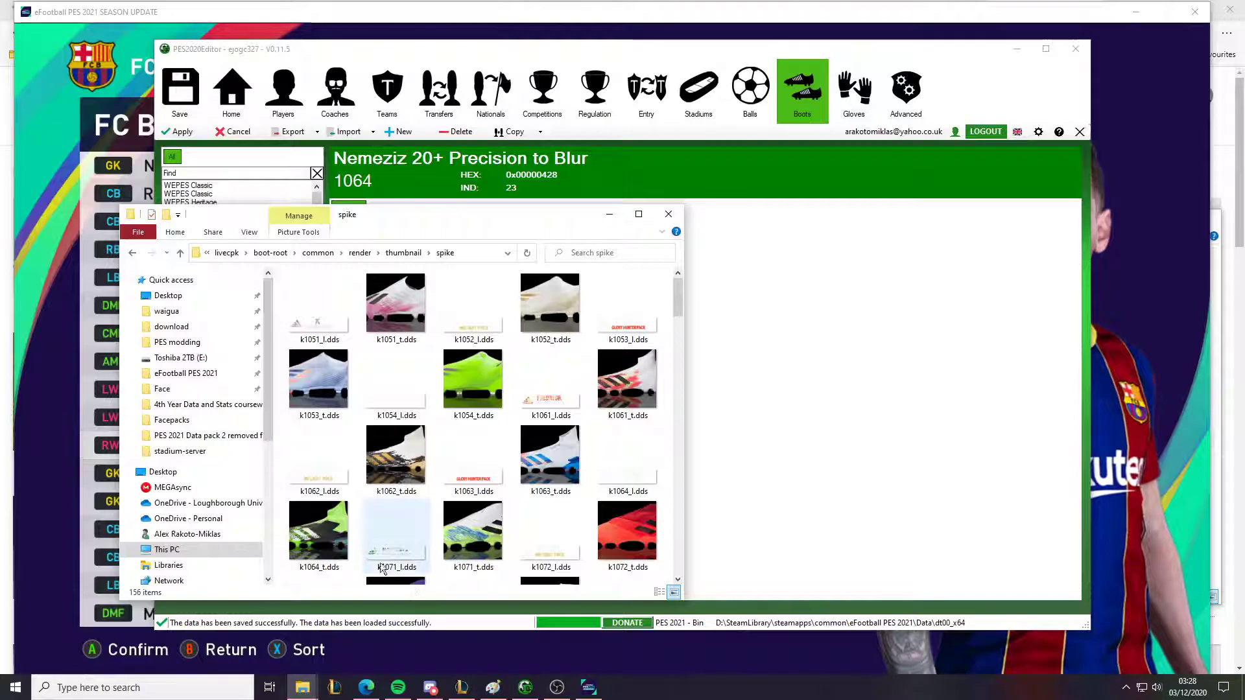
Set the black and orange Nemeziz 20+ Precision to Blur entry's ID_Boots to 1065, and apply and save the change
{"action": "left_click", "coordinate": [822, 503]}
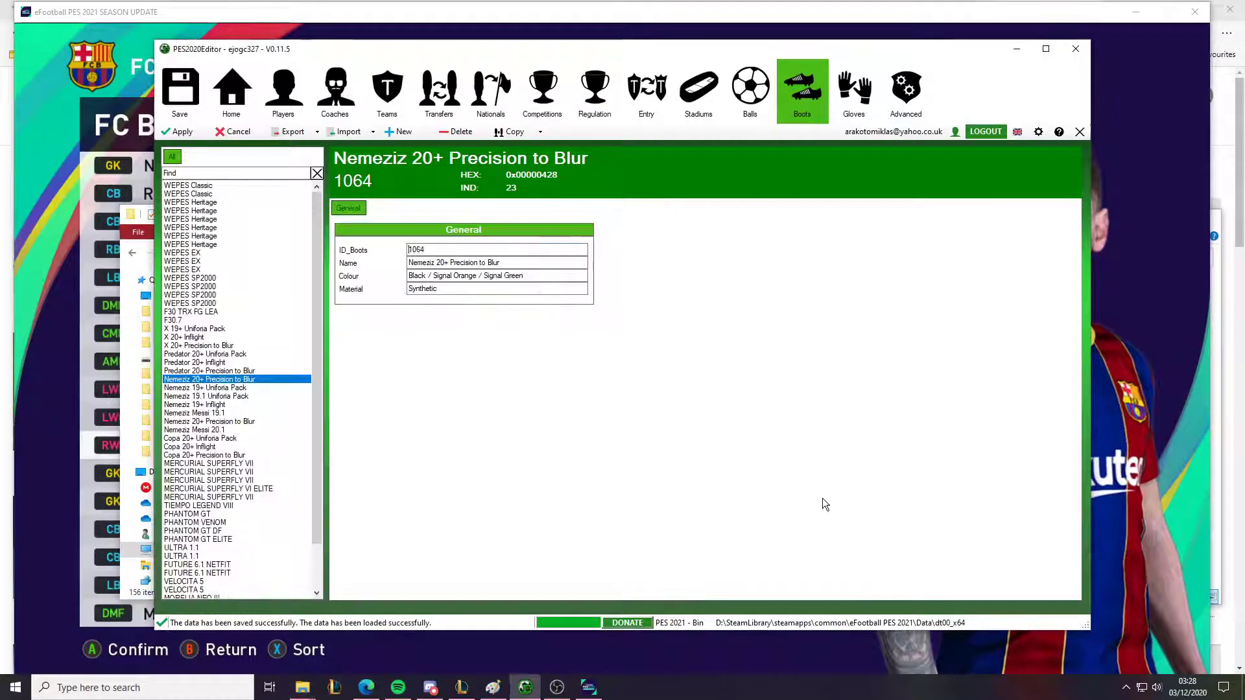
{"action": "left_click", "coordinate": [480, 251]}
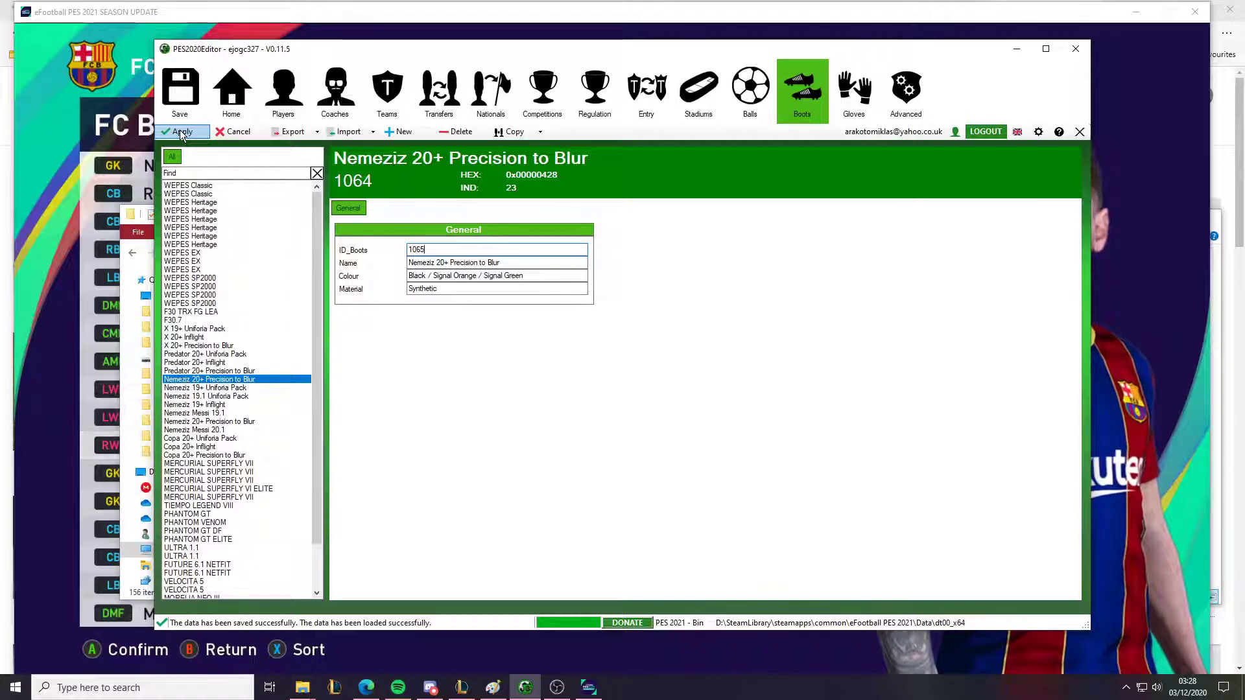
{"action": "left_click", "coordinate": [182, 133]}
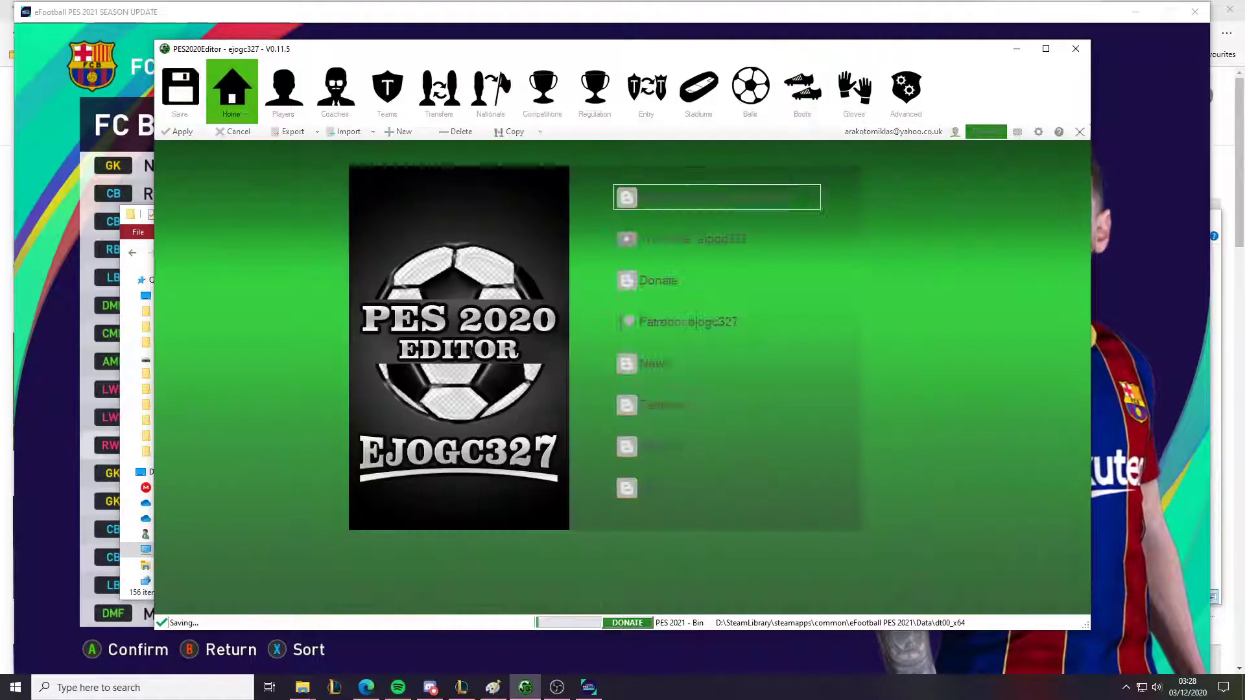
Batch-rename k1064_l.dds and k1064_t.dds in the dt80_300E_x64 spike folder to k1065_l (1).dds and k1065_l (2).dds
{"action": "left_click", "coordinate": [303, 687]}
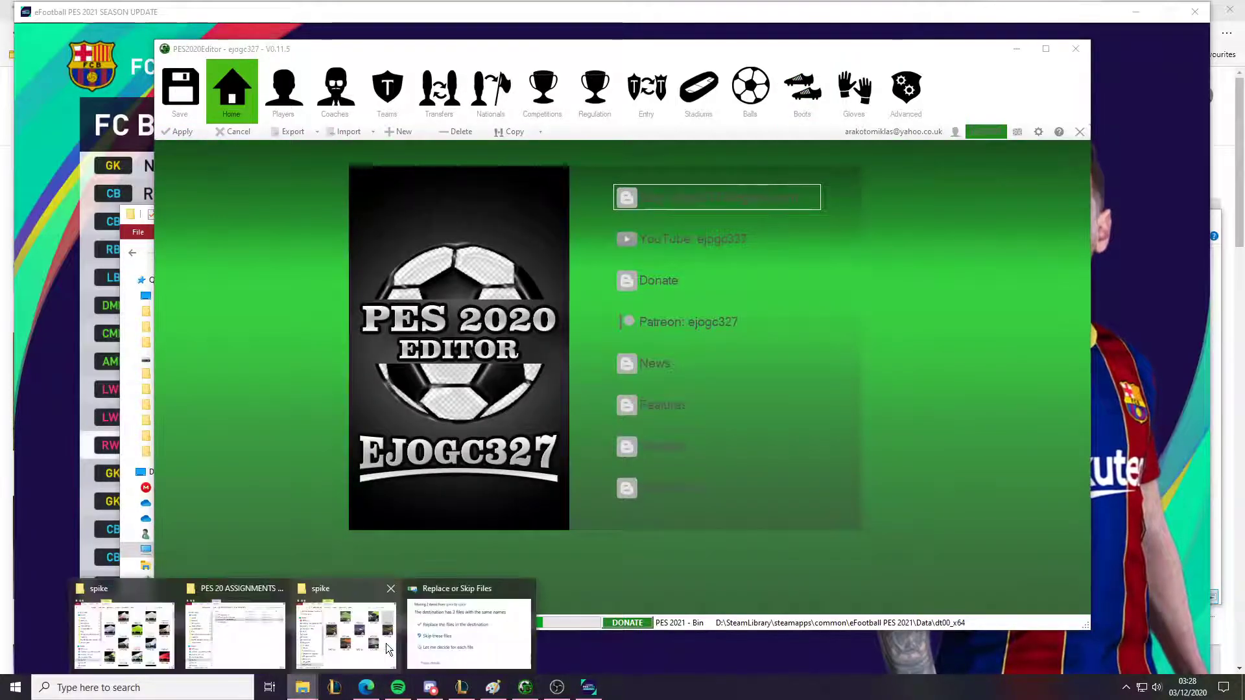
{"action": "left_click", "coordinate": [346, 632]}
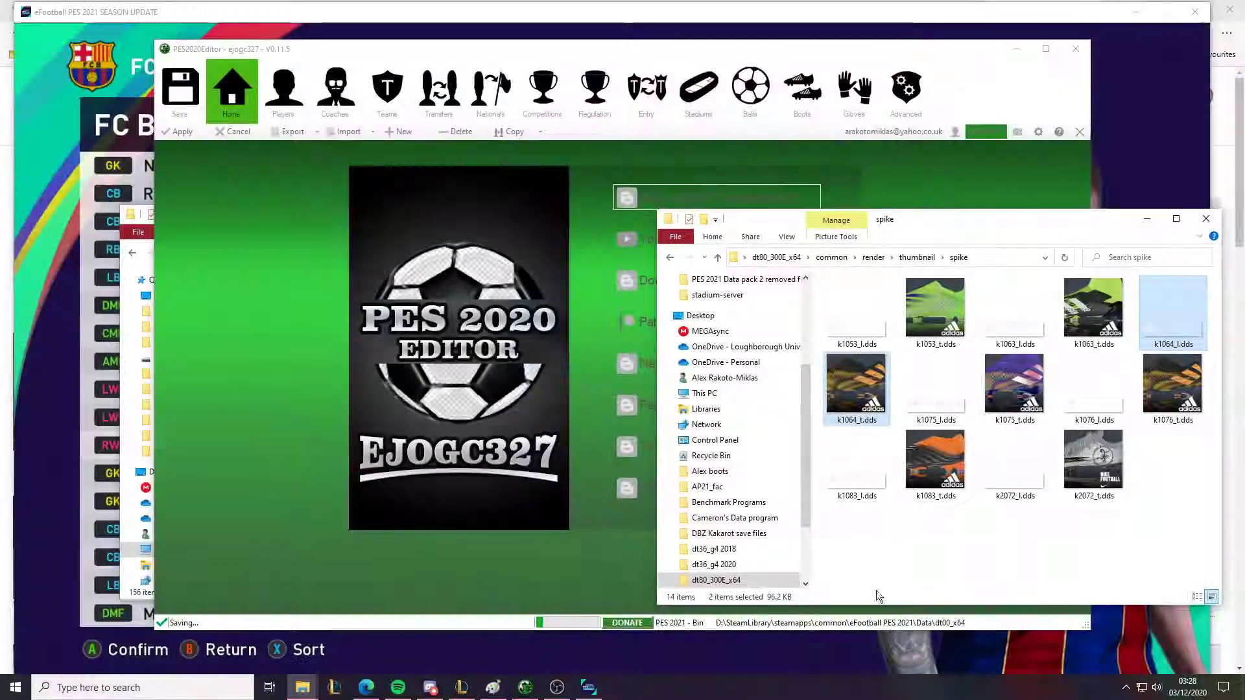
{"action": "right_click", "coordinate": [1177, 334]}
{"action": "left_click", "coordinate": [1093, 621]}
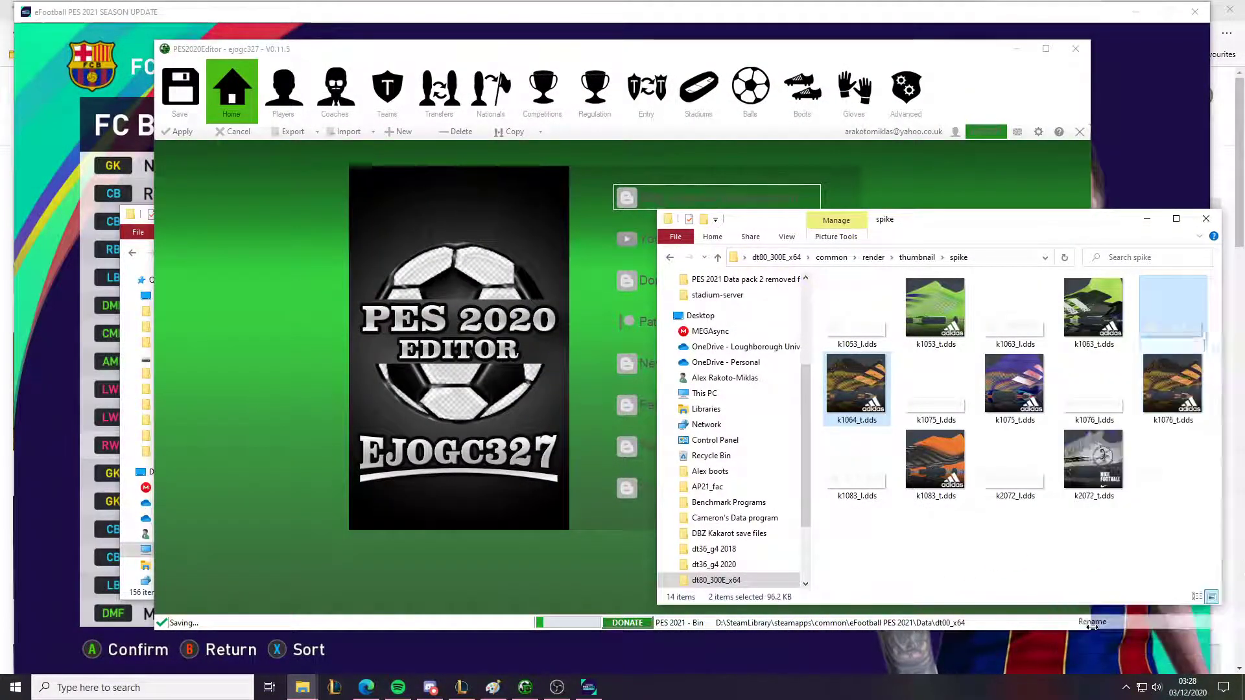
{"action": "key", "text": "Delete"}
{"action": "type", "text": "5_l (1).dds"}
{"action": "key", "text": "Return"}
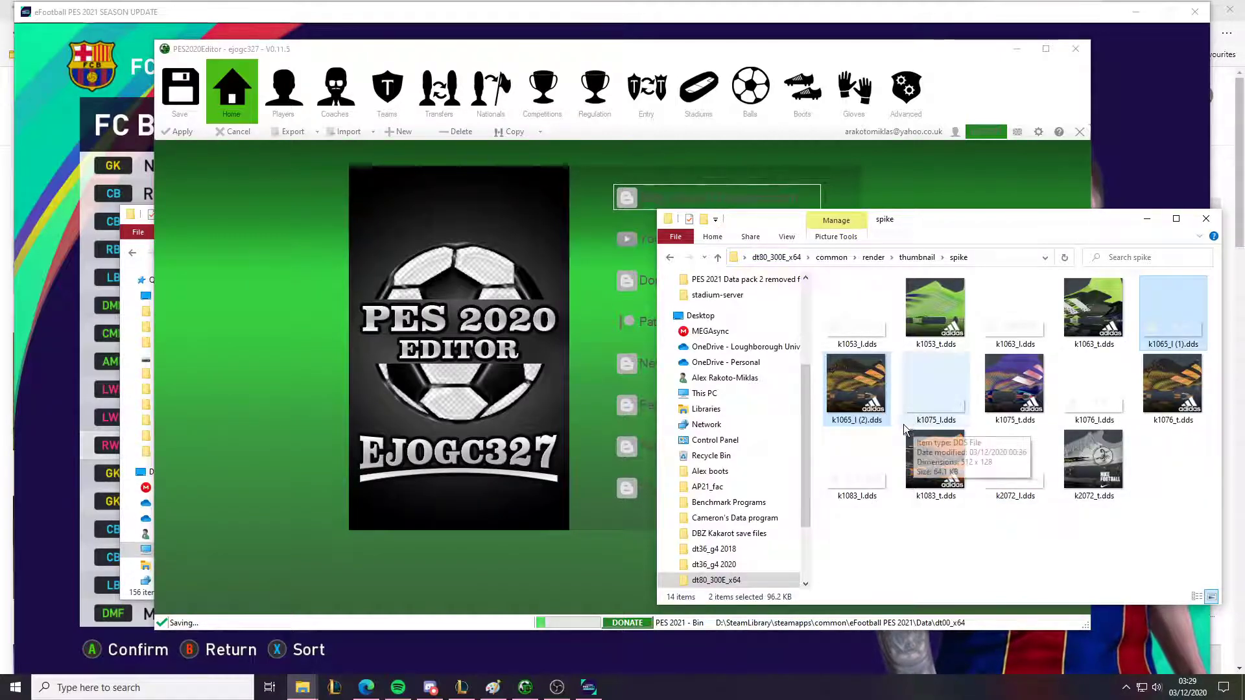
Try to rename k1065_l (2).dds in the dt80_300E_x64 spike folder to k1065_l.dds
{"action": "right_click", "coordinate": [870, 422]}
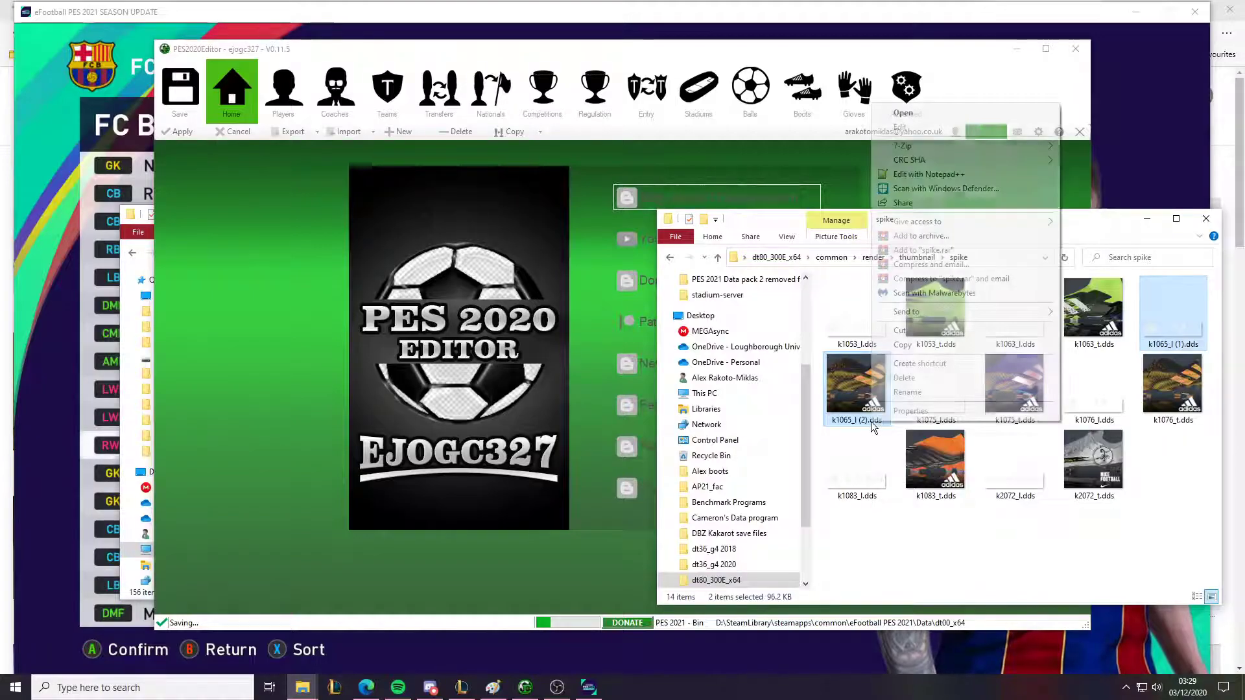
{"action": "left_click", "coordinate": [920, 391]}
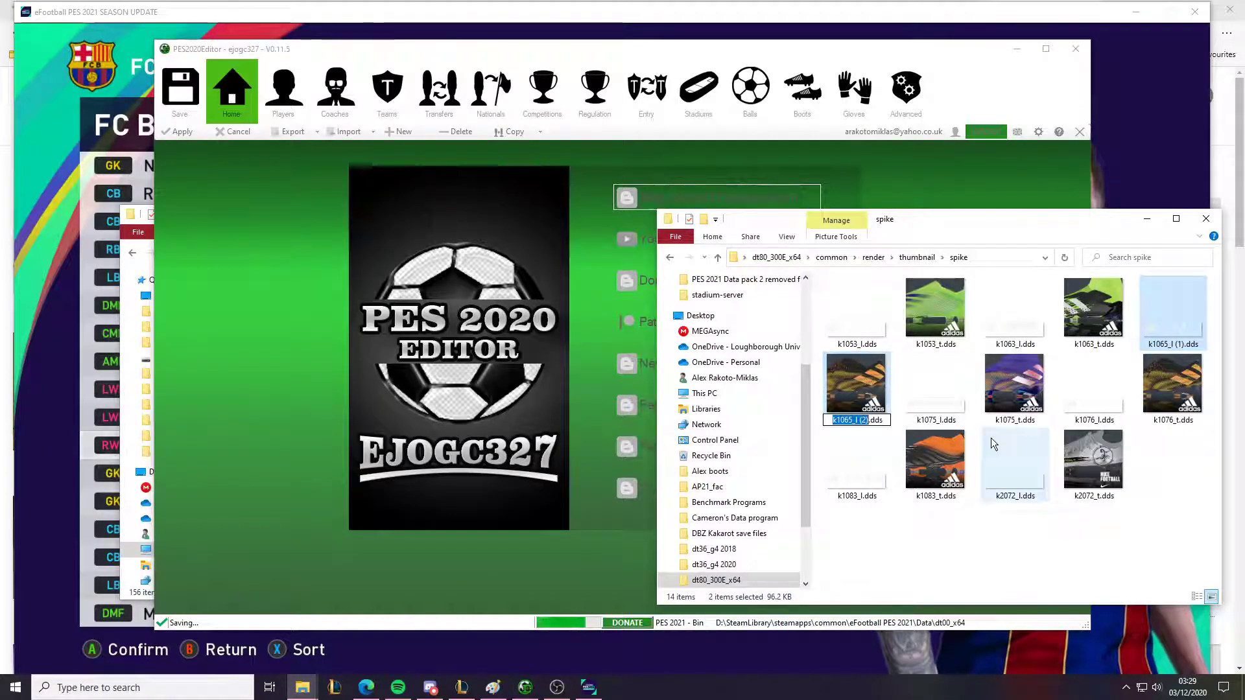
{"action": "key", "text": "Right"}
{"action": "key", "text": "BackSpace"}
{"action": "key", "text": "BackSpace"}
{"action": "key", "text": "BackSpace"}
{"action": "key", "text": "BackSpace"}
{"action": "key", "text": "Return"}
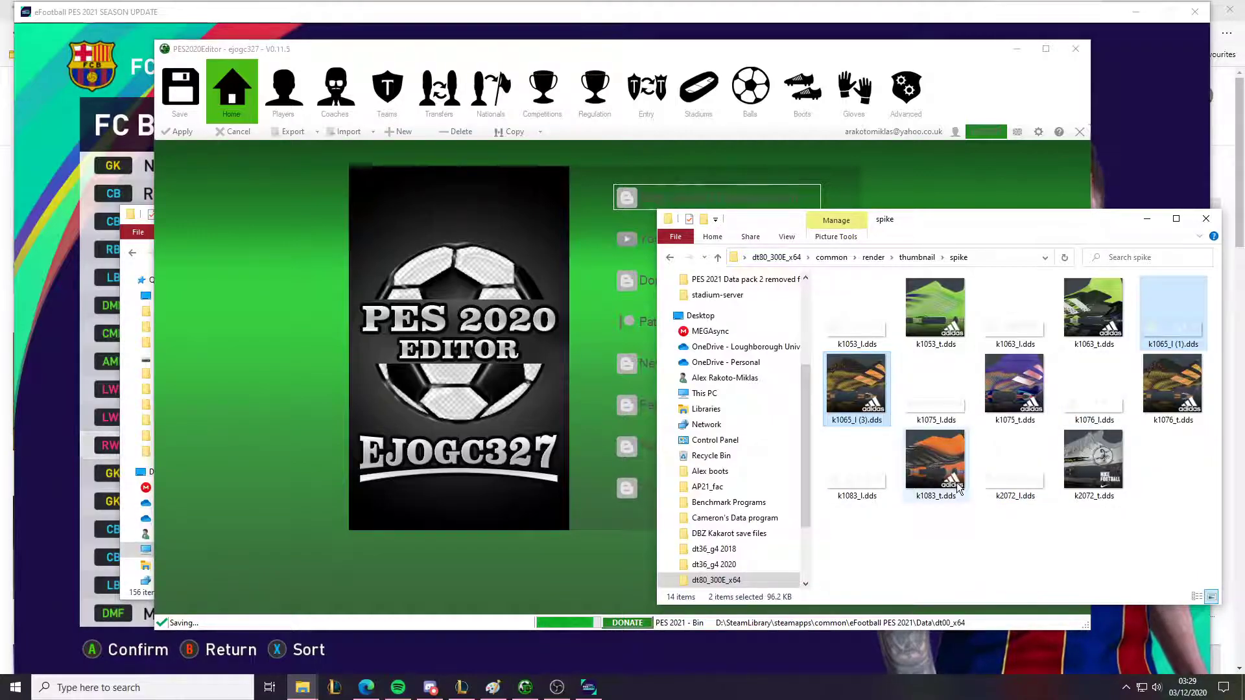
Move k1065_l (1).dds and k1065_l (3).dds from the dt80_300E_x64 spike folder onto the desktop
{"action": "left_click", "coordinate": [1172, 384]}
{"action": "left_click", "coordinate": [1179, 349]}
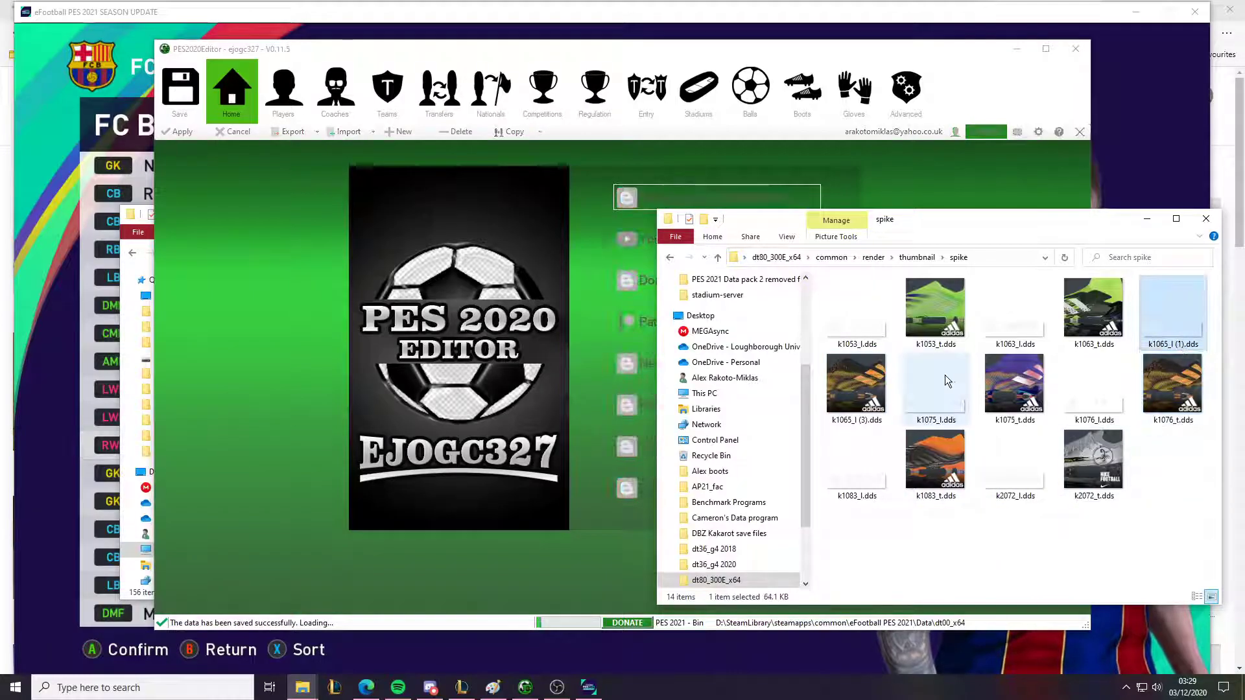
{"action": "left_click", "coordinate": [856, 386], "text": "ctrl"}
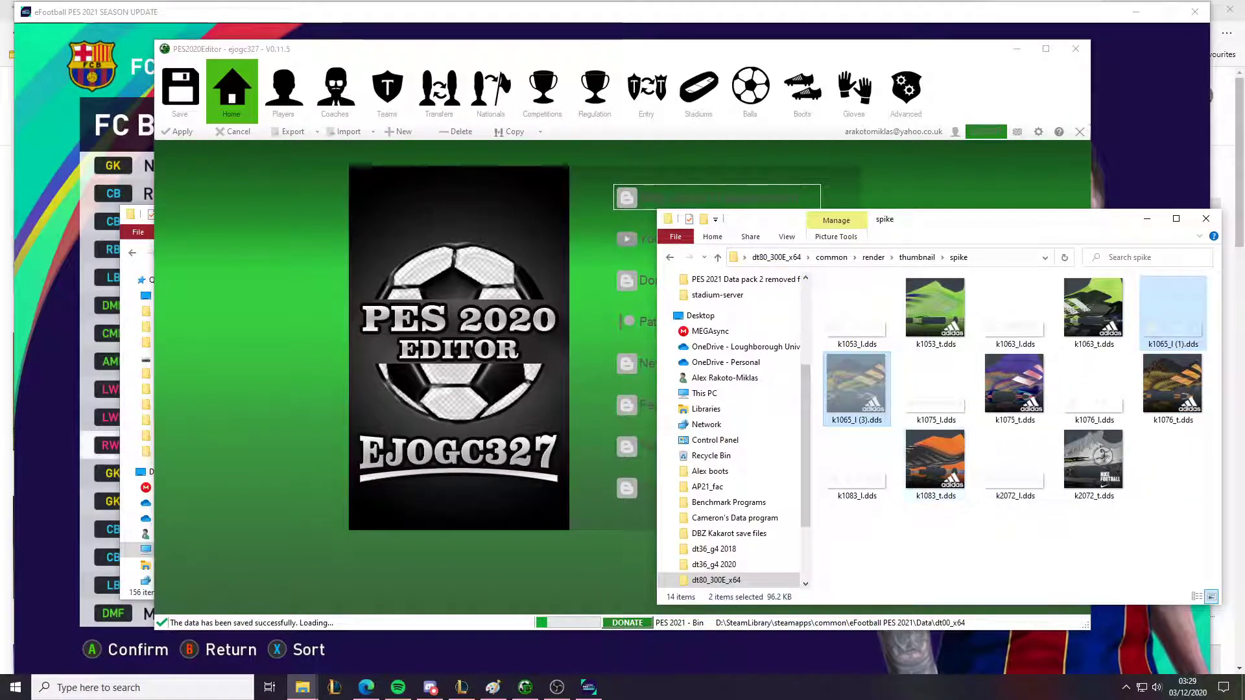
{"action": "key", "text": "super+d"}
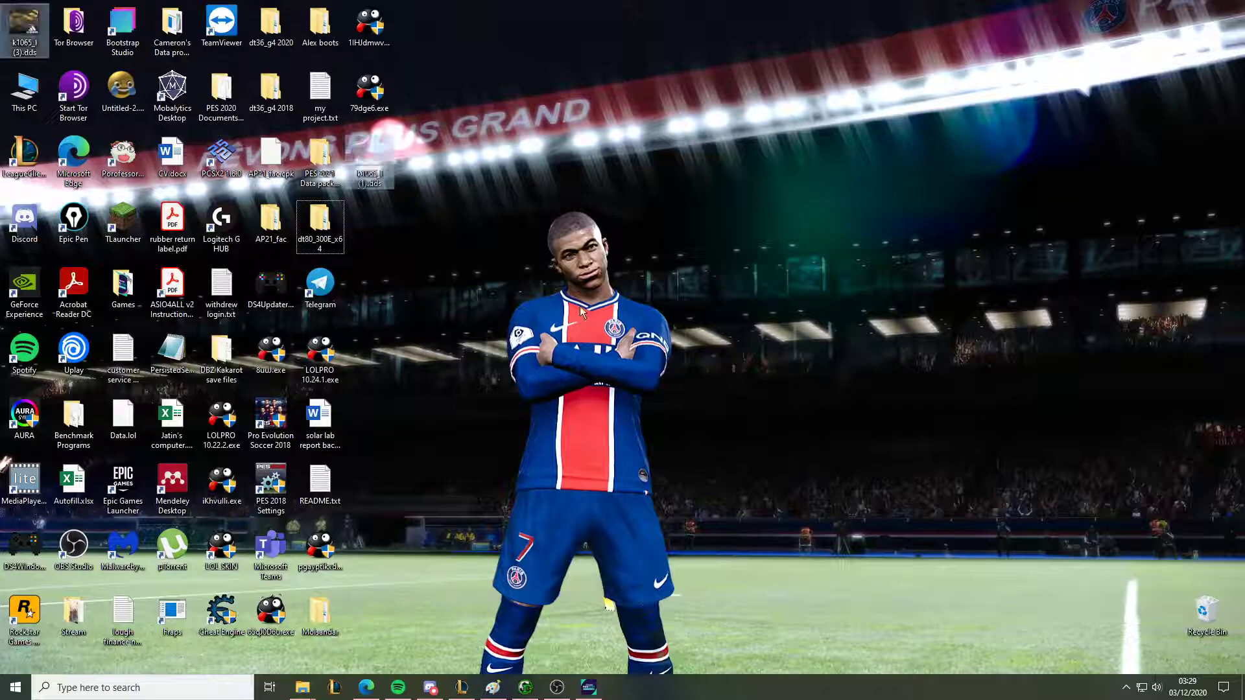
Set k1065_l (3).dds apart from the other desktop icons and rename it to k1065_l.dds
{"action": "left_click_drag", "start_coordinate": [25, 29], "coordinate": [403, 240]}
{"action": "right_click", "coordinate": [403, 239]}
{"action": "left_click", "coordinate": [448, 189]}
{"action": "right_click", "coordinate": [408, 225]}
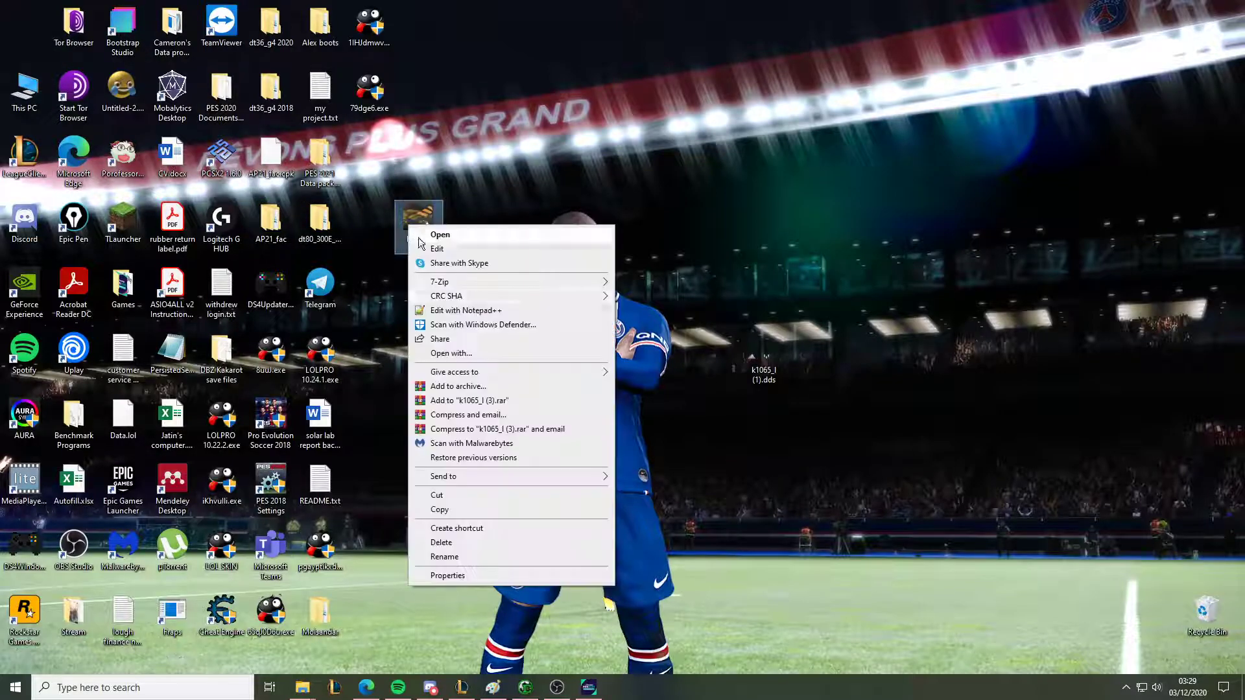
{"action": "left_click", "coordinate": [465, 556]}
{"action": "key", "text": "Right"}
{"action": "key", "text": "BackSpace"}
{"action": "key", "text": "BackSpace"}
{"action": "key", "text": "BackSpace"}
{"action": "key", "text": "BackSpace"}
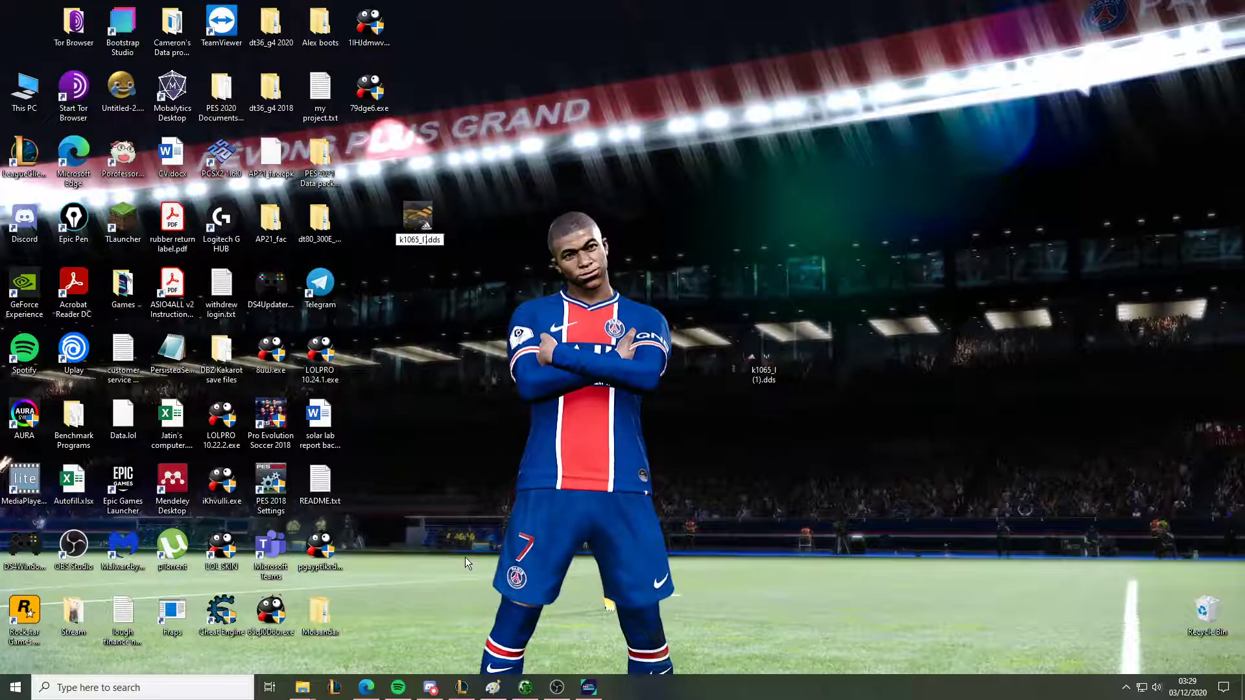
{"action": "key", "text": "Return"}
Try to rename k1065_l (1).dds on the desktop to k1065_l.dds, declining the suggested numbered name
{"action": "right_click", "coordinate": [759, 371]}
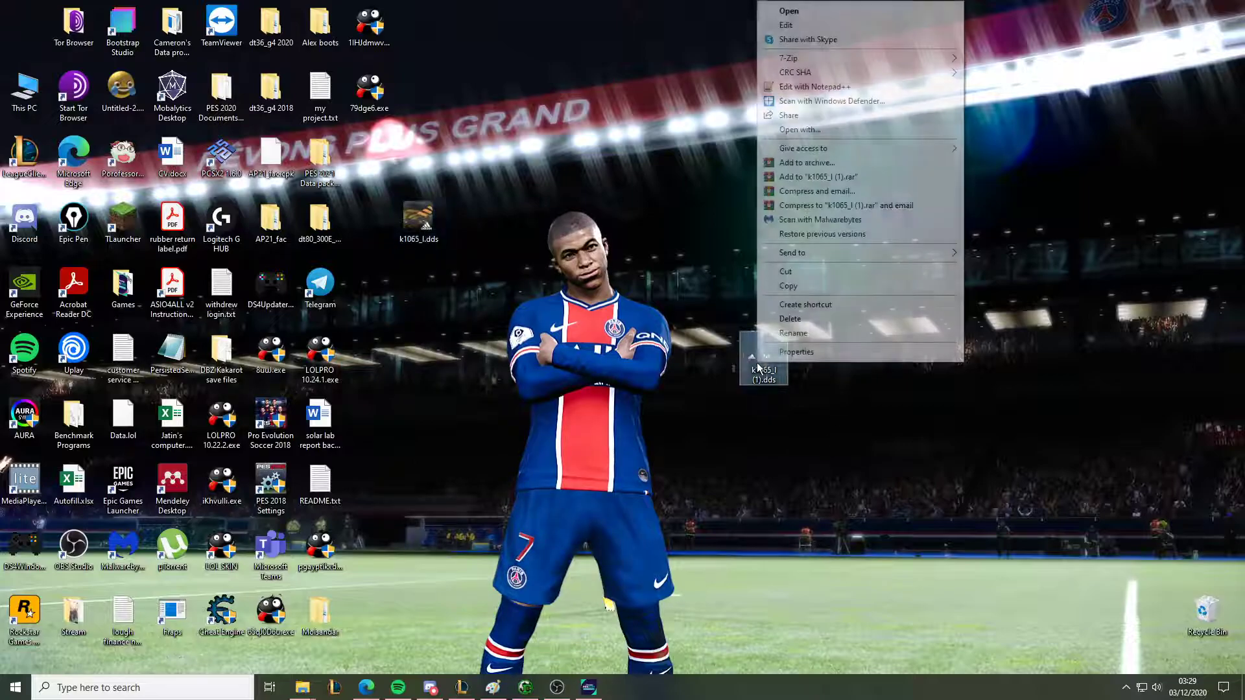
{"action": "left_click", "coordinate": [798, 326]}
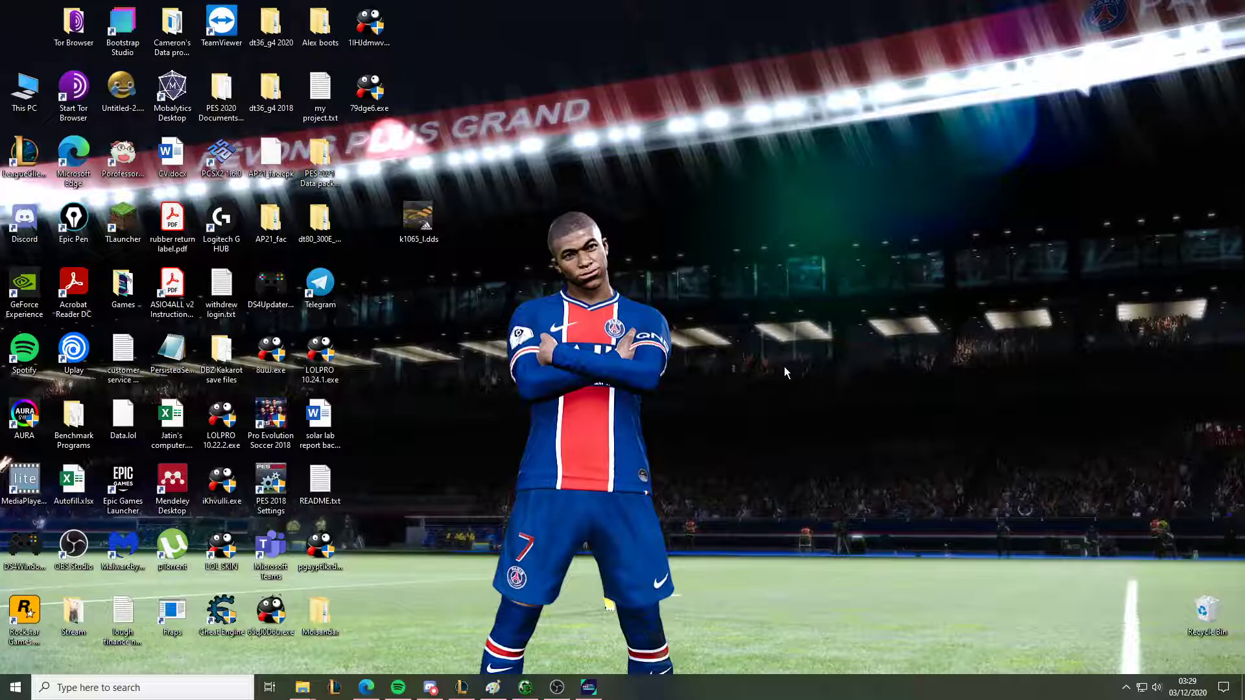
{"action": "left_click_drag", "start_coordinate": [24, 29], "coordinate": [422, 266]}
{"action": "right_click", "coordinate": [407, 297]}
{"action": "left_click", "coordinate": [465, 625]}
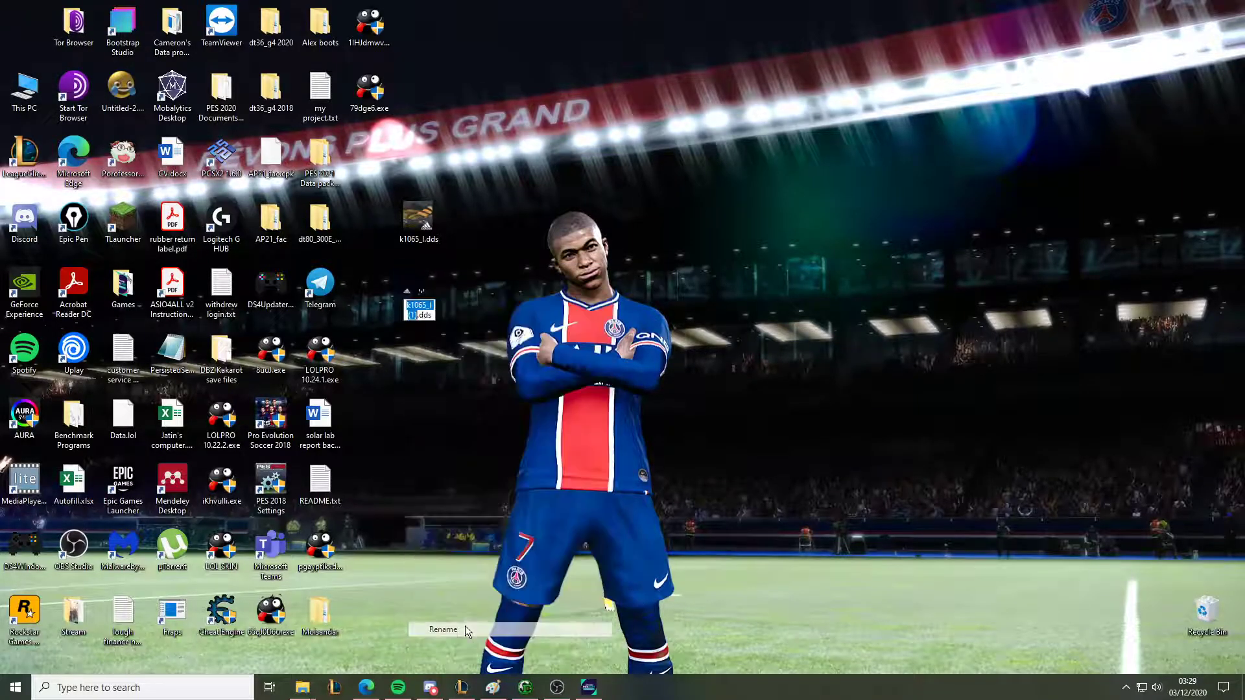
{"action": "key", "text": "Left"}
{"action": "key", "text": "BackSpace"}
{"action": "key", "text": "BackSpace"}
{"action": "key", "text": "BackSpace"}
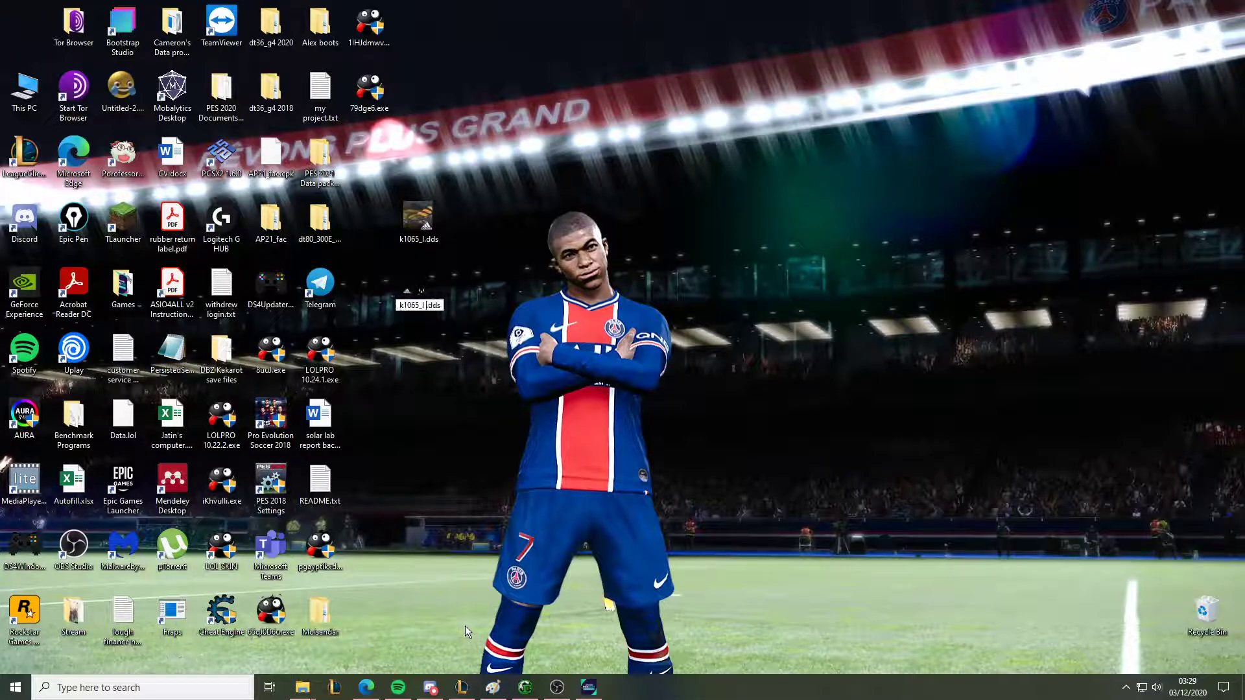
{"action": "key", "text": "Return"}
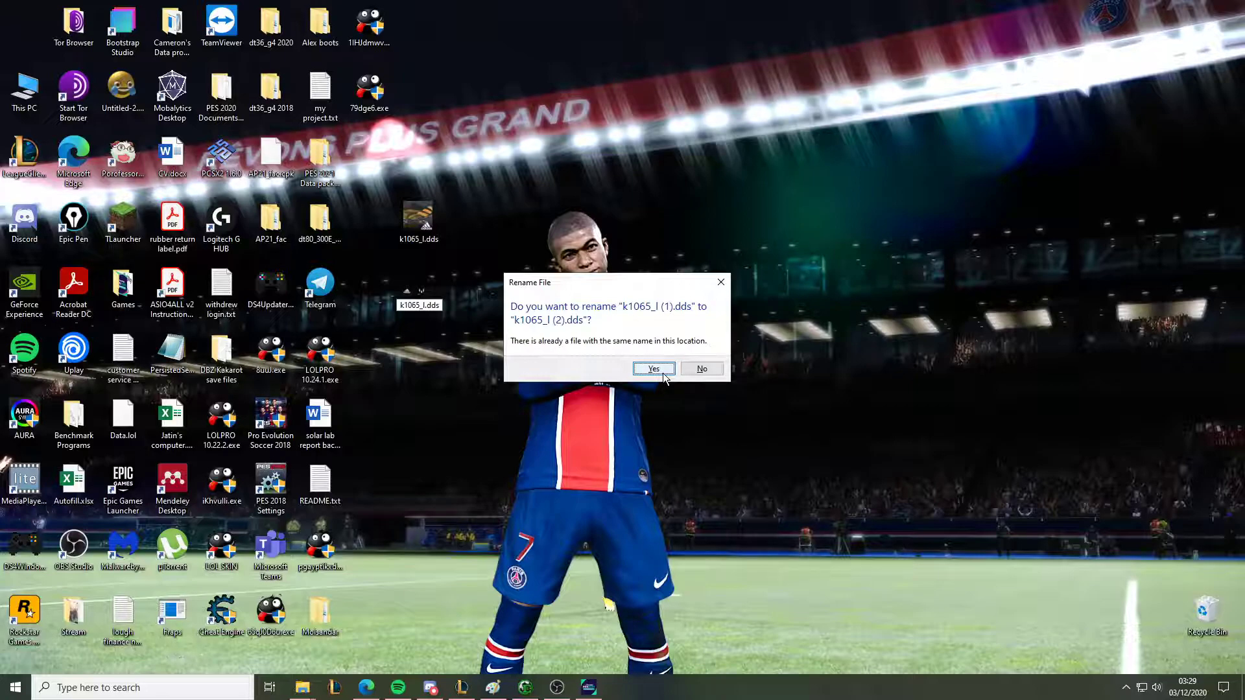
{"action": "left_click", "coordinate": [710, 371]}
{"action": "key", "text": "Return"}
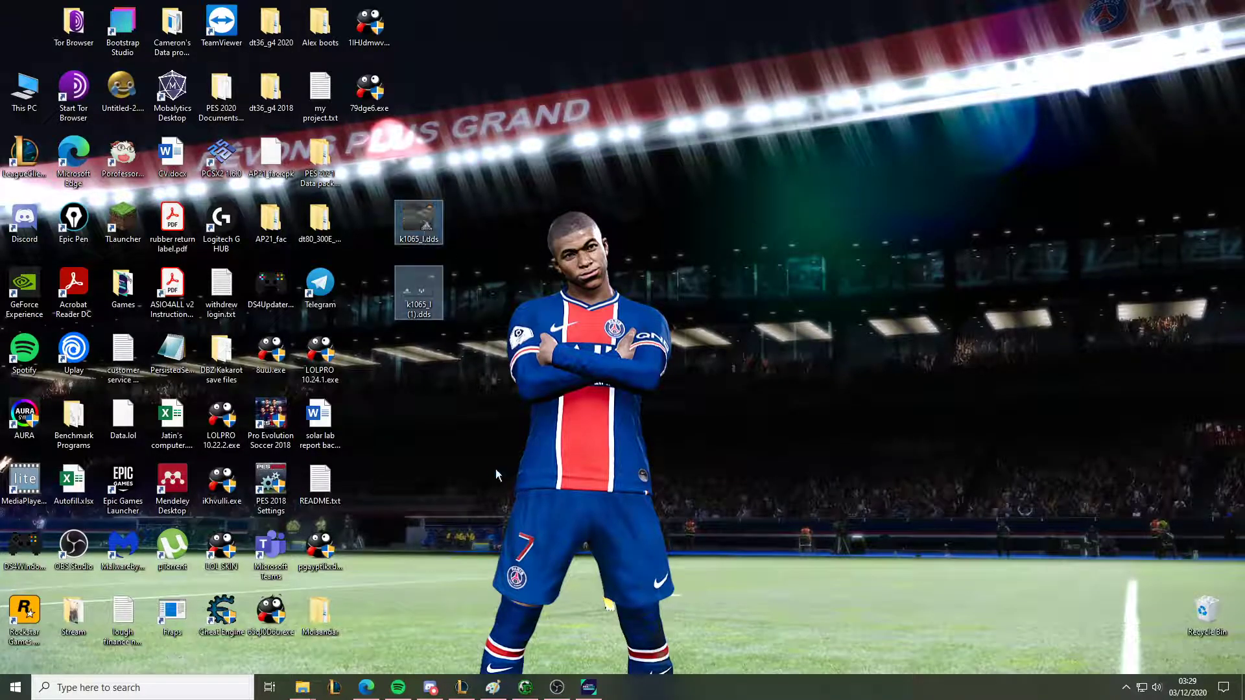
Transfer both k1065 thumbnails from the desktop into the spike folder under livecpk boot-root
{"action": "mouse_move", "coordinate": [305, 686]}
{"action": "left_click", "coordinate": [130, 605]}
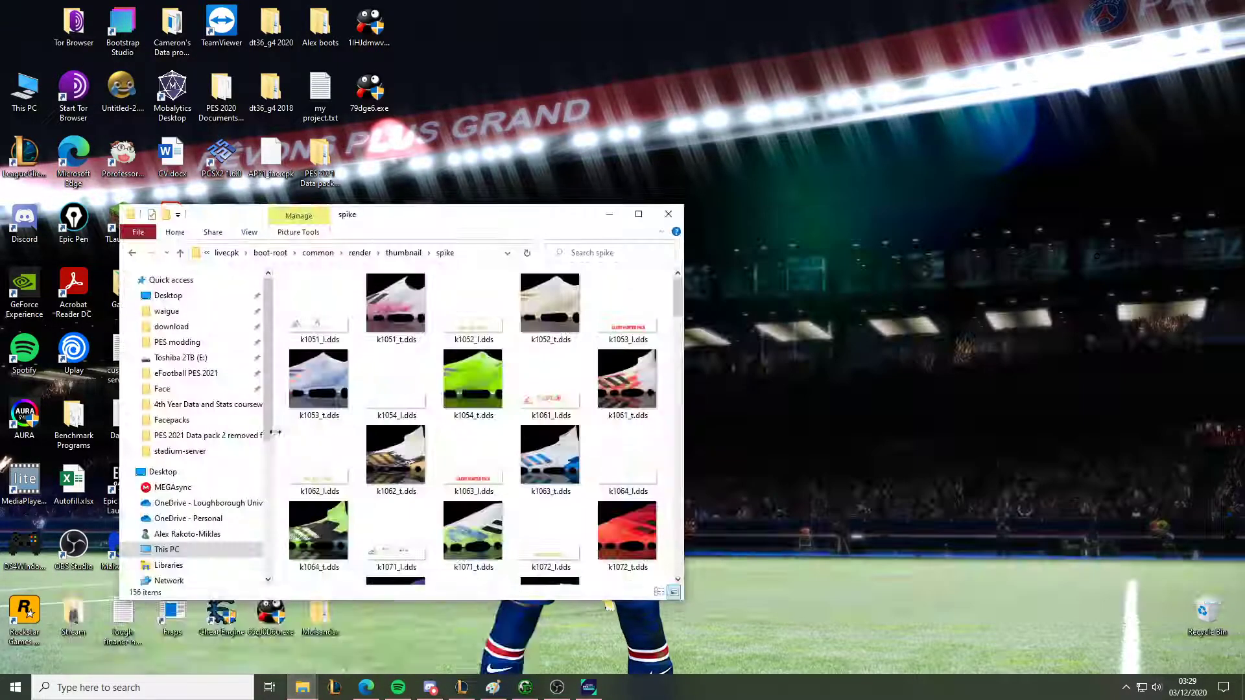
{"action": "key", "text": "ctrl+v"}
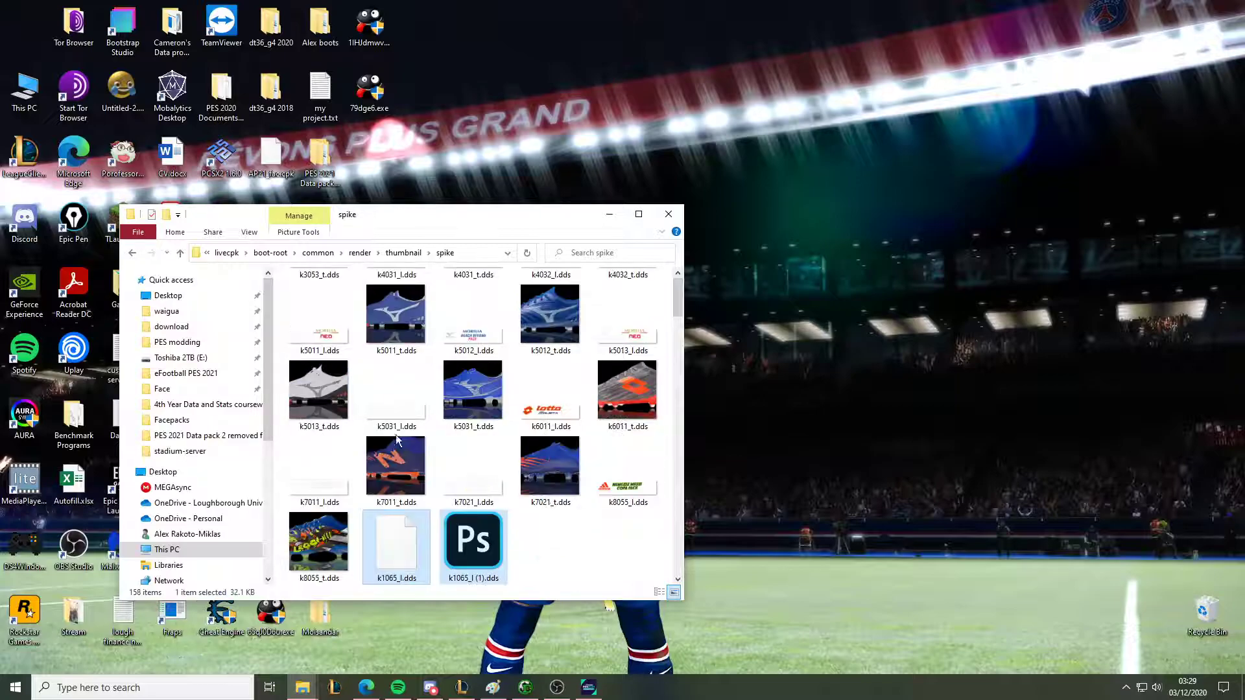
Batch-rename the two transferred thumbnails in the livecpk spike folder to k1065_l (1).dds and k1065_l (2).dds
{"action": "right_click", "coordinate": [481, 550]}
{"action": "left_click", "coordinate": [523, 523]}
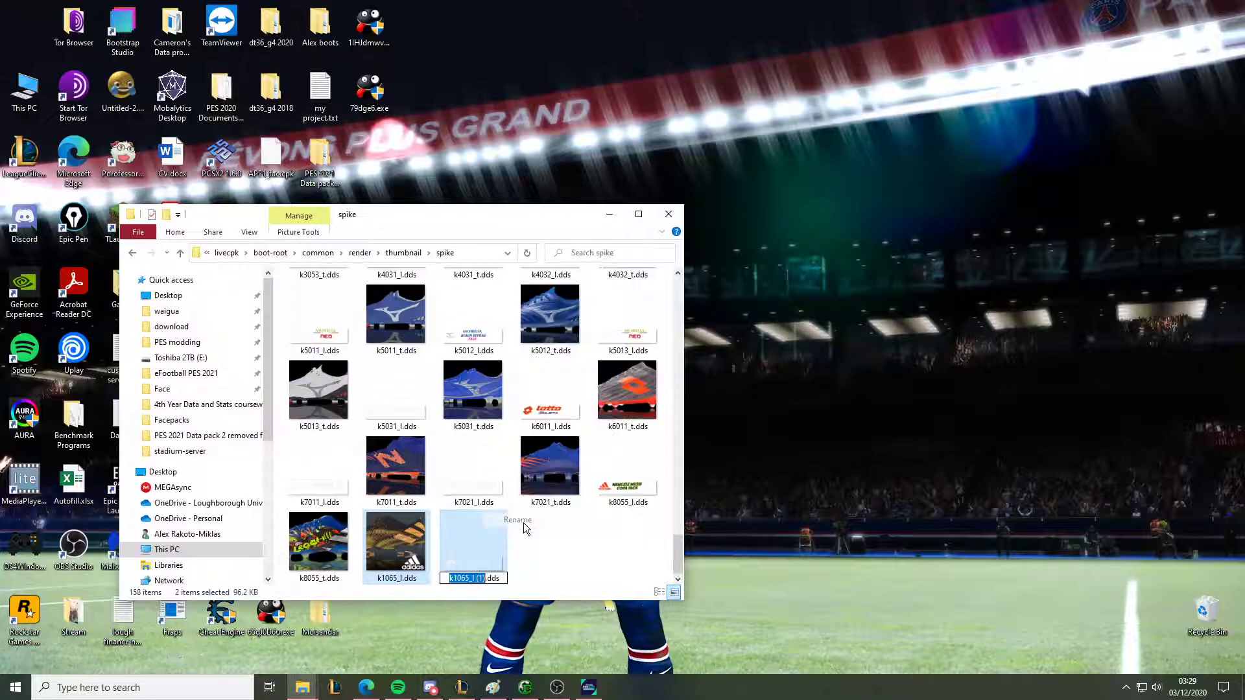
{"action": "key", "text": "Right"}
{"action": "key", "text": "BackSpace"}
{"action": "key", "text": "BackSpace"}
{"action": "key", "text": "BackSpace"}
{"action": "key", "text": "BackSpace"}
{"action": "key", "text": "Return"}
Examine how the existing boot thumbnails in the livecpk spike folder are numbered and paired around k1065
{"action": "scroll", "coordinate": [536, 438], "scroll_direction": "up", "scroll_amount": 3}
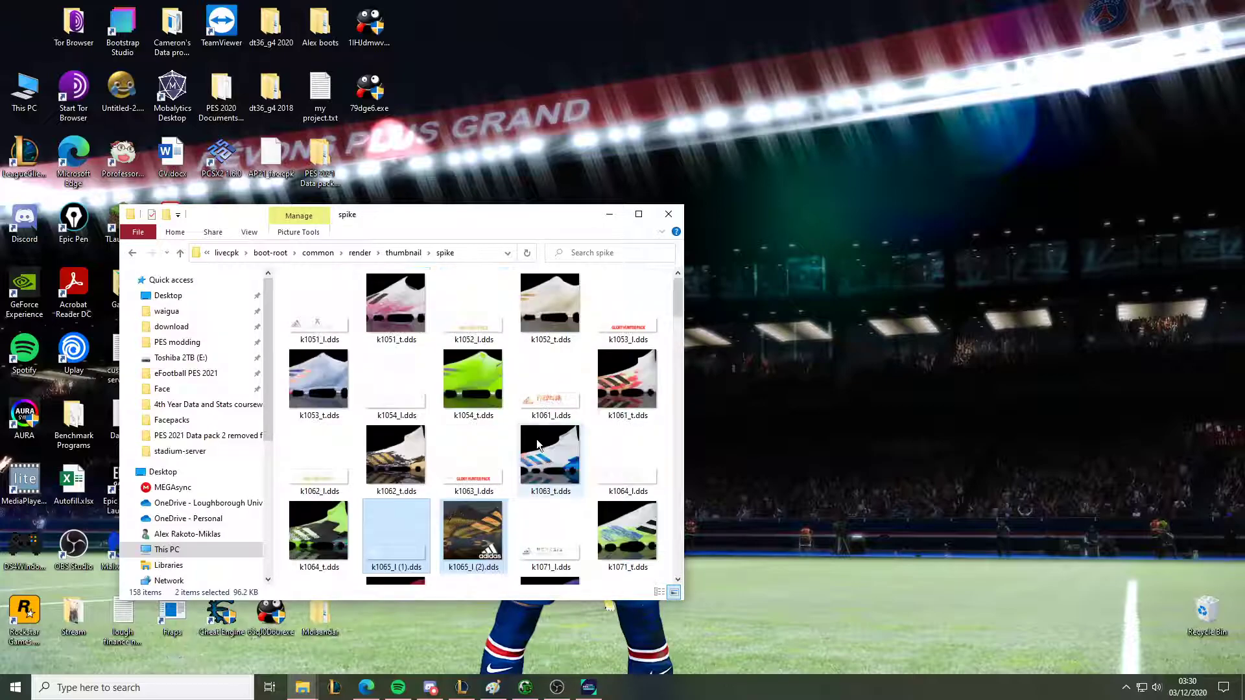
{"action": "scroll", "coordinate": [534, 452], "scroll_direction": "down", "scroll_amount": 3}
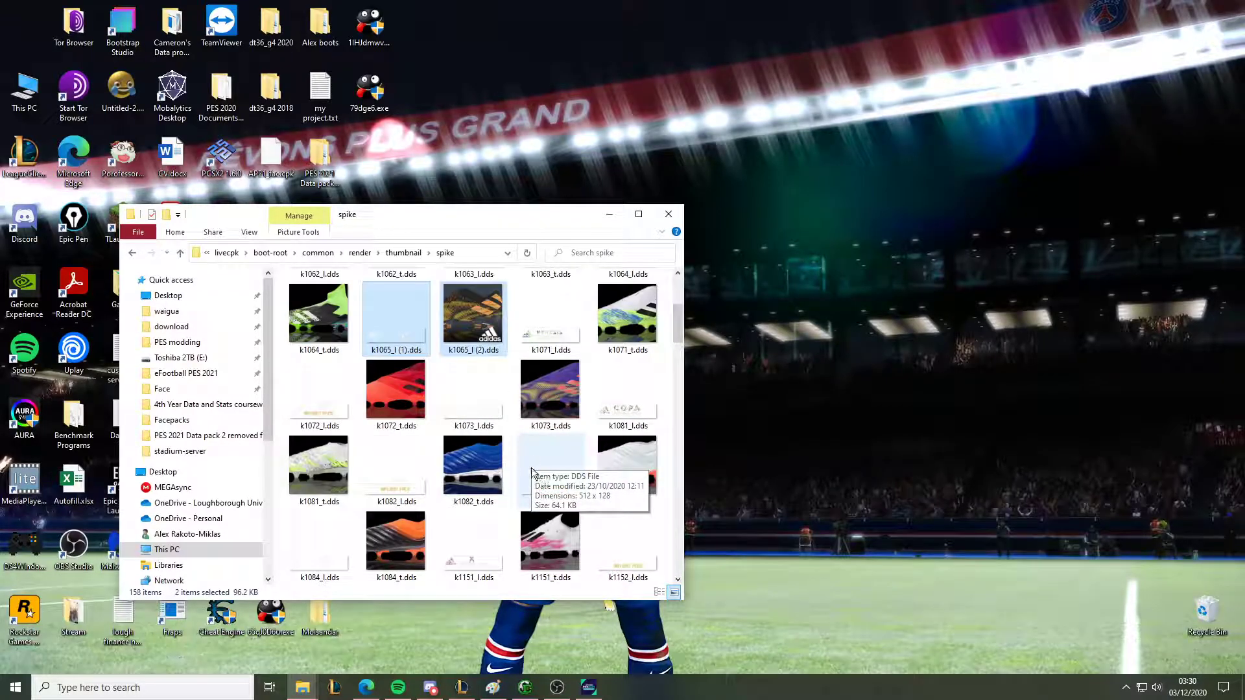
{"action": "scroll", "coordinate": [531, 467], "scroll_direction": "up", "scroll_amount": 3}
{"action": "scroll", "coordinate": [564, 476], "scroll_direction": "down", "scroll_amount": 5}
{"action": "scroll", "coordinate": [571, 478], "scroll_direction": "up", "scroll_amount": 5}
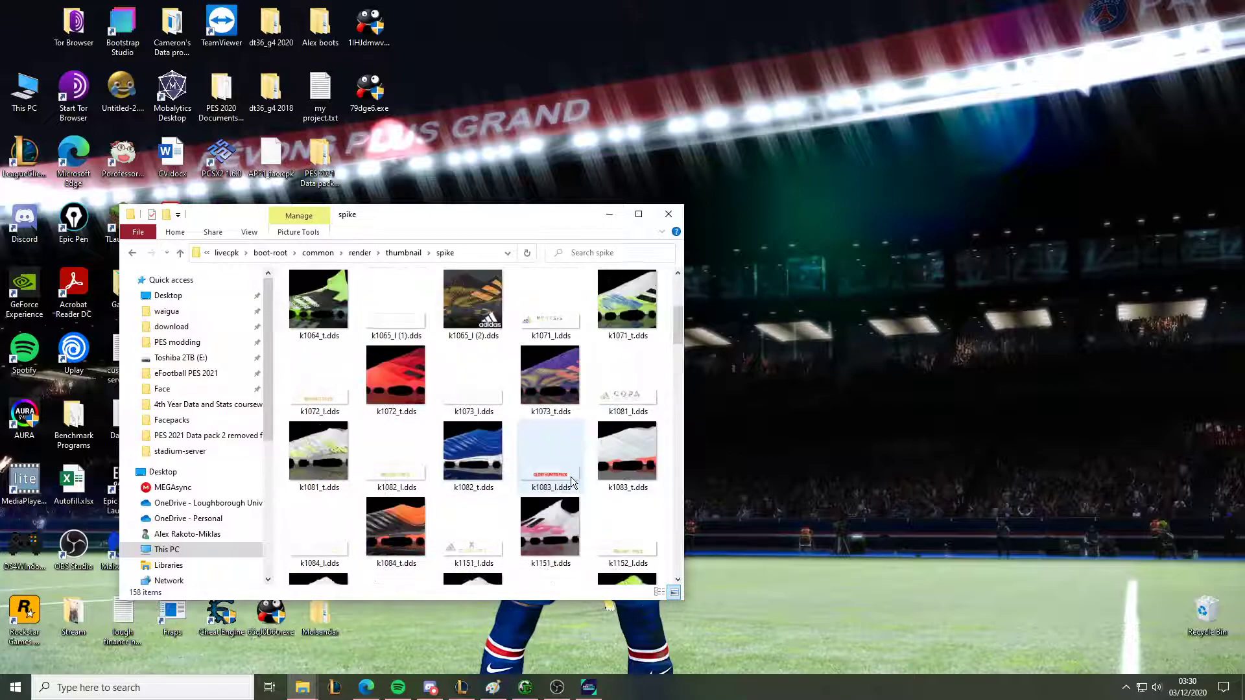
{"action": "scroll", "coordinate": [550, 496], "scroll_direction": "down", "scroll_amount": 3}
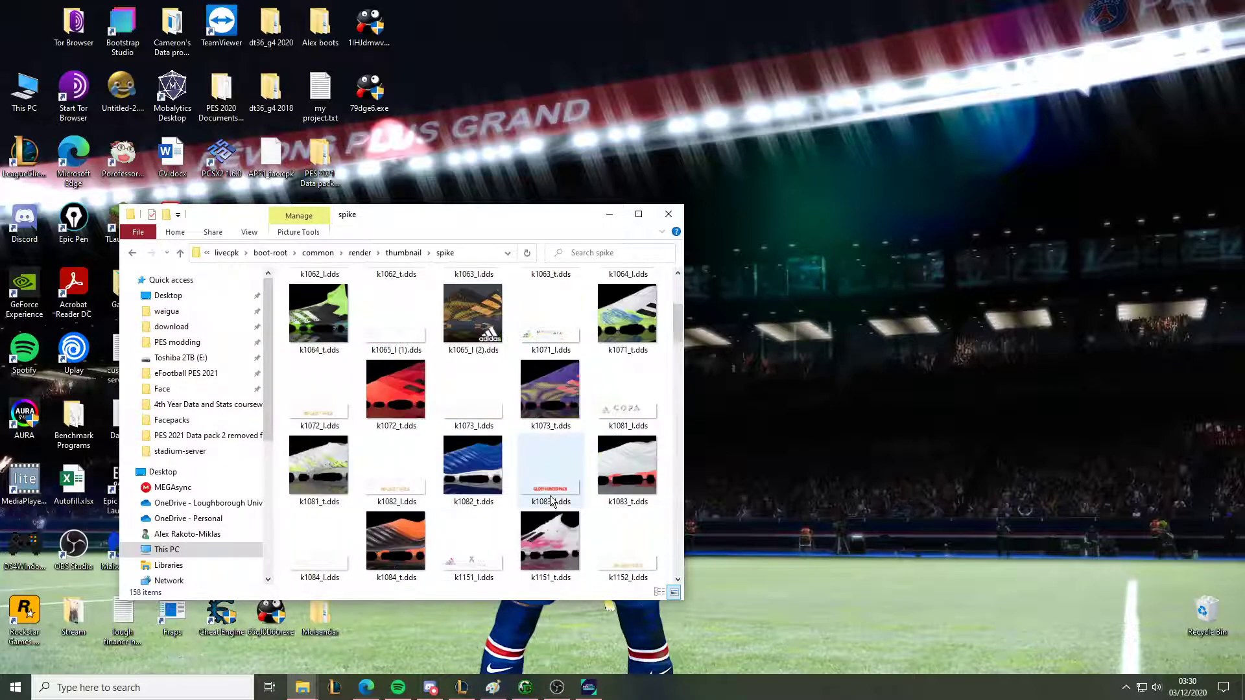
{"action": "scroll", "coordinate": [551, 500], "scroll_direction": "down", "scroll_amount": 3}
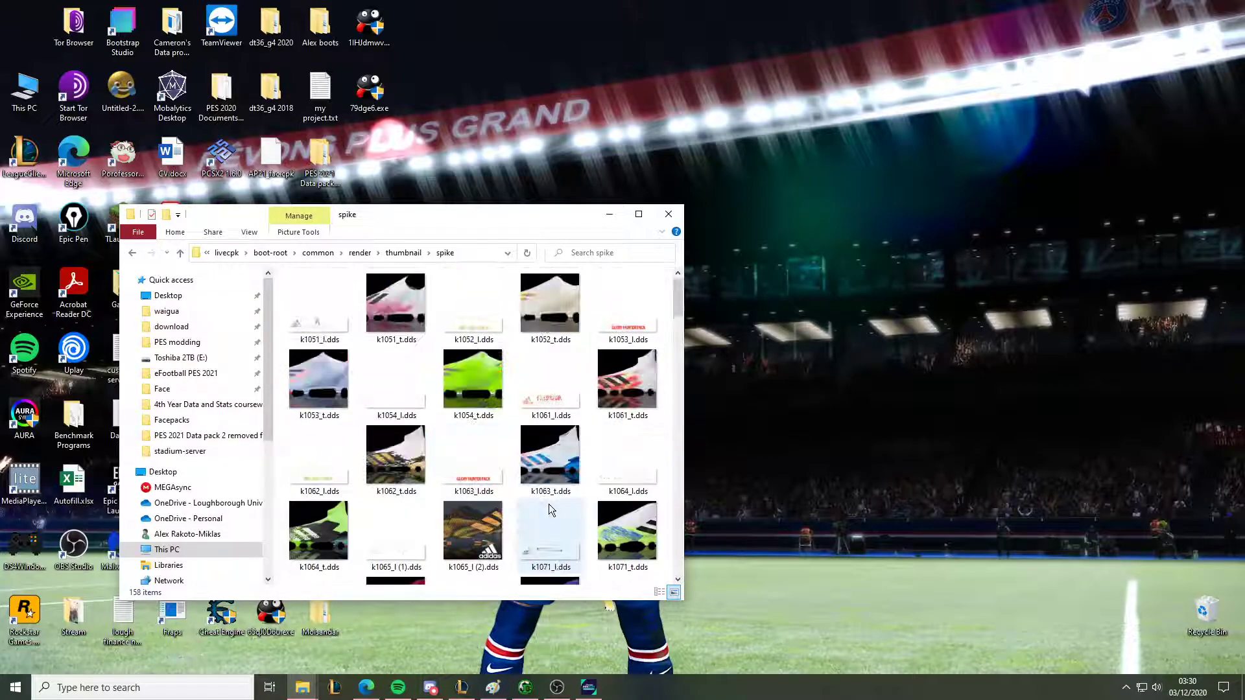
{"action": "scroll", "coordinate": [517, 488], "scroll_direction": "up", "scroll_amount": 3}
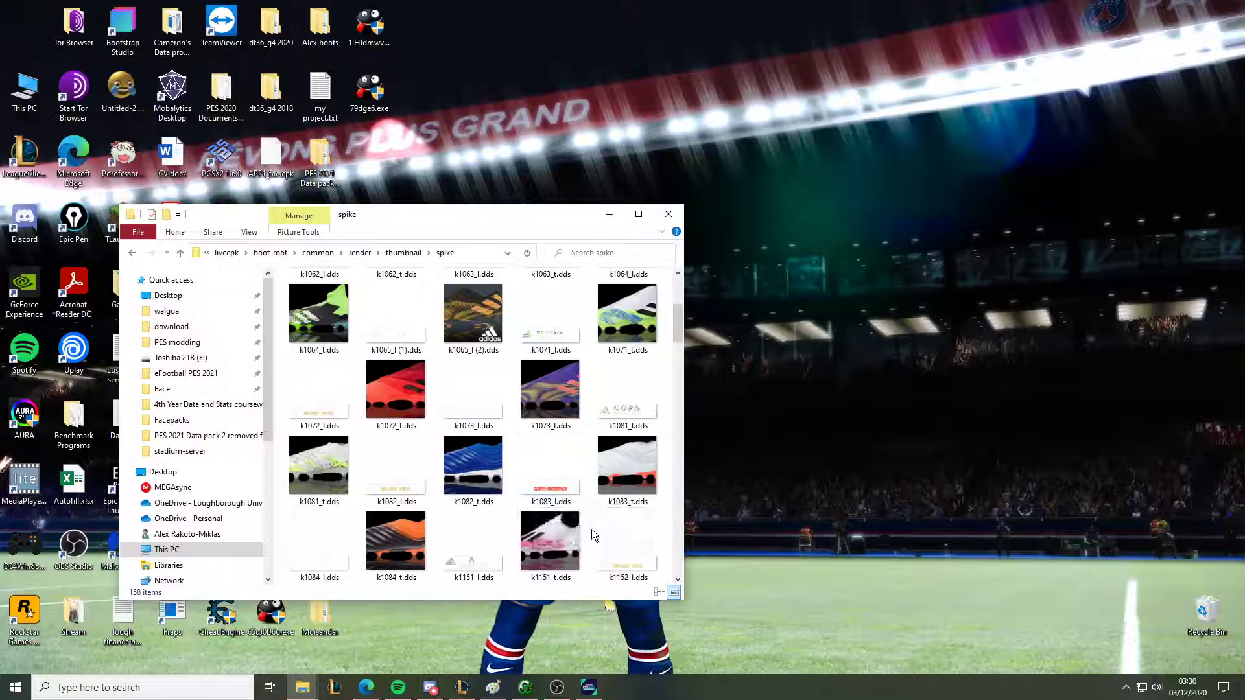
{"action": "scroll", "coordinate": [558, 529], "scroll_direction": "down", "scroll_amount": 5}
{"action": "scroll", "coordinate": [554, 531], "scroll_direction": "up", "scroll_amount": 3}
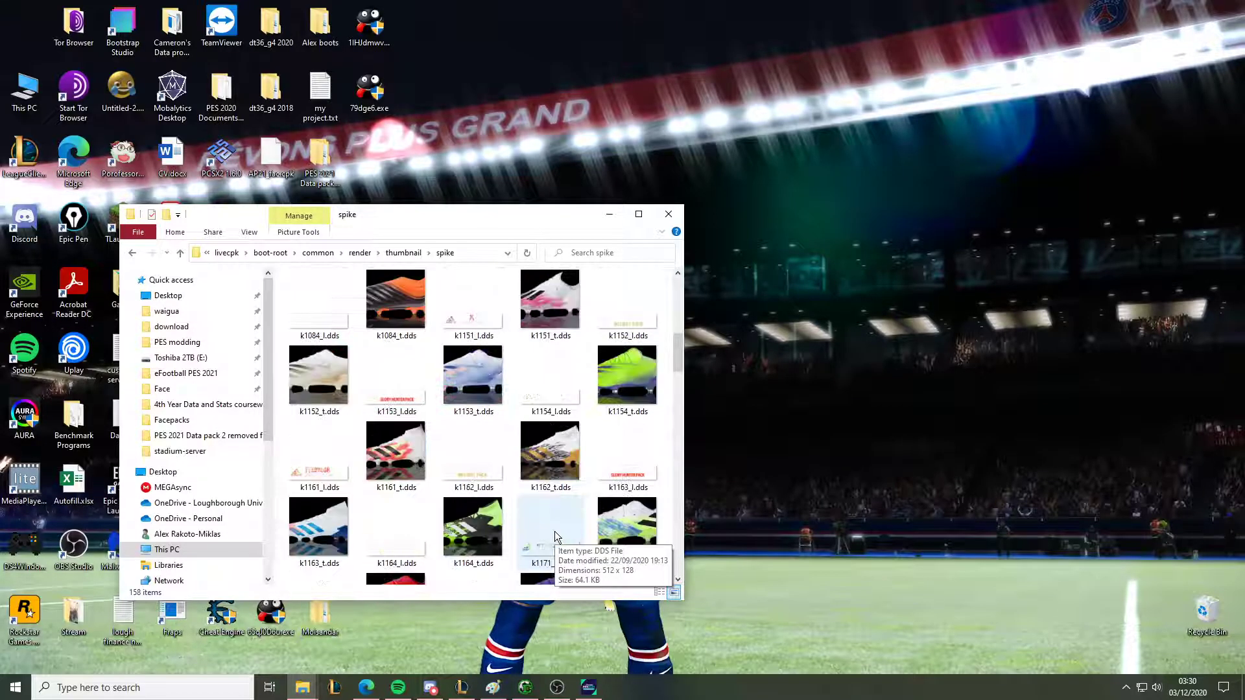
{"action": "scroll", "coordinate": [555, 531], "scroll_direction": "up", "scroll_amount": 3}
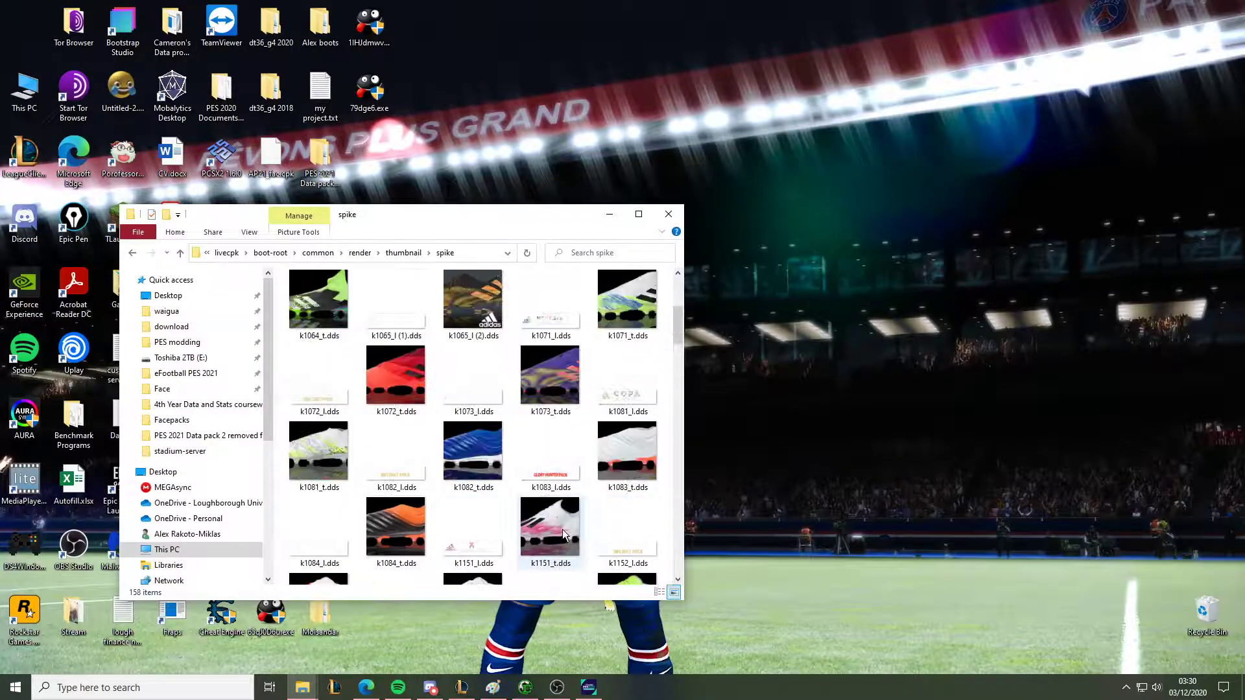
{"action": "scroll", "coordinate": [562, 530], "scroll_direction": "up", "scroll_amount": 3}
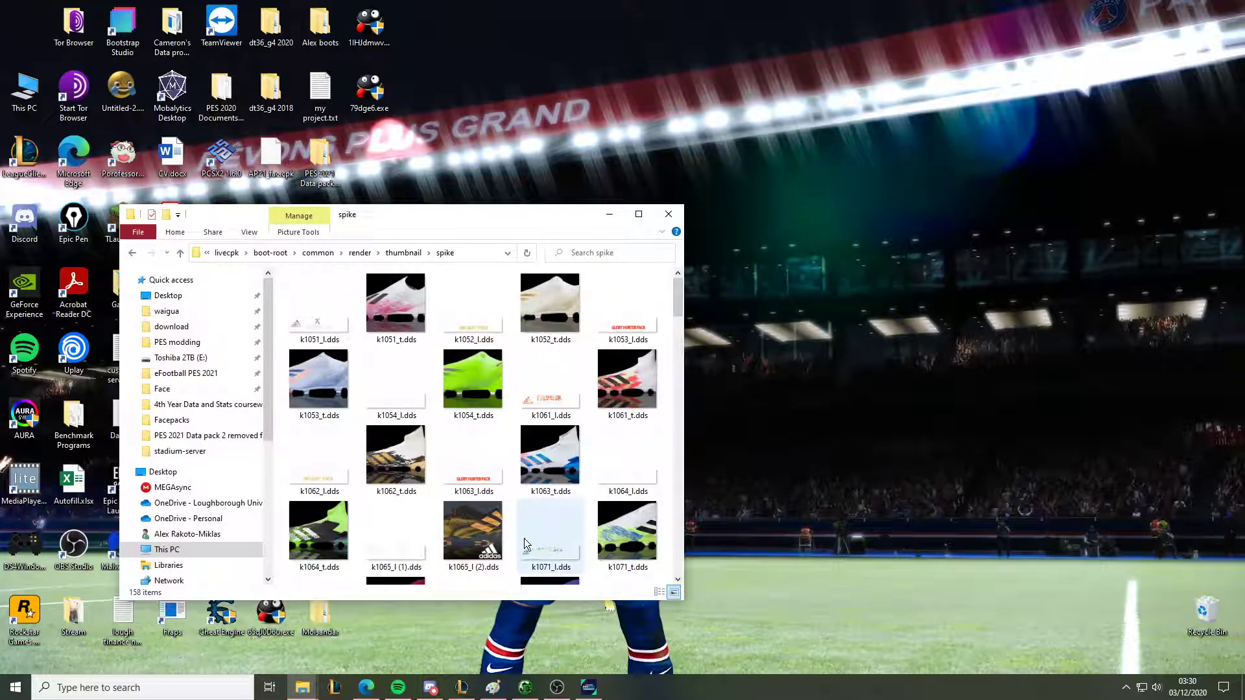
Rename the black and orange boot thumbnail k1065_l (2).dds to k1066_l.dds
{"action": "right_click", "coordinate": [462, 539]}
{"action": "left_click", "coordinate": [499, 508]}
{"action": "key", "text": "Right"}
{"action": "key", "text": "BackSpace"}
{"action": "key", "text": "BackSpace"}
{"action": "key", "text": "BackSpace"}
{"action": "key", "text": "BackSpace"}
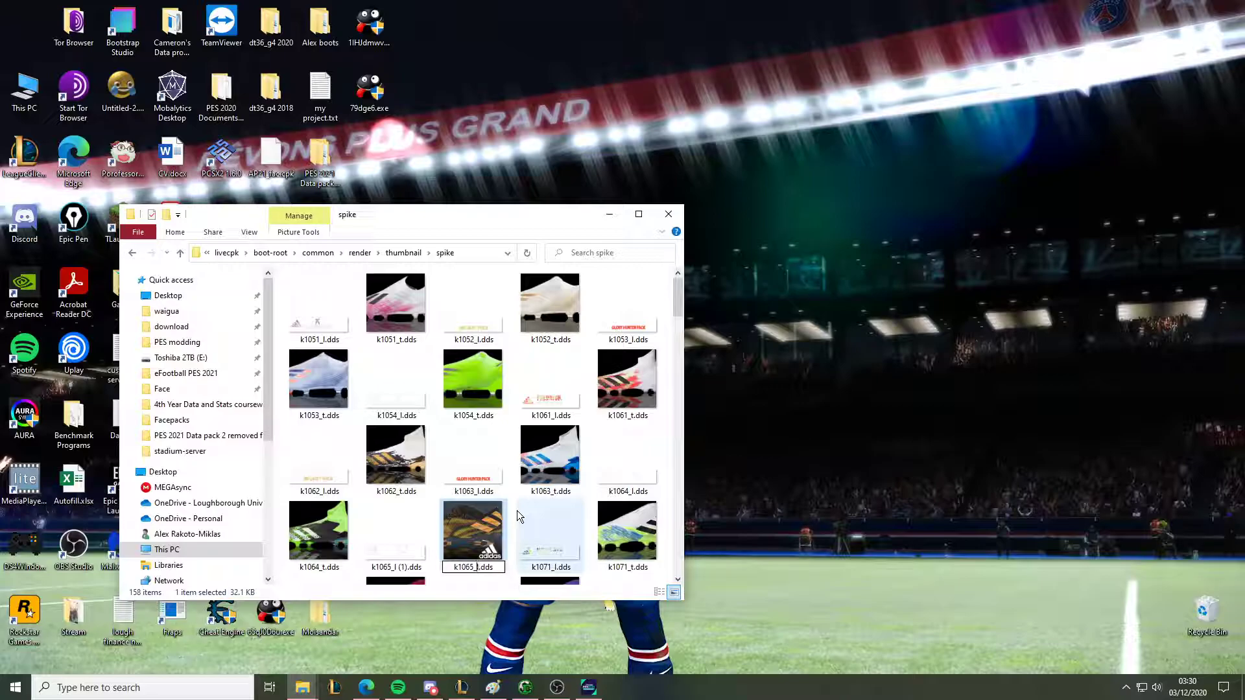
{"action": "key", "text": "BackSpace"}
{"action": "type", "text": "6"}
{"action": "key", "text": "Return"}
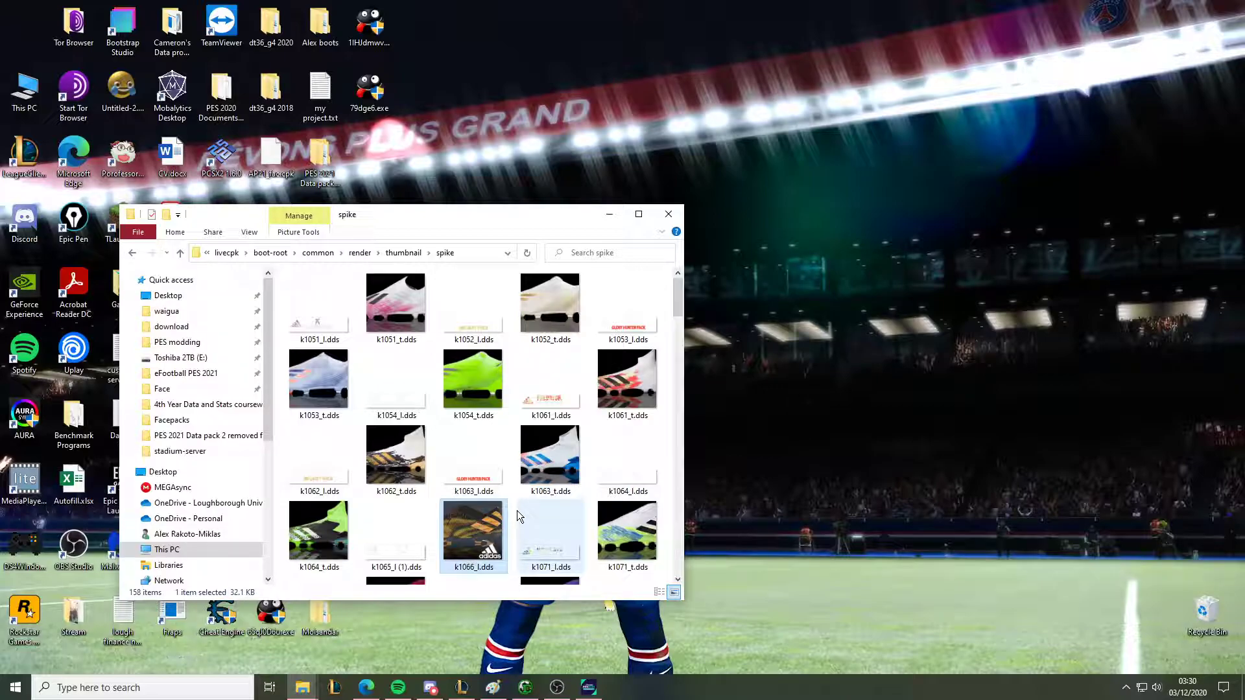
Try to rename the logo thumbnail k1065_l (1).dds to k1066_l.dds, declining the suggested numbered name
{"action": "right_click", "coordinate": [435, 527]}
{"action": "right_click", "coordinate": [404, 530]}
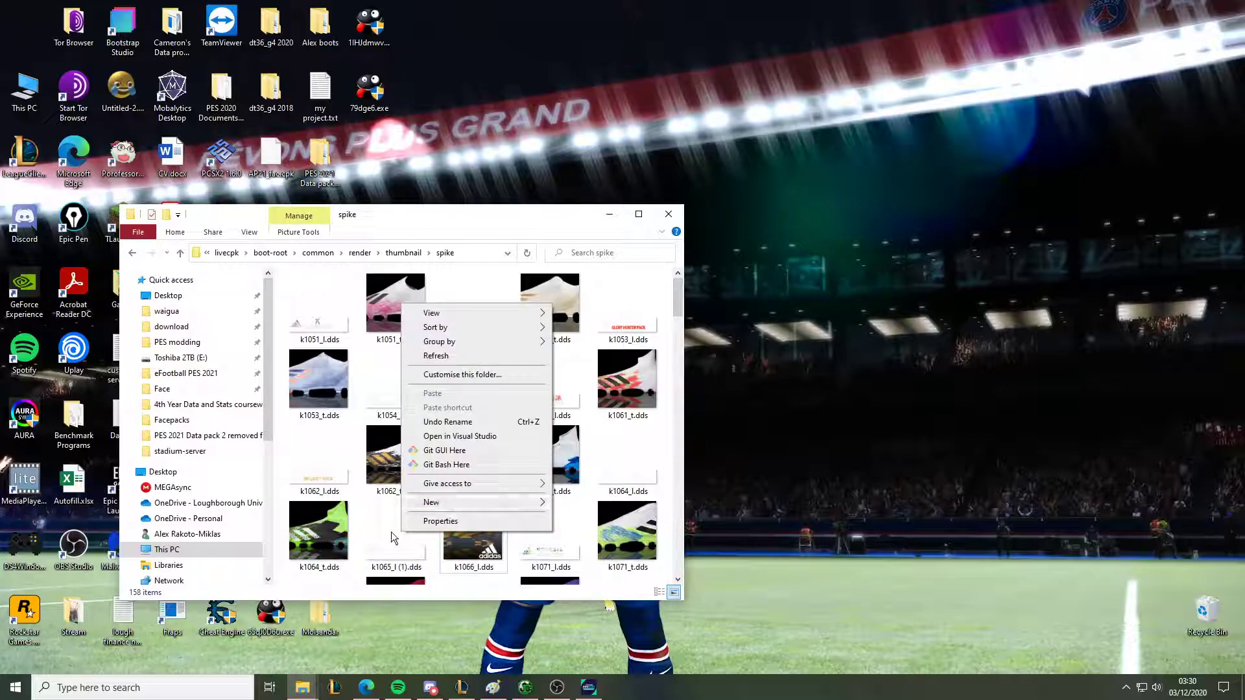
{"action": "left_click", "coordinate": [391, 532]}
{"action": "right_click", "coordinate": [387, 540]}
{"action": "left_click", "coordinate": [431, 513]}
{"action": "key", "text": "Right"}
{"action": "key", "text": "BackSpace"}
{"action": "key", "text": "BackSpace"}
{"action": "key", "text": "BackSpace"}
{"action": "key", "text": "BackSpace"}
{"action": "key", "text": "Left"}
{"action": "key", "text": "Left"}
{"action": "key", "text": "BackSpace"}
{"action": "type", "text": "6"}
{"action": "key", "text": "Return"}
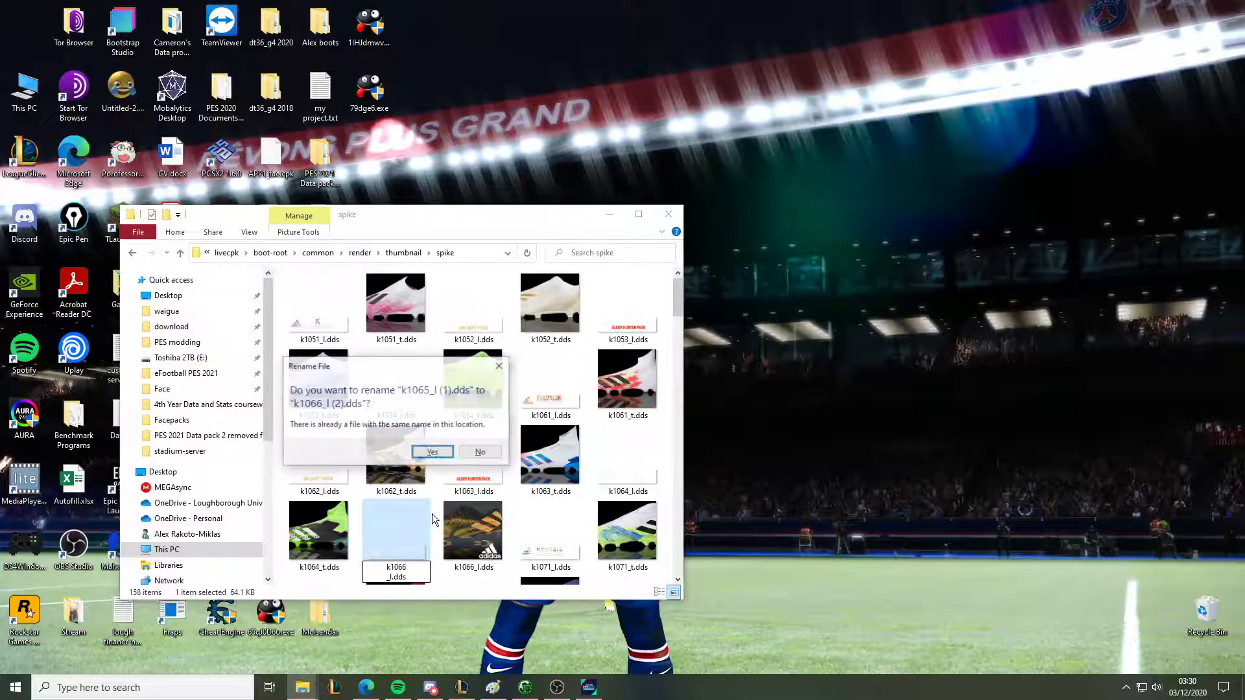
{"action": "left_click", "coordinate": [481, 452]}
Rename the logo thumbnail k1065_l (1).dds in the livecpk spike folder to k1067_l.dds
{"action": "right_click", "coordinate": [403, 566]}
{"action": "left_click", "coordinate": [473, 530]}
{"action": "key", "text": "Right"}
{"action": "key", "text": "BackSpace"}
{"action": "key", "text": "BackSpace"}
{"action": "key", "text": "BackSpace"}
{"action": "key", "text": "BackSpace"}
{"action": "key", "text": "BackSpace"}
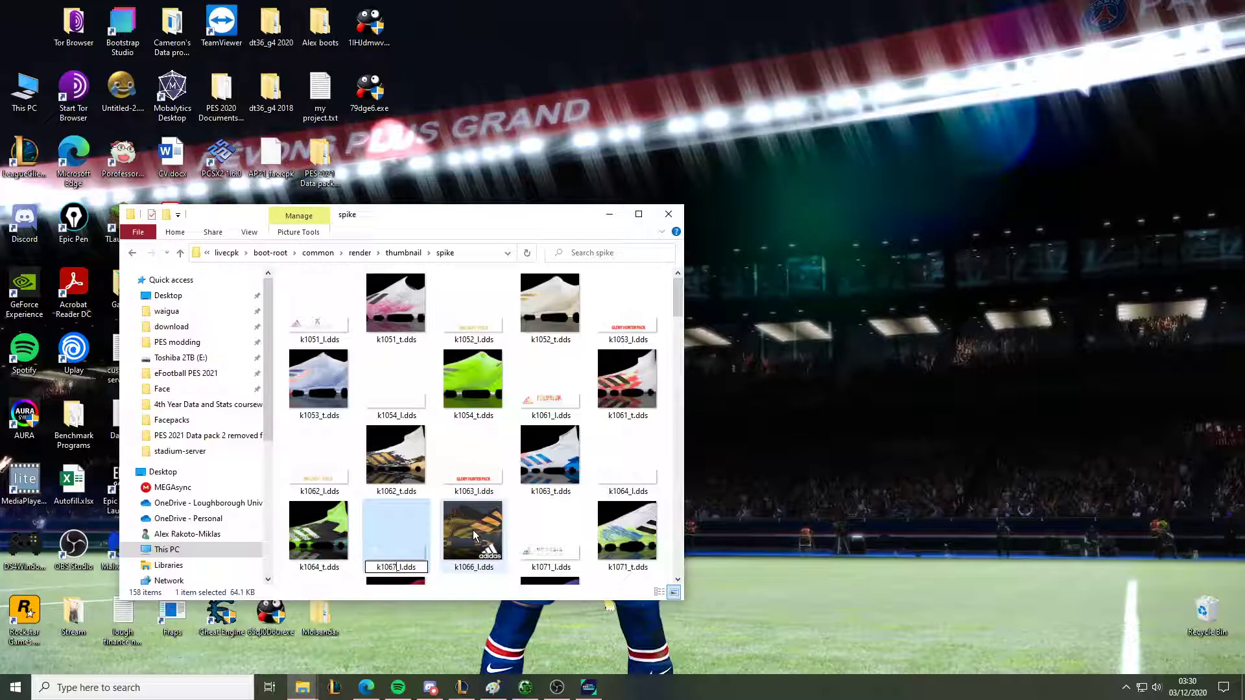
{"action": "key", "text": "Return"}
Try to rename the black and orange thumbnail k1066_l.dds to k1067_l.dds, declining the suggested numbered name
{"action": "right_click", "coordinate": [415, 542]}
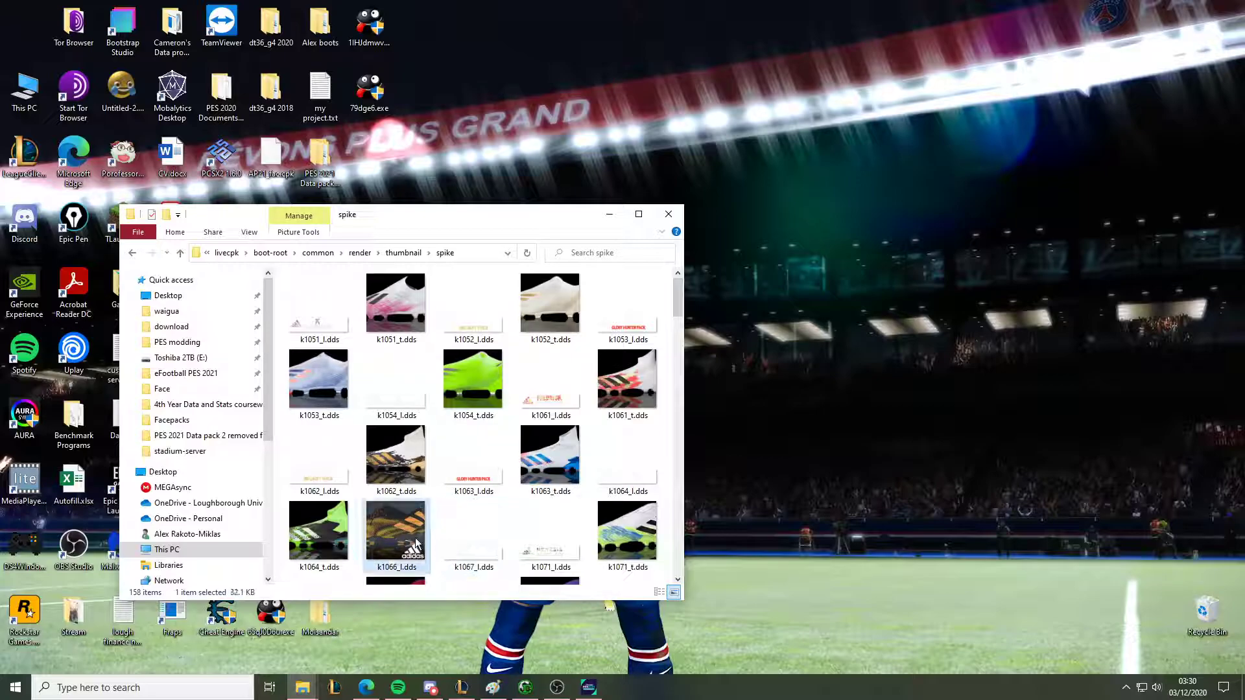
{"action": "left_click", "coordinate": [478, 513]}
{"action": "key", "text": "Right"}
{"action": "key", "text": "Left"}
{"action": "key", "text": "Left"}
{"action": "key", "text": "BackSpace"}
{"action": "type", "text": "7"}
{"action": "key", "text": "Return"}
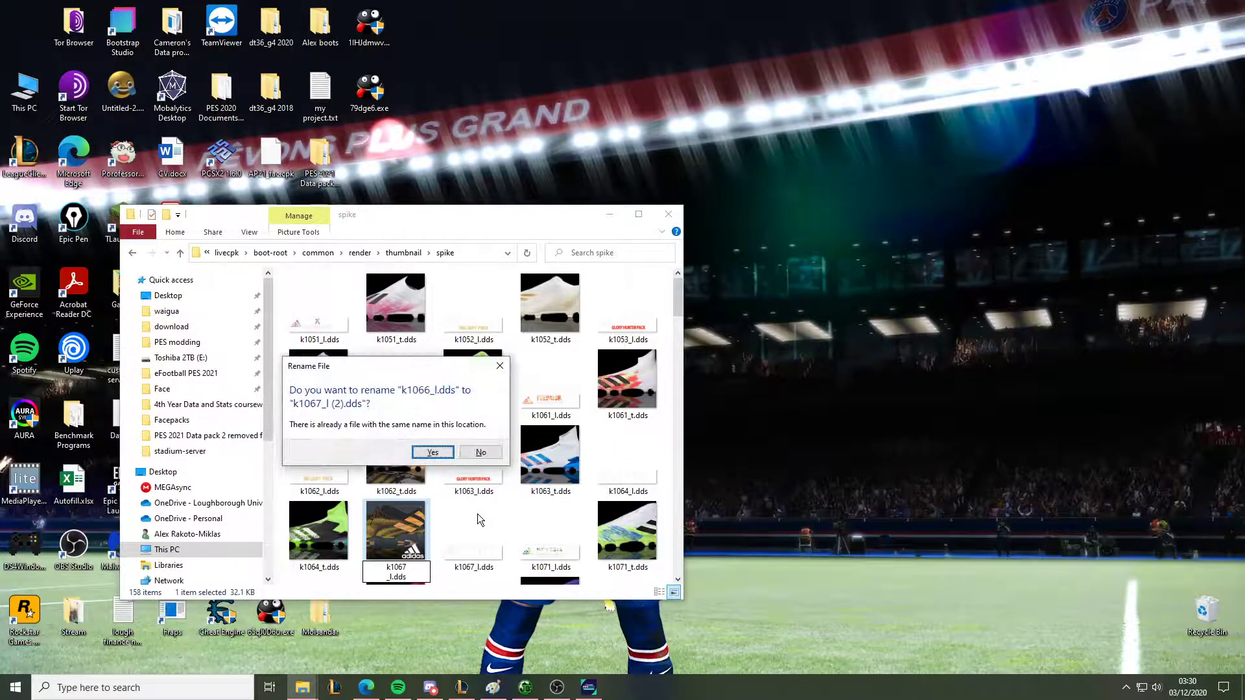
{"action": "left_click", "coordinate": [480, 453]}
Rename the black and orange boot thumbnail k1066_l.dds to k1068_l.dds
{"action": "right_click", "coordinate": [410, 558]}
{"action": "left_click", "coordinate": [459, 531]}
{"action": "key", "text": "Right"}
{"action": "key", "text": "Left"}
{"action": "key", "text": "Left"}
{"action": "key", "text": "BackSpace"}
{"action": "type", "text": "8"}
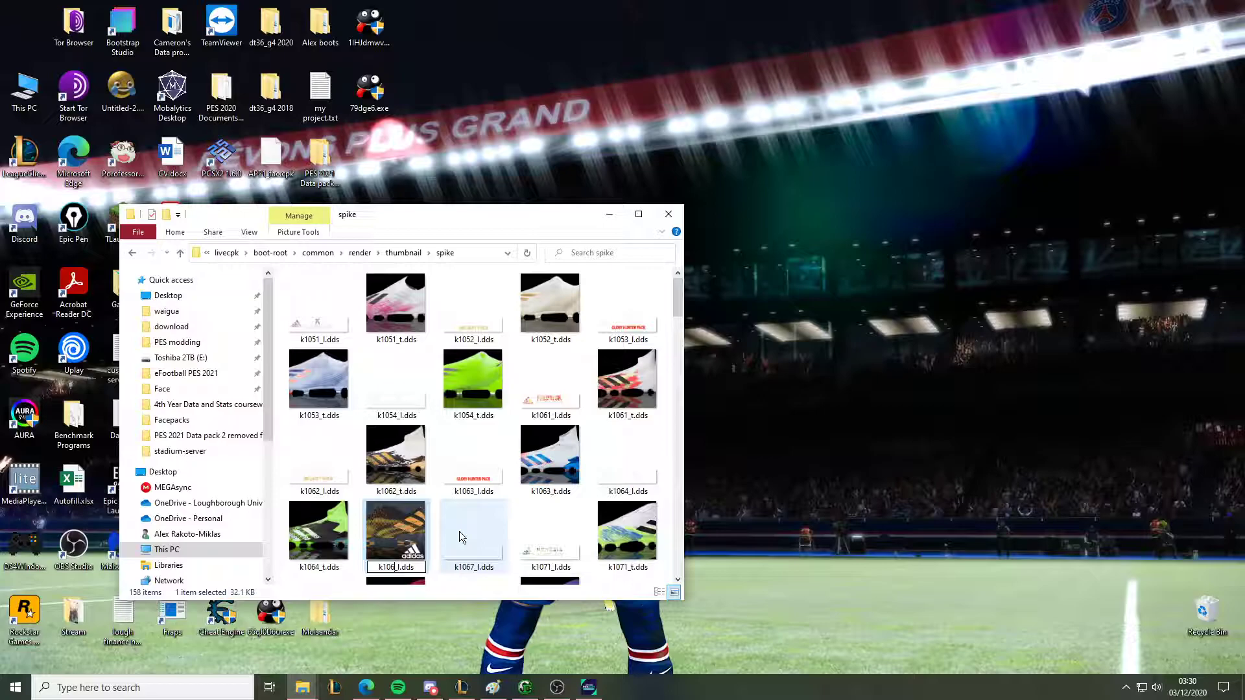
{"action": "key", "text": "Return"}
Rename the black and orange boot thumbnail k1068_l.dds in the livecpk spike folder to k1068_t.dds
{"action": "right_click", "coordinate": [401, 516]}
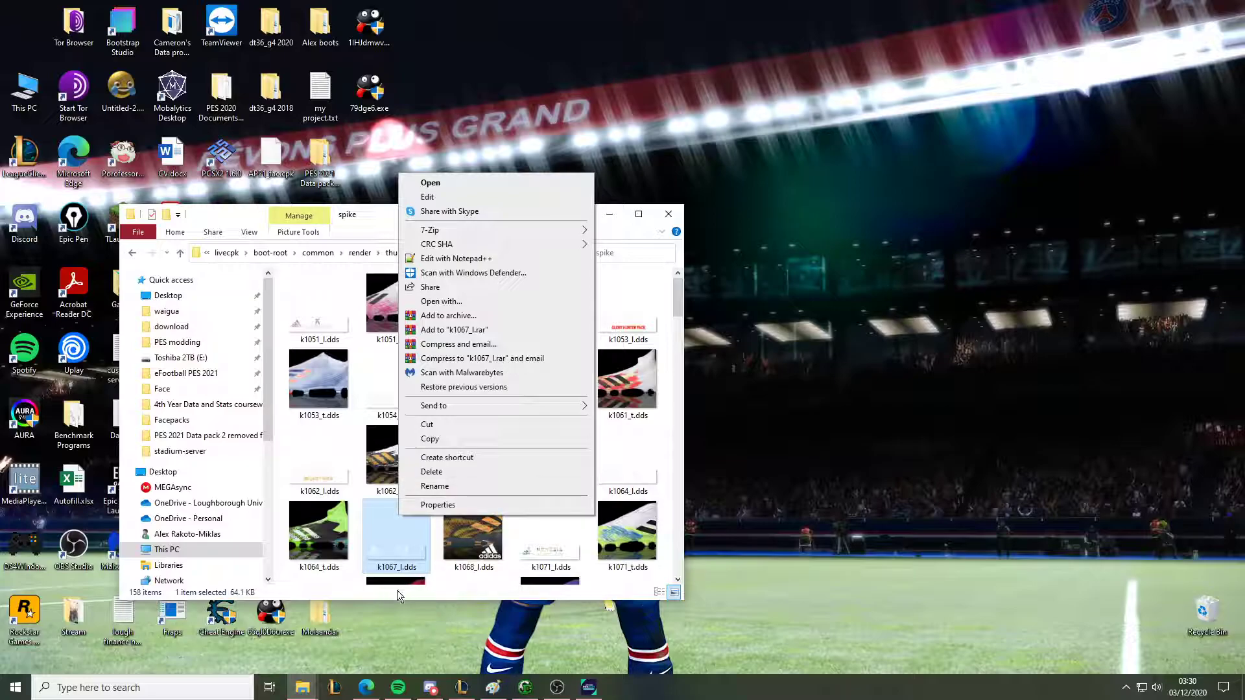
{"action": "left_click", "coordinate": [302, 687]}
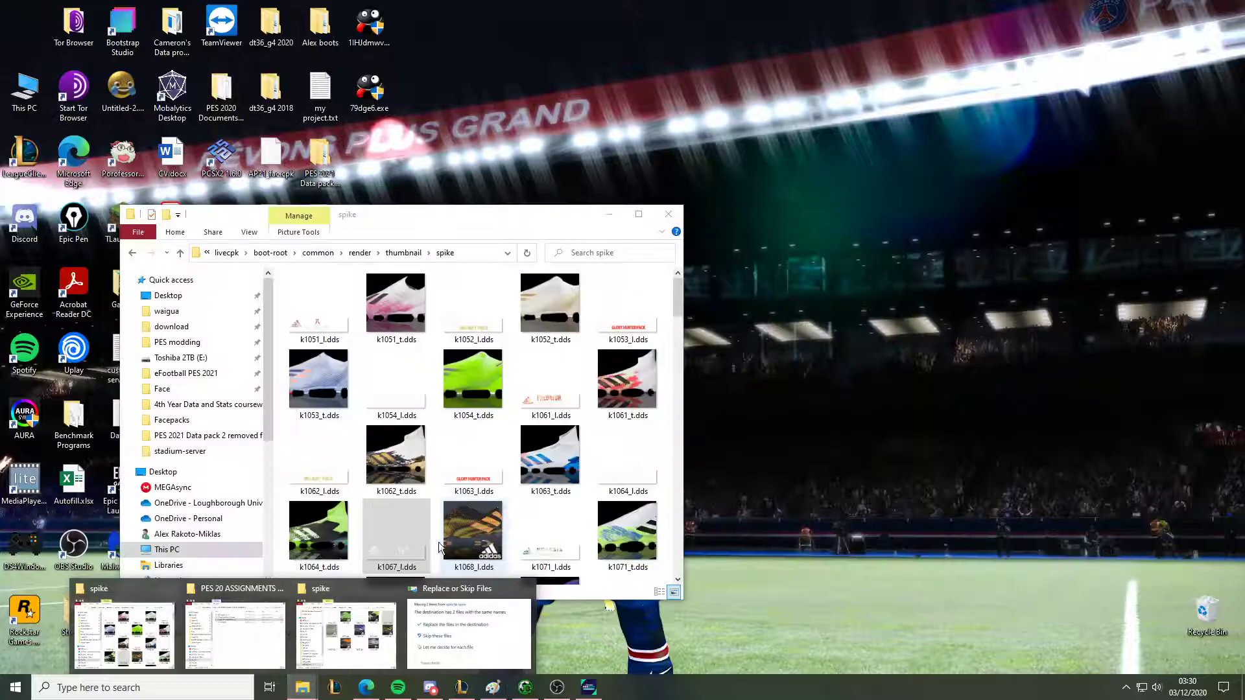
{"action": "left_click", "coordinate": [478, 537]}
{"action": "right_click", "coordinate": [478, 537]}
{"action": "left_click", "coordinate": [519, 506]}
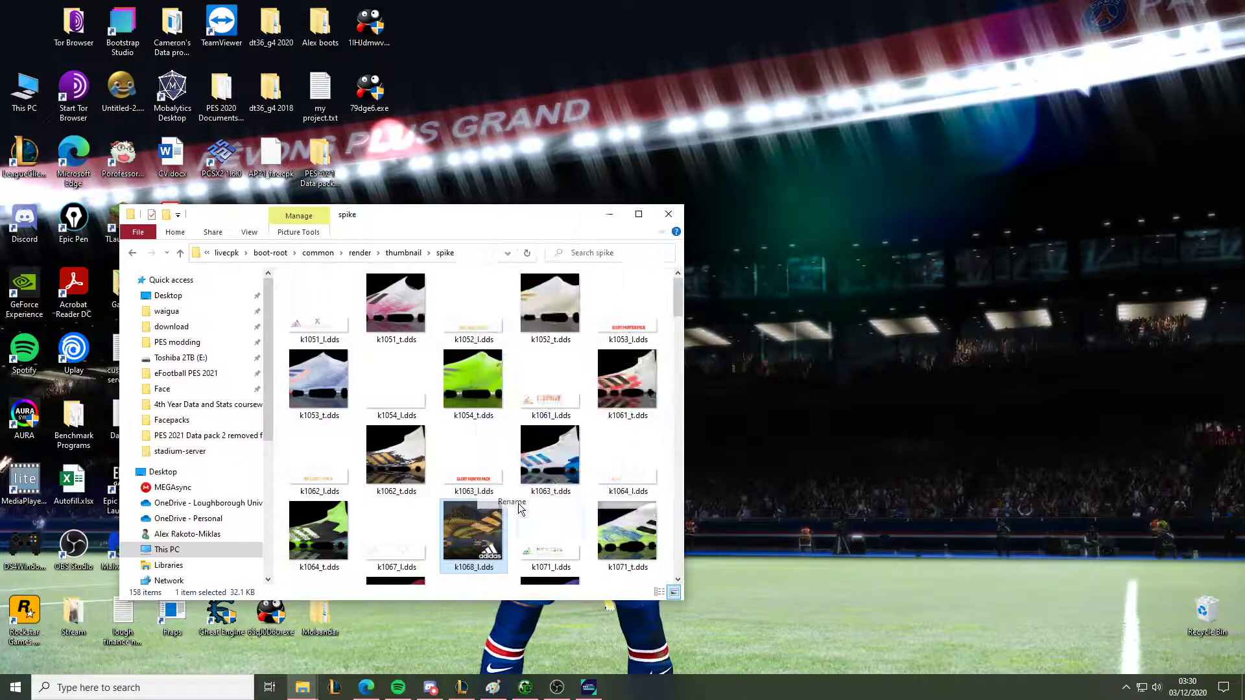
{"action": "type", "text": "t"}
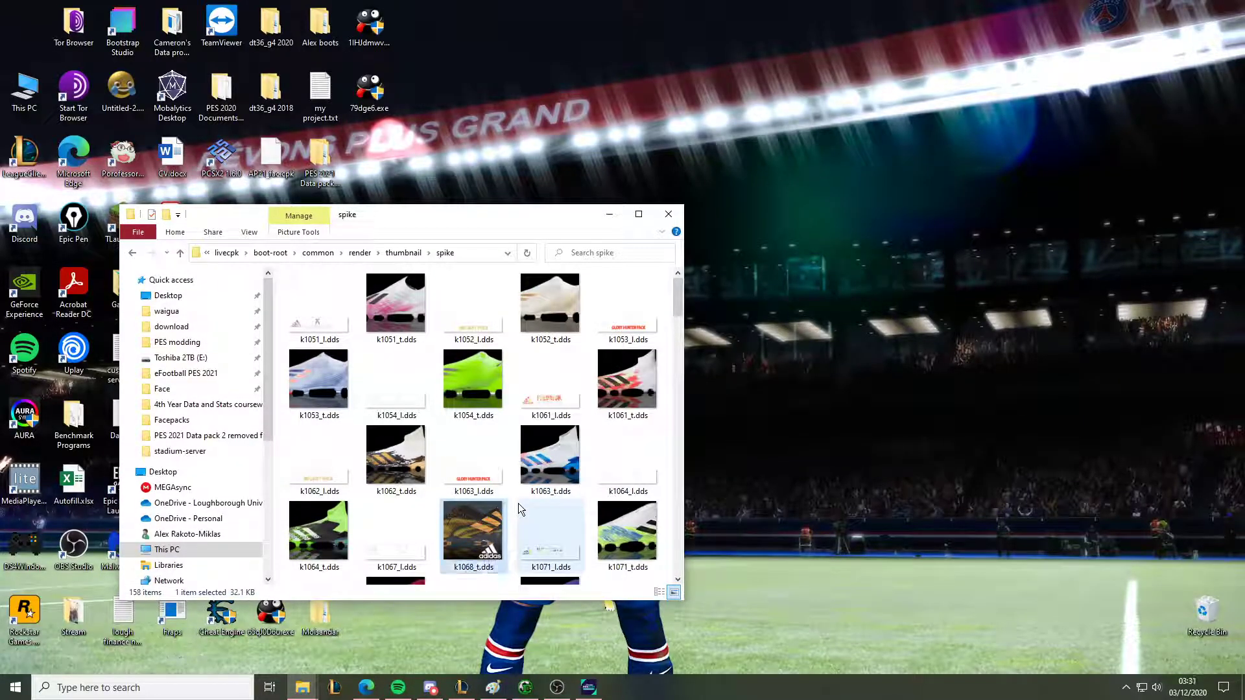
{"action": "key", "text": "Return"}
Rename the logo thumbnail k1067_l.dds in the livecpk spike folder to k1065_l.dds
{"action": "right_click", "coordinate": [406, 532]}
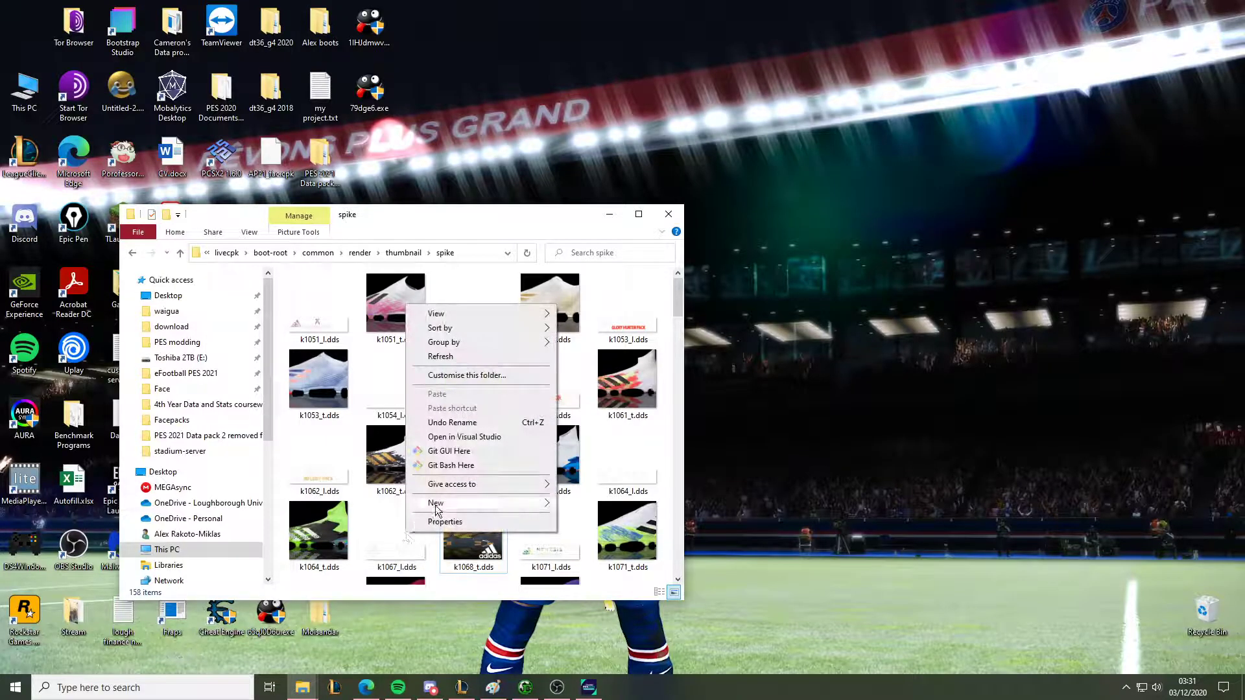
{"action": "left_click", "coordinate": [376, 539]}
{"action": "right_click", "coordinate": [376, 538]}
{"action": "left_click", "coordinate": [430, 503]}
{"action": "type", "text": "k1065_"}
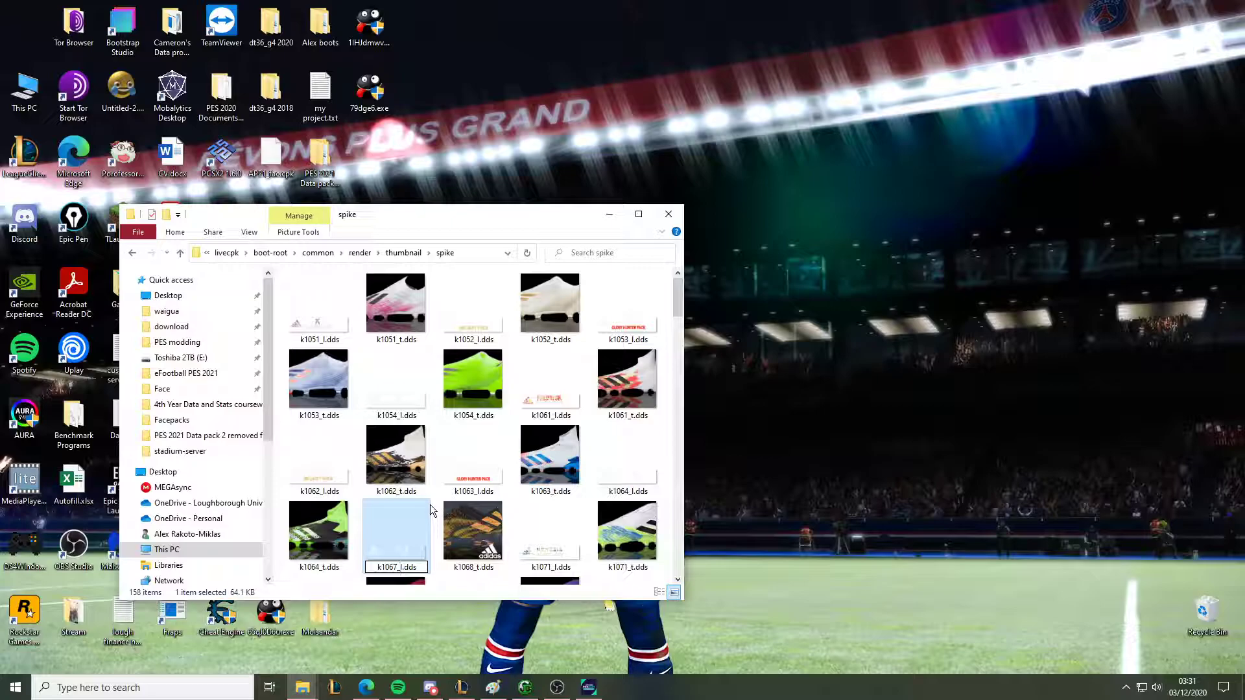
{"action": "key", "text": "Return"}
Rename the black and orange boot thumbnail k1068_t.dds to k1065_t.dds
{"action": "right_click", "coordinate": [445, 515]}
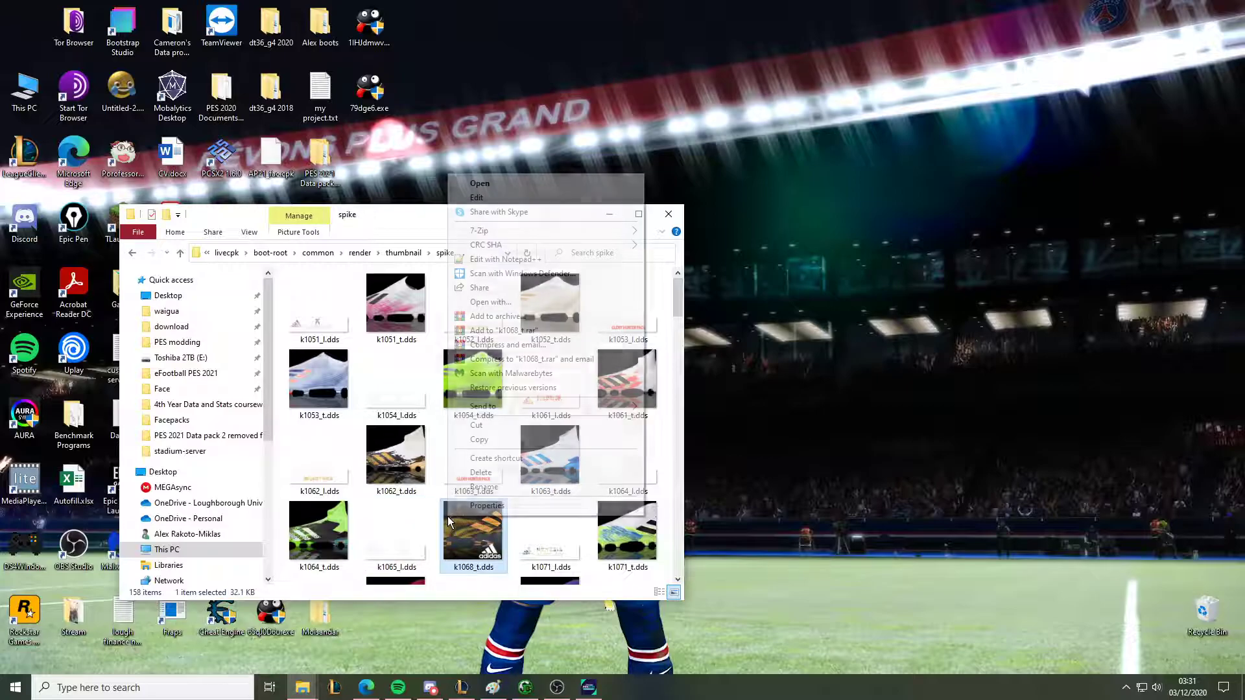
{"action": "left_click", "coordinate": [494, 487]}
{"action": "type", "text": "k1065"}
{"action": "key", "text": "Return"}
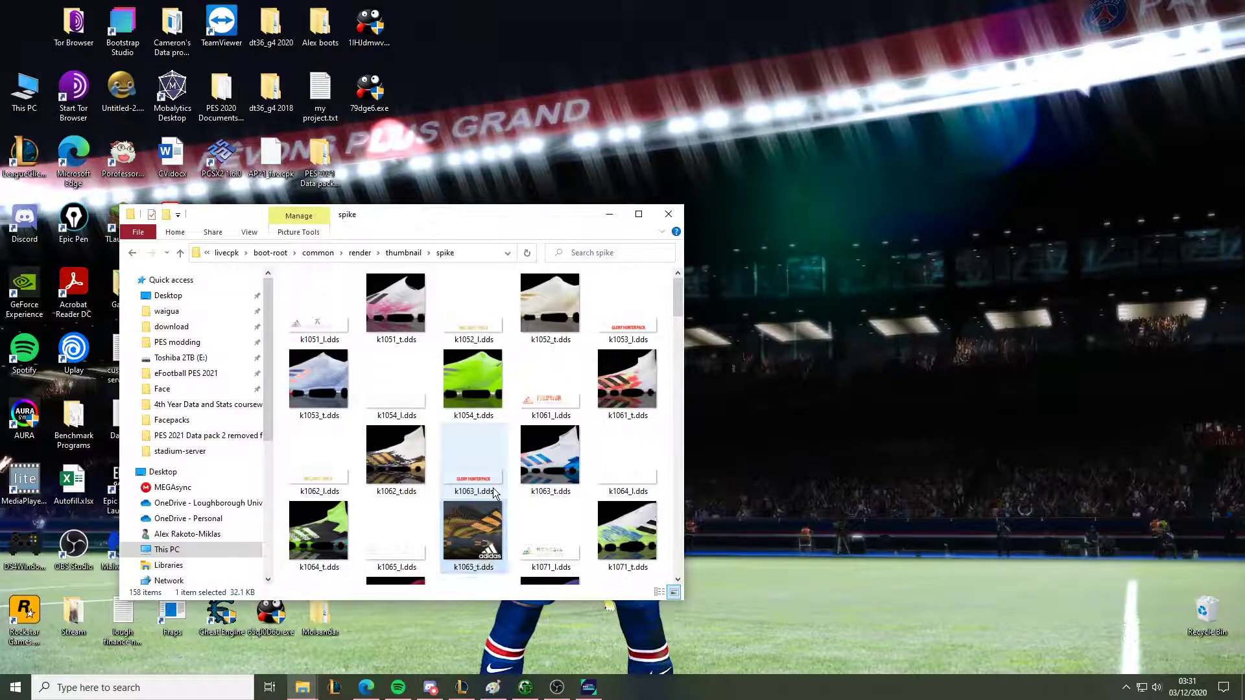
{"action": "left_click", "coordinate": [403, 532]}
{"action": "left_click", "coordinate": [525, 687]}
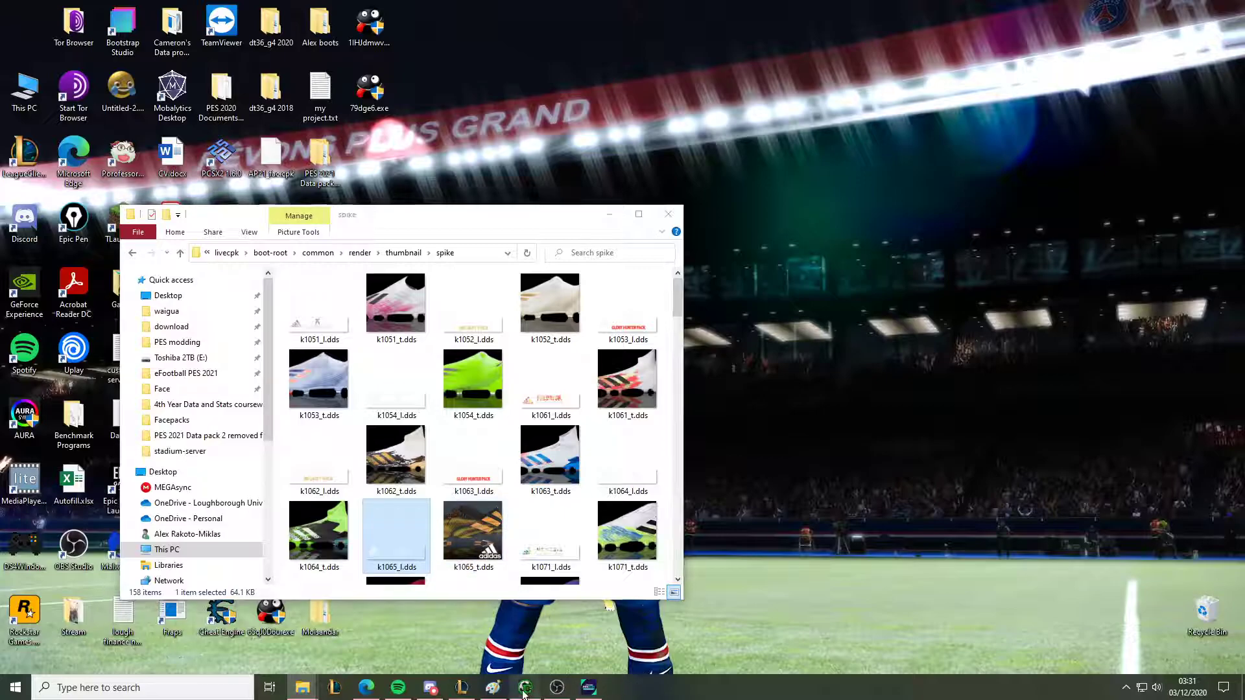
{"action": "left_click", "coordinate": [525, 688]}
{"action": "left_click", "coordinate": [461, 509]}
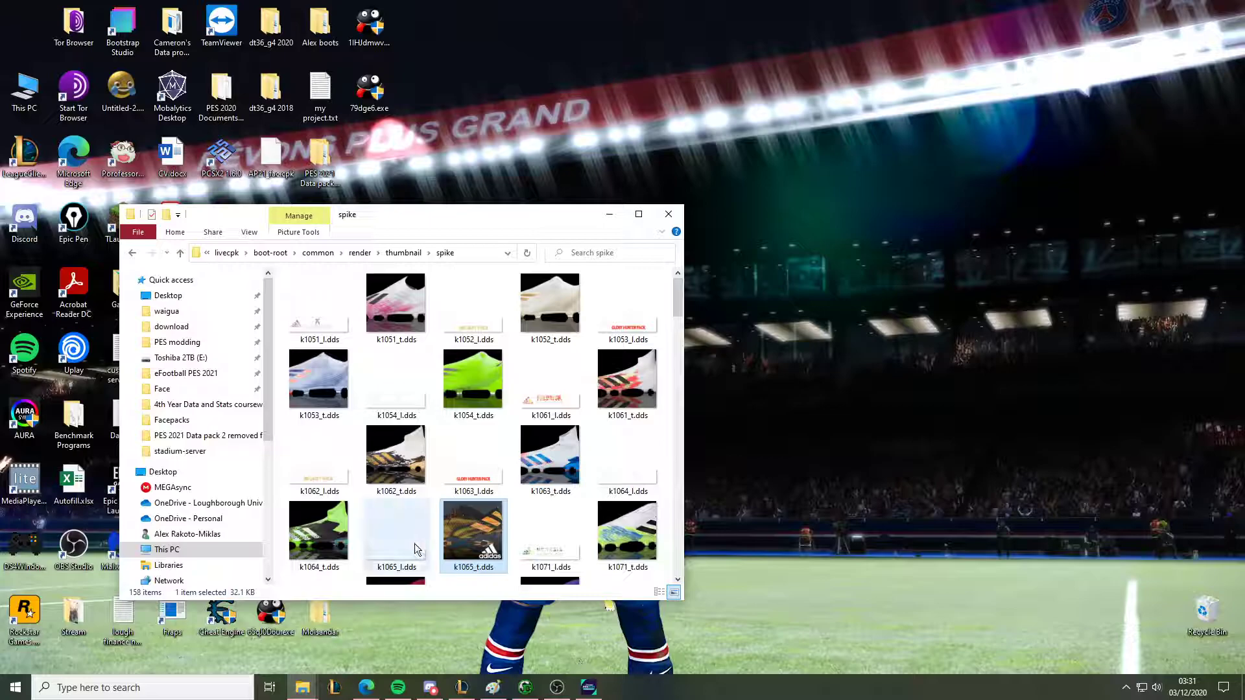
Switch to the dt80_300E_x64 Explorer window and open its Asset\model\character\boots folder
{"action": "left_click", "coordinate": [302, 686]}
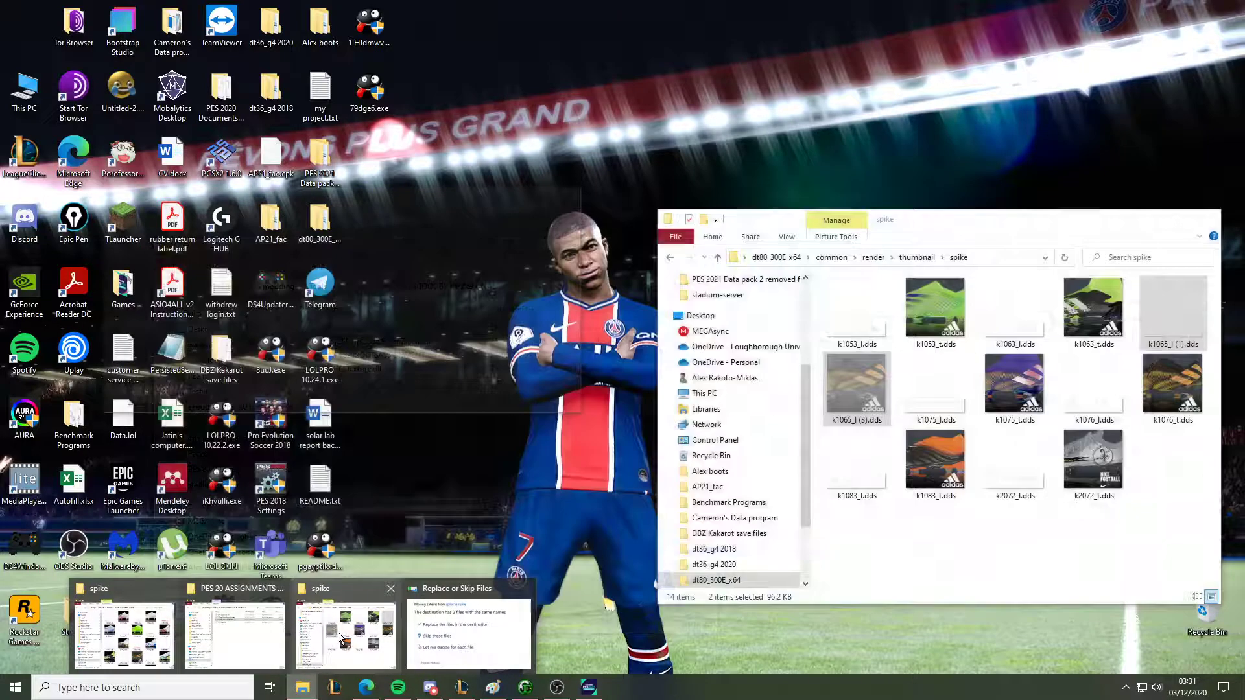
{"action": "left_click", "coordinate": [339, 639]}
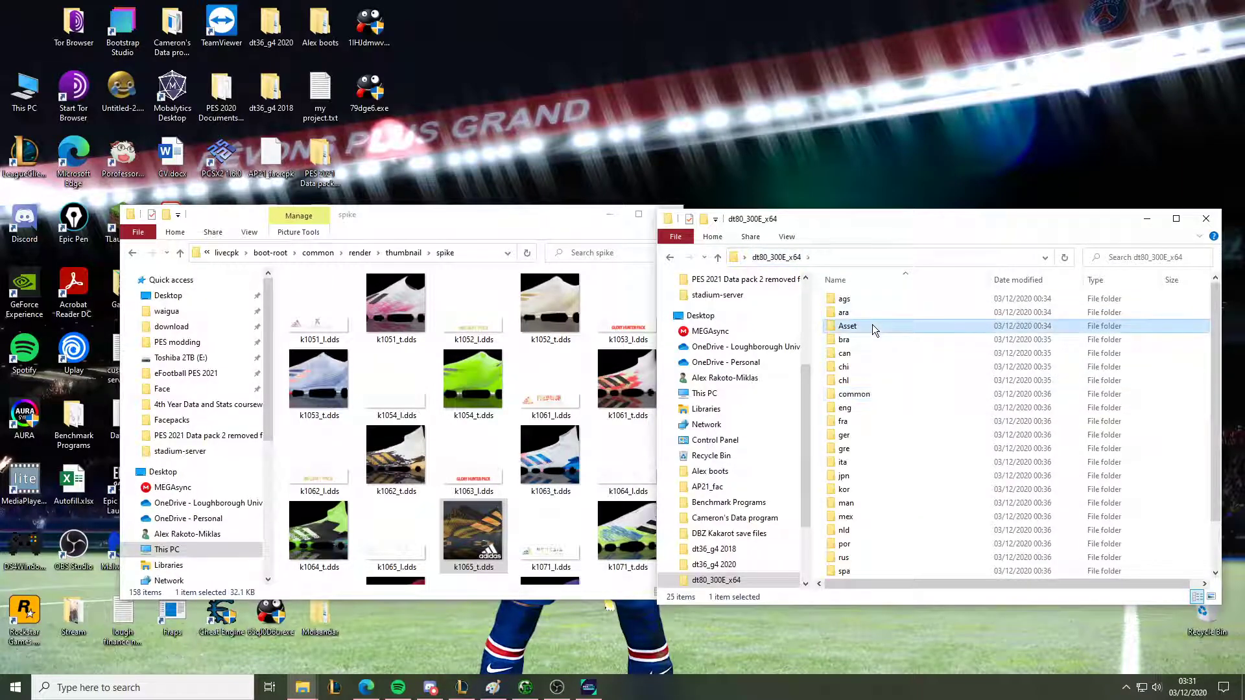
{"action": "double_click", "coordinate": [873, 324]}
{"action": "left_click", "coordinate": [864, 299]}
{"action": "double_click", "coordinate": [863, 300]}
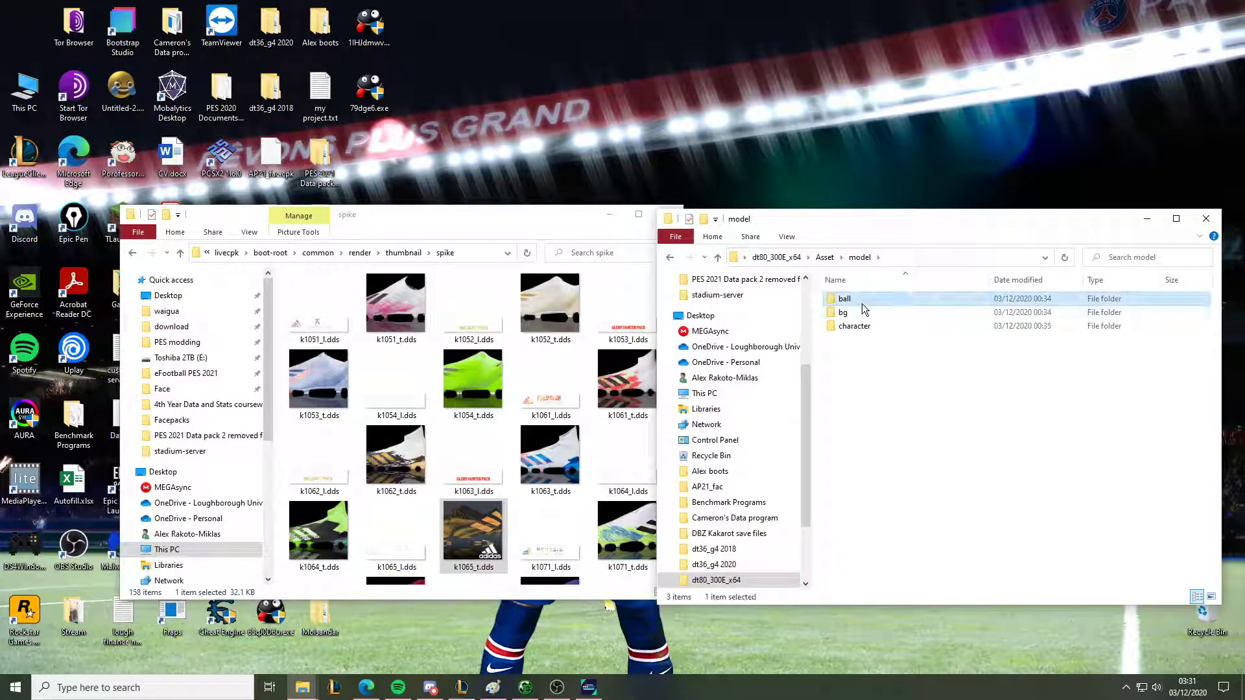
{"action": "double_click", "coordinate": [862, 299]}
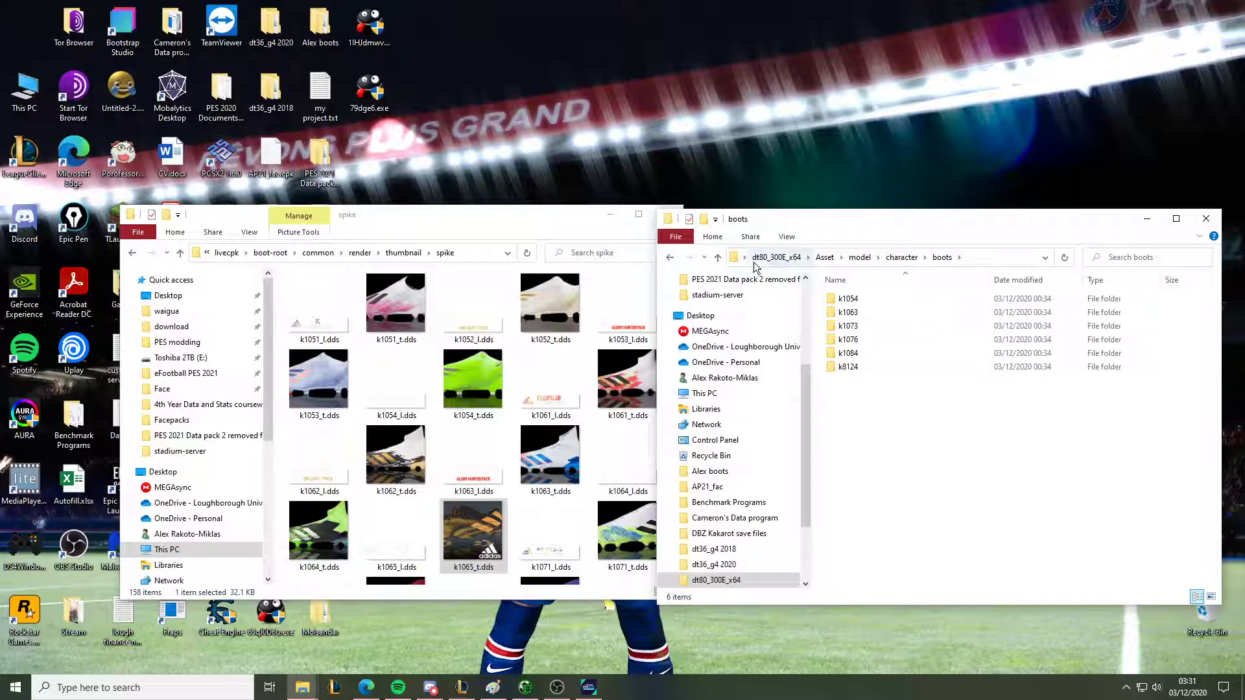
Check the black and orange boot's ID among the thumbnails in dt80_300E_x64\common\render\thumbnail\spike
{"action": "left_click", "coordinate": [822, 257]}
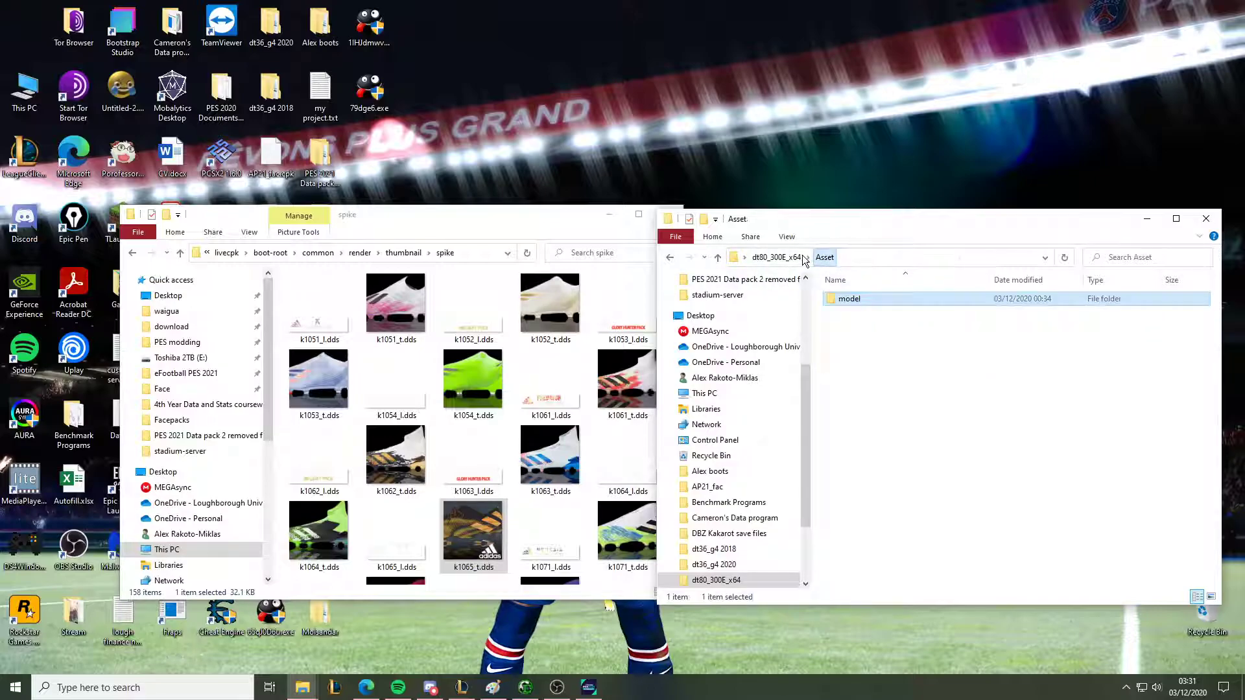
{"action": "left_click", "coordinate": [777, 258]}
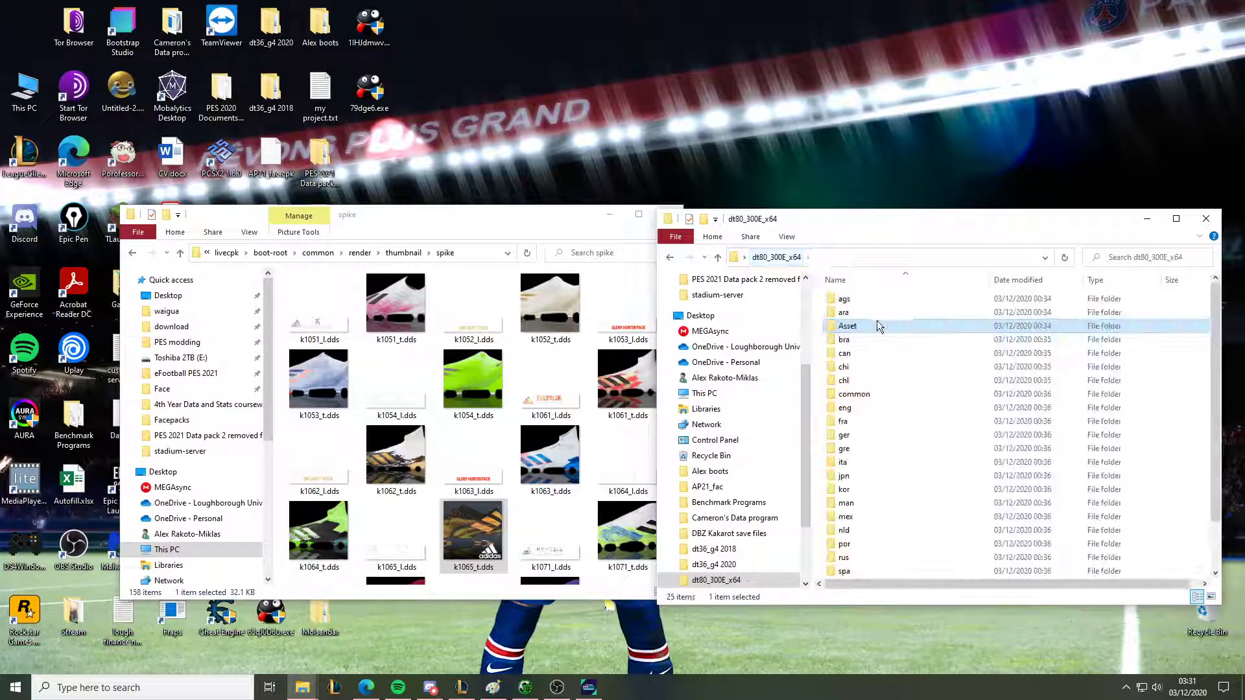
{"action": "double_click", "coordinate": [869, 394]}
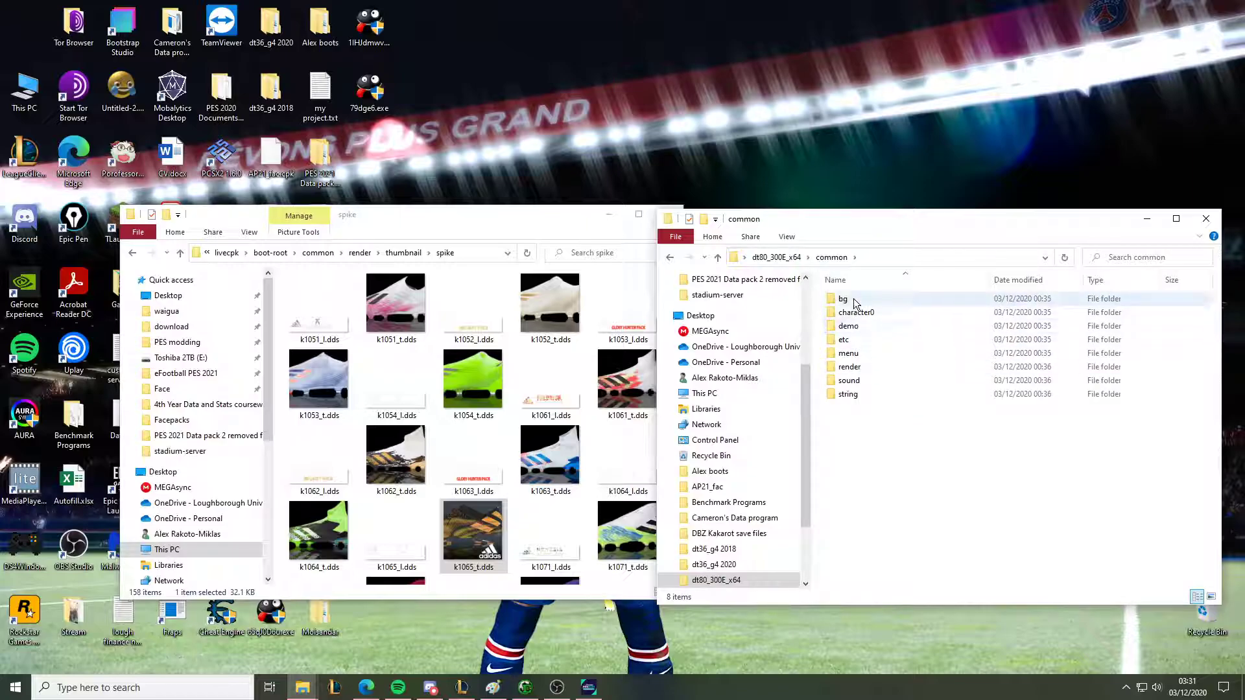
{"action": "left_click", "coordinate": [862, 394]}
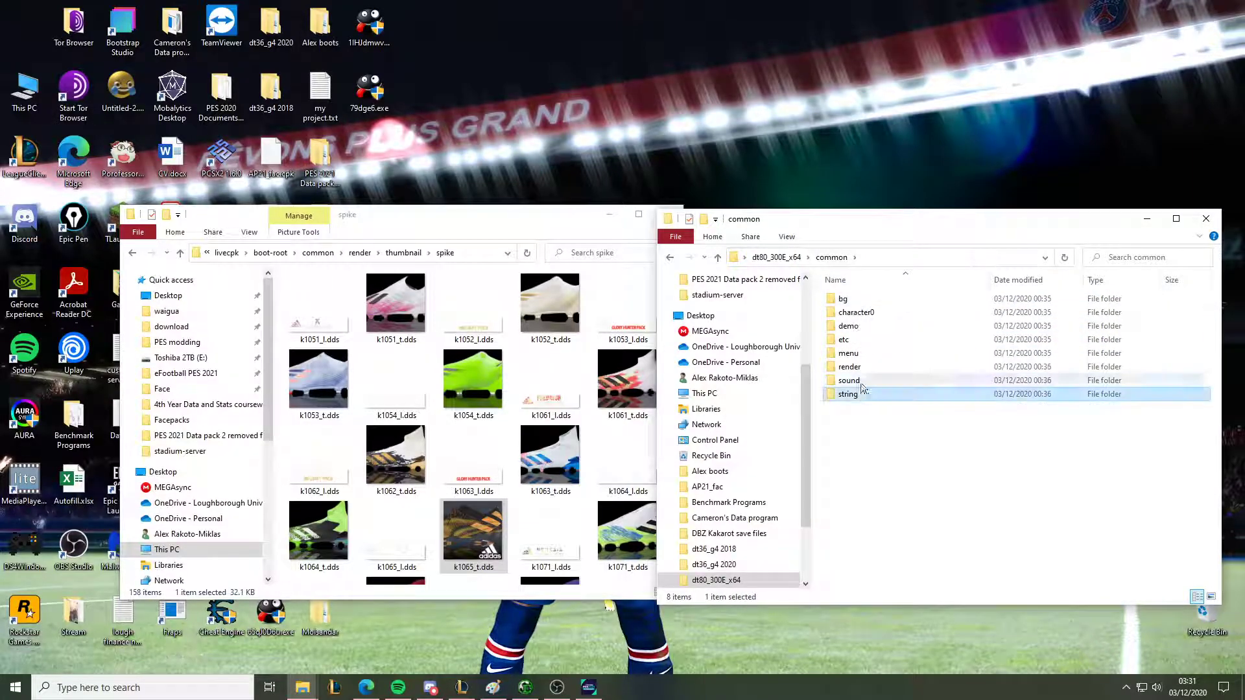
{"action": "double_click", "coordinate": [866, 366]}
{"action": "double_click", "coordinate": [870, 315]}
{"action": "double_click", "coordinate": [850, 298]}
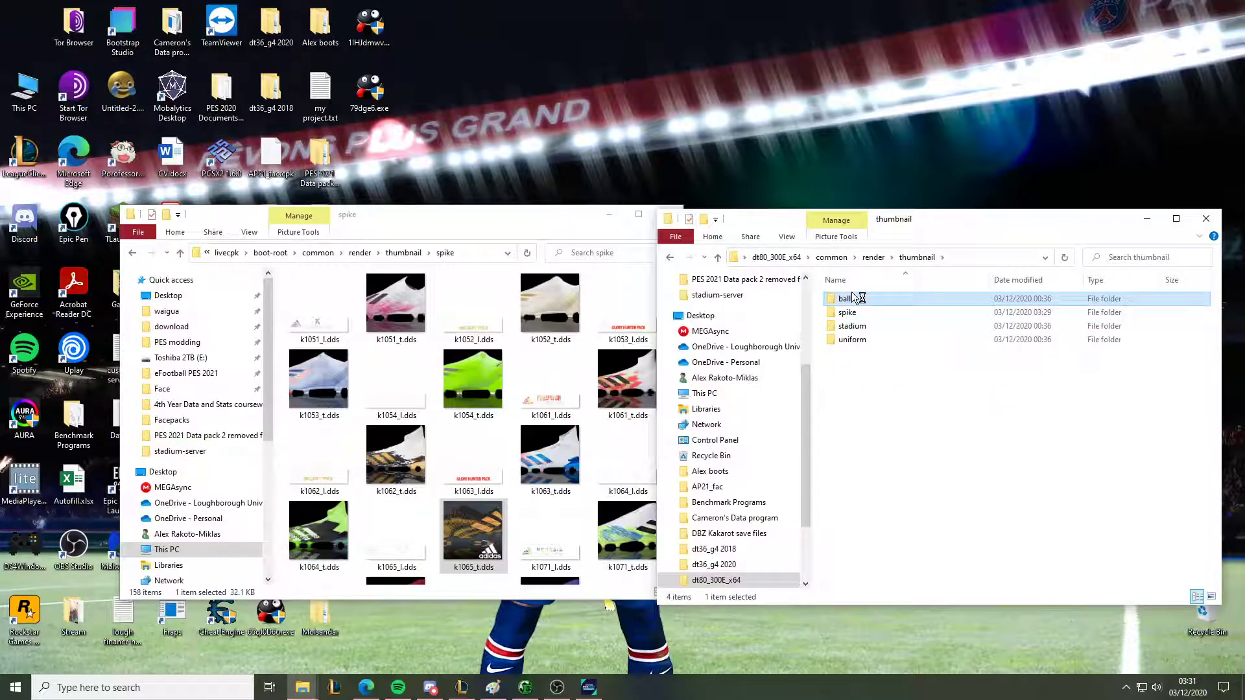
{"action": "left_click", "coordinate": [671, 259]}
{"action": "double_click", "coordinate": [862, 313]}
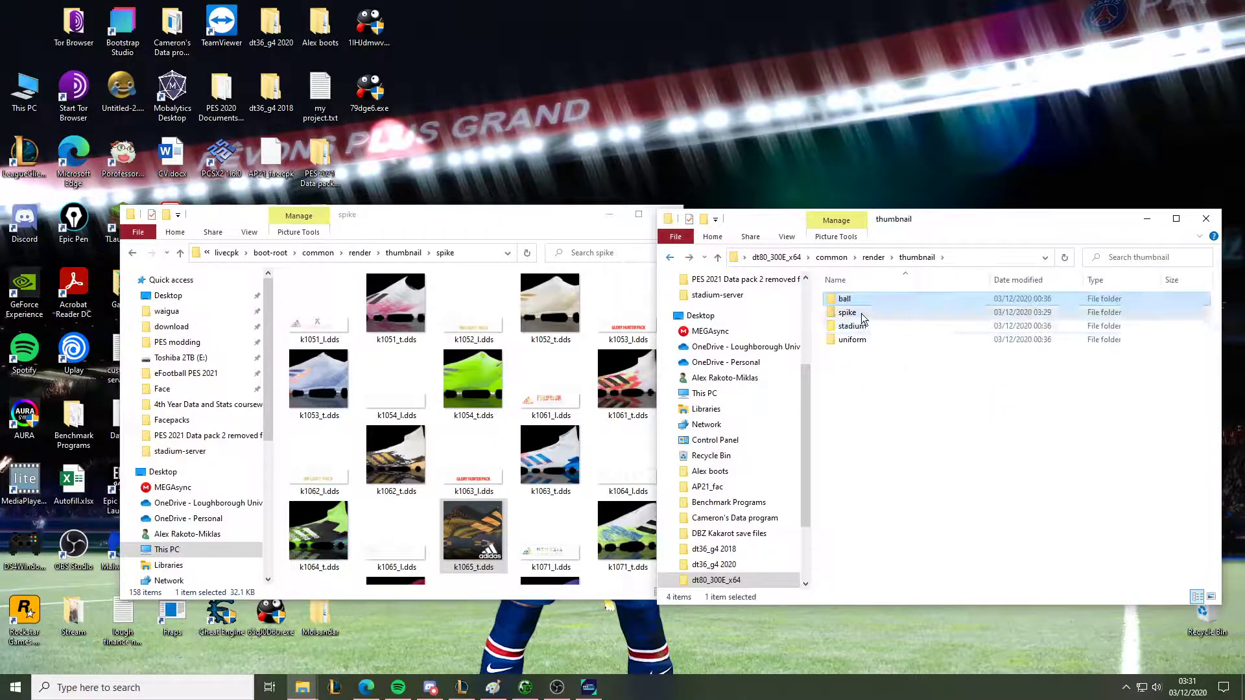
{"action": "left_click", "coordinate": [1012, 408]}
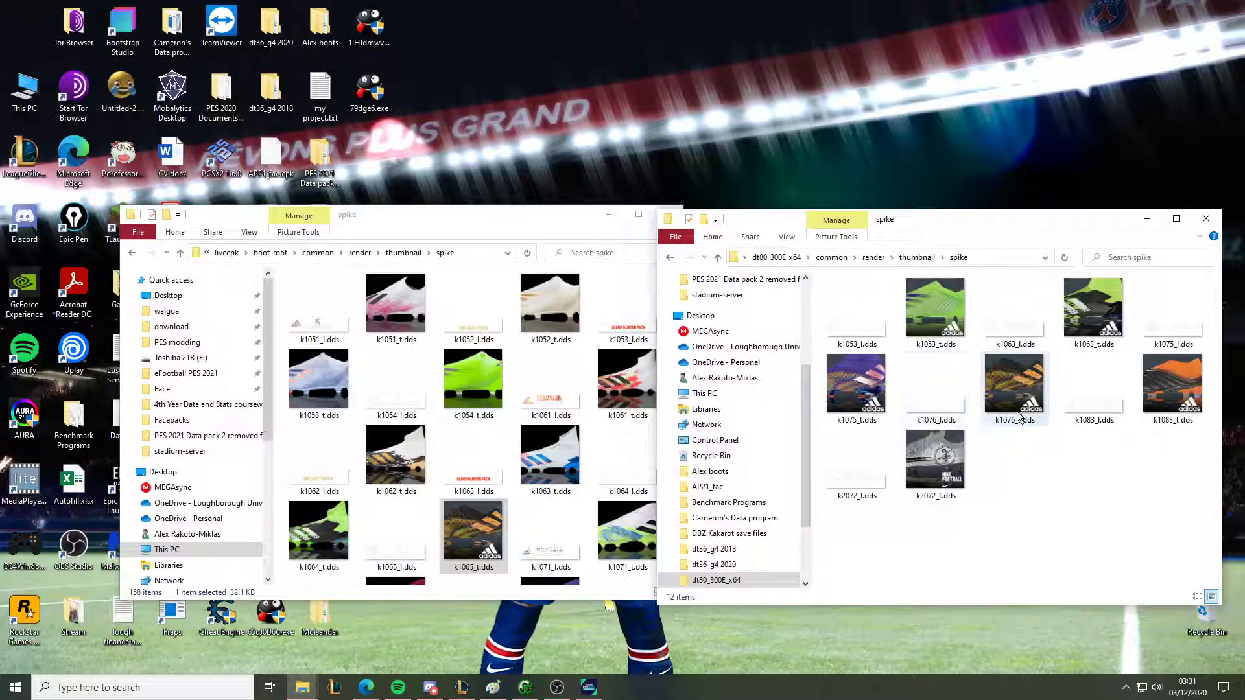
Duplicate the k1076 boot folder inside dt80_300E_x64\Asset\model\character\boots
{"action": "left_click", "coordinate": [781, 258]}
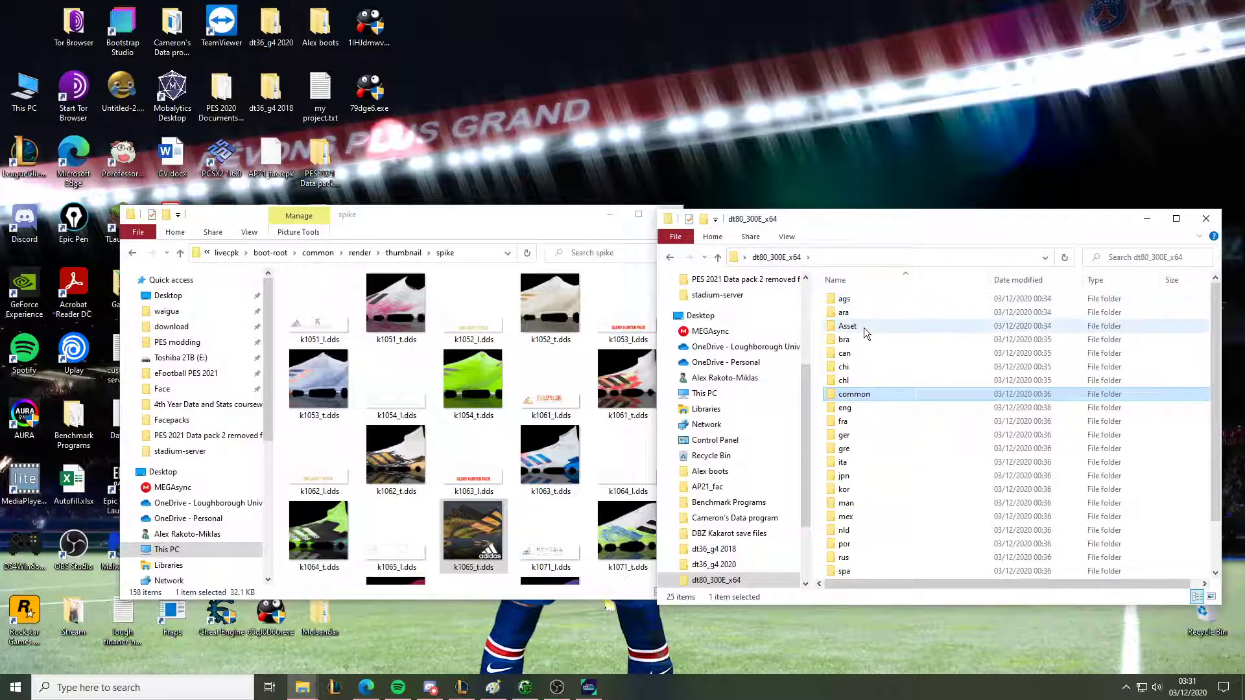
{"action": "double_click", "coordinate": [869, 299]}
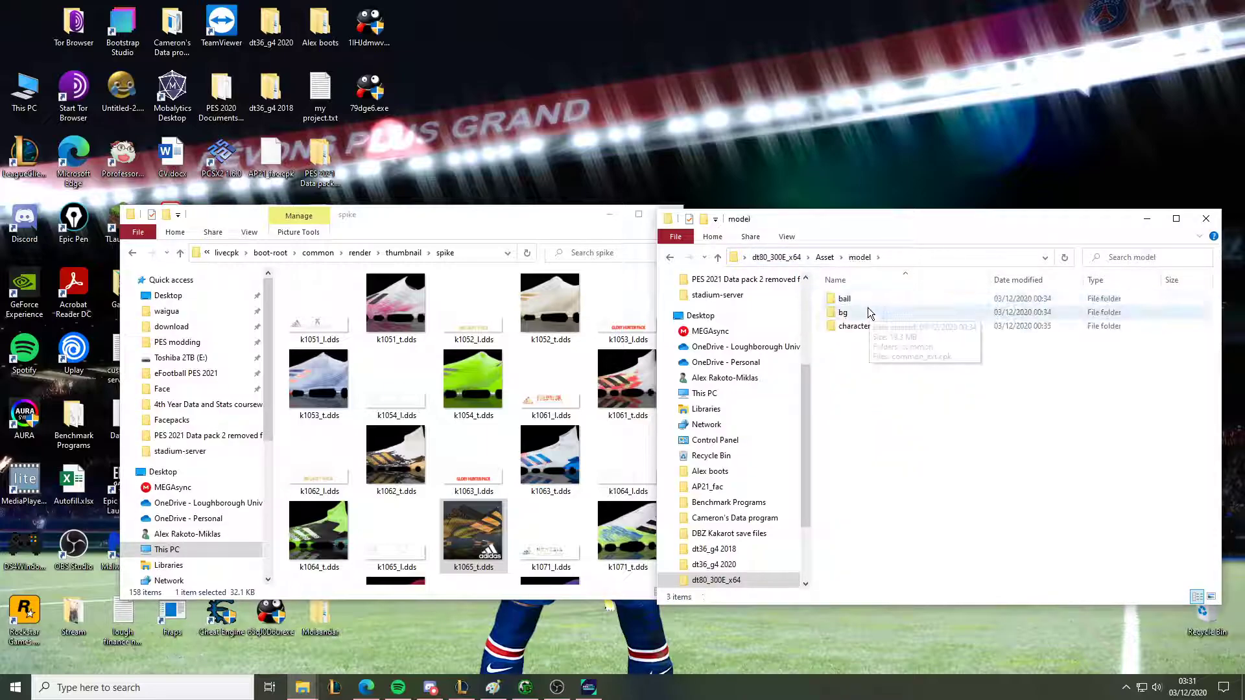
{"action": "double_click", "coordinate": [862, 327]}
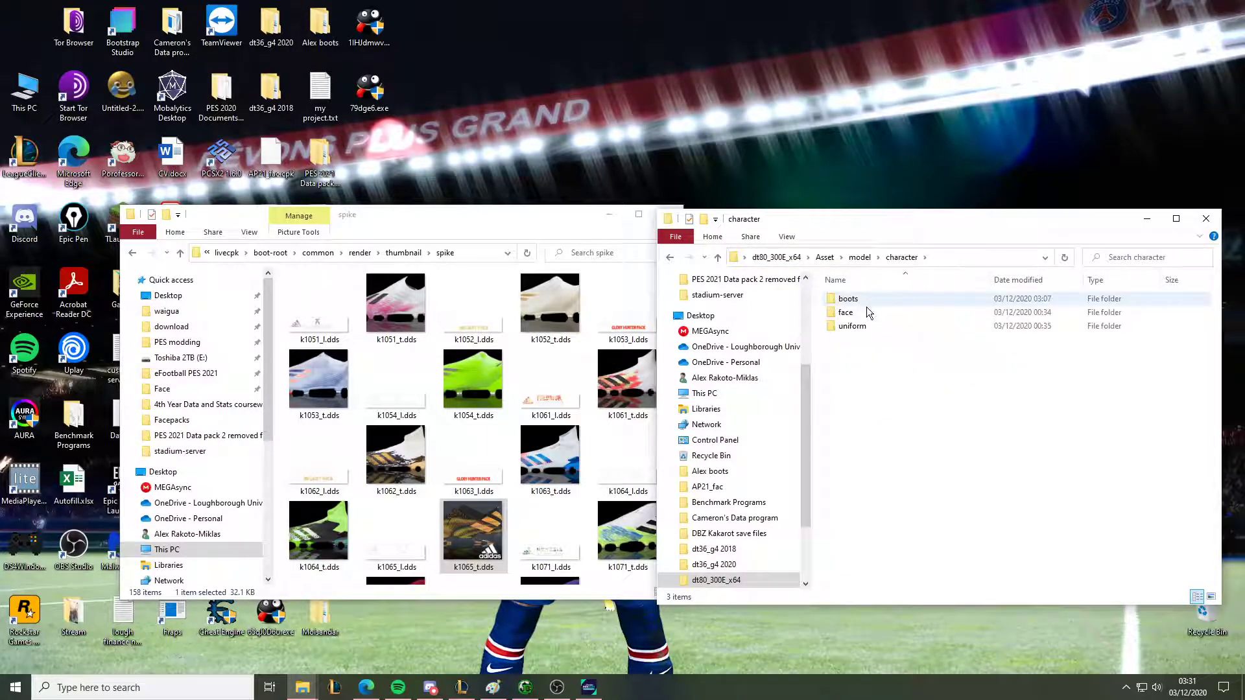
{"action": "double_click", "coordinate": [854, 300]}
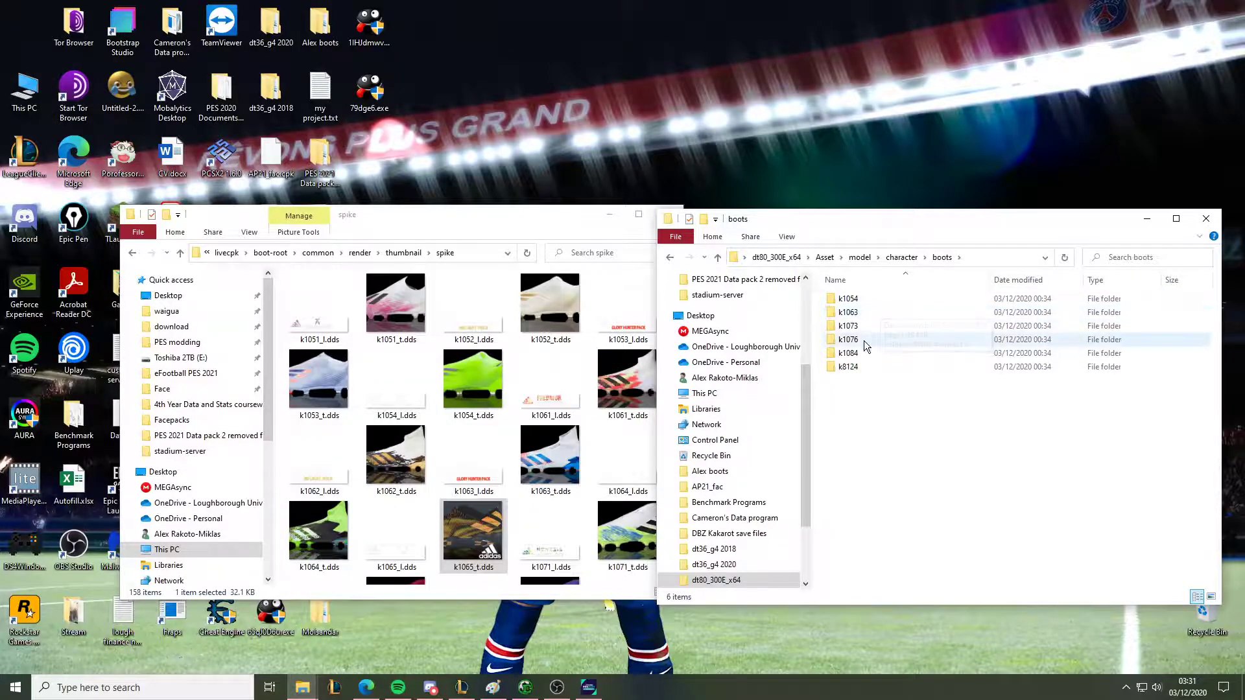
{"action": "right_click", "coordinate": [864, 340]}
{"action": "key", "text": "Escape"}
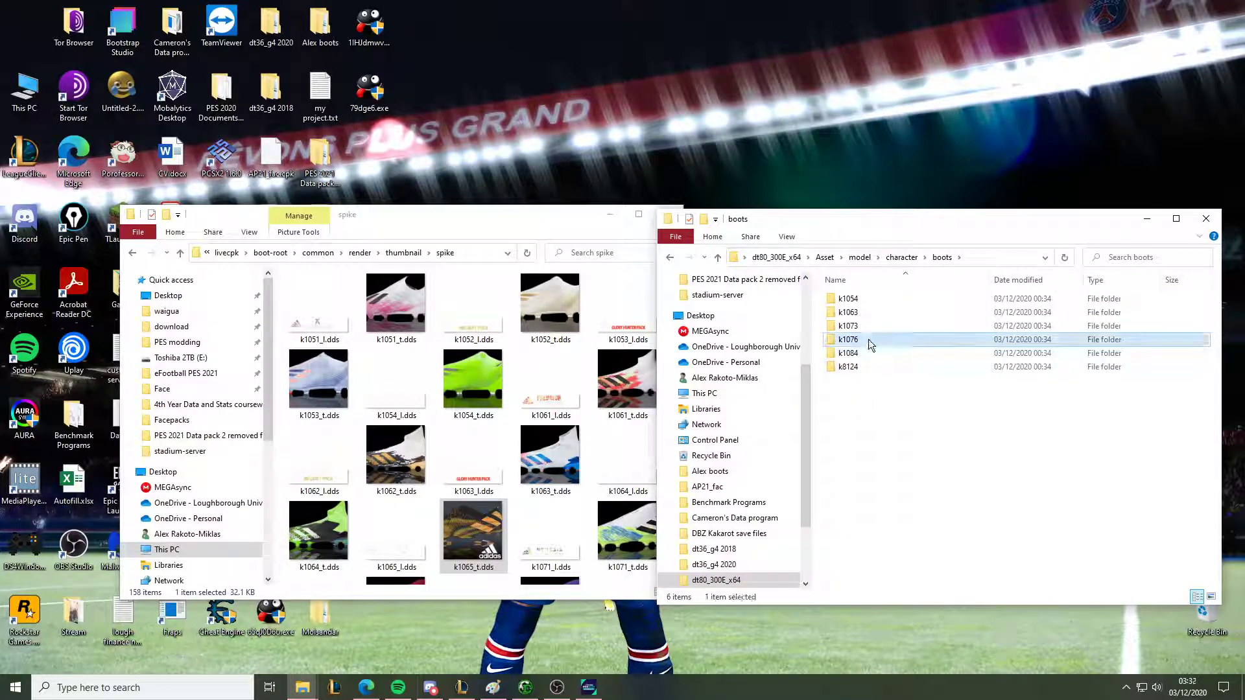
{"action": "left_click", "coordinate": [891, 423]}
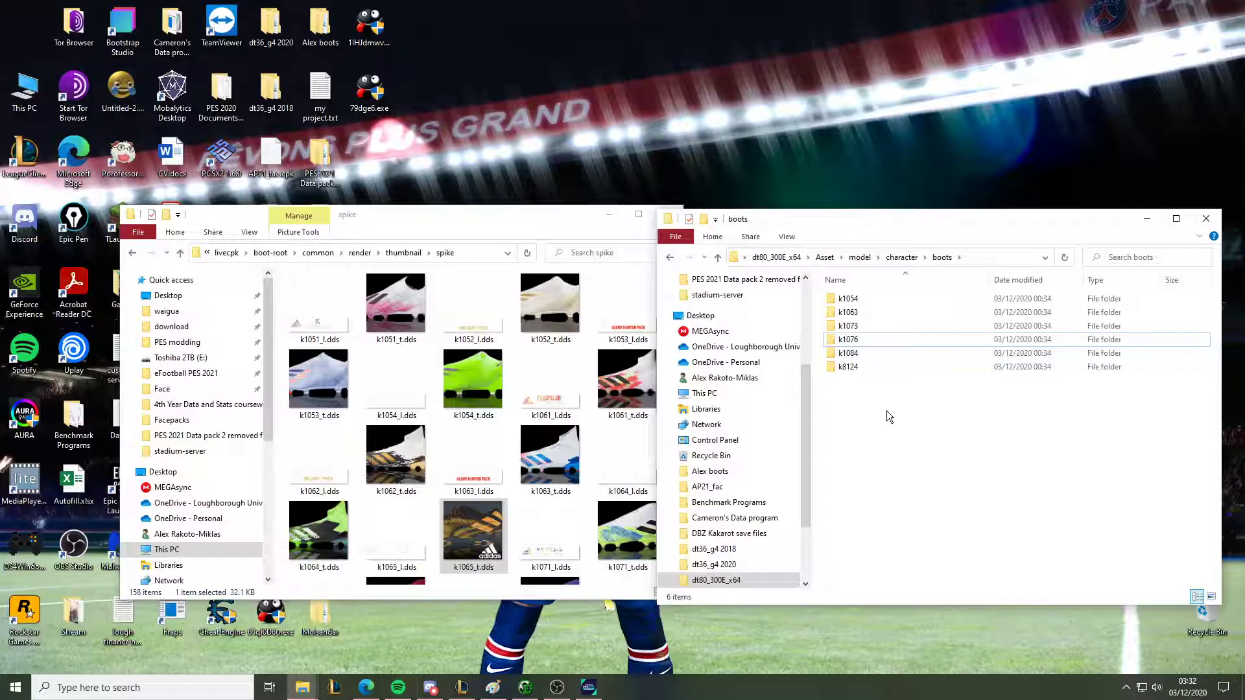
{"action": "key", "text": "ctrl+v"}
Rename the copied k1076 boot folder to k1065
{"action": "right_click", "coordinate": [863, 354]}
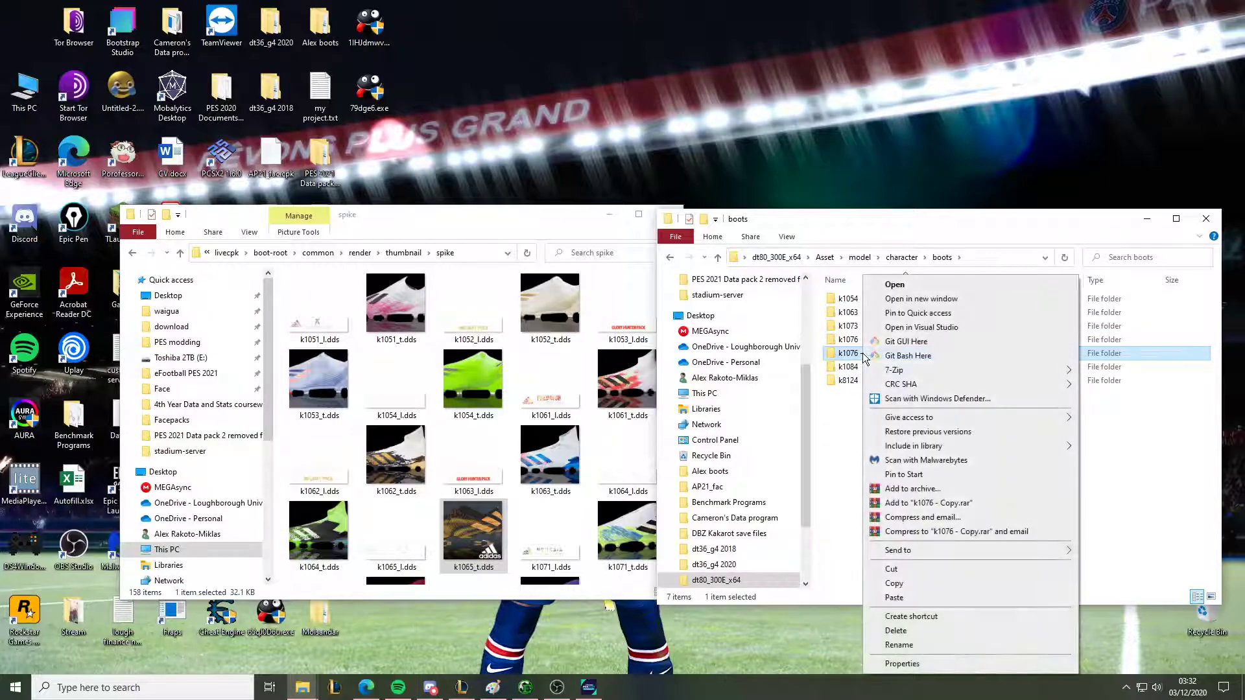
{"action": "left_click", "coordinate": [901, 642]}
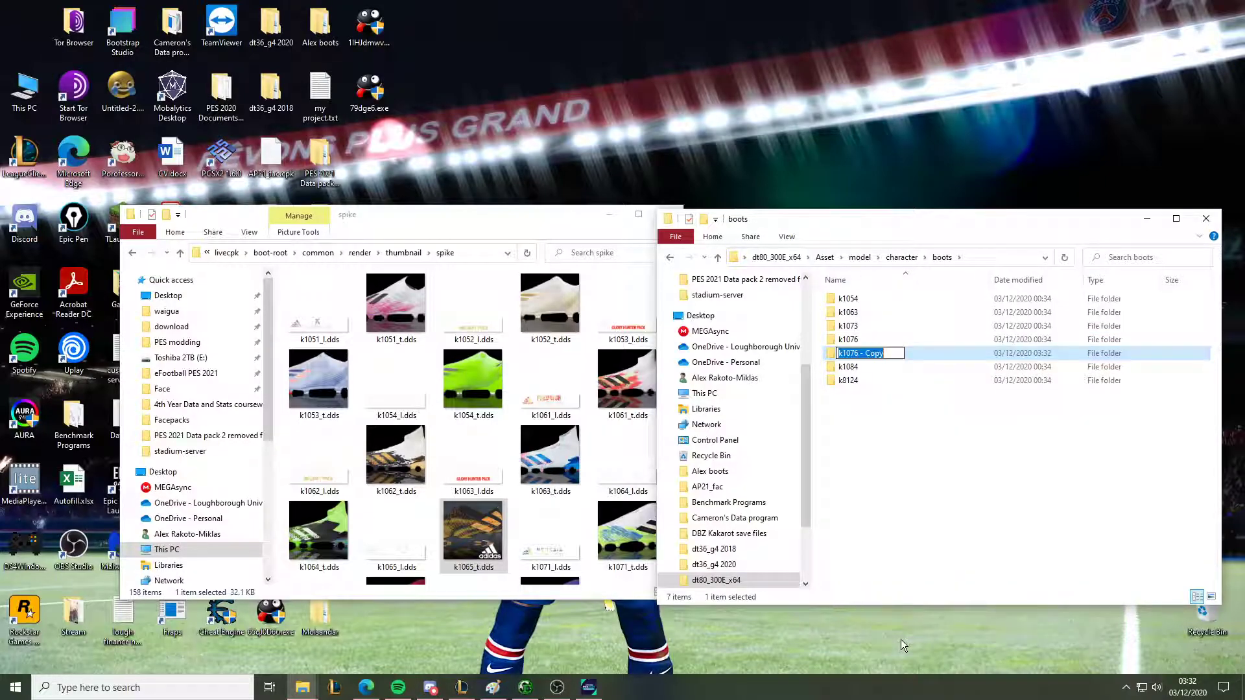
{"action": "type", "text": "k1065"}
{"action": "key", "text": "Return"}
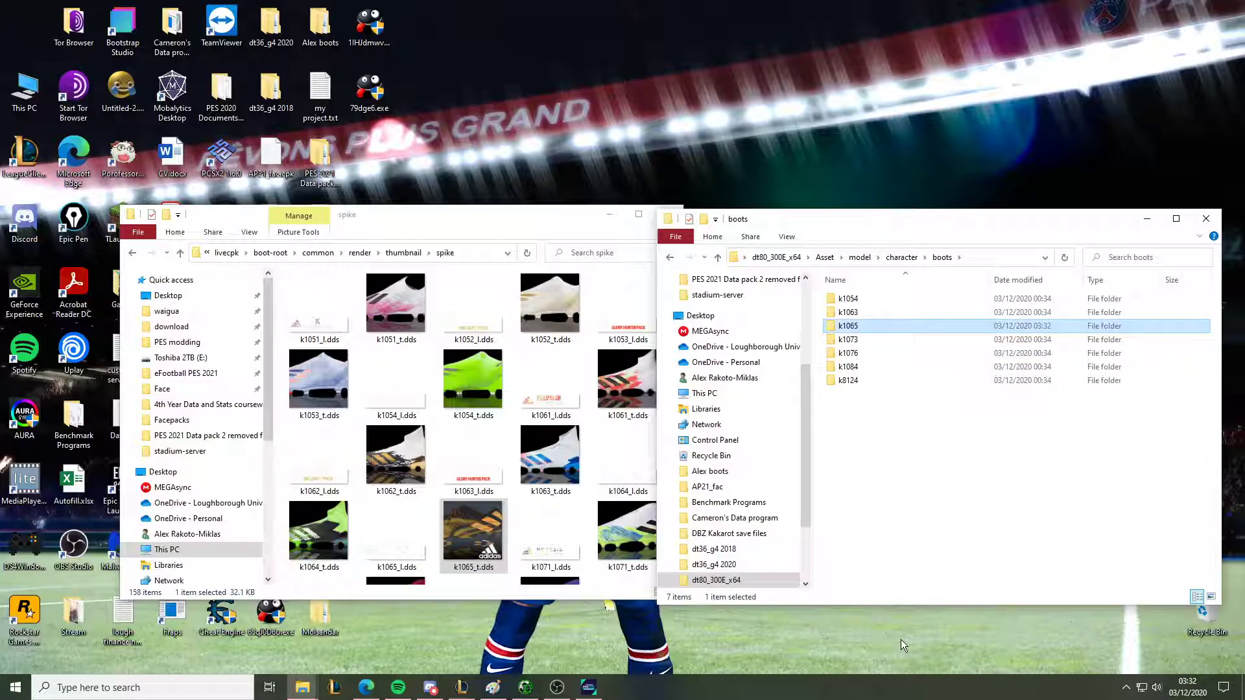
Open the #windx11 subfolder of the k1065 boot folder and launch Bulk Rename Utility
{"action": "key", "text": "Return"}
{"action": "key", "text": "super"}
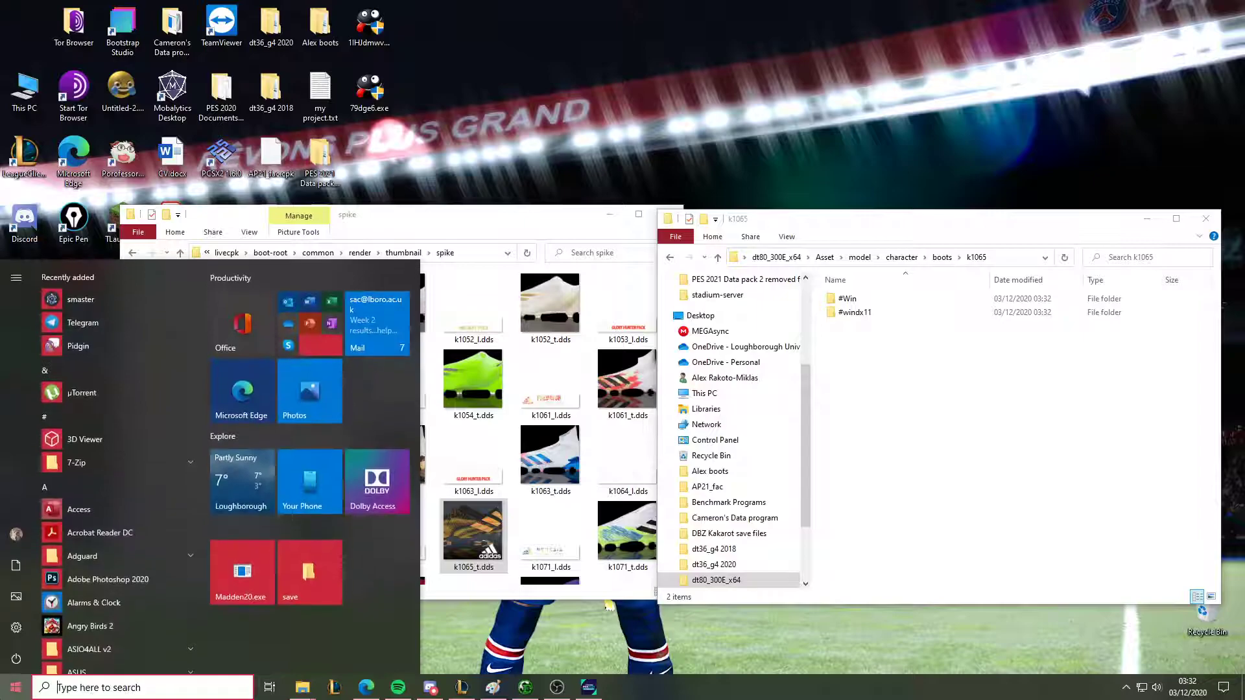
{"action": "type", "text": "bulk"}
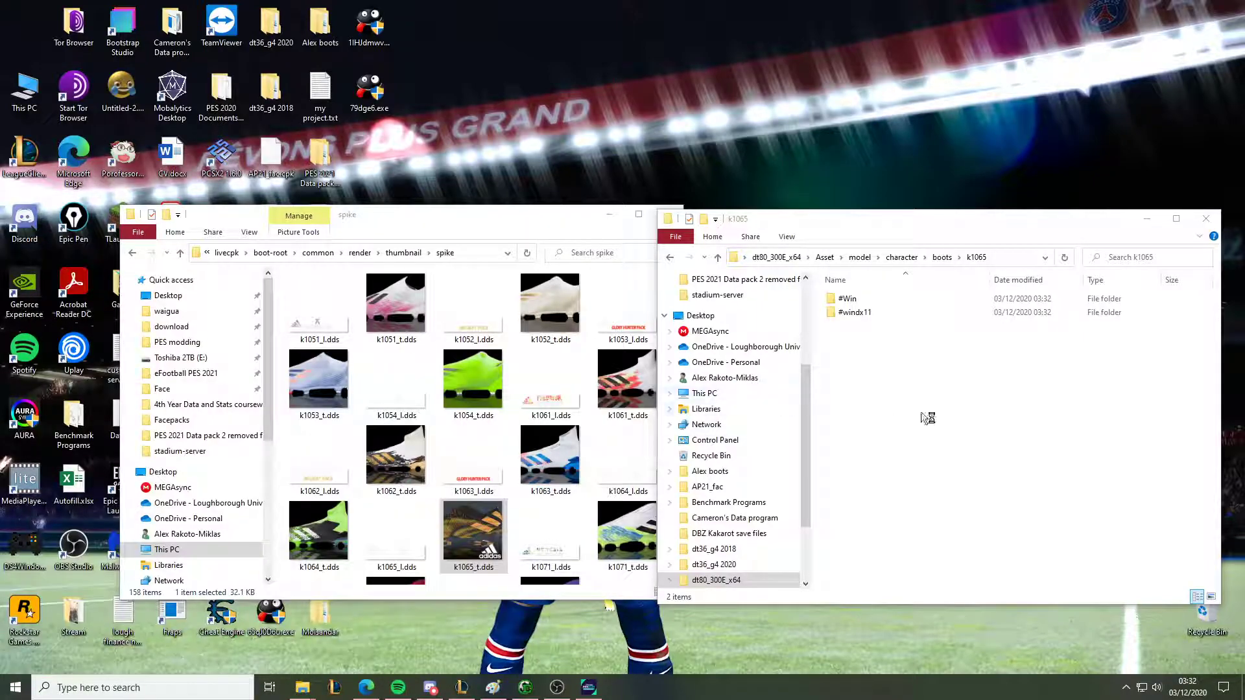
{"action": "double_click", "coordinate": [856, 312]}
Load the k1065\#windx11 folder in Bulk Rename Utility using its path from File Explorer
{"action": "left_click", "coordinate": [1010, 258]}
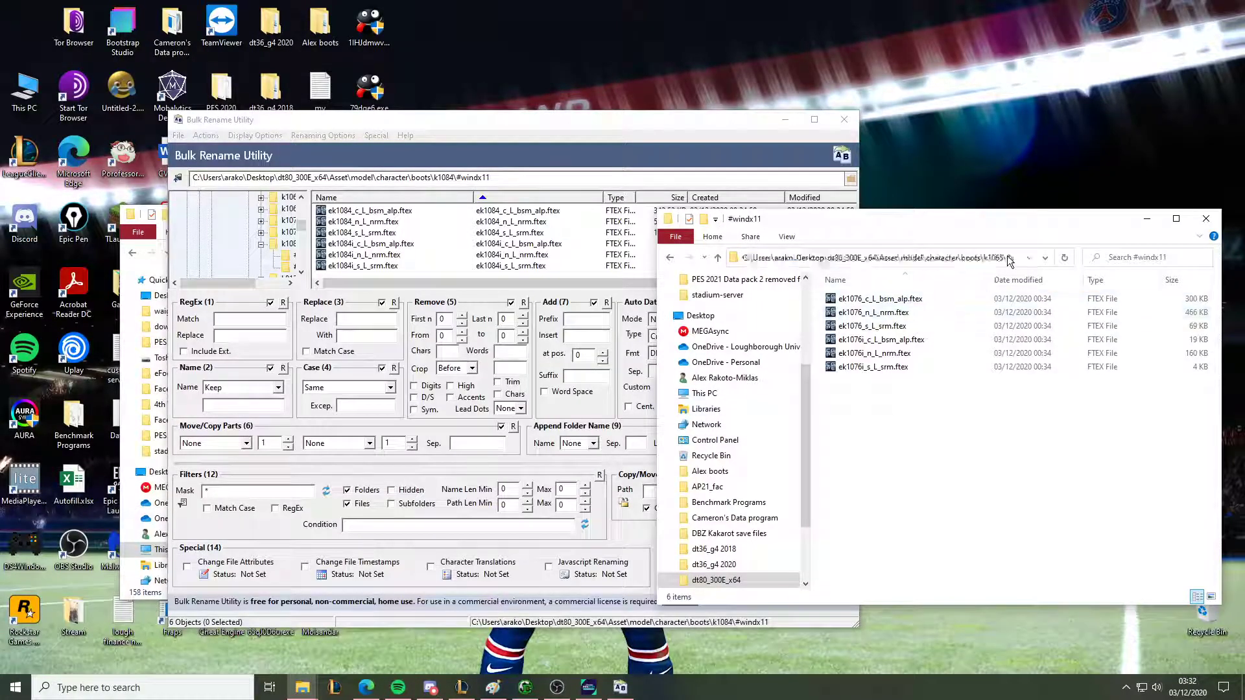
{"action": "left_click", "coordinate": [470, 138]}
{"action": "left_click_drag", "start_coordinate": [508, 174], "coordinate": [3, 160]}
{"action": "type", "text": "C:\\Users\\arako\\Desktop\\dt80_300E_x64\\Asset\\model\\character\\boots\\k1065\\#windx11"}
{"action": "key", "text": "Return"}
Bulk-rename all six texture files in k1065\#windx11, replacing 1076 with 1065 in their names, and close Bulk Rename Utility
{"action": "left_click", "coordinate": [377, 212]}
{"action": "key", "text": "ctrl+a"}
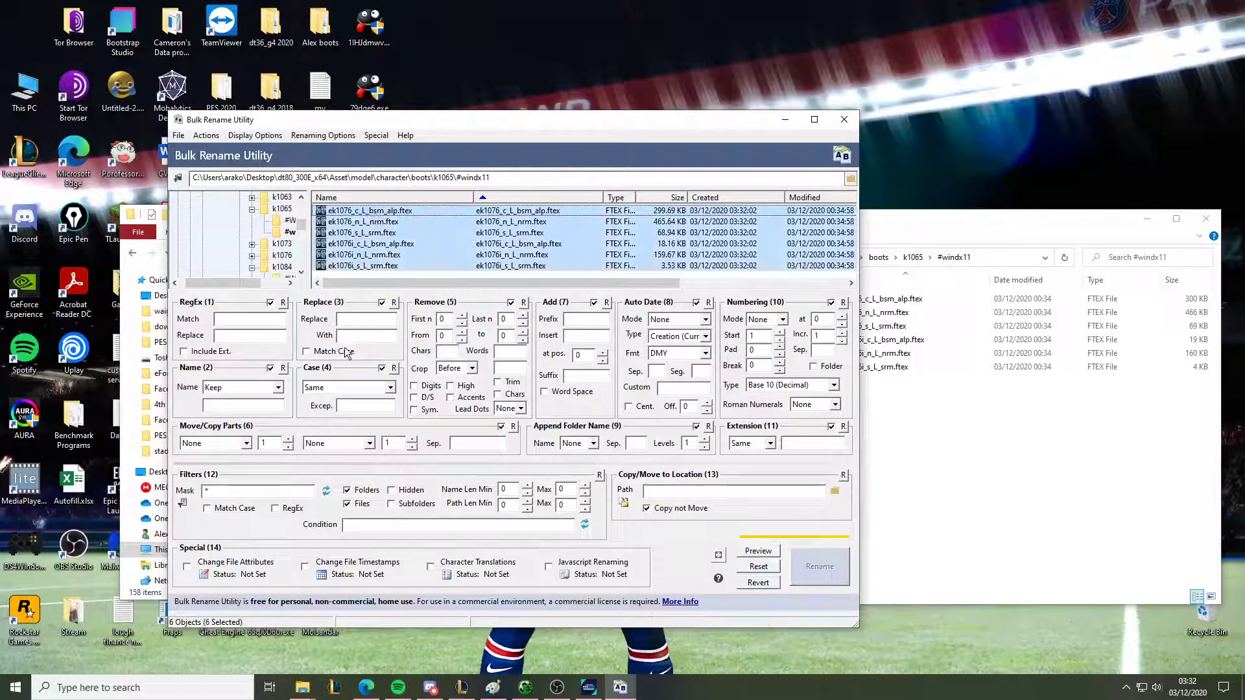
{"action": "left_click", "coordinate": [350, 319]}
{"action": "type", "text": "1065"}
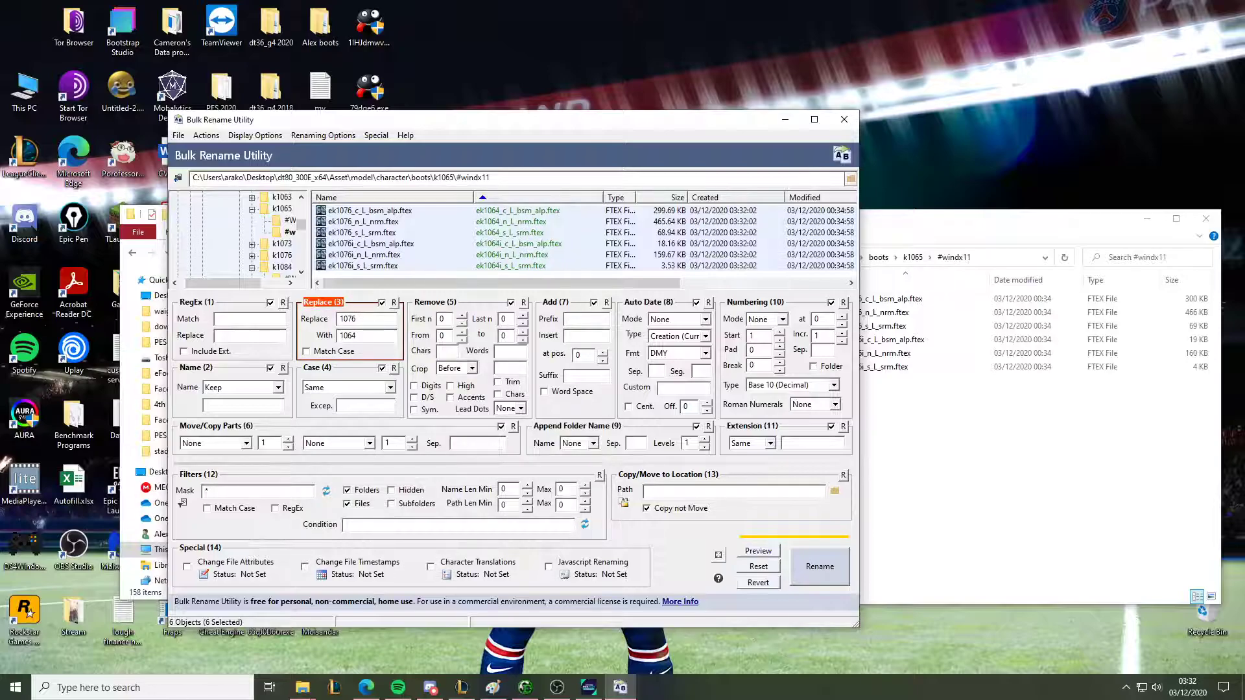
{"action": "left_click", "coordinate": [817, 557]}
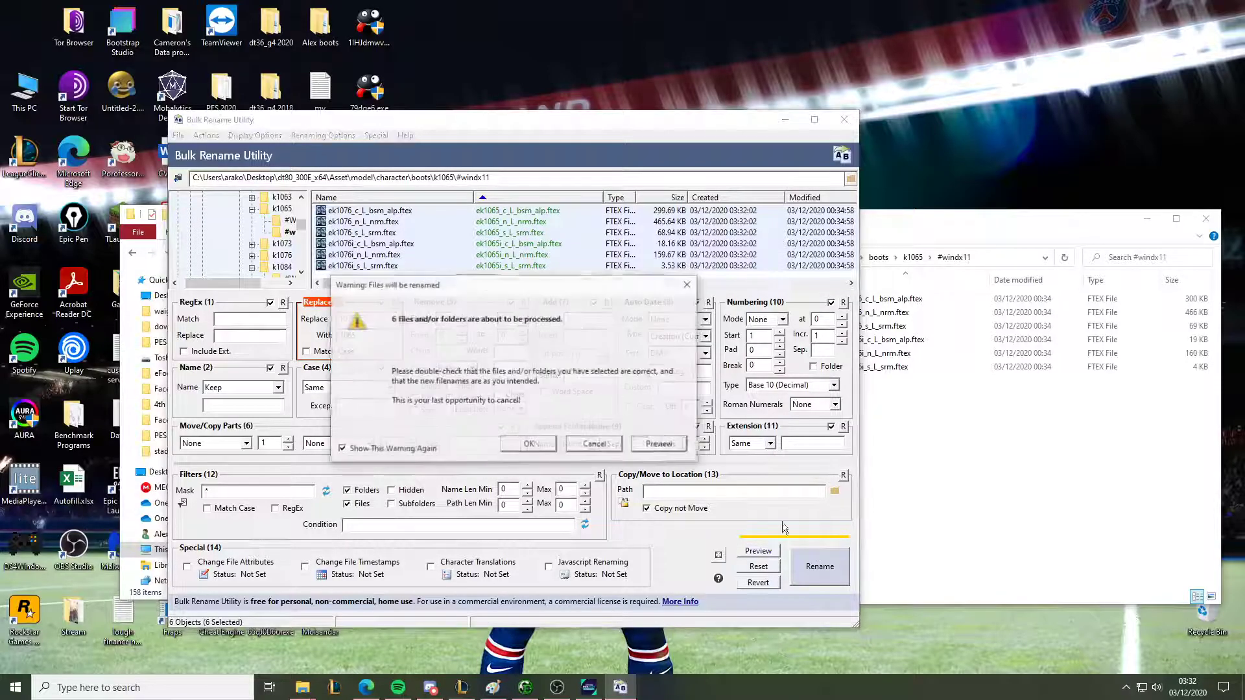
{"action": "left_click", "coordinate": [566, 441]}
{"action": "left_click", "coordinate": [591, 441]}
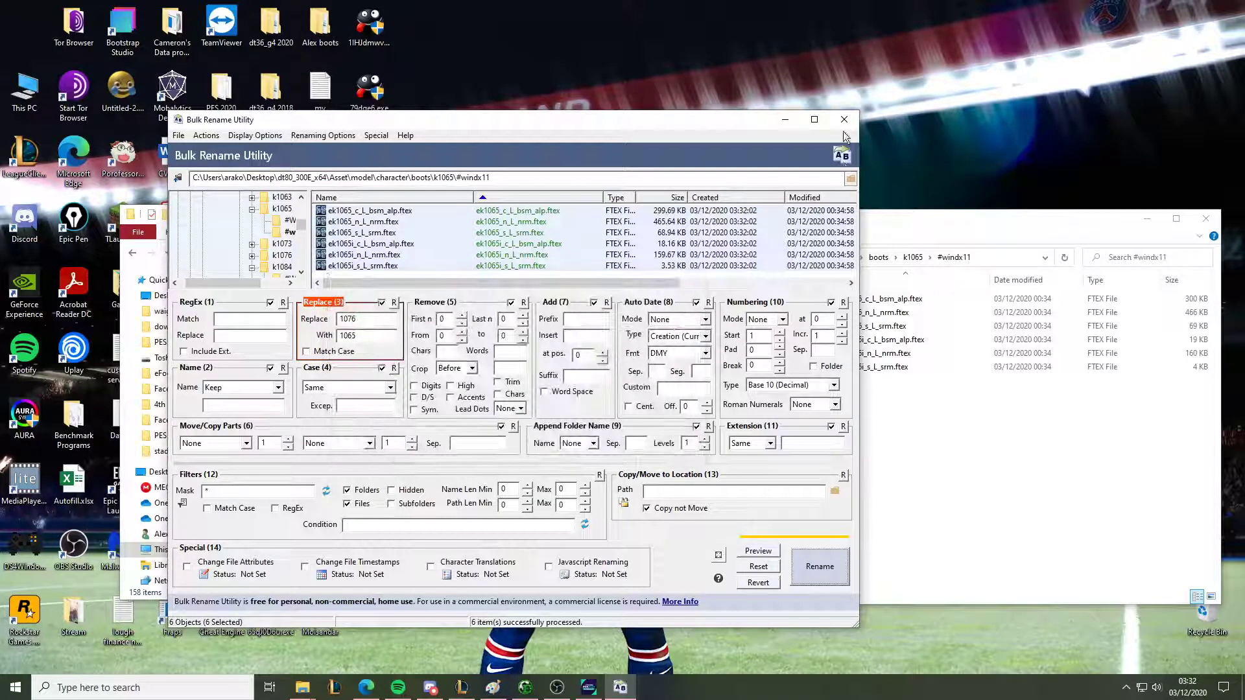
{"action": "left_click", "coordinate": [844, 119]}
Open boots.fpk from the #Win subfolder of the k1065 boot folder in HxD
{"action": "left_click", "coordinate": [675, 260]}
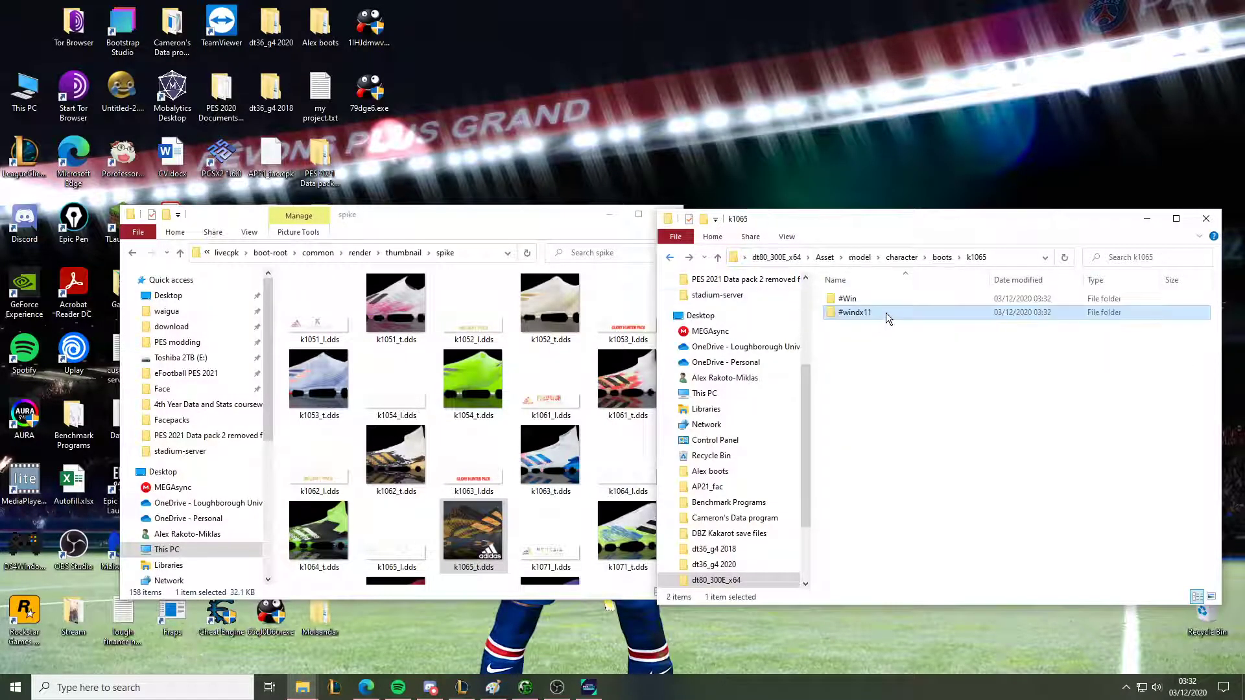
{"action": "double_click", "coordinate": [874, 300]}
{"action": "left_click", "coordinate": [875, 299]}
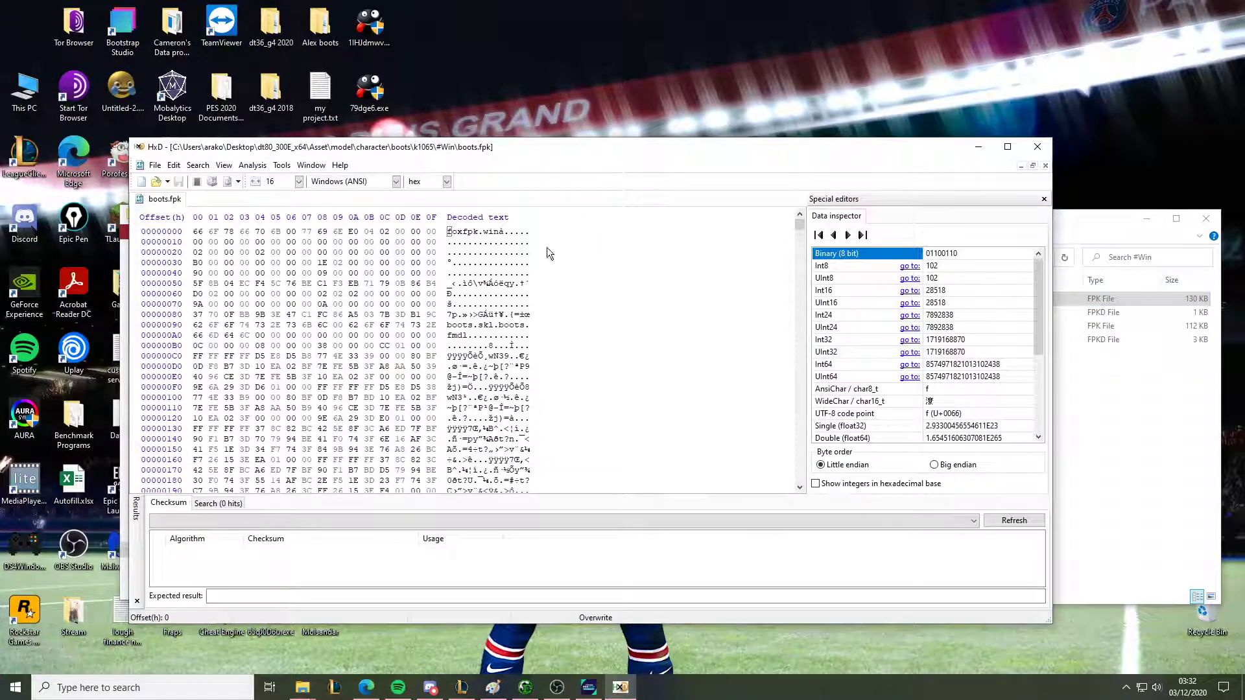
{"action": "key", "text": "ctrl+r"}
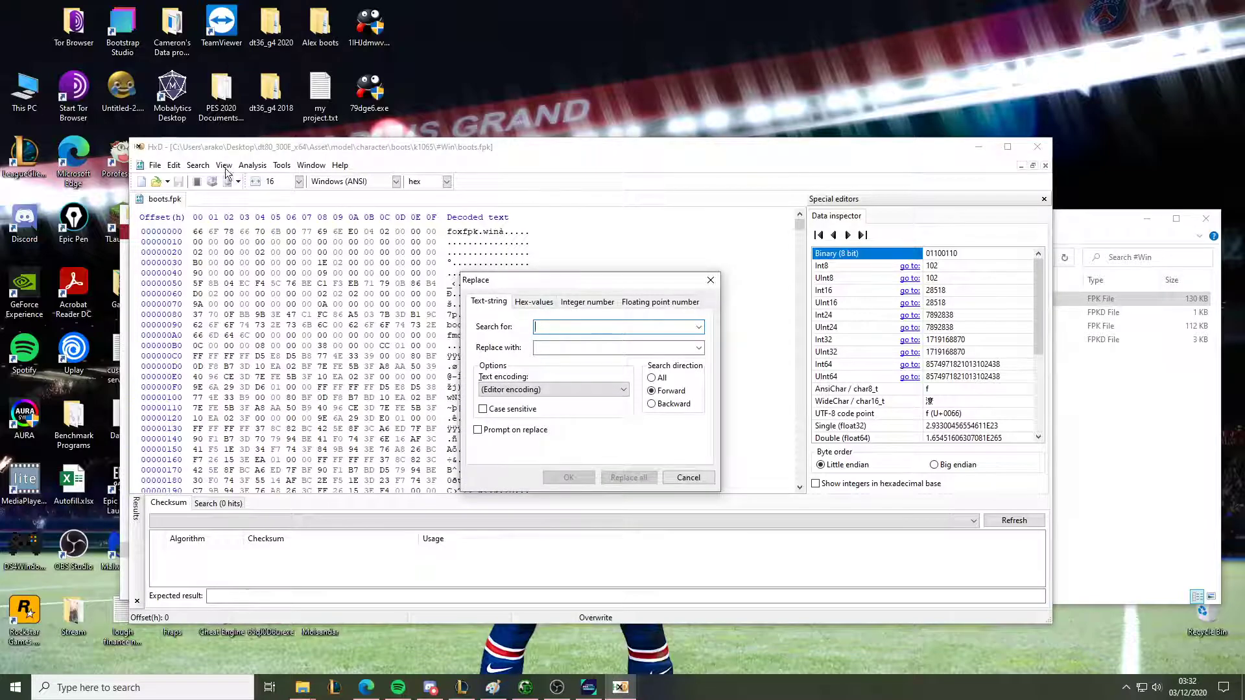
{"action": "left_click", "coordinate": [711, 282]}
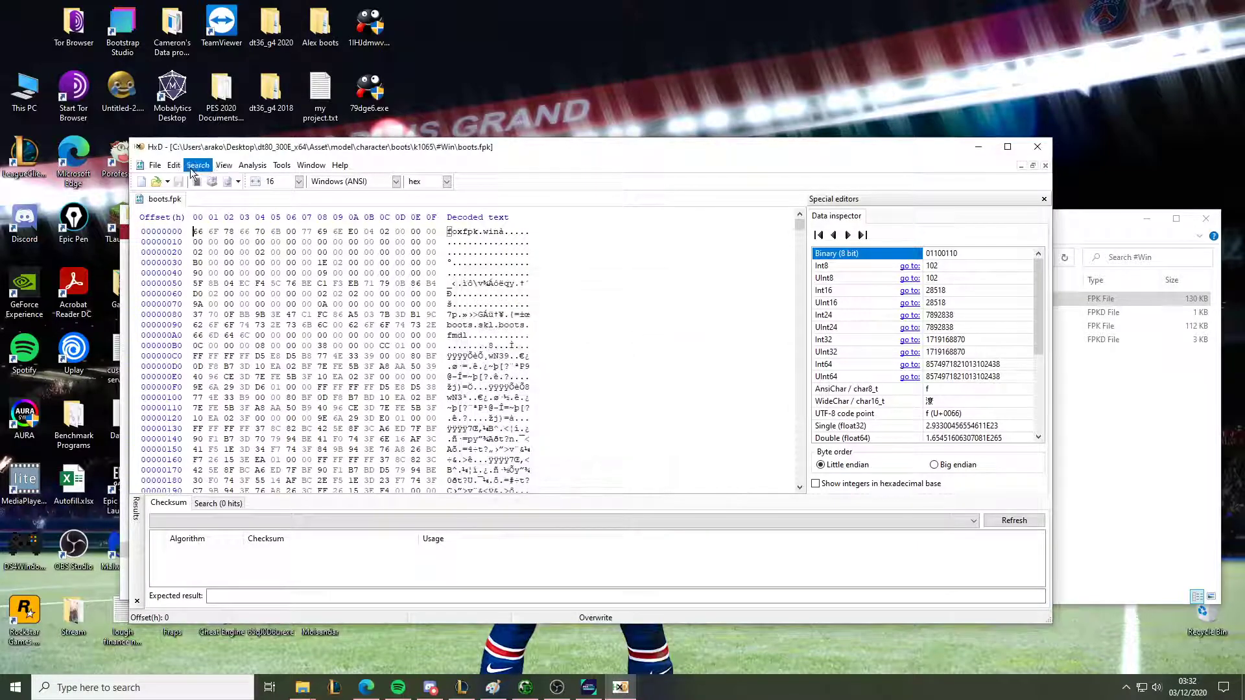
Replace every 1076 text string with 1065 in boots.fpk, then save the changes and close HxD
{"action": "left_click", "coordinate": [224, 166]}
{"action": "mouse_move", "coordinate": [198, 166]}
{"action": "left_click", "coordinate": [212, 190]}
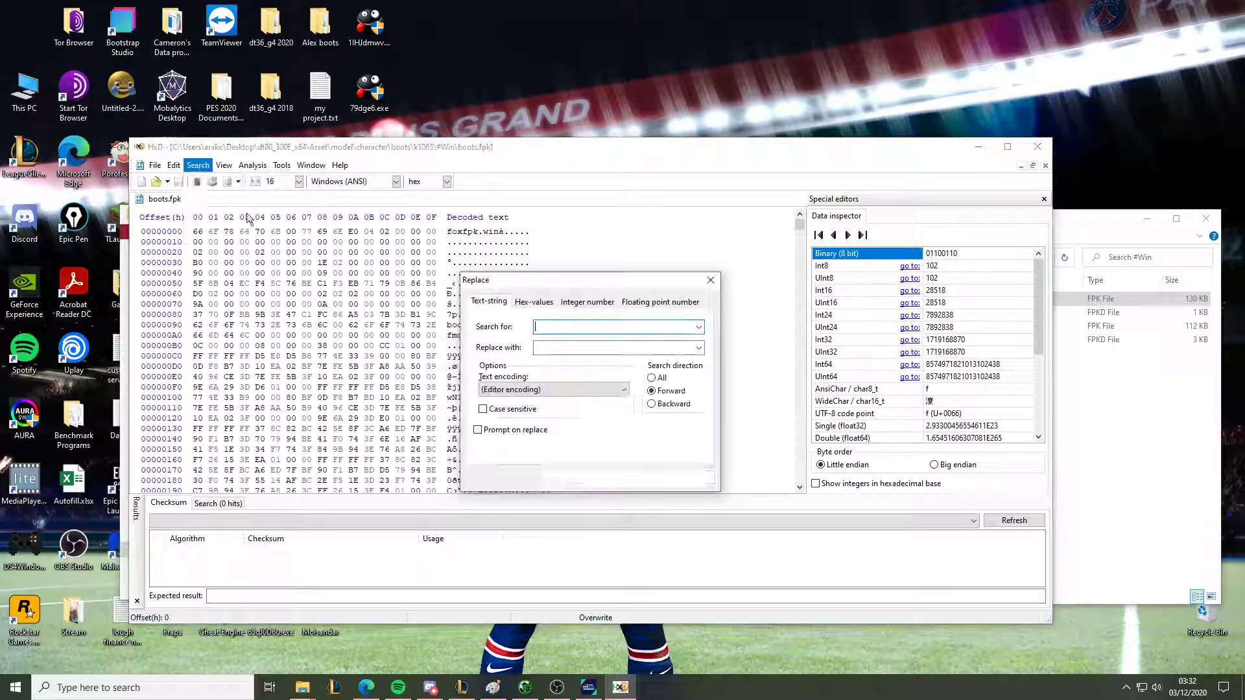
{"action": "type", "text": "1076"}
{"action": "key", "text": "Tab"}
{"action": "type", "text": "10"}
{"action": "left_click", "coordinate": [628, 477]}
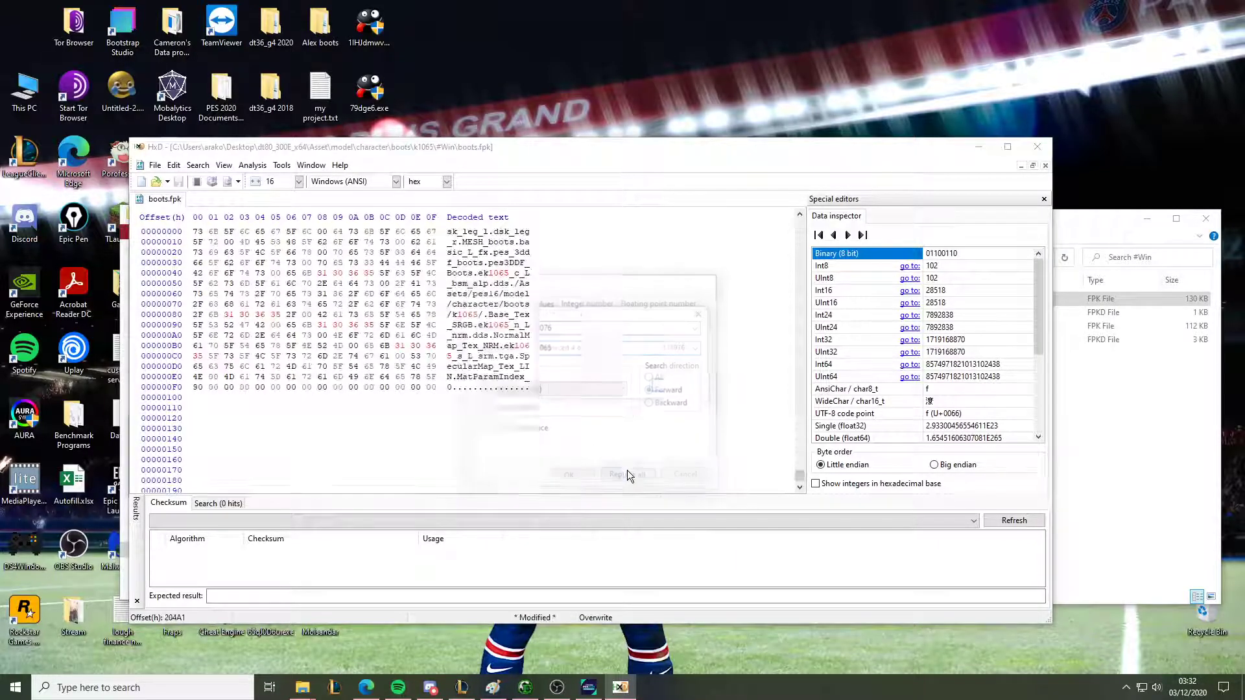
{"action": "left_click", "coordinate": [673, 387]}
{"action": "left_click", "coordinate": [1037, 146]}
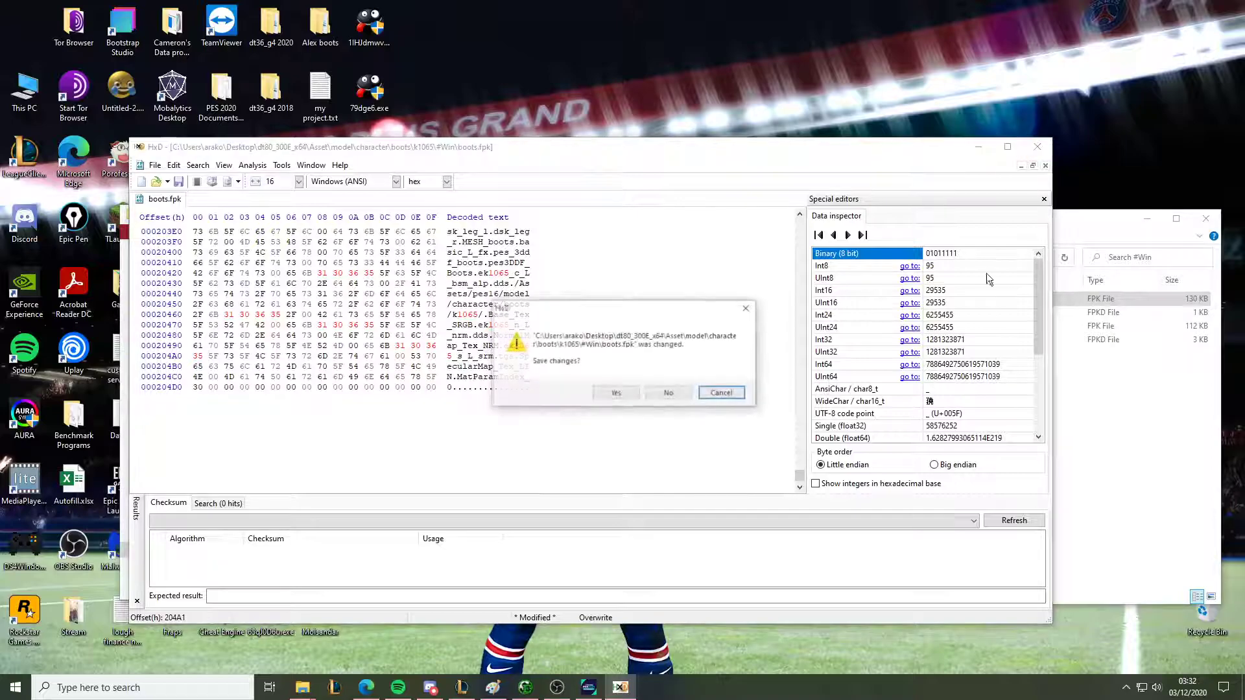
{"action": "left_click", "coordinate": [613, 394]}
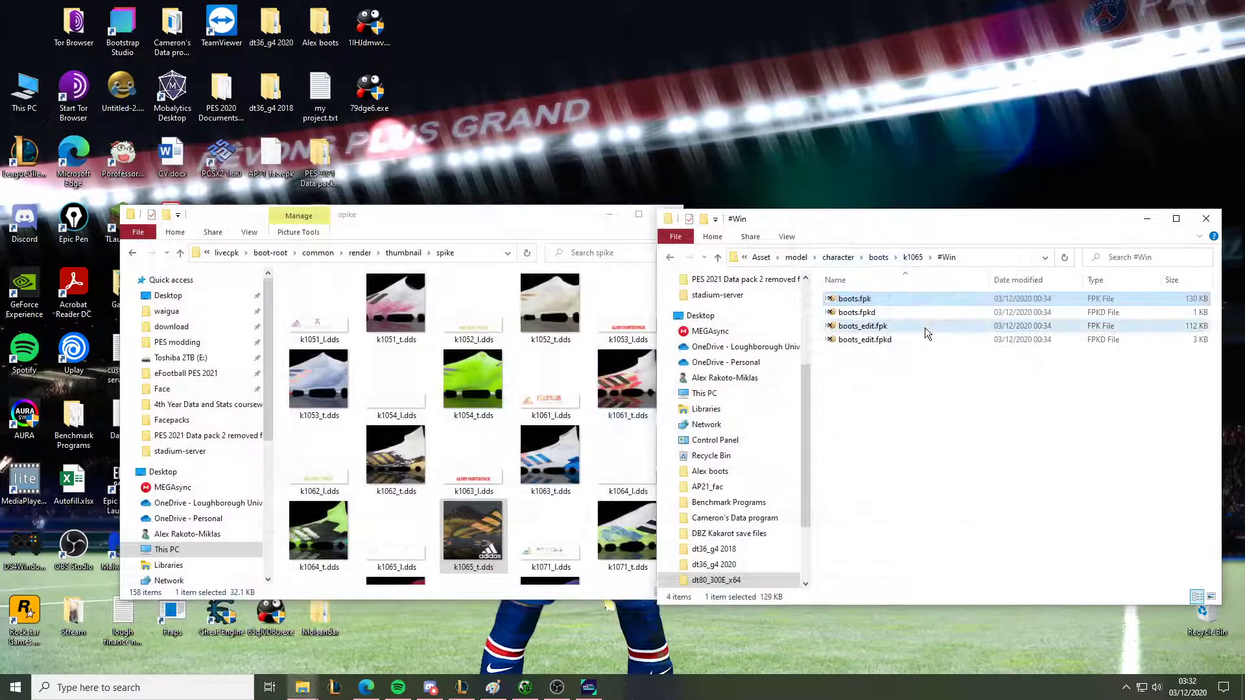
Open boots_edit.fpk in HxD, replace every 1076 text string with 1065, and save the file on closing
{"action": "key", "text": "Return"}
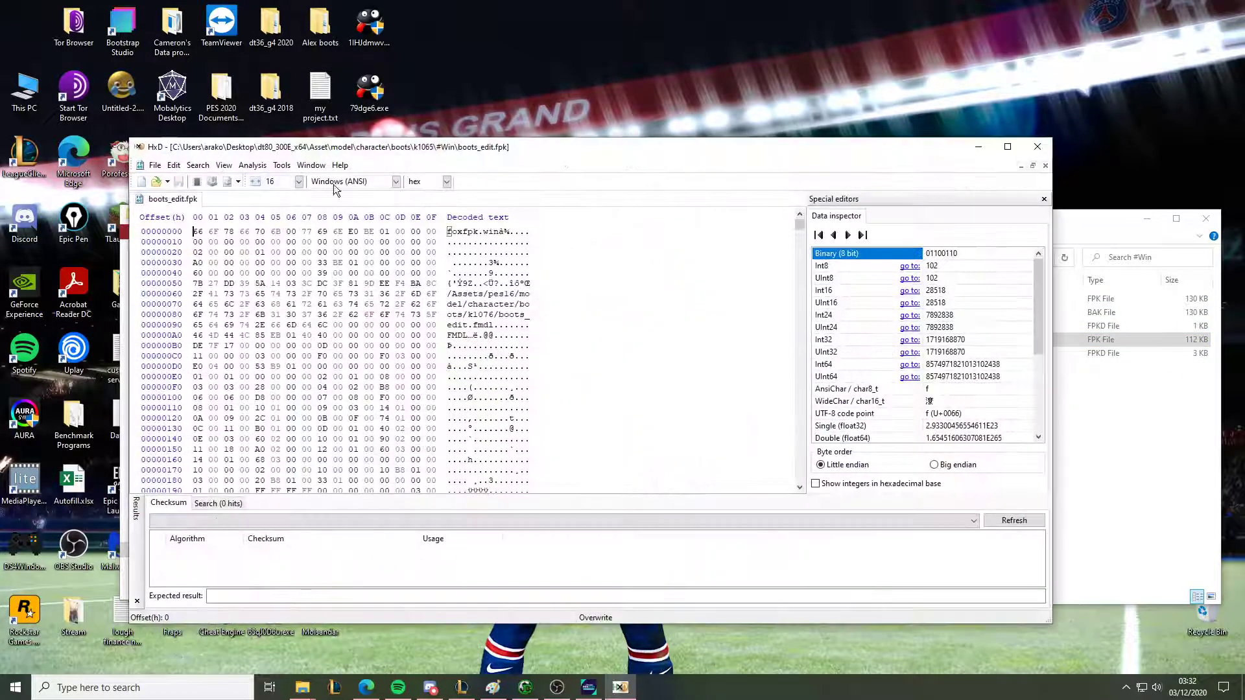
{"action": "left_click", "coordinate": [206, 165]}
{"action": "left_click", "coordinate": [206, 193]}
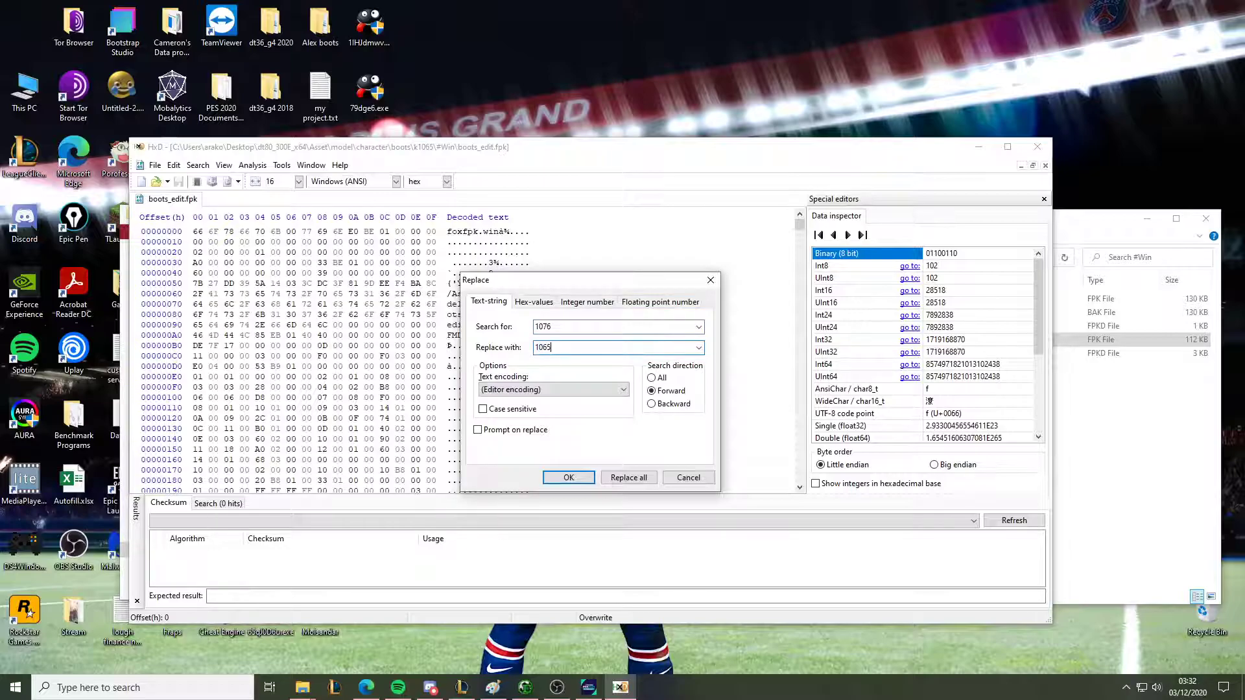
{"action": "left_click", "coordinate": [621, 478]}
{"action": "left_click", "coordinate": [670, 387]}
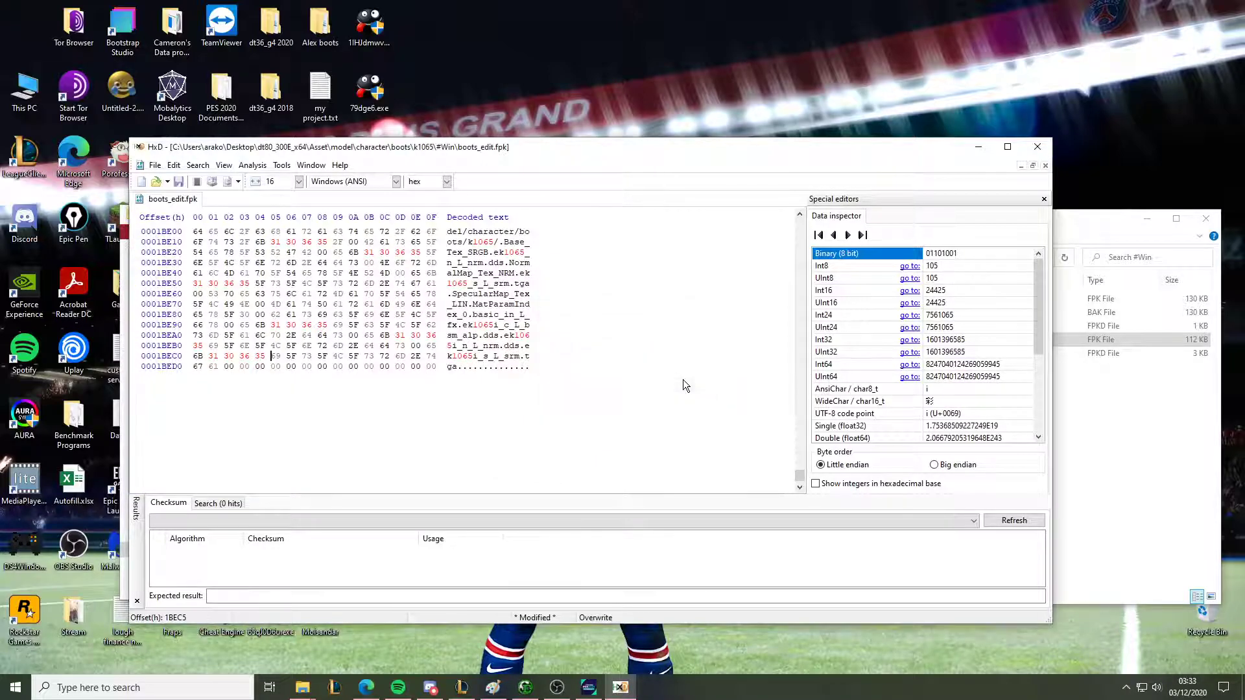
{"action": "left_click", "coordinate": [1038, 146]}
{"action": "left_click", "coordinate": [600, 396]}
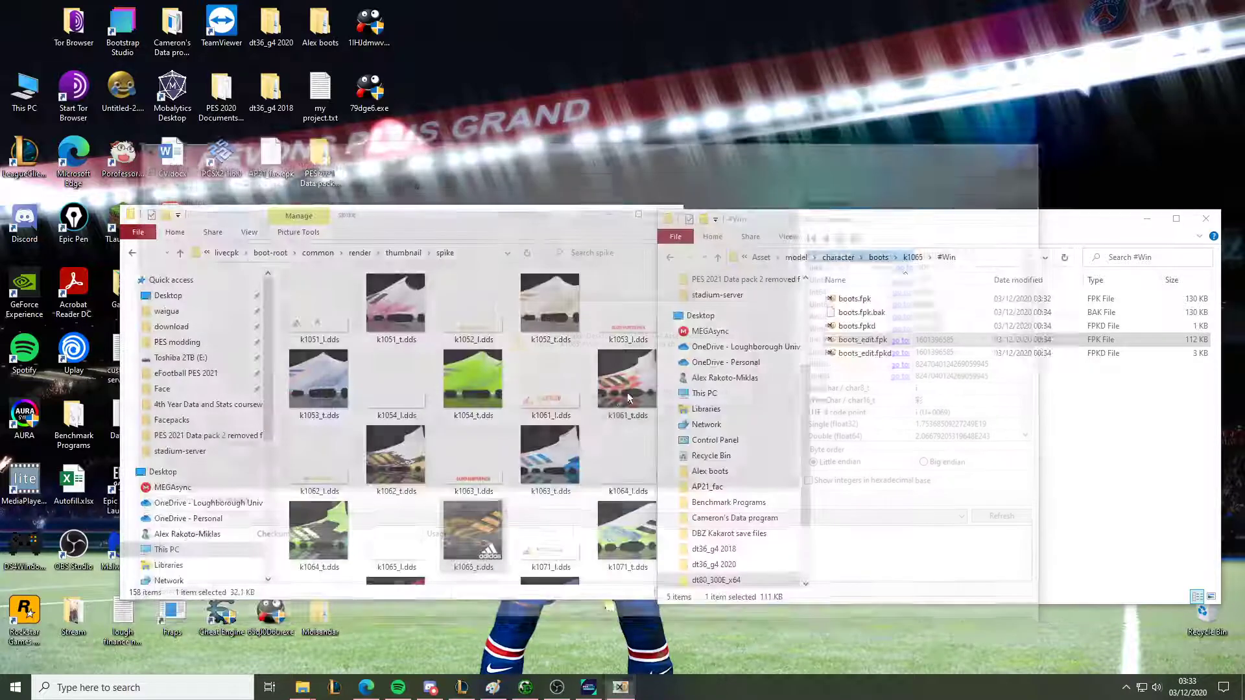
Move the k1065 folder into livecpk\boot-root\Asset\model\character\boots and close the dt80_300E_x64 folder window
{"action": "left_click", "coordinate": [886, 257]}
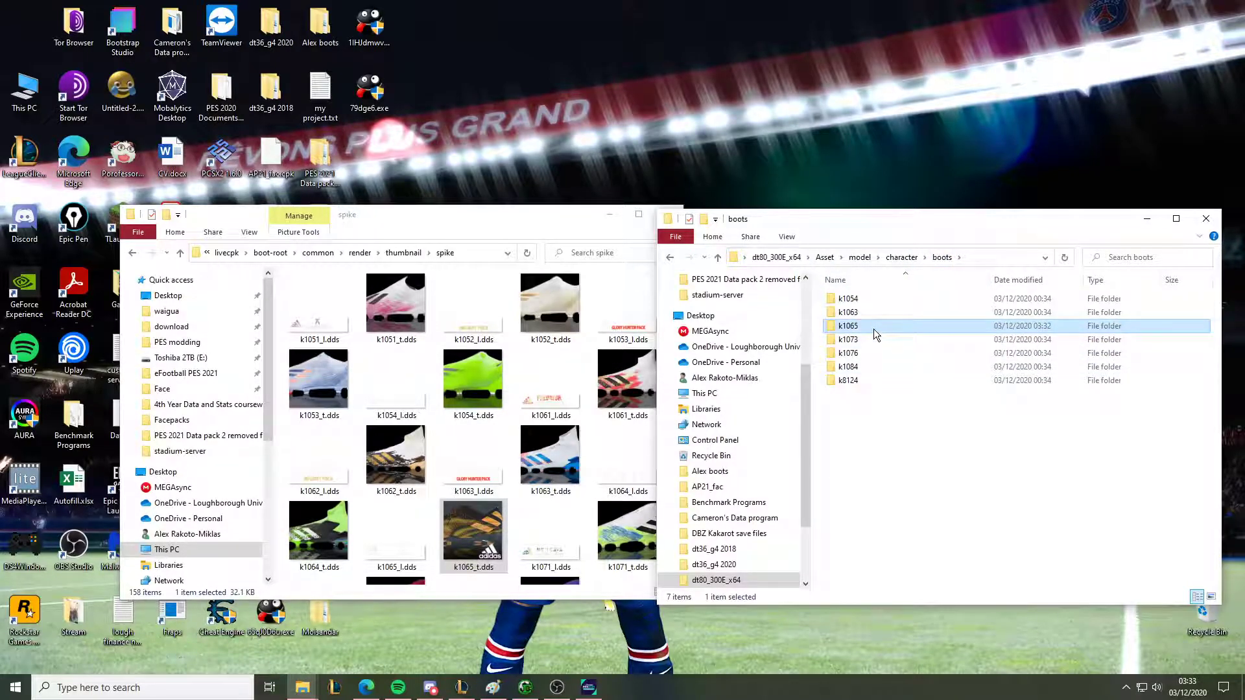
{"action": "left_click", "coordinate": [271, 253]}
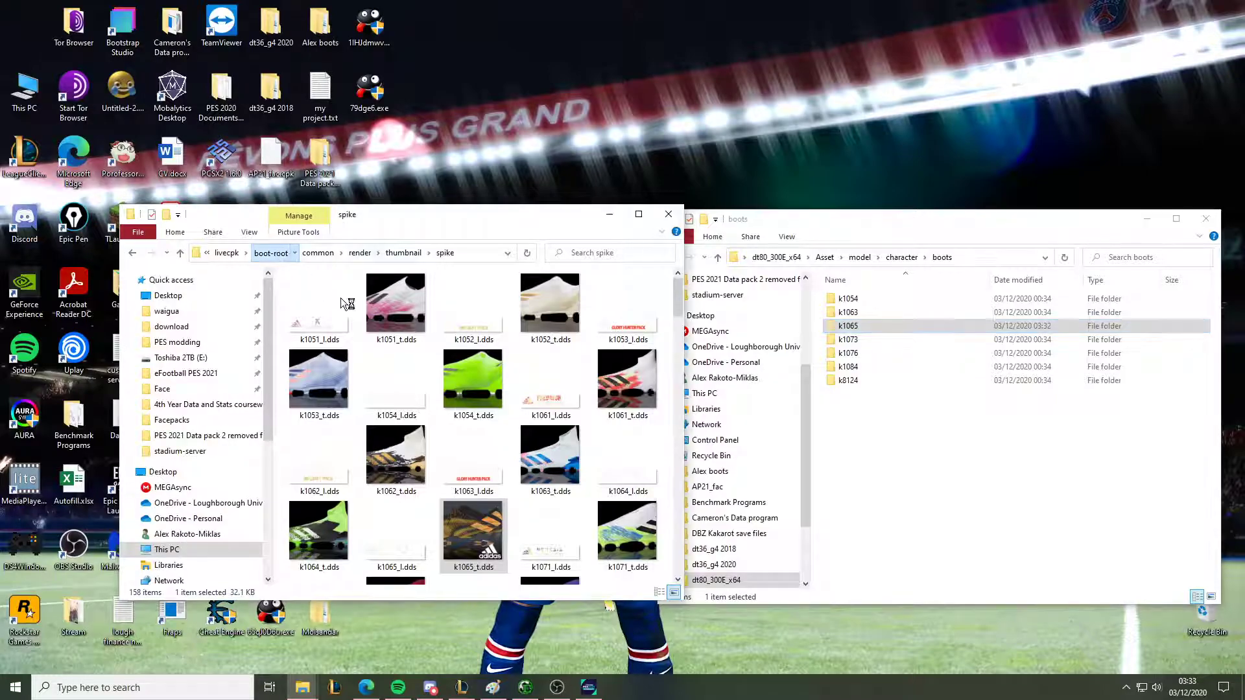
{"action": "double_click", "coordinate": [343, 298]}
{"action": "double_click", "coordinate": [336, 297]}
{"action": "double_click", "coordinate": [336, 297]}
{"action": "double_click", "coordinate": [331, 308]}
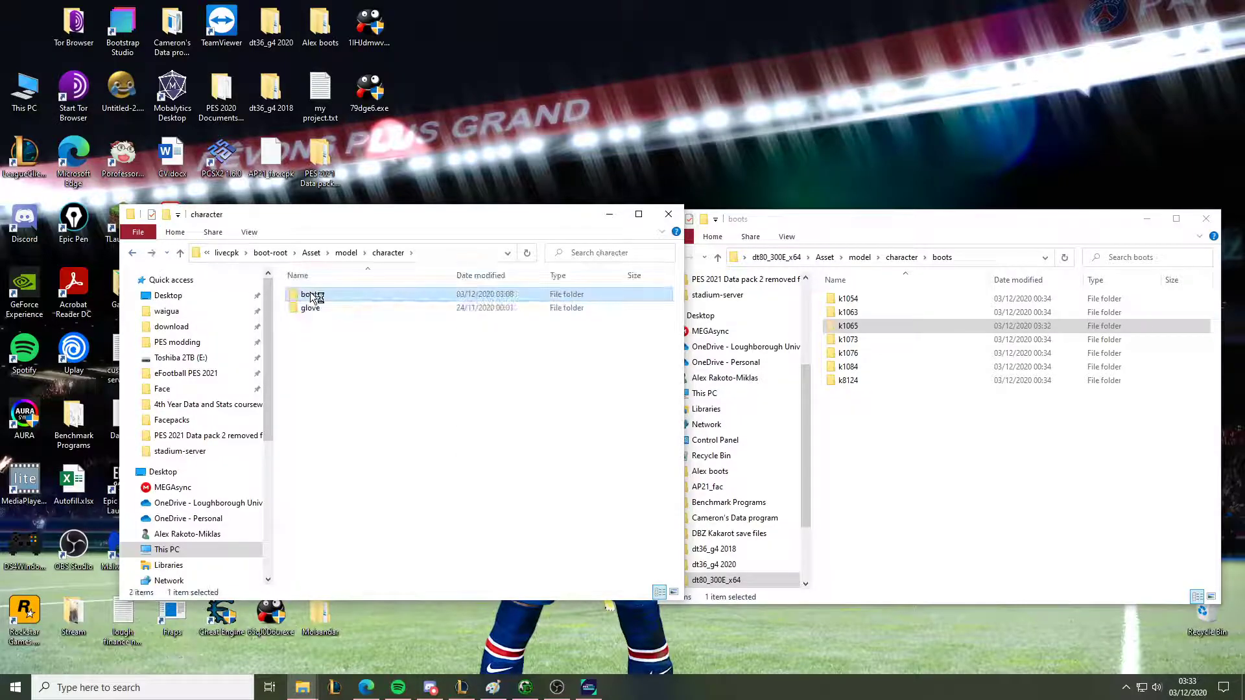
{"action": "double_click", "coordinate": [310, 295]}
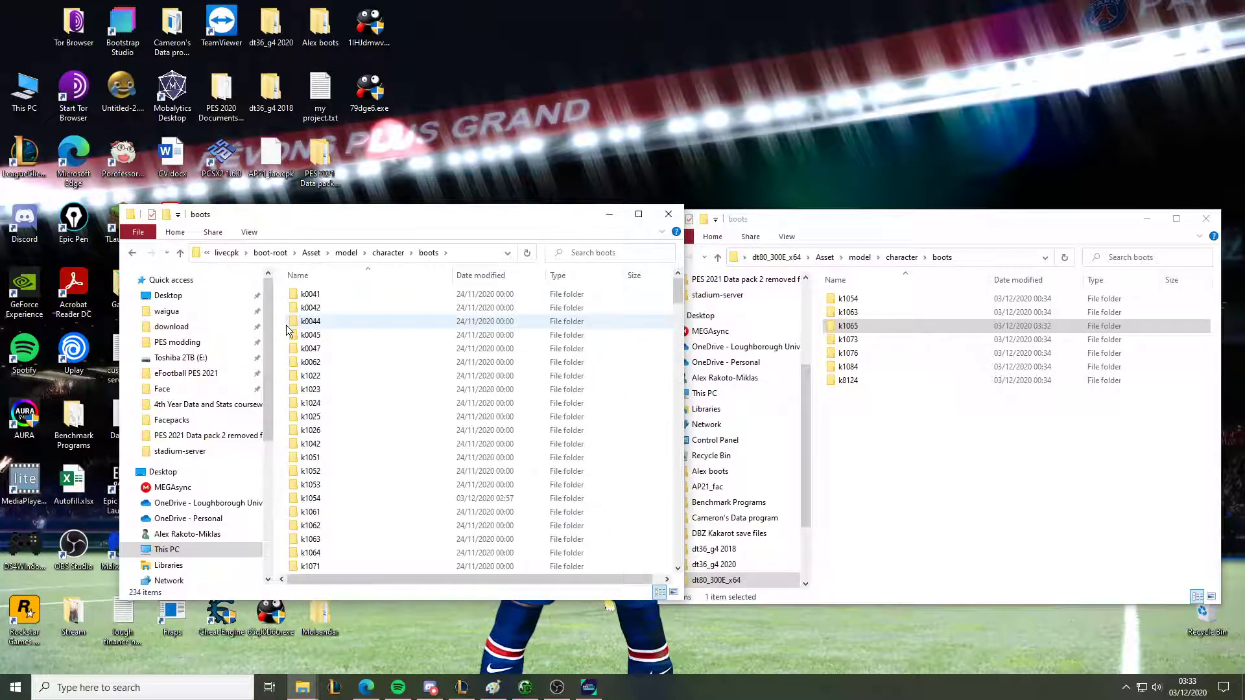
{"action": "key", "text": "ctrl+v"}
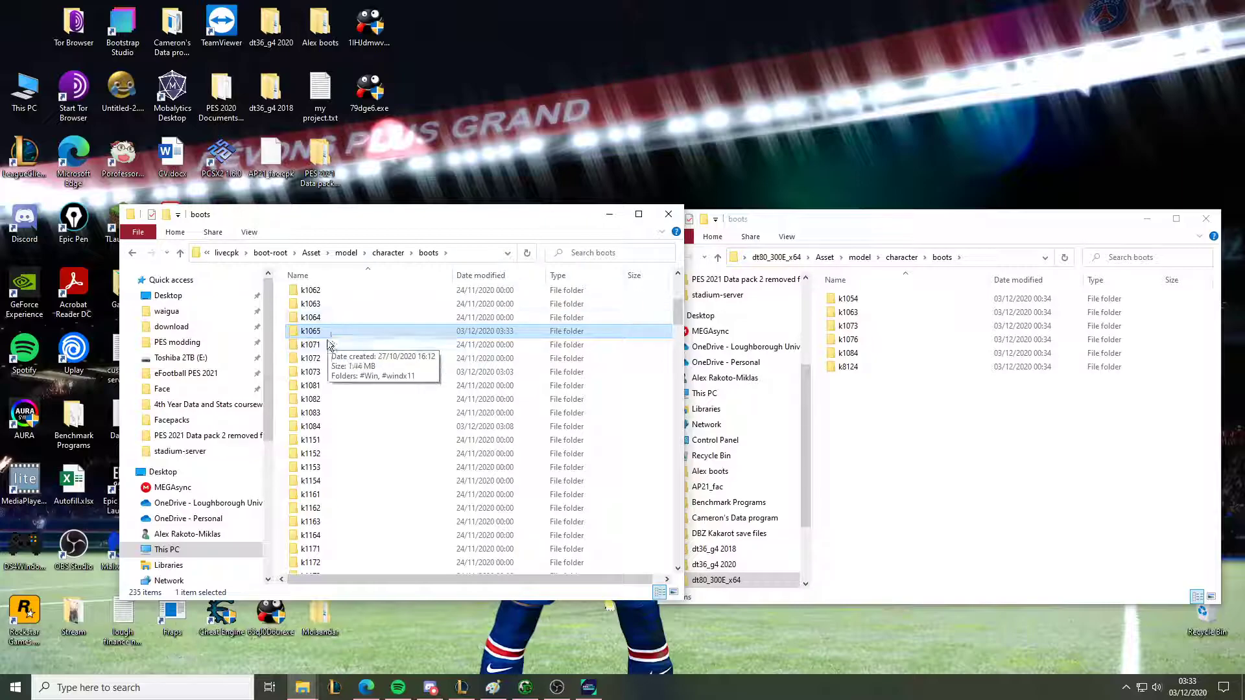
{"action": "left_click", "coordinate": [1205, 219]}
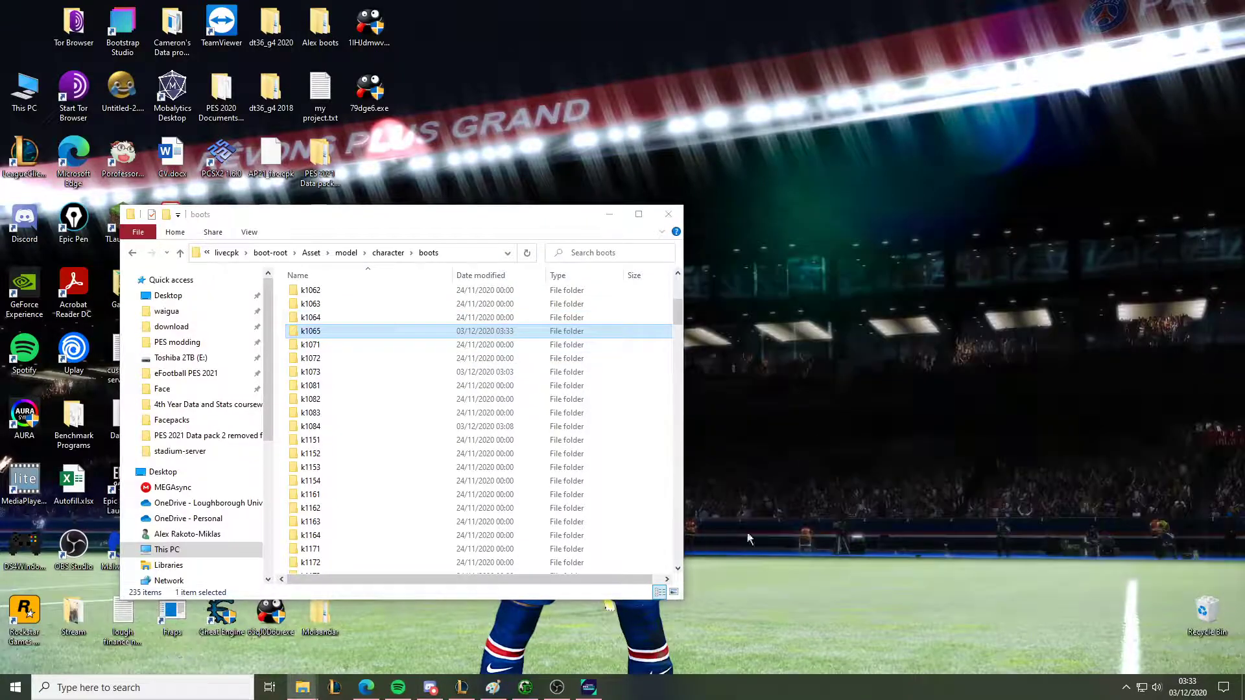
Close the running PES 2021 game and relaunch it through sider.exe
{"action": "left_click", "coordinate": [593, 686]}
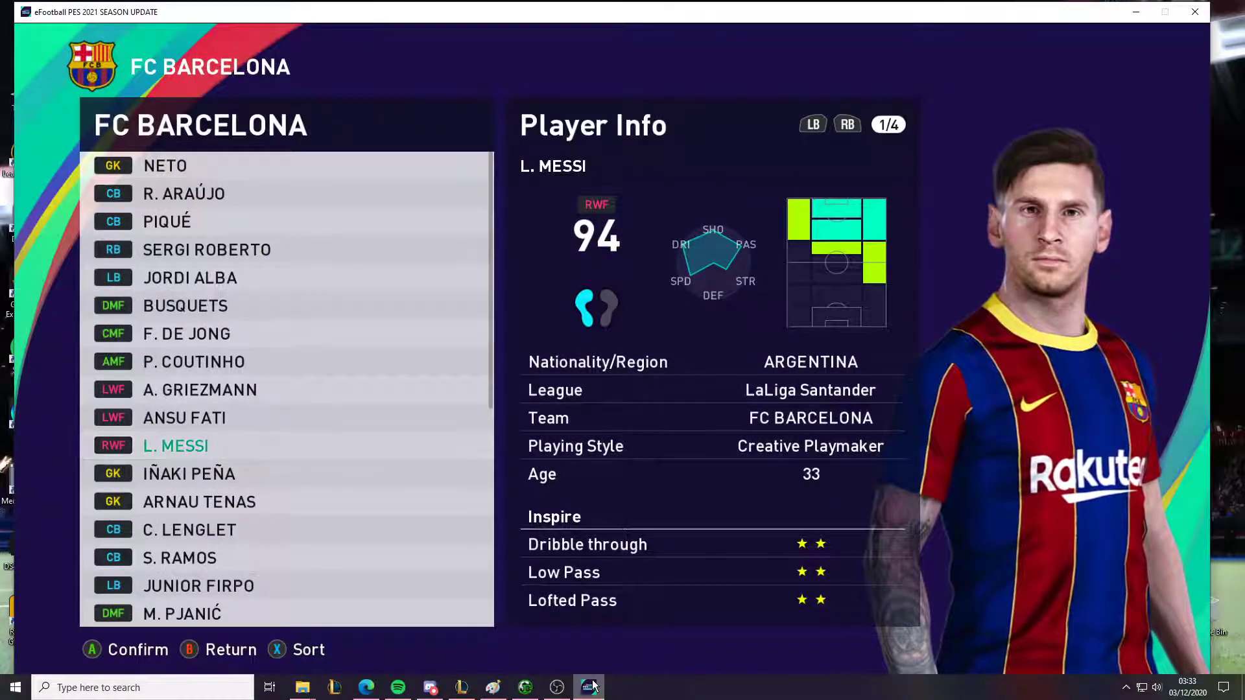
{"action": "left_click", "coordinate": [593, 686]}
{"action": "key", "text": "super"}
{"action": "type", "text": "sider"}
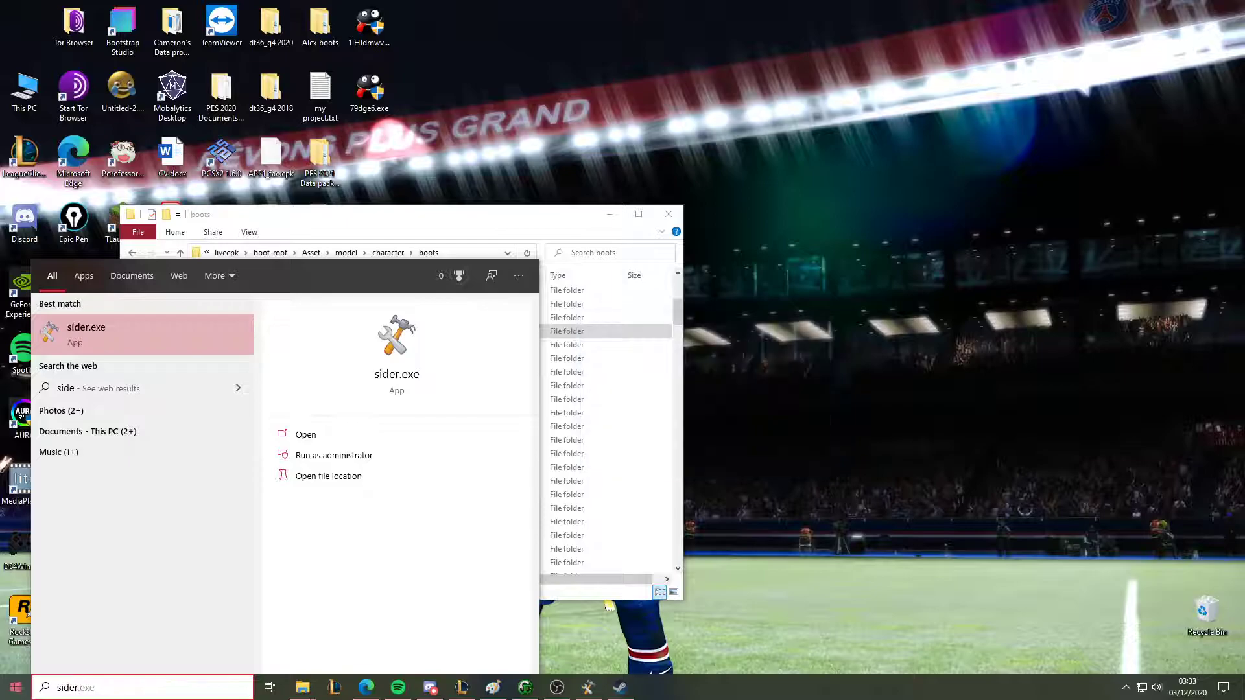
Switch to PES2020Editor and save the edited data, checking on the save while PES 2021 starts
{"action": "left_click", "coordinate": [534, 695]}
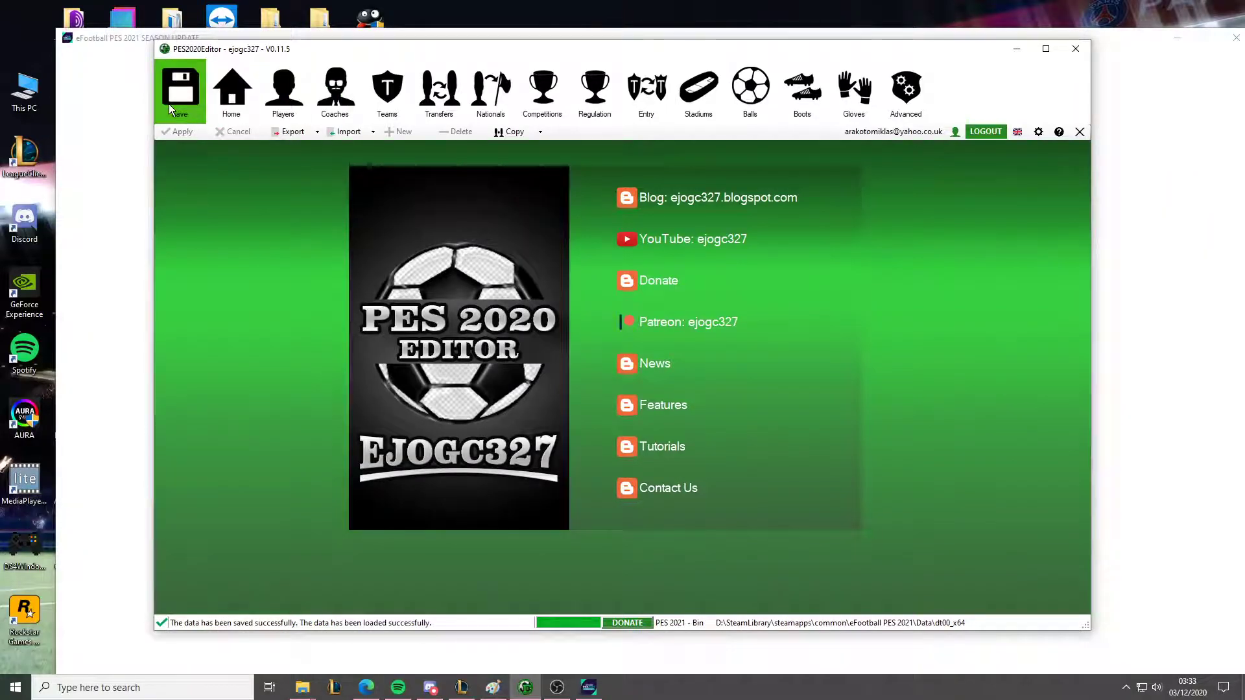
{"action": "left_click", "coordinate": [168, 104]}
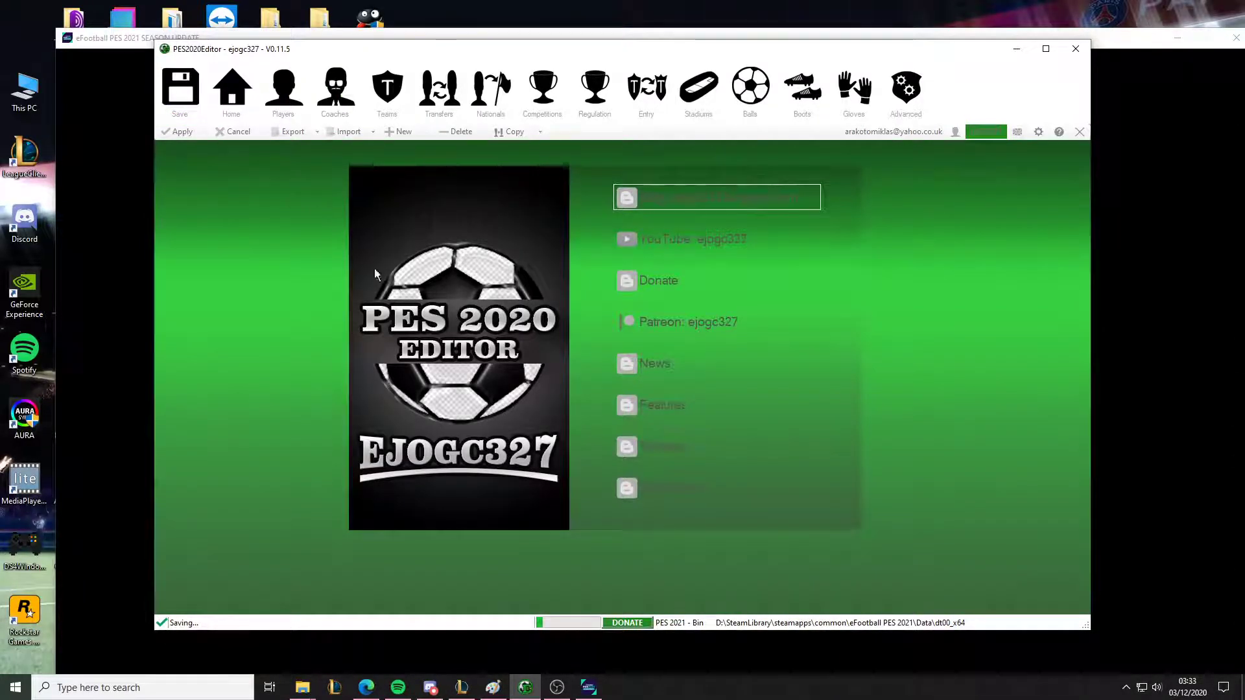
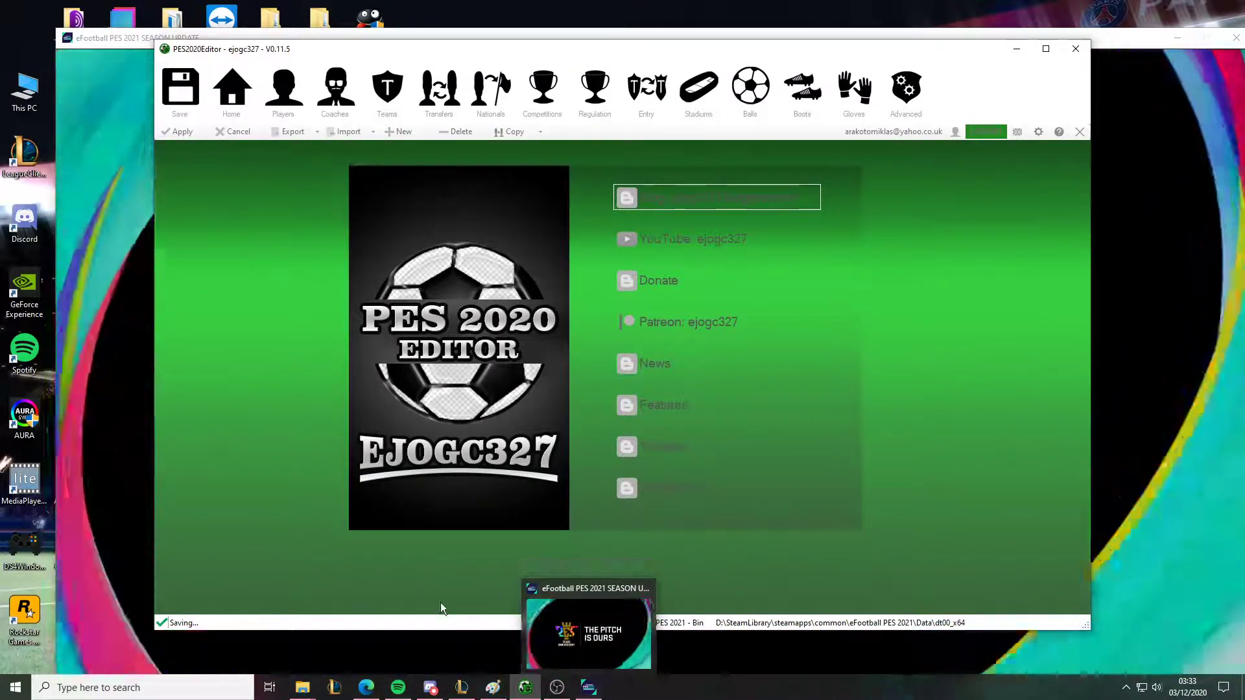
{"action": "left_click", "coordinate": [552, 628]}
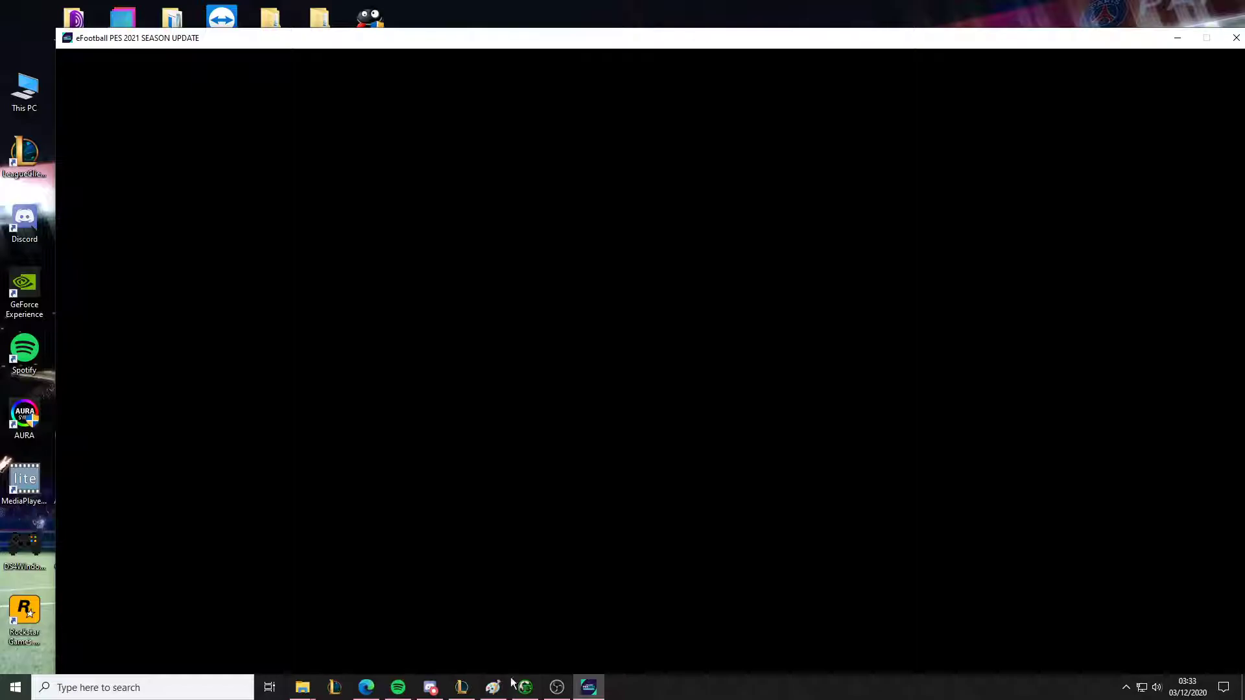
{"action": "left_click", "coordinate": [537, 690]}
{"action": "left_click", "coordinate": [582, 691]}
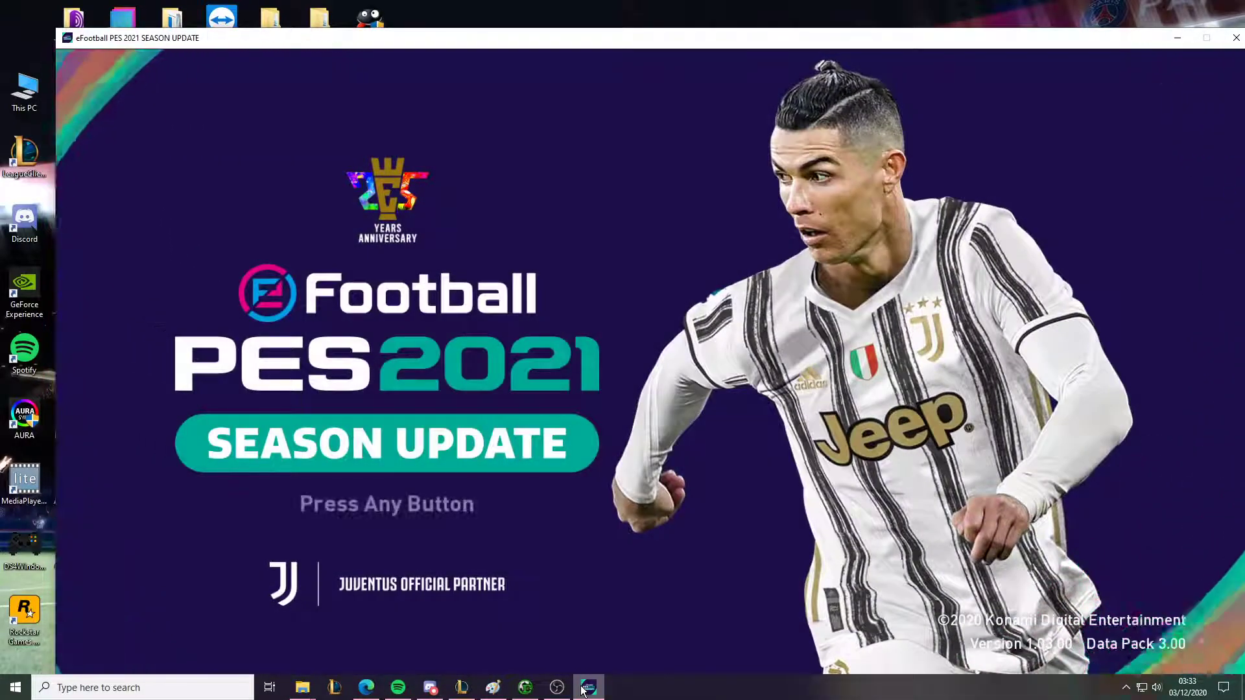
{"action": "left_click", "coordinate": [537, 692]}
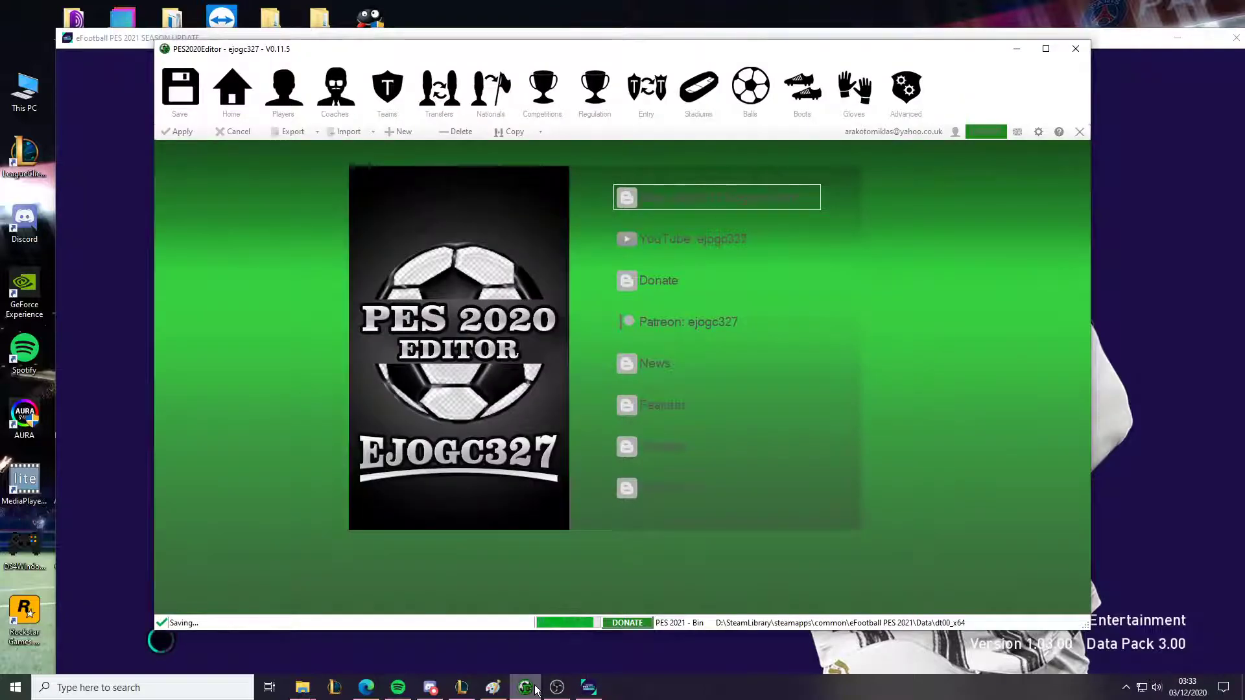
{"action": "left_click", "coordinate": [588, 688]}
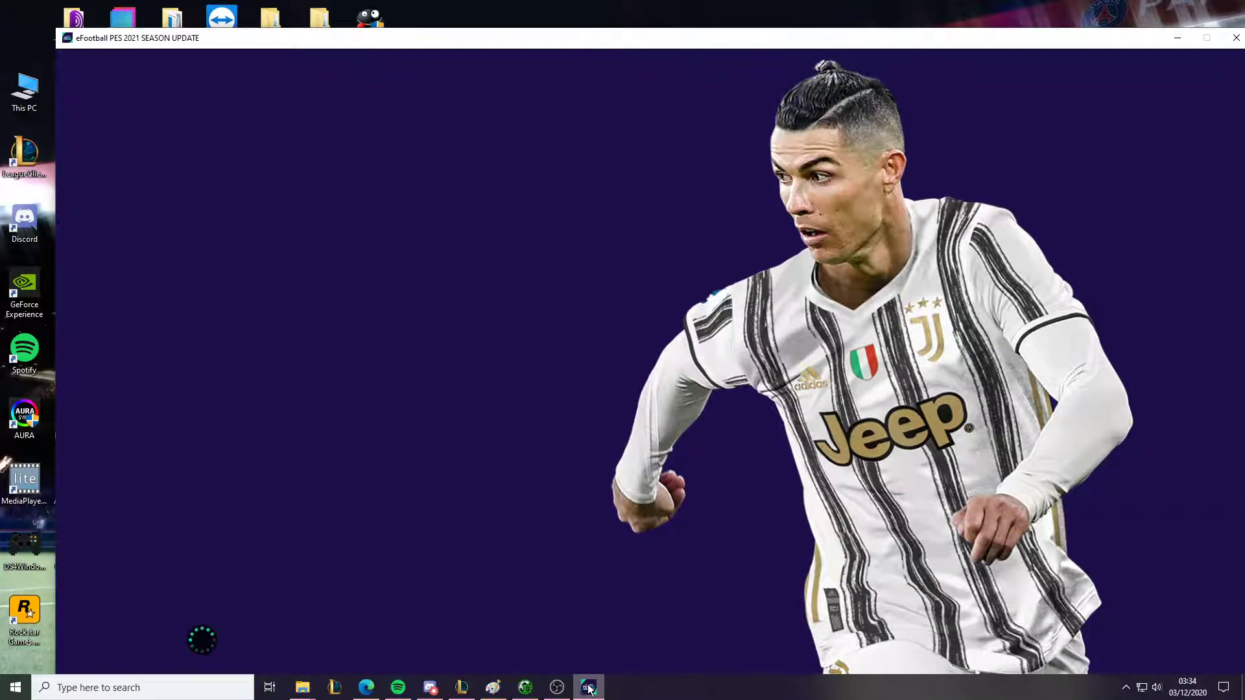
Get past the PES 2021 title screen and accept the updated Terms of Use and Virtual Currency Terms of Use
{"action": "key", "text": "Return"}
{"action": "key", "text": "Escape"}
{"action": "key", "text": "Down"}
{"action": "key", "text": "Return"}
{"action": "key", "text": "Escape"}
{"action": "key", "text": "Down"}
{"action": "key", "text": "Return"}
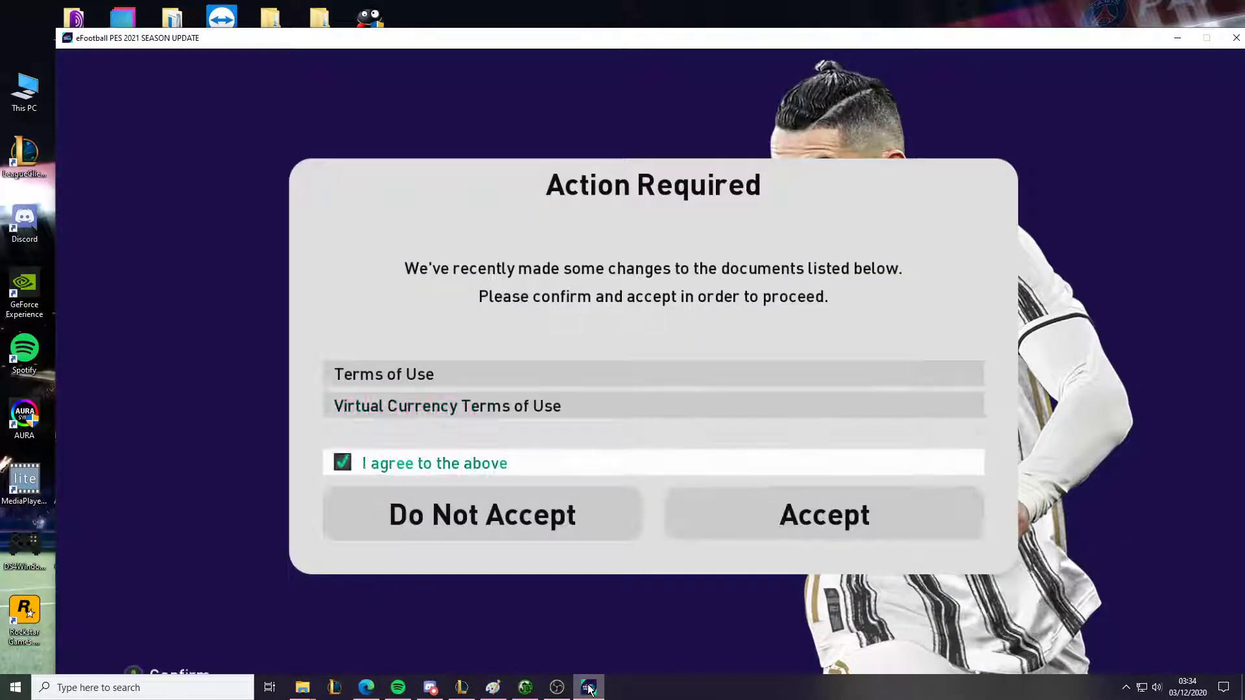
{"action": "key", "text": "Down"}
{"action": "key", "text": "Return"}
Check the save status in PES2020Editor, then return to PES 2021, continue to the main menu and reposition its window
{"action": "left_click", "coordinate": [524, 688]}
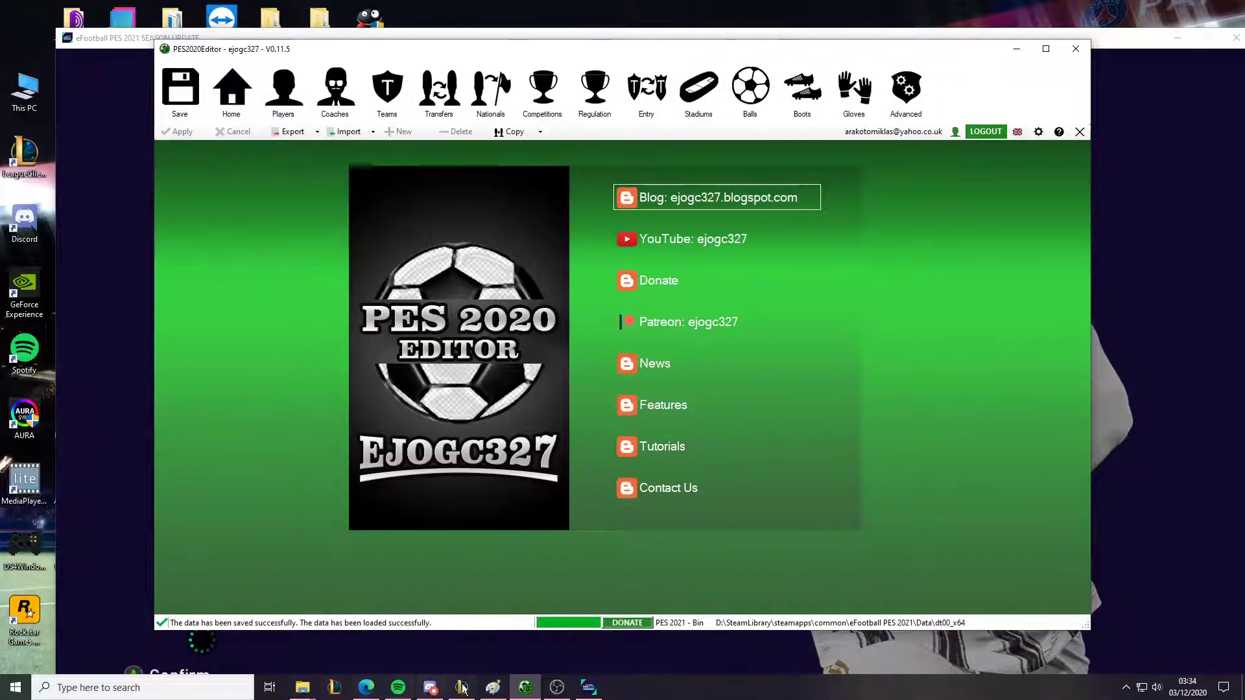
{"action": "left_click", "coordinate": [591, 689]}
{"action": "key", "text": "Return"}
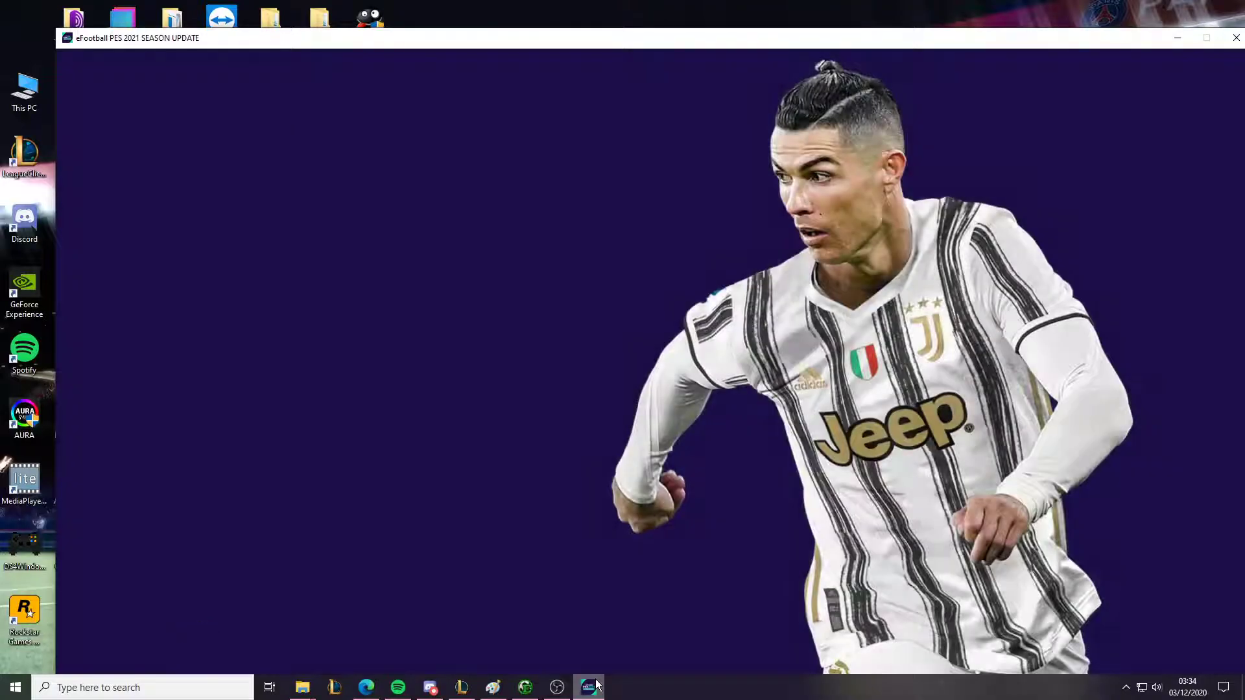
{"action": "left_click_drag", "start_coordinate": [573, 37], "coordinate": [525, 19]}
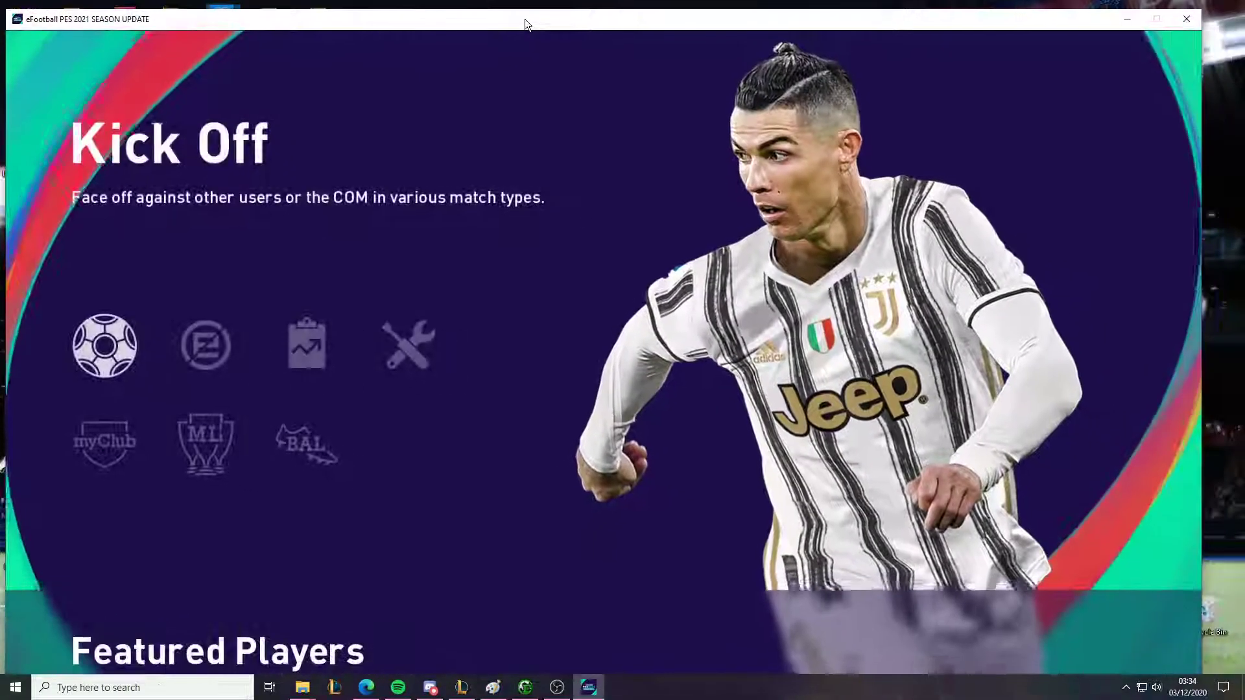
Enter Edit mode from the main menu and open player editing
{"action": "key", "text": "Right"}
{"action": "key", "text": "Right"}
{"action": "key", "text": "Return"}
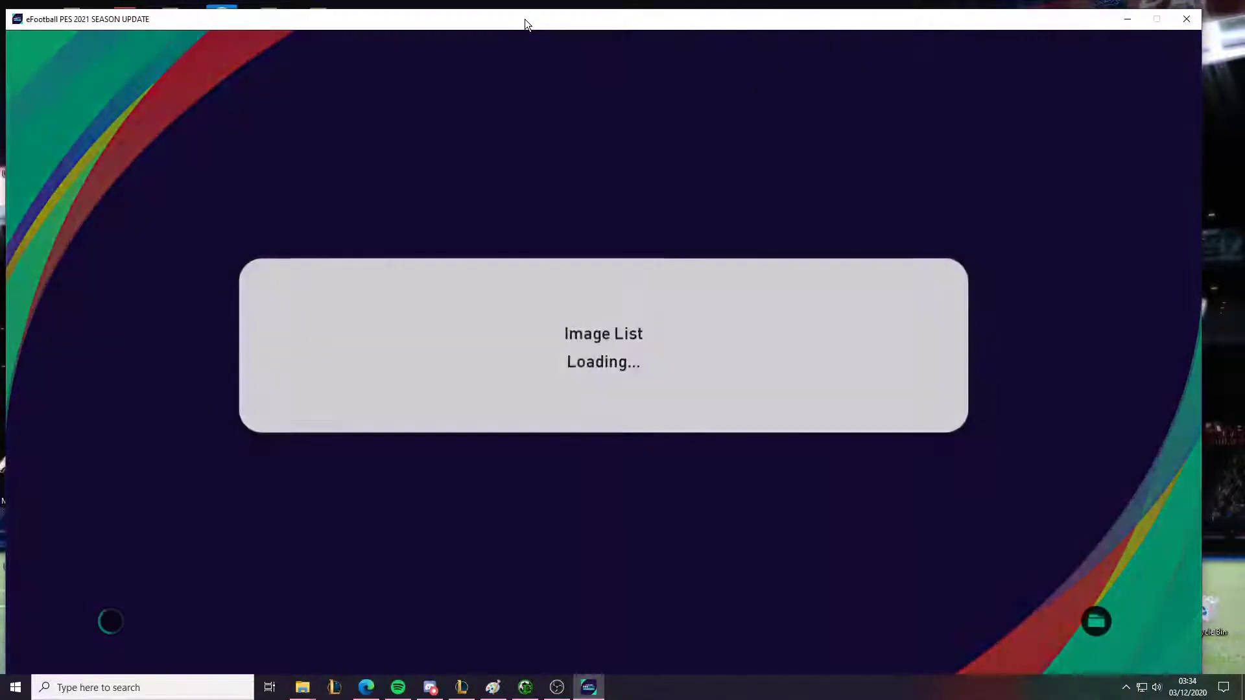
{"action": "key", "text": "Return"}
{"action": "key", "text": "Return"}
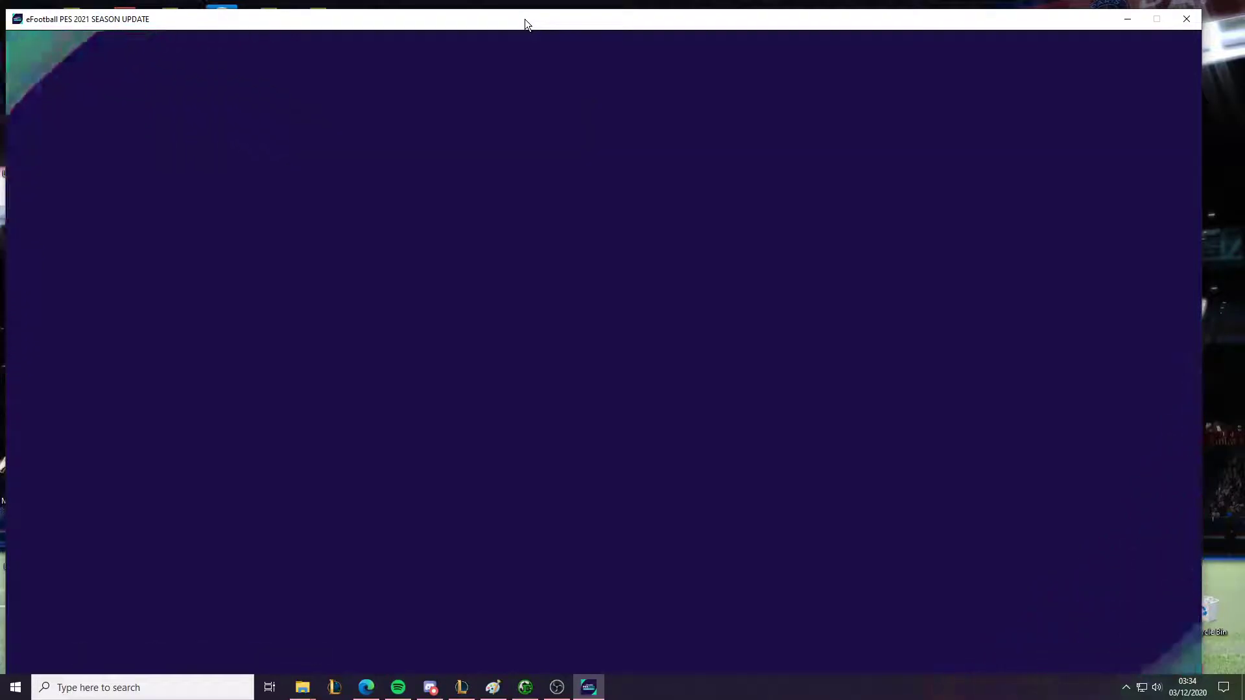
Choose LaLiga Santander and select FC Barcelona as the team to edit
{"action": "key", "text": "Down"}
{"action": "key", "text": "Down"}
{"action": "key", "text": "Down"}
{"action": "key", "text": "Down"}
{"action": "key", "text": "Down"}
{"action": "key", "text": "Down"}
{"action": "key", "text": "Down"}
{"action": "key", "text": "Down"}
{"action": "key", "text": "Down"}
{"action": "key", "text": "Down"}
{"action": "key", "text": "Return"}
{"action": "key", "text": "Down"}
{"action": "key", "text": "Down"}
{"action": "key", "text": "Down"}
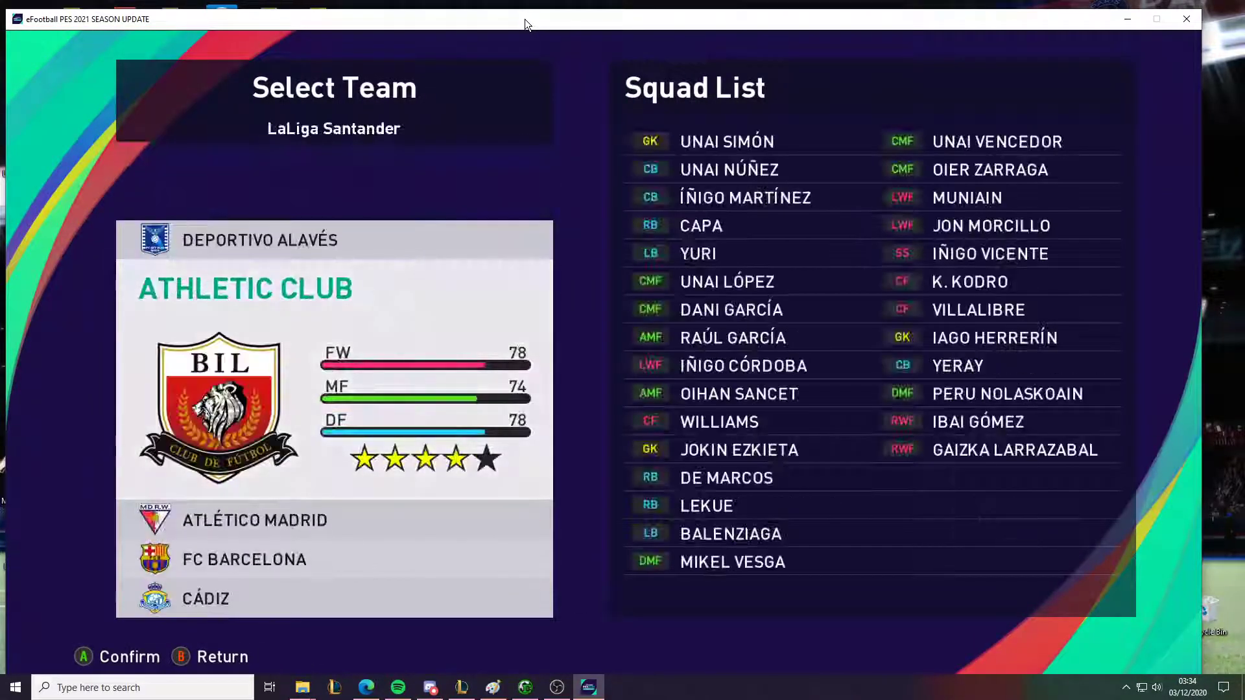
{"action": "key", "text": "Return"}
{"action": "key", "text": "Return"}
Select FC Barcelona's number 10 player from the squad for editing
{"action": "key", "text": "Down"}
{"action": "key", "text": "Down"}
{"action": "key", "text": "Down"}
{"action": "key", "text": "Down"}
{"action": "key", "text": "Down"}
{"action": "key", "text": "Down"}
{"action": "key", "text": "Down"}
{"action": "key", "text": "Down"}
{"action": "key", "text": "Down"}
{"action": "key", "text": "Down"}
{"action": "key", "text": "Return"}
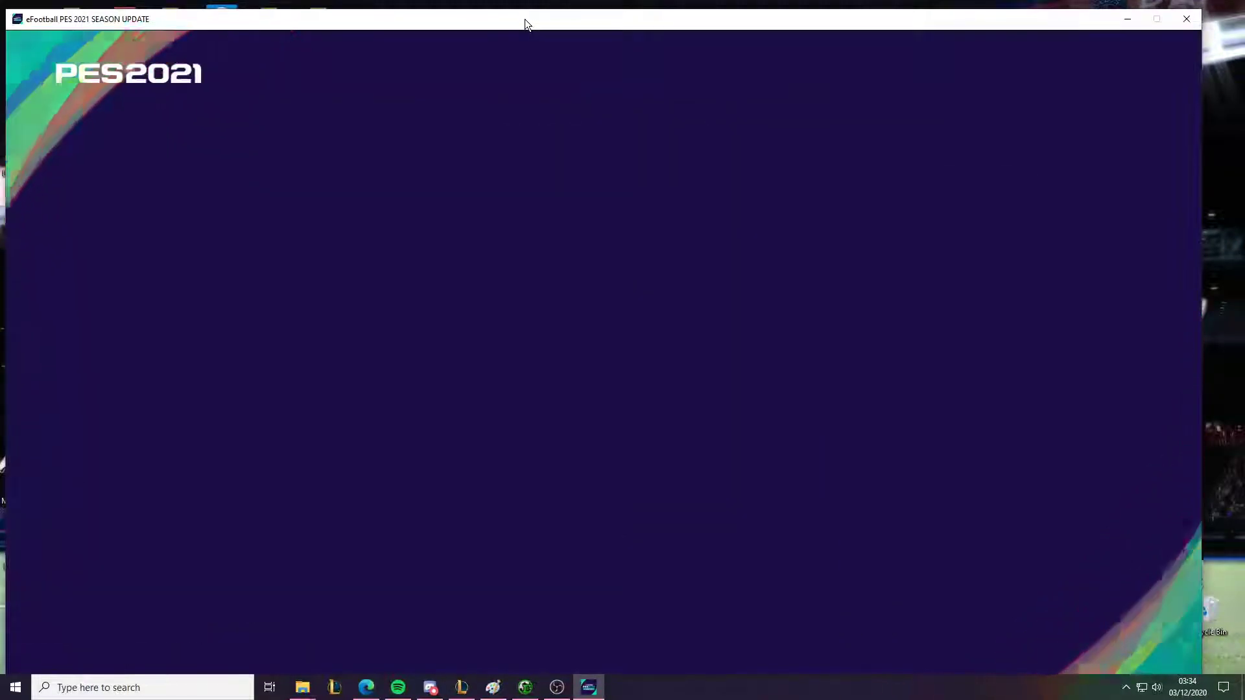
Open the player's Appearance settings and bring up the Boots list under Strip Style
{"action": "key", "text": "Down"}
{"action": "key", "text": "Down"}
{"action": "key", "text": "Down"}
{"action": "key", "text": "Down"}
{"action": "key", "text": "Down"}
{"action": "key", "text": "Return"}
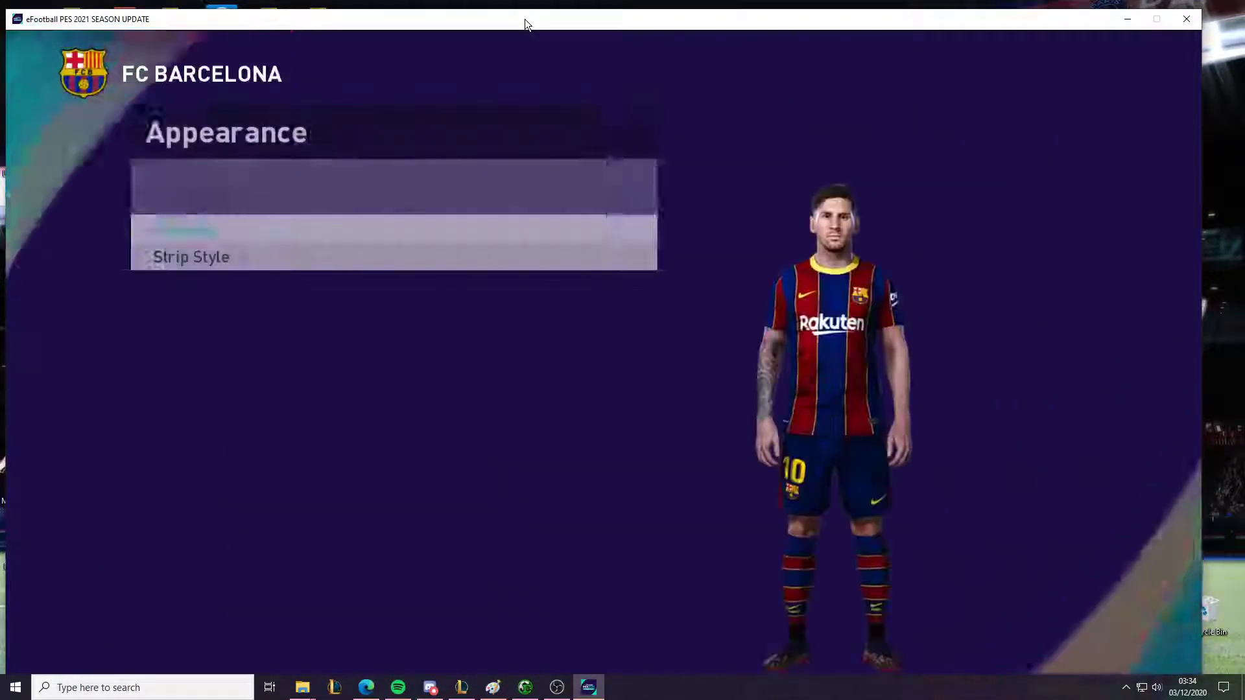
{"action": "key", "text": "Return"}
{"action": "key", "text": "Return"}
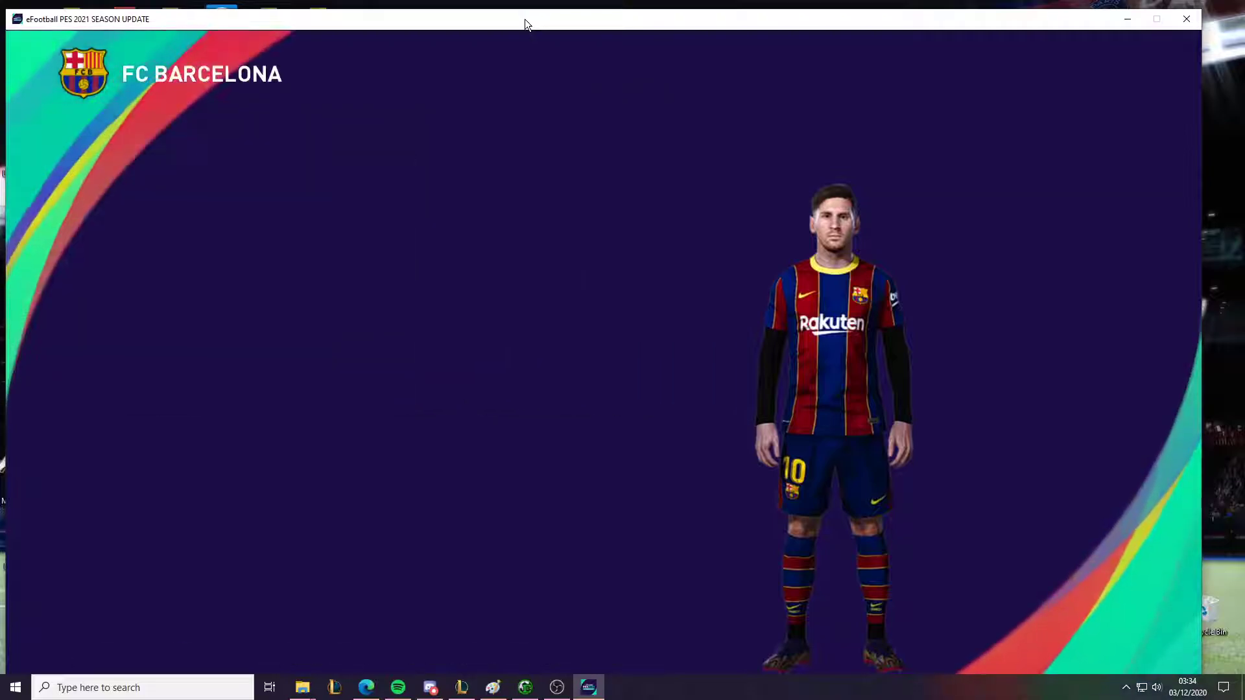
Look through the adidas boots between the Predator and Copa models for the newly added pair
{"action": "key", "text": "Down"}
{"action": "key", "text": "Down"}
{"action": "key", "text": "Down"}
{"action": "key", "text": "Right"}
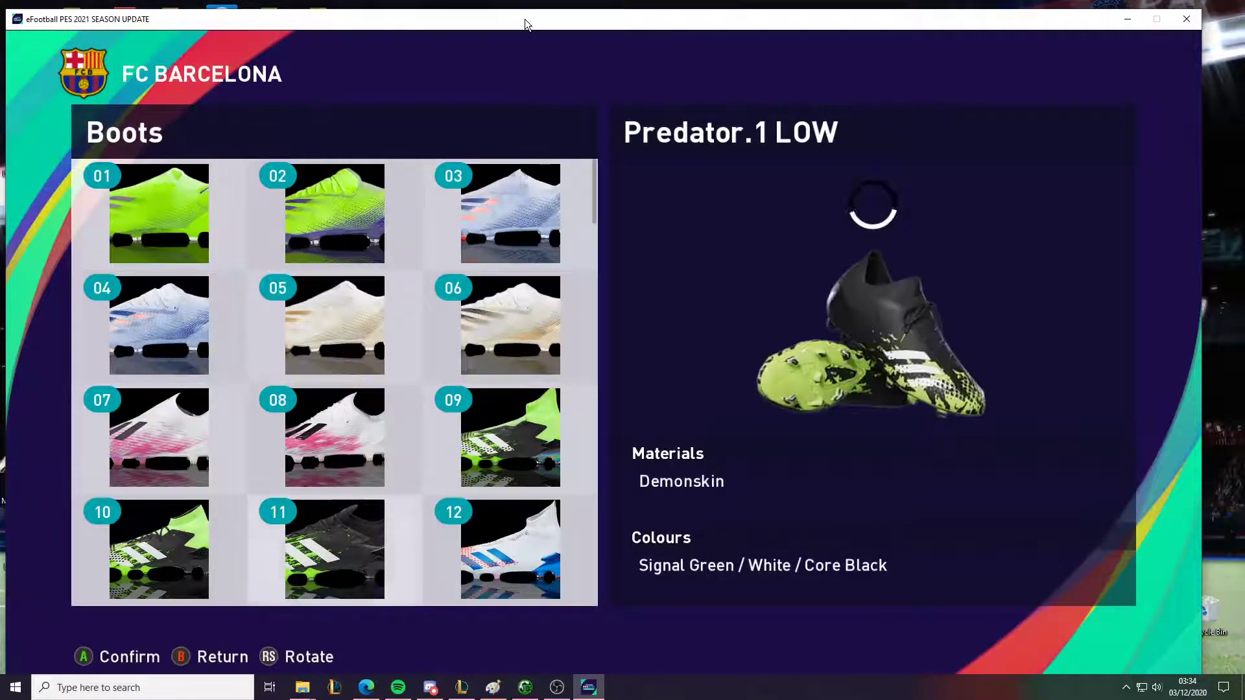
{"action": "key", "text": "Down"}
{"action": "key", "text": "Down"}
{"action": "key", "text": "Down"}
{"action": "key", "text": "Down"}
{"action": "key", "text": "Down"}
{"action": "key", "text": "Down"}
{"action": "key", "text": "Down"}
{"action": "key", "text": "Down"}
{"action": "key", "text": "Down"}
{"action": "key", "text": "Down"}
{"action": "key", "text": "Up"}
{"action": "key", "text": "Up"}
{"action": "key", "text": "Up"}
{"action": "key", "text": "Up"}
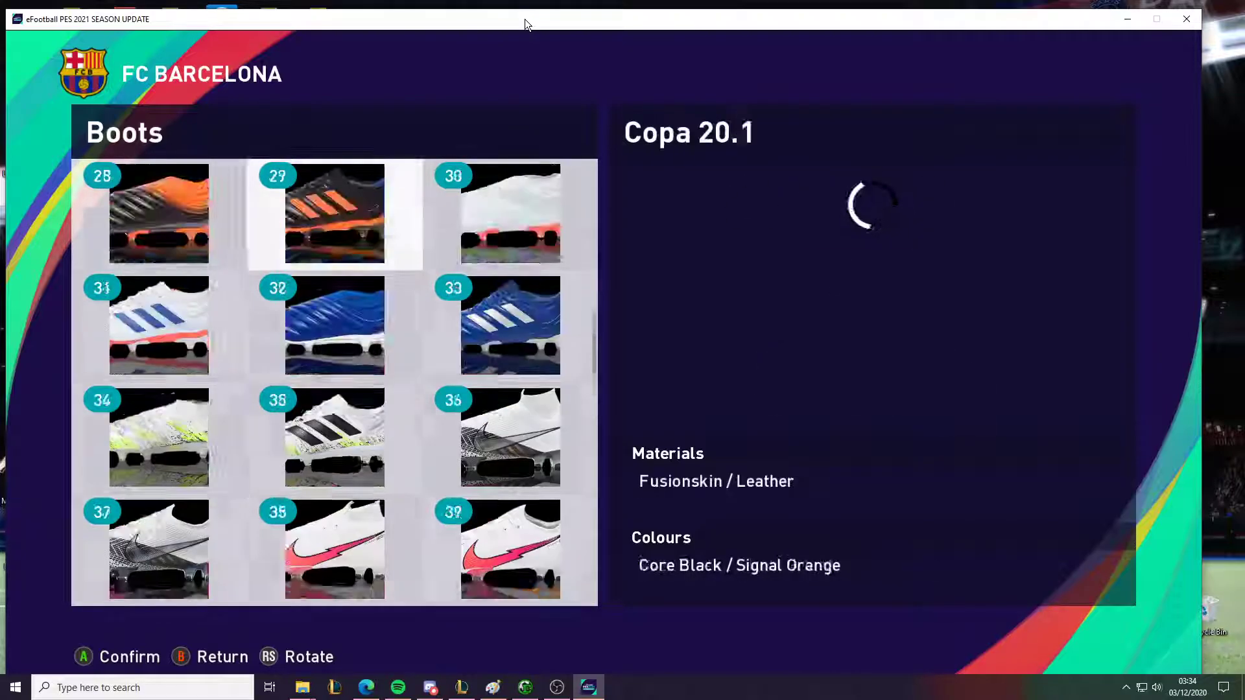
{"action": "key", "text": "Up"}
{"action": "key", "text": "Up"}
{"action": "key", "text": "Down"}
{"action": "key", "text": "Up"}
{"action": "key", "text": "Up"}
{"action": "key", "text": "Up"}
{"action": "key", "text": "Up"}
{"action": "key", "text": "Up"}
{"action": "key", "text": "Up"}
{"action": "key", "text": "Up"}
{"action": "key", "text": "Up"}
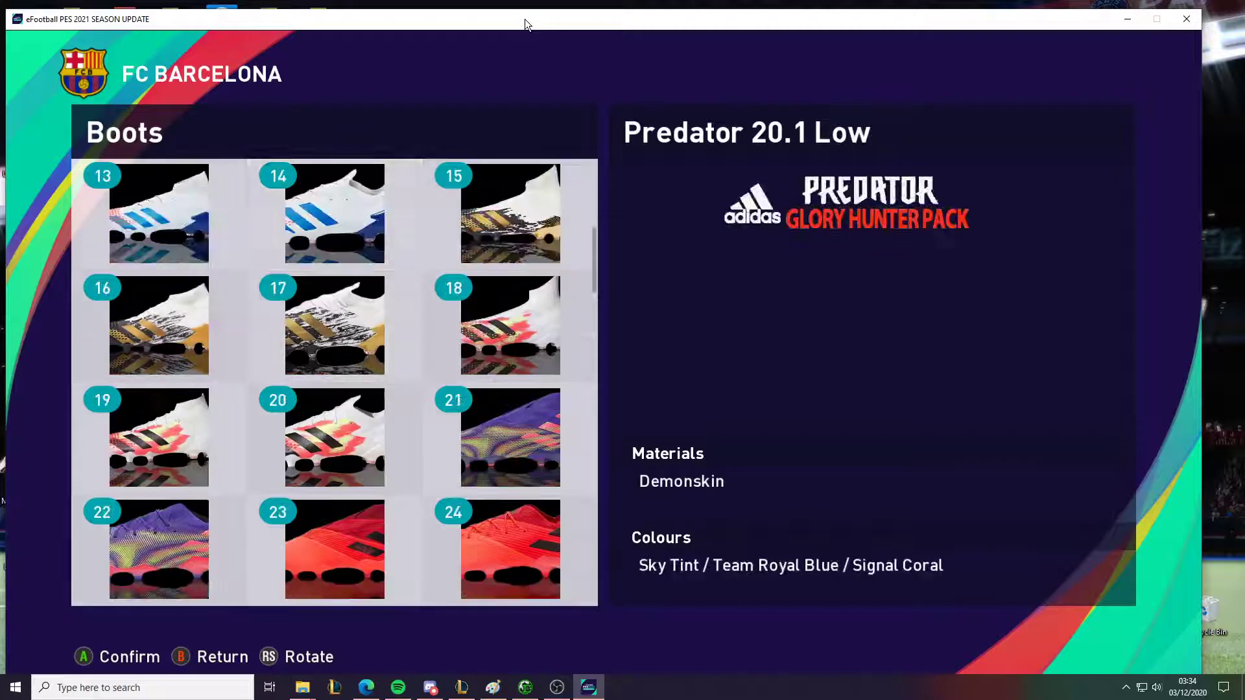
Search the rest of the Boots list for the new pair, down to the final entry, number 77
{"action": "key", "text": "Down"}
{"action": "key", "text": "Down"}
{"action": "key", "text": "Down"}
{"action": "key", "text": "Up"}
{"action": "key", "text": "Up"}
{"action": "key", "text": "Up"}
{"action": "key", "text": "Down"}
{"action": "key", "text": "Down"}
{"action": "key", "text": "Down"}
{"action": "key", "text": "Down"}
{"action": "key", "text": "Down"}
{"action": "key", "text": "Down"}
{"action": "key", "text": "Down"}
{"action": "key", "text": "Down"}
{"action": "key", "text": "Down"}
{"action": "key", "text": "Down"}
{"action": "key", "text": "Down"}
{"action": "key", "text": "Down"}
{"action": "key", "text": "Down"}
{"action": "key", "text": "Down"}
{"action": "key", "text": "Down"}
{"action": "key", "text": "Down"}
{"action": "key", "text": "Down"}
{"action": "key", "text": "Down"}
{"action": "key", "text": "Down"}
{"action": "key", "text": "Down"}
{"action": "key", "text": "Down"}
{"action": "key", "text": "Down"}
{"action": "key", "text": "Down"}
{"action": "key", "text": "Down"}
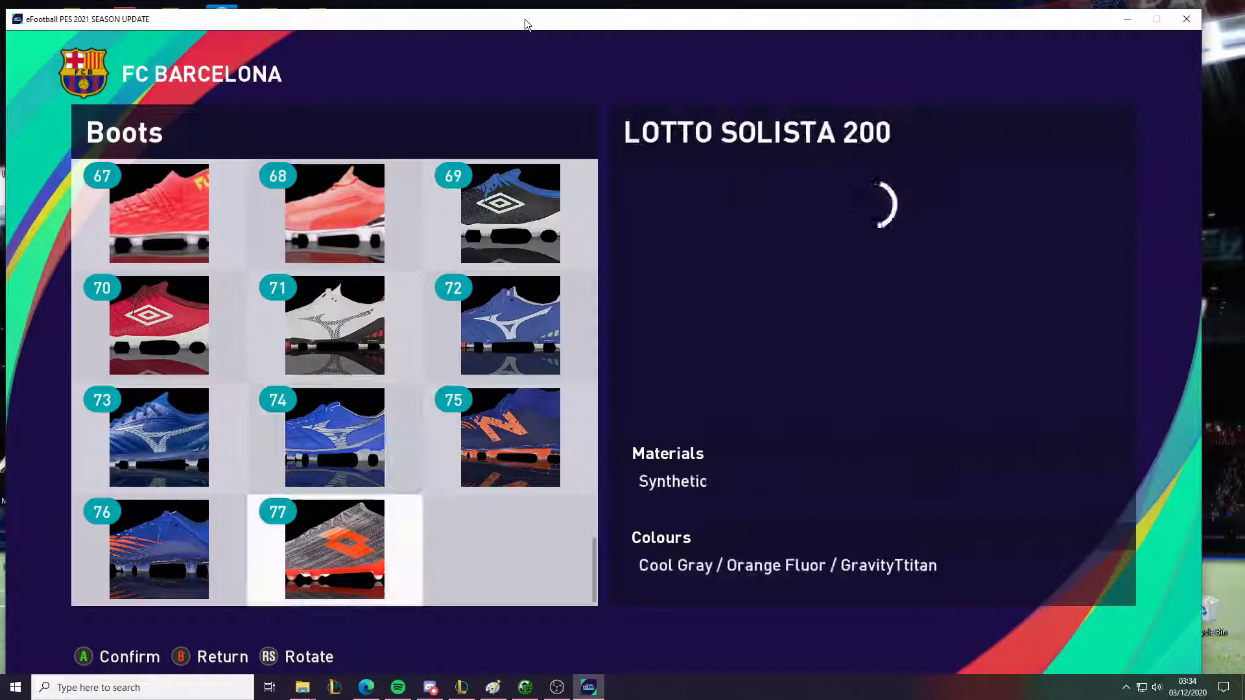
Check the boots again from the end of the list back to the Predator models near the start
{"action": "key", "text": "Up"}
{"action": "key", "text": "Up"}
{"action": "key", "text": "Up"}
{"action": "key", "text": "Up"}
{"action": "key", "text": "Up"}
{"action": "key", "text": "Up"}
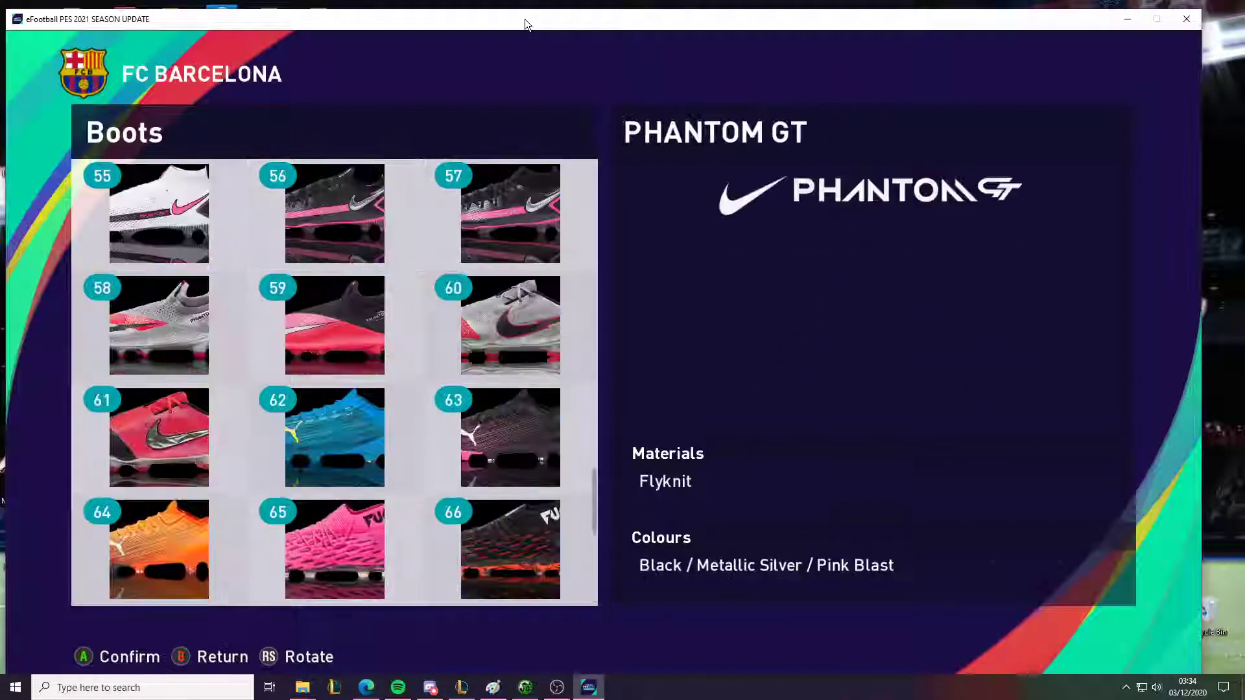
{"action": "key", "text": "Up"}
{"action": "key", "text": "Up"}
{"action": "key", "text": "Up"}
{"action": "key", "text": "Up"}
{"action": "key", "text": "Up"}
{"action": "key", "text": "Up"}
{"action": "key", "text": "Up"}
{"action": "key", "text": "Up"}
{"action": "key", "text": "Up"}
{"action": "key", "text": "Up"}
{"action": "key", "text": "Up"}
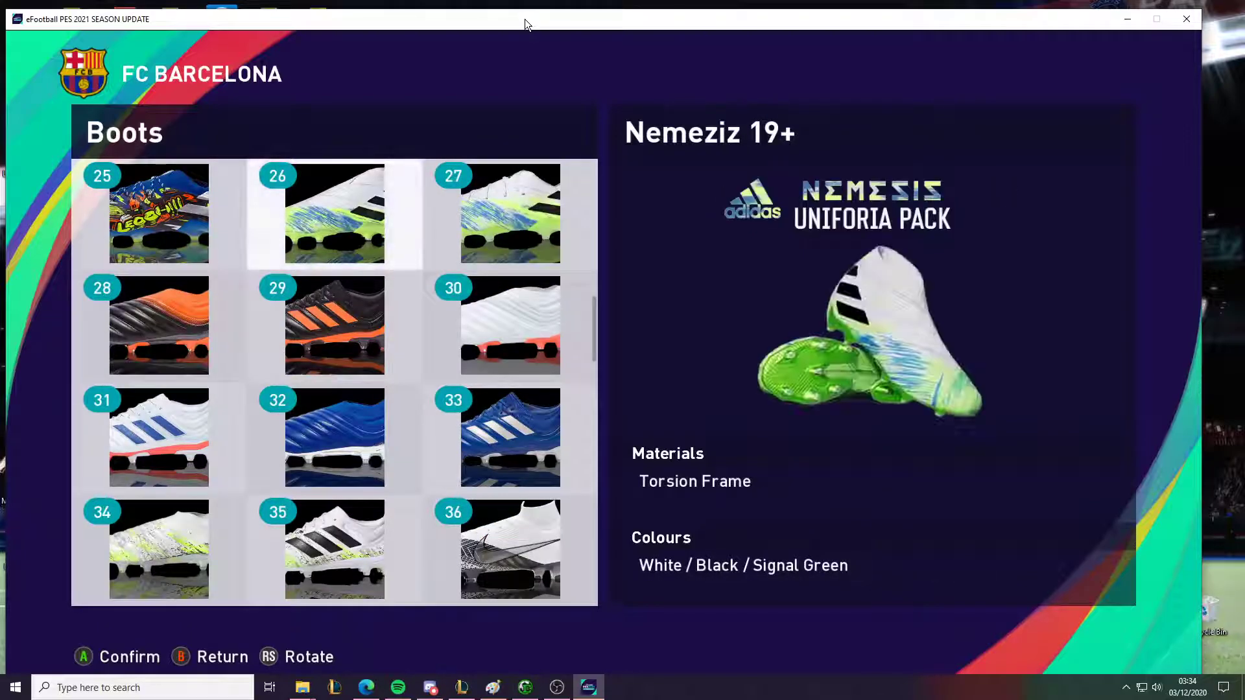
{"action": "key", "text": "Up"}
{"action": "key", "text": "Up"}
{"action": "key", "text": "Up"}
{"action": "key", "text": "Up"}
{"action": "key", "text": "Up"}
{"action": "key", "text": "Down"}
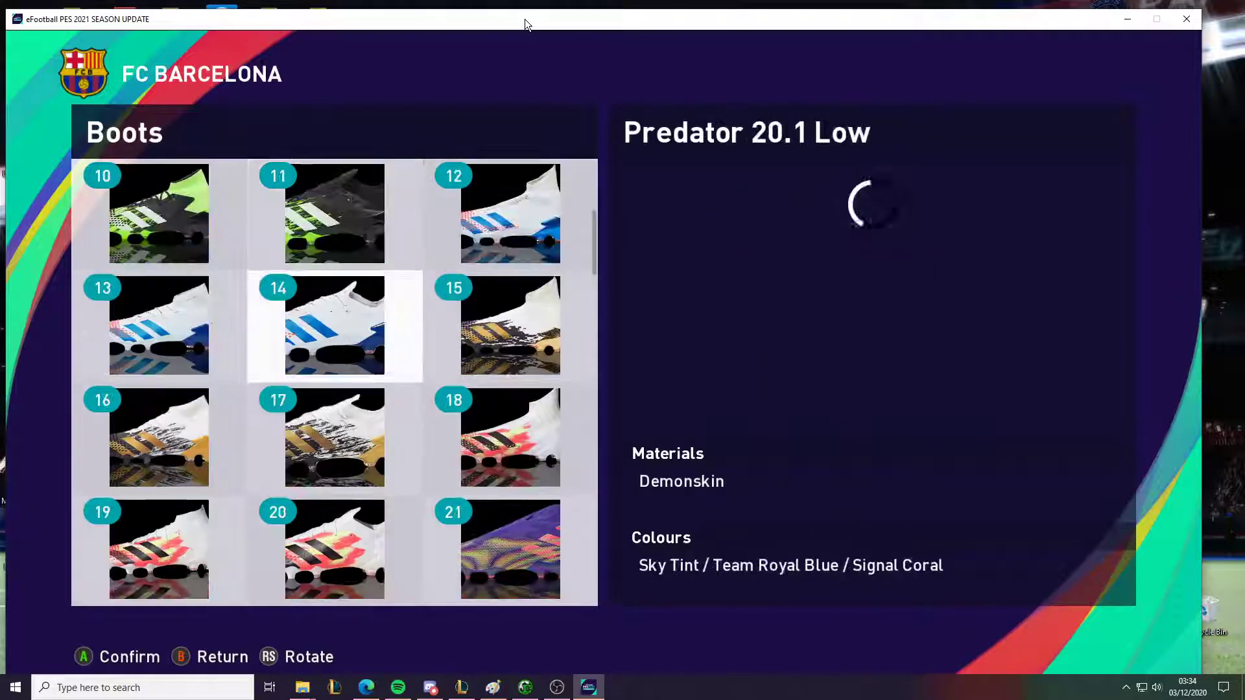
{"action": "key", "text": "Up"}
{"action": "key", "text": "Up"}
{"action": "key", "text": "Up"}
{"action": "key", "text": "Up"}
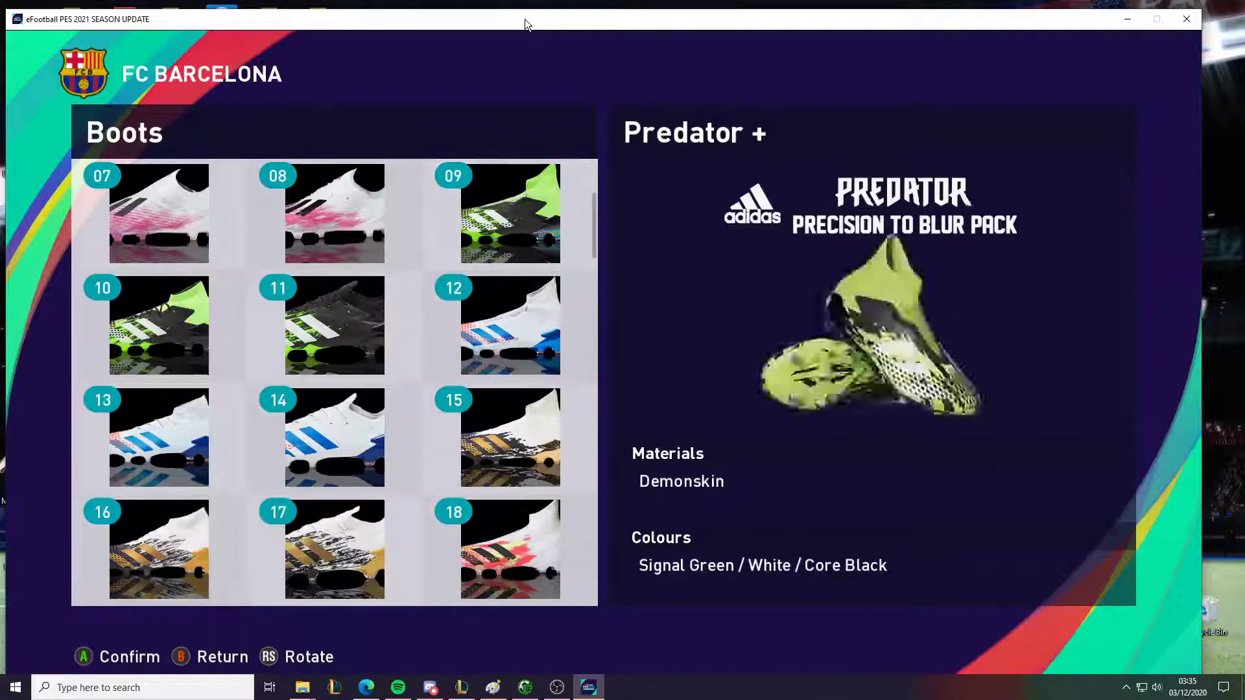
Recheck the Predator and X Ghosted boots, continuing through the list to Nemeziz 19.1
{"action": "key", "text": "Down"}
{"action": "key", "text": "Down"}
{"action": "key", "text": "Down"}
{"action": "key", "text": "Down"}
{"action": "key", "text": "Down"}
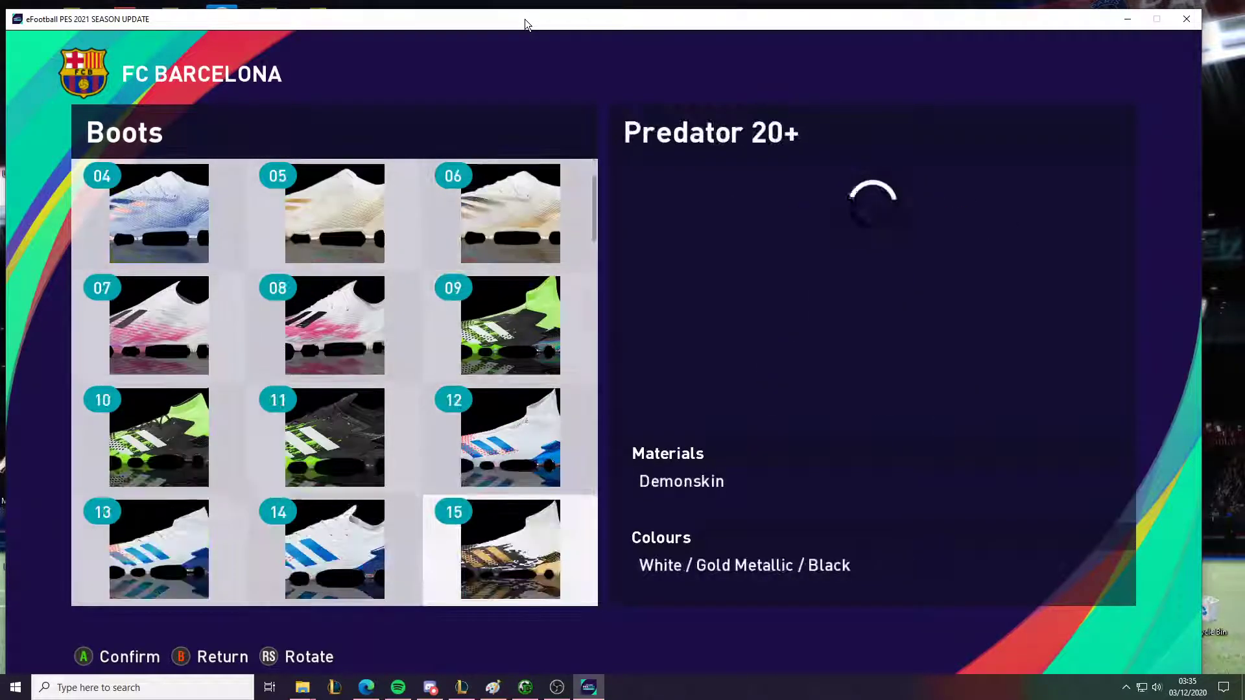
{"action": "key", "text": "Up"}
{"action": "key", "text": "Up"}
{"action": "key", "text": "Up"}
{"action": "key", "text": "Up"}
{"action": "key", "text": "Up"}
{"action": "key", "text": "Down"}
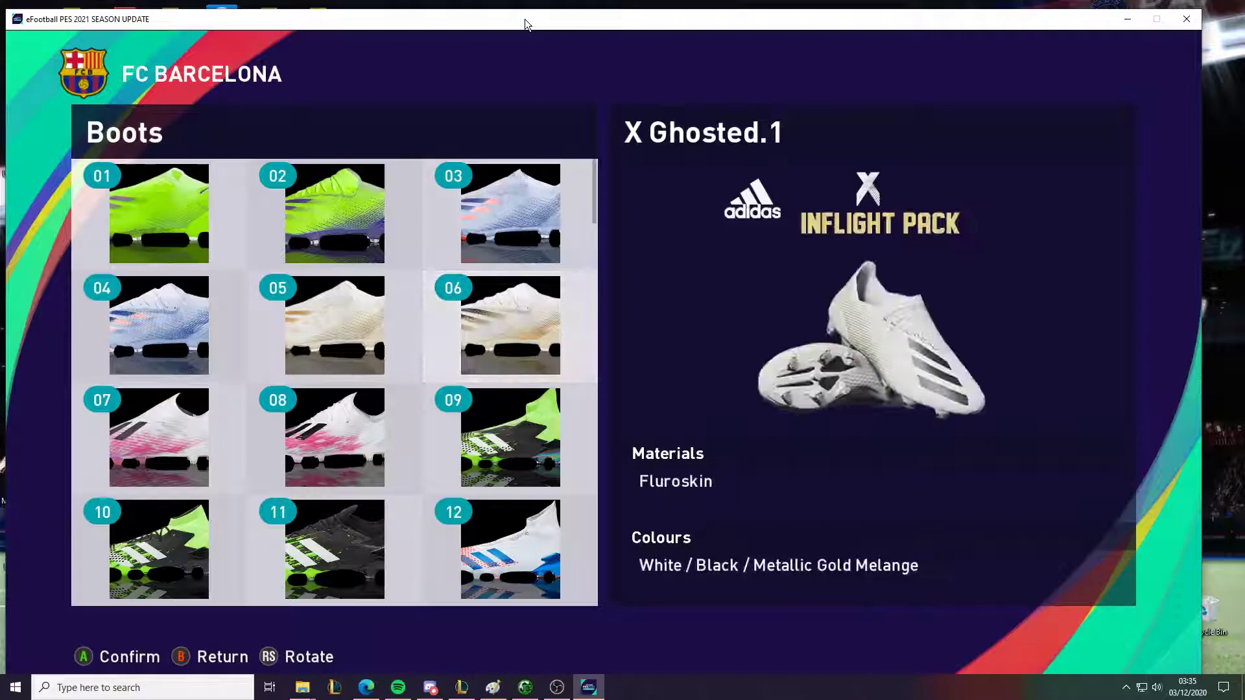
{"action": "key", "text": "Up"}
{"action": "key", "text": "Down"}
{"action": "key", "text": "Down"}
{"action": "key", "text": "Down"}
{"action": "key", "text": "Down"}
{"action": "key", "text": "Down"}
{"action": "key", "text": "Down"}
{"action": "key", "text": "Down"}
{"action": "key", "text": "Down"}
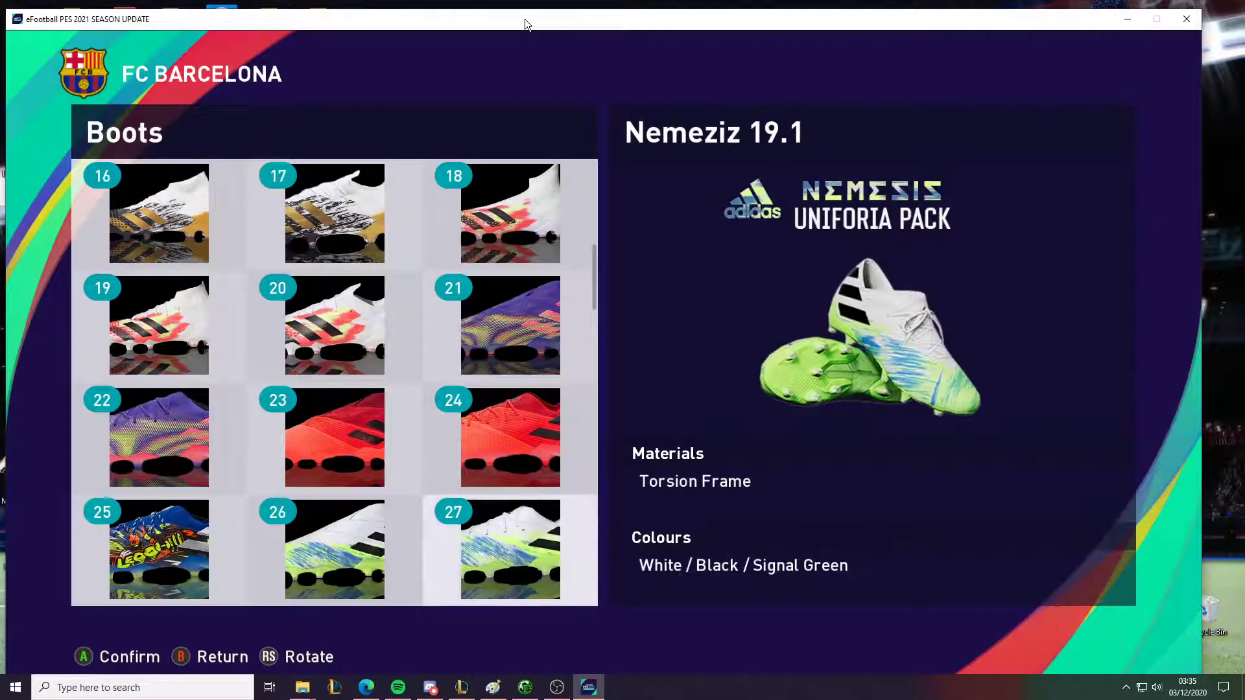
Compare the Nemeziz 19.1 boots with the neighbouring Copa models, looking for the newly added pair
{"action": "key", "text": "Left"}
{"action": "key", "text": "Up"}
{"action": "key", "text": "Down"}
{"action": "key", "text": "Down"}
{"action": "key", "text": "Down"}
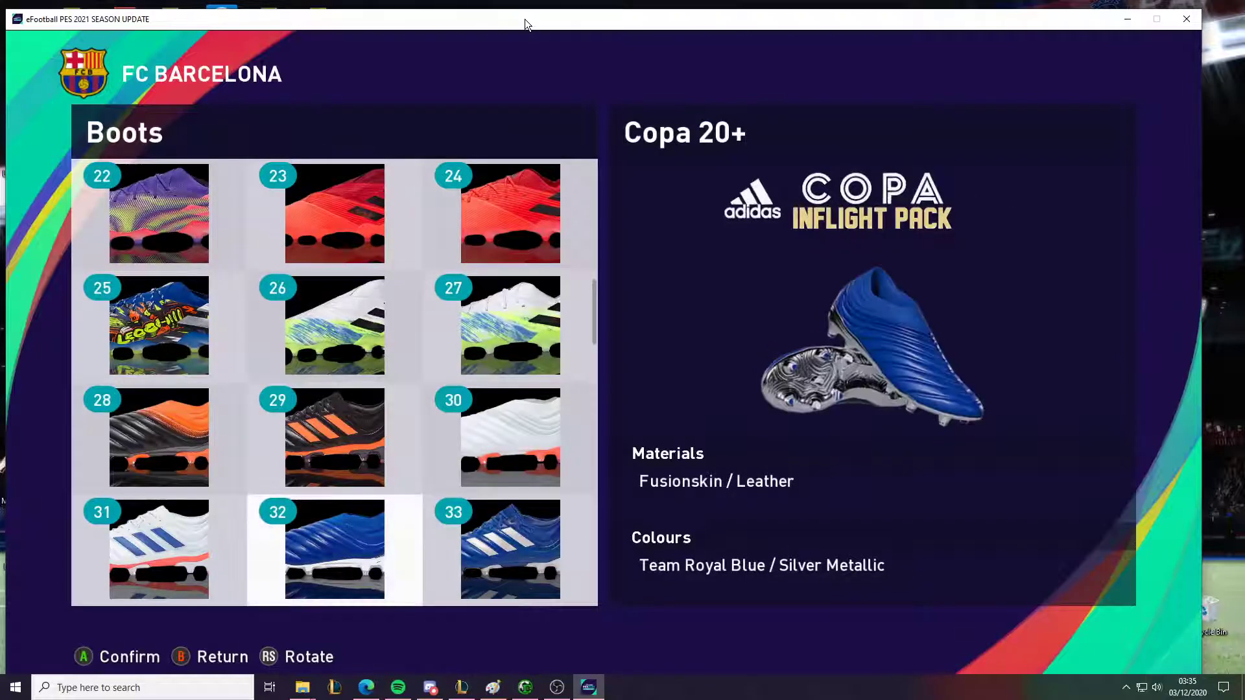
{"action": "key", "text": "Up"}
{"action": "key", "text": "Left"}
{"action": "key", "text": "Right"}
{"action": "key", "text": "Left"}
{"action": "key", "text": "Up"}
{"action": "key", "text": "Right"}
{"action": "key", "text": "Right"}
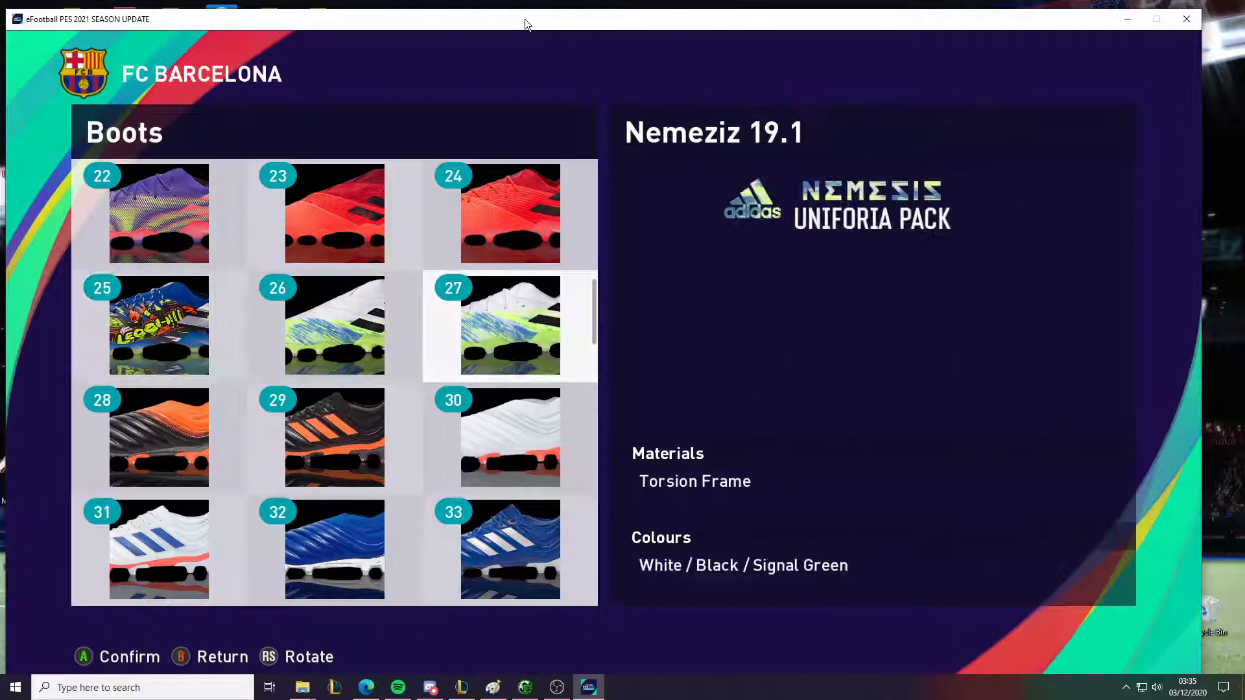
{"action": "key", "text": "Left"}
{"action": "key", "text": "Left"}
{"action": "key", "text": "Down"}
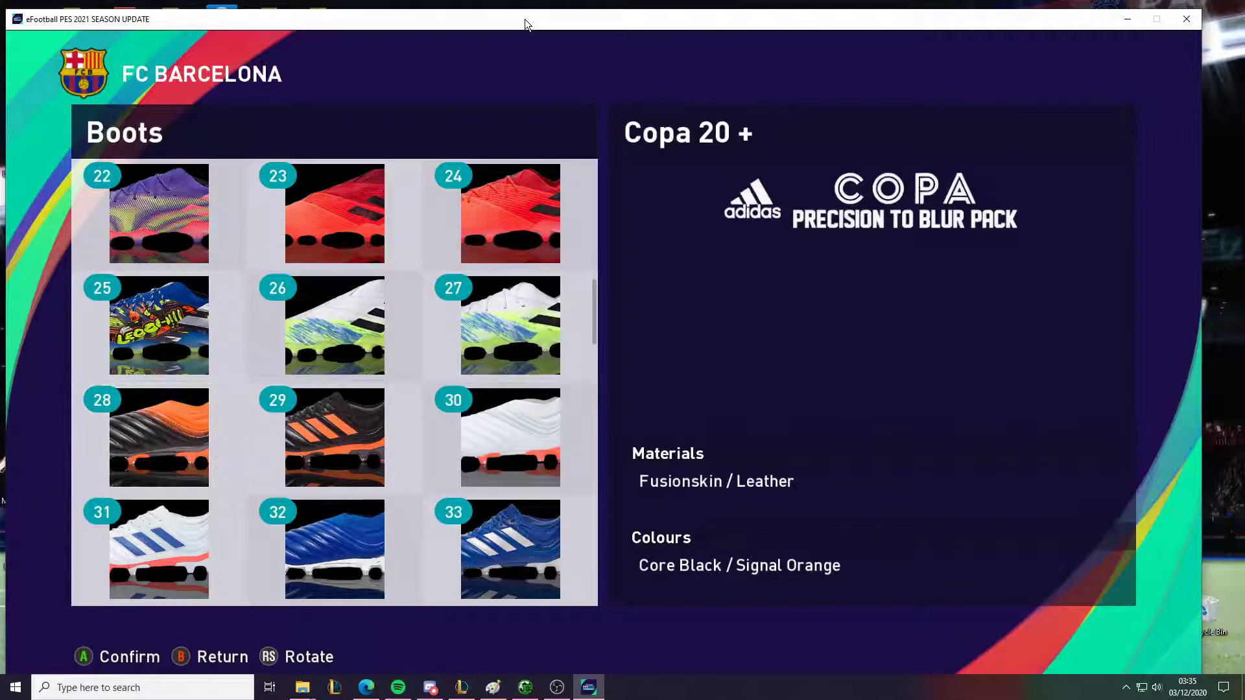
Scan the Boots list in both directions from the Copa 20+ Precision to Blur pair for the new boots
{"action": "key", "text": "Down"}
{"action": "key", "text": "Down"}
{"action": "key", "text": "Down"}
{"action": "key", "text": "Up"}
{"action": "key", "text": "Up"}
{"action": "key", "text": "Up"}
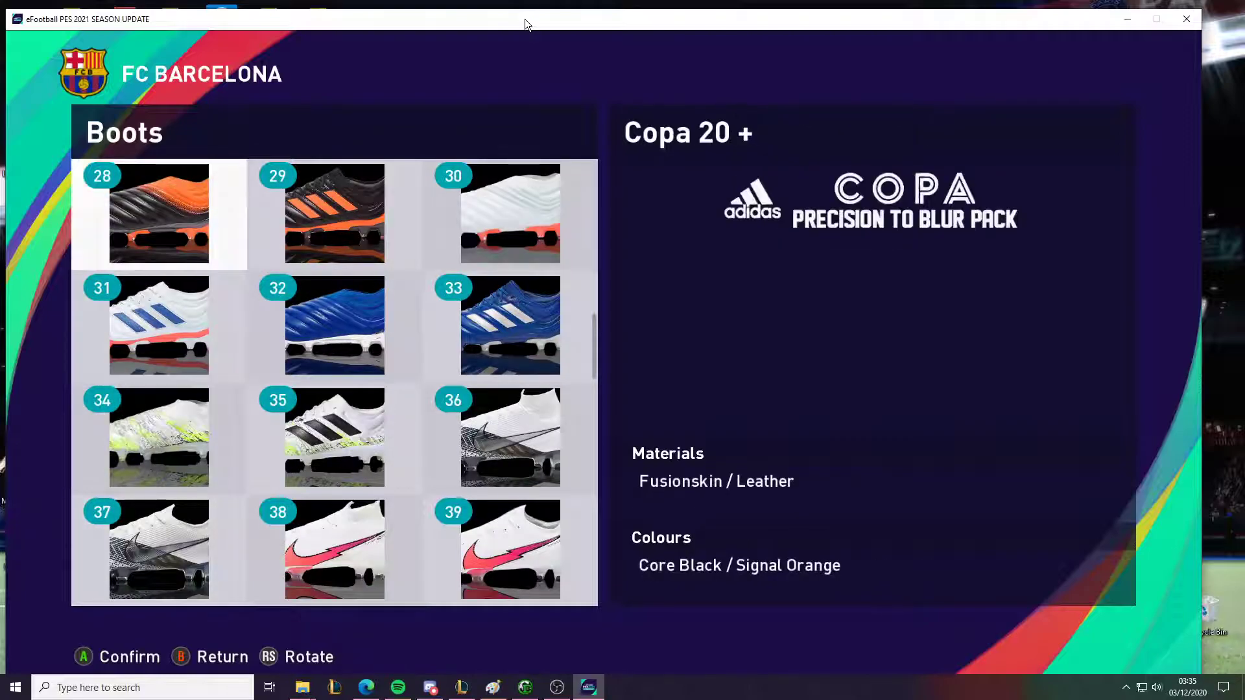
{"action": "key", "text": "Up"}
{"action": "key", "text": "Up"}
{"action": "key", "text": "Up"}
{"action": "key", "text": "Up"}
{"action": "key", "text": "Up"}
{"action": "key", "text": "Up"}
{"action": "key", "text": "Up"}
{"action": "key", "text": "Up"}
{"action": "key", "text": "Up"}
{"action": "key", "text": "Down"}
{"action": "key", "text": "Down"}
{"action": "key", "text": "Down"}
{"action": "key", "text": "Down"}
{"action": "key", "text": "Down"}
{"action": "key", "text": "Down"}
{"action": "key", "text": "Down"}
{"action": "key", "text": "Down"}
{"action": "key", "text": "Up"}
{"action": "key", "text": "Up"}
{"action": "key", "text": "Down"}
{"action": "key", "text": "Down"}
{"action": "key", "text": "Down"}
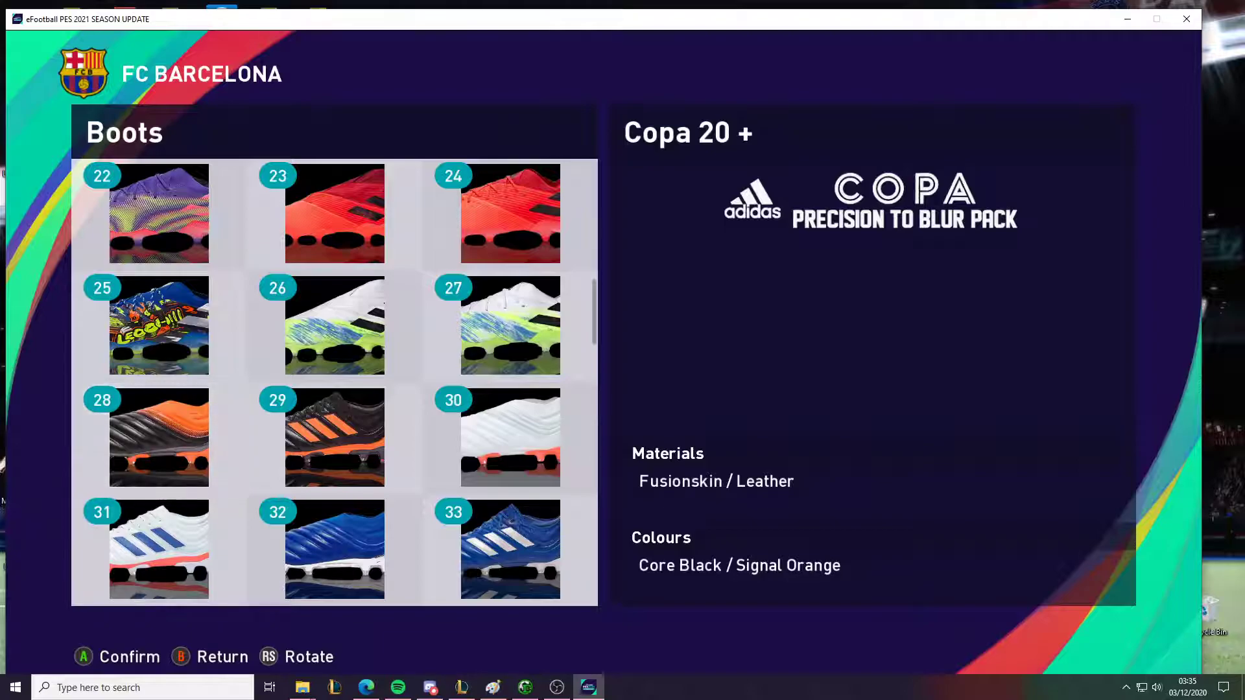
In File Explorer, examine the boot-root\common\render\thumbnail\spike folder and place its window beside the in-game boots
{"action": "left_click", "coordinate": [300, 689]}
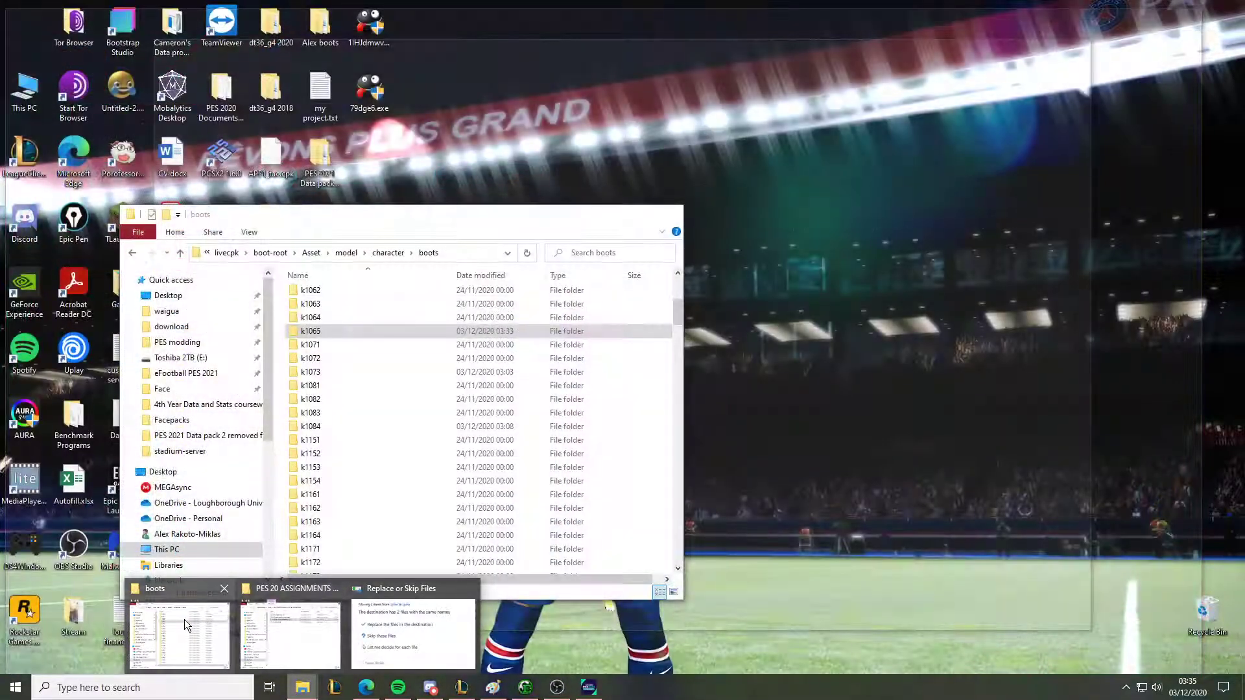
{"action": "left_click", "coordinate": [183, 620]}
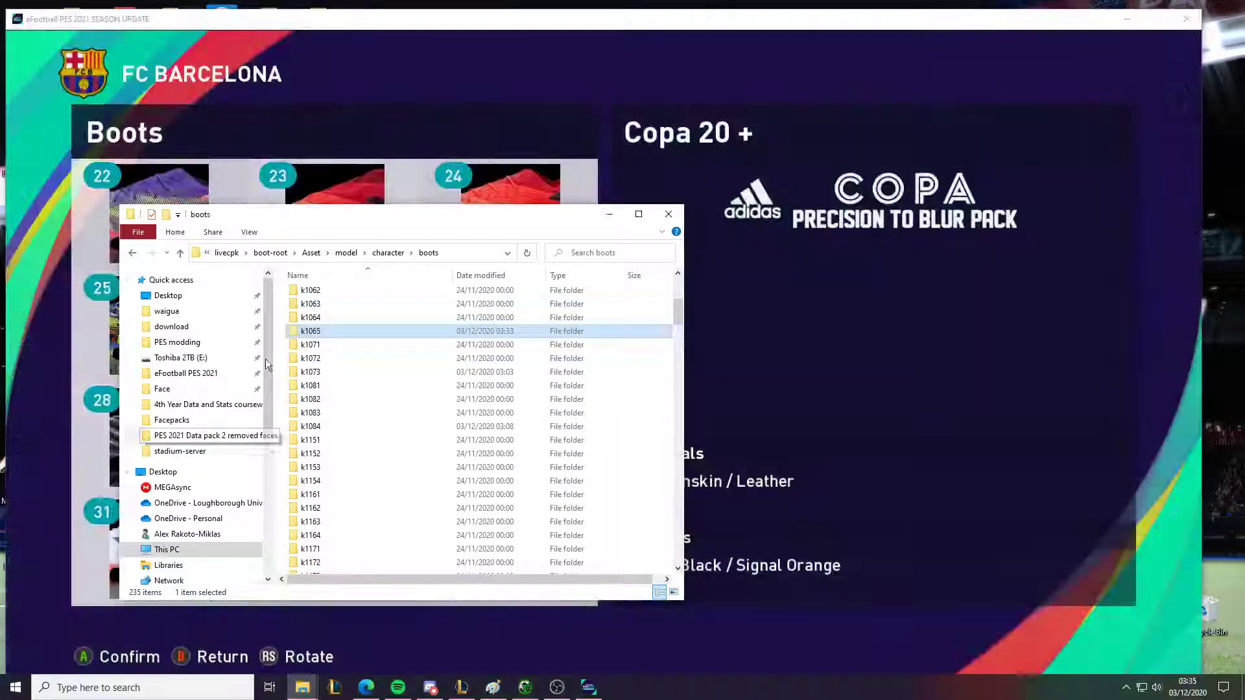
{"action": "left_click", "coordinate": [272, 253]}
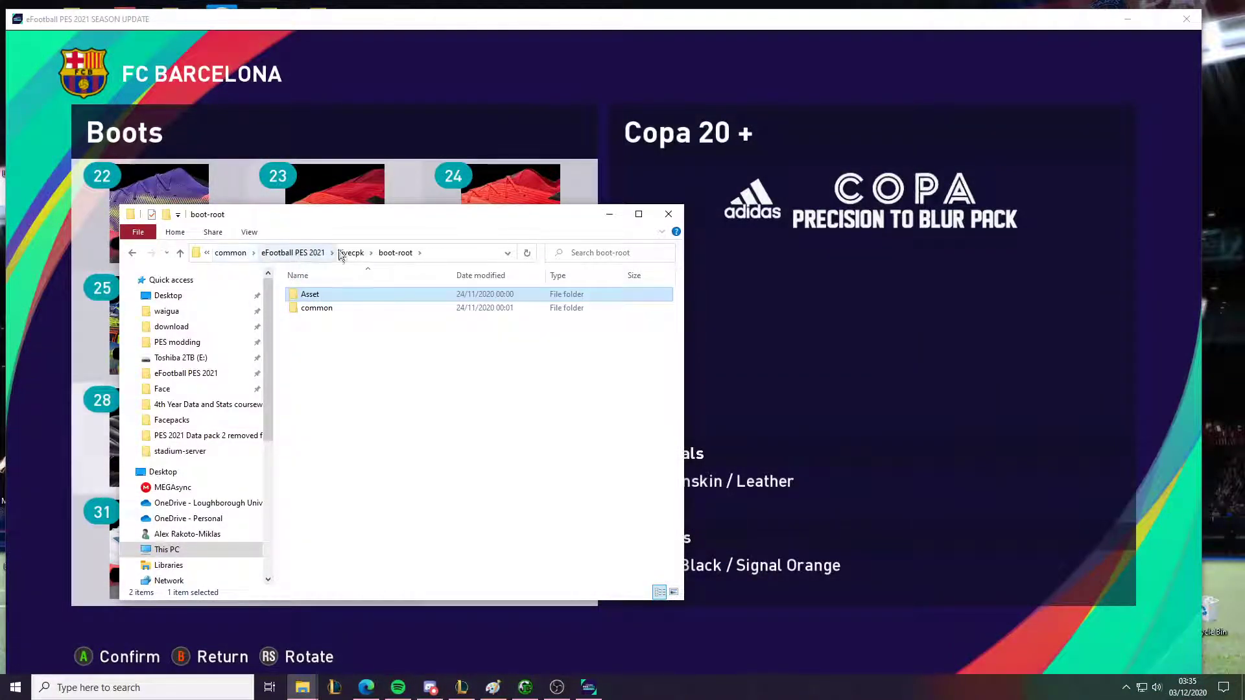
{"action": "double_click", "coordinate": [319, 308]}
{"action": "double_click", "coordinate": [325, 328]}
{"action": "double_click", "coordinate": [312, 296]}
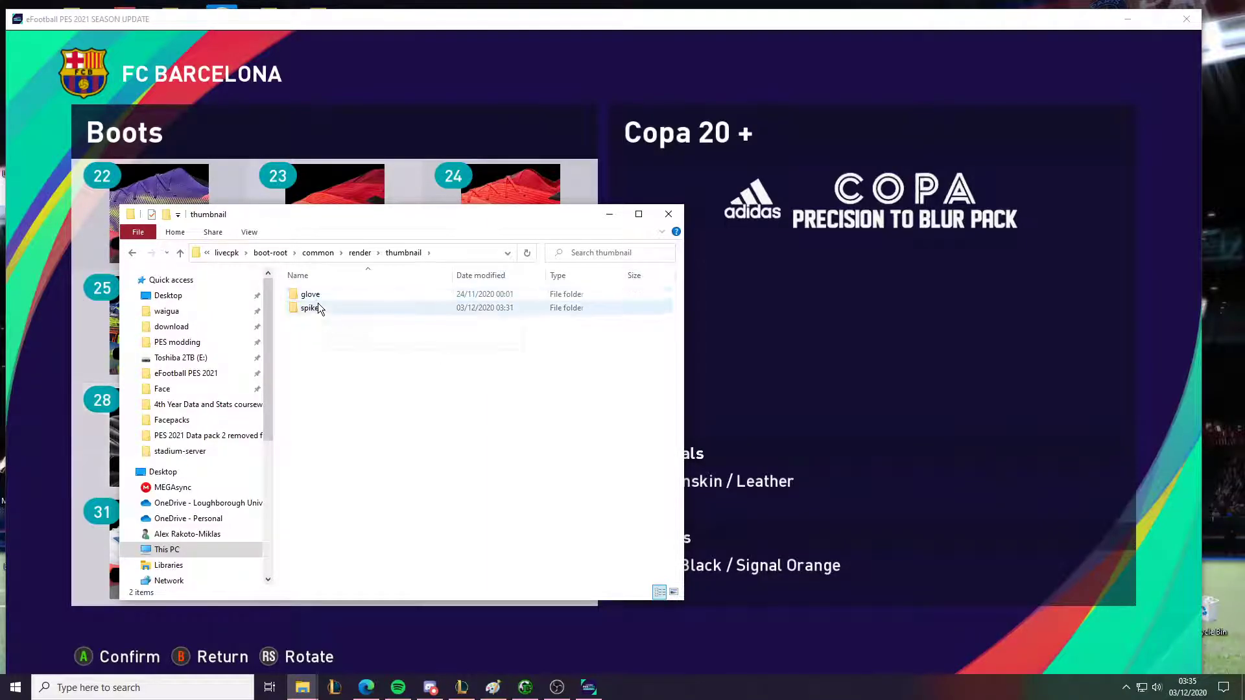
{"action": "double_click", "coordinate": [322, 308]}
{"action": "scroll", "coordinate": [544, 393], "scroll_direction": "down", "scroll_amount": 3}
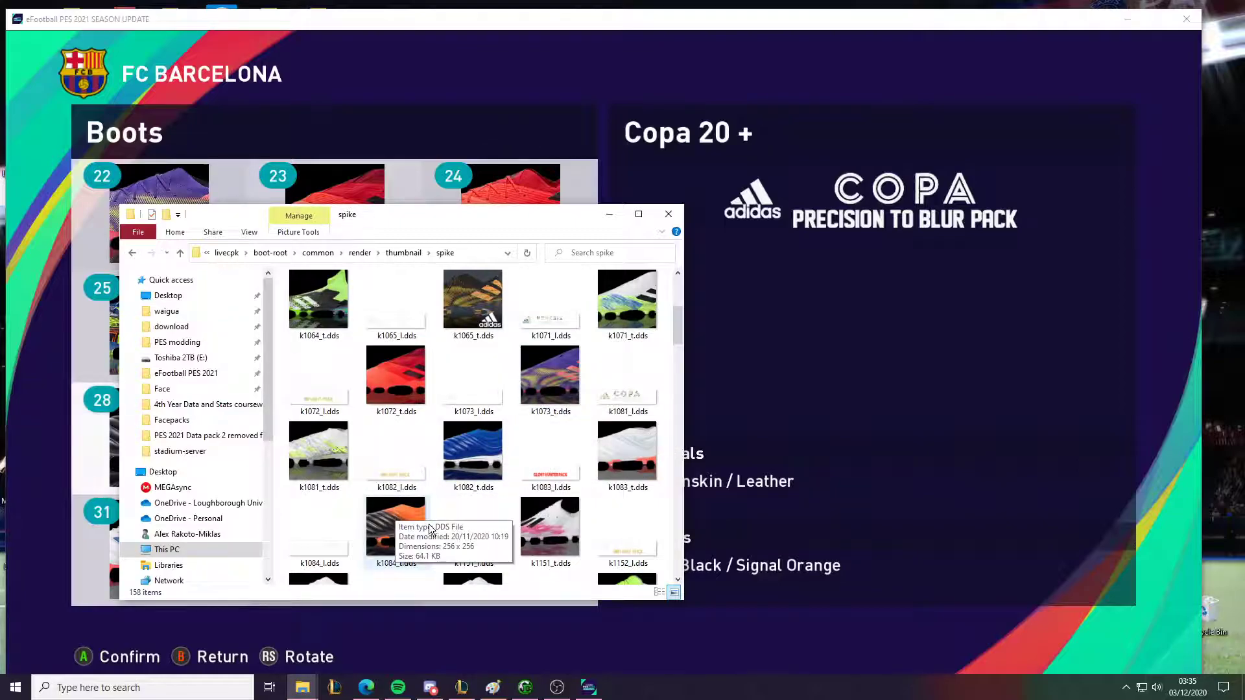
{"action": "left_click", "coordinate": [344, 526]}
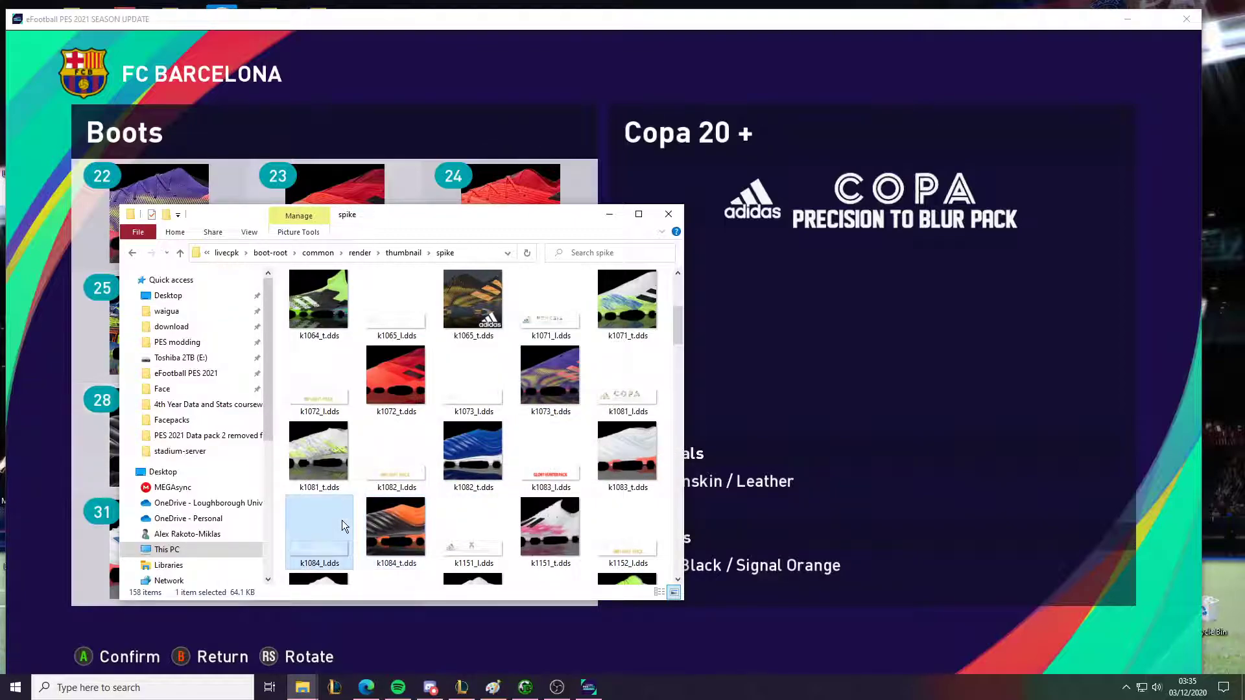
{"action": "left_click_drag", "start_coordinate": [418, 215], "coordinate": [842, 233]}
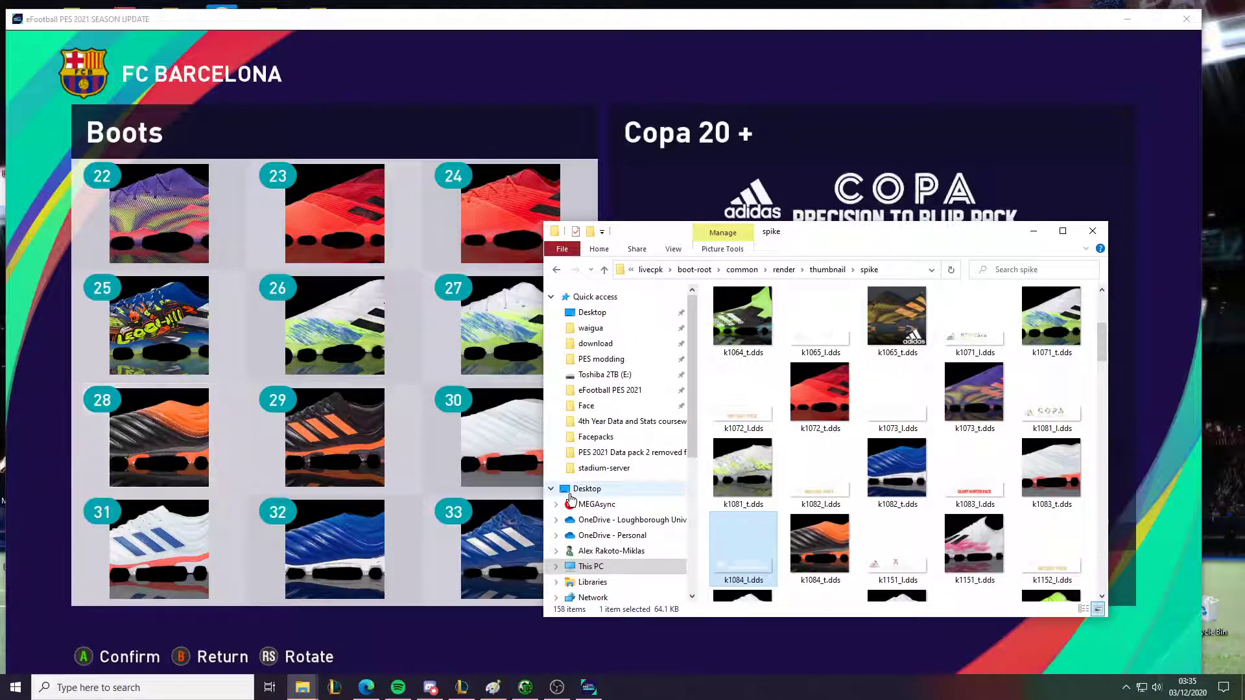
Switch back to PES 2021 and check the Nemeziz and Copa entries against the thumbnail files
{"action": "key", "text": "alt+Tab"}
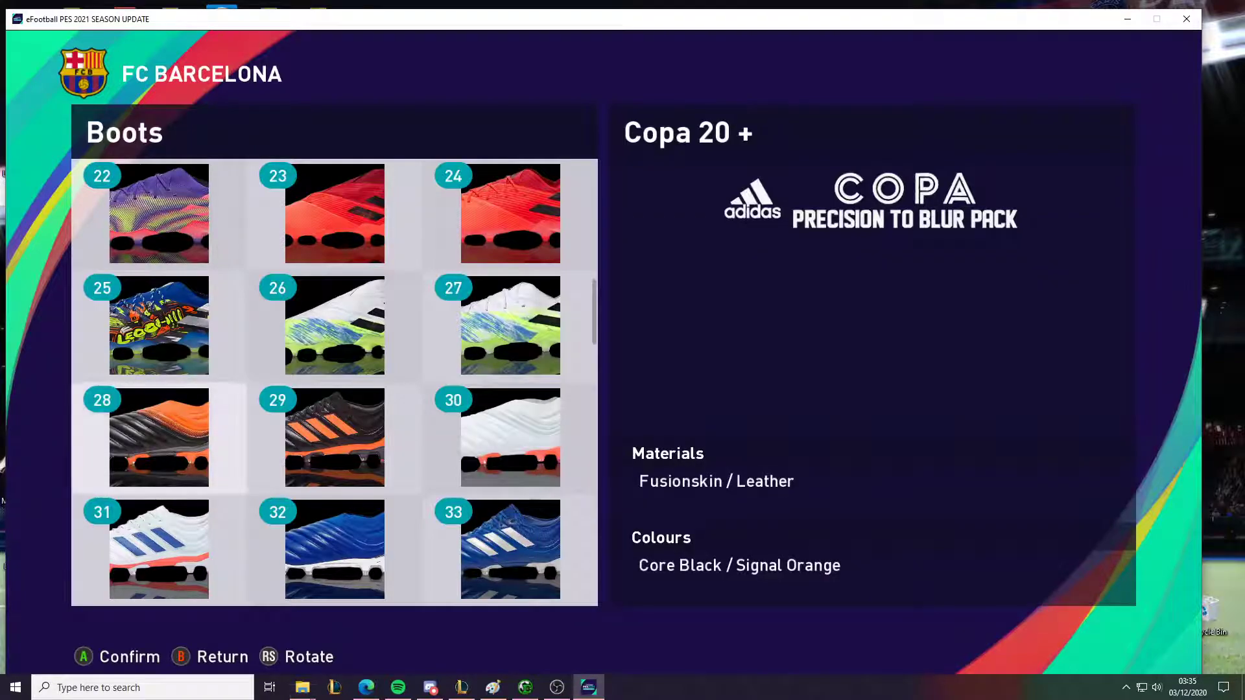
{"action": "key", "text": "Up"}
{"action": "key", "text": "Up"}
{"action": "key", "text": "Left"}
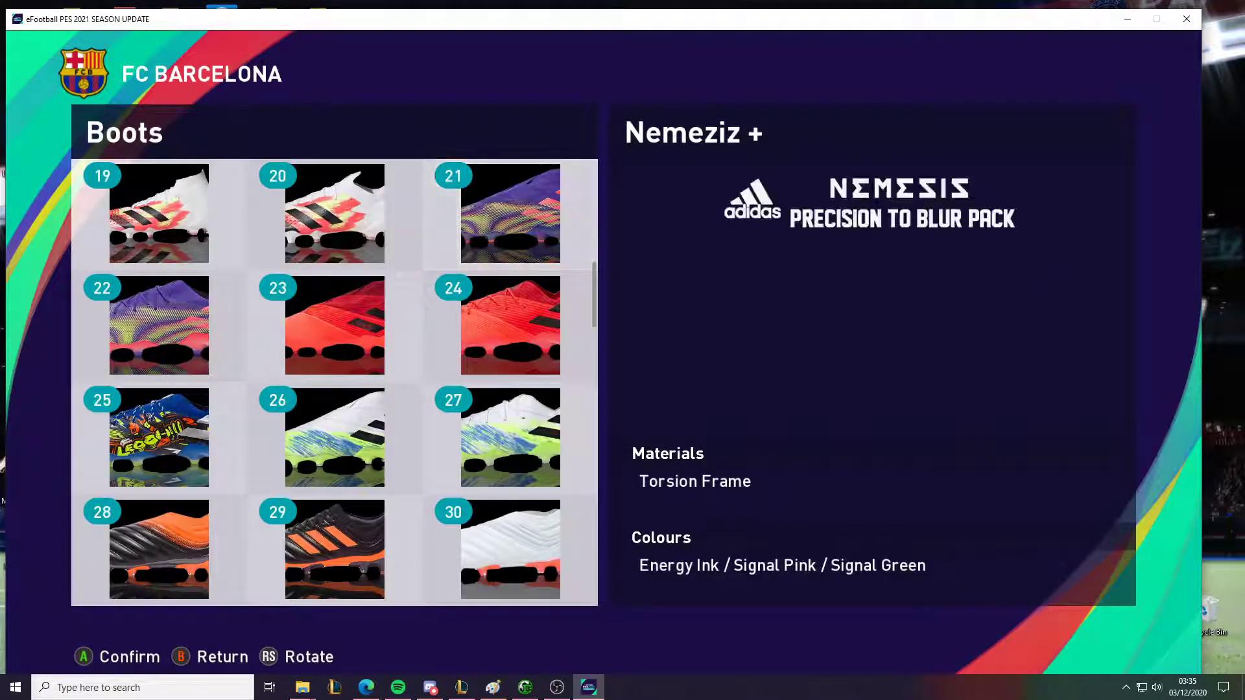
{"action": "key", "text": "Down"}
{"action": "key", "text": "Up"}
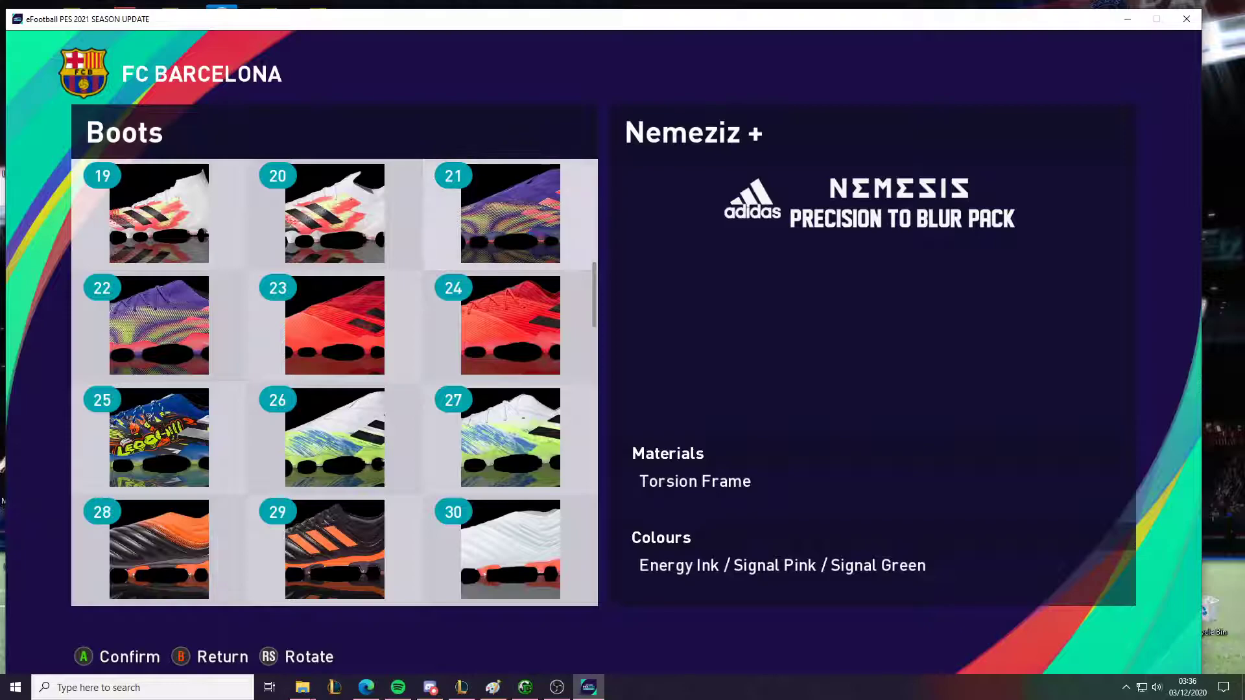
{"action": "key", "text": "Down"}
{"action": "key", "text": "Down"}
{"action": "key", "text": "Down"}
{"action": "key", "text": "Right"}
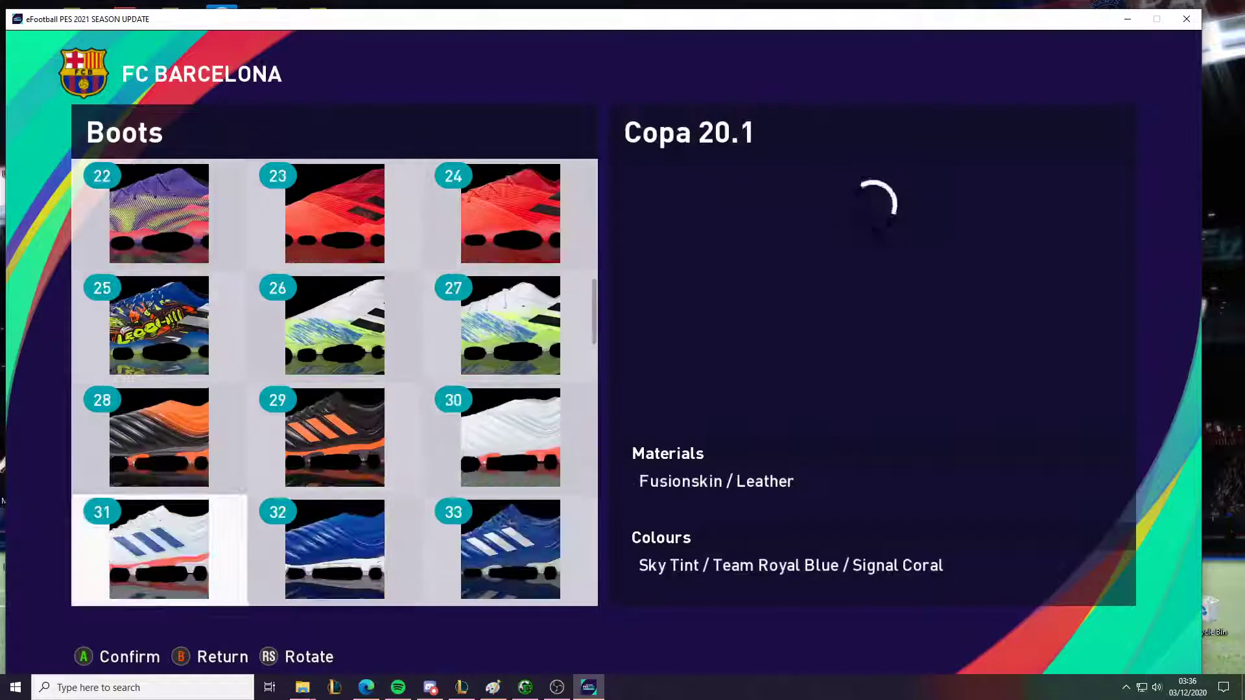
{"action": "key", "text": "Up"}
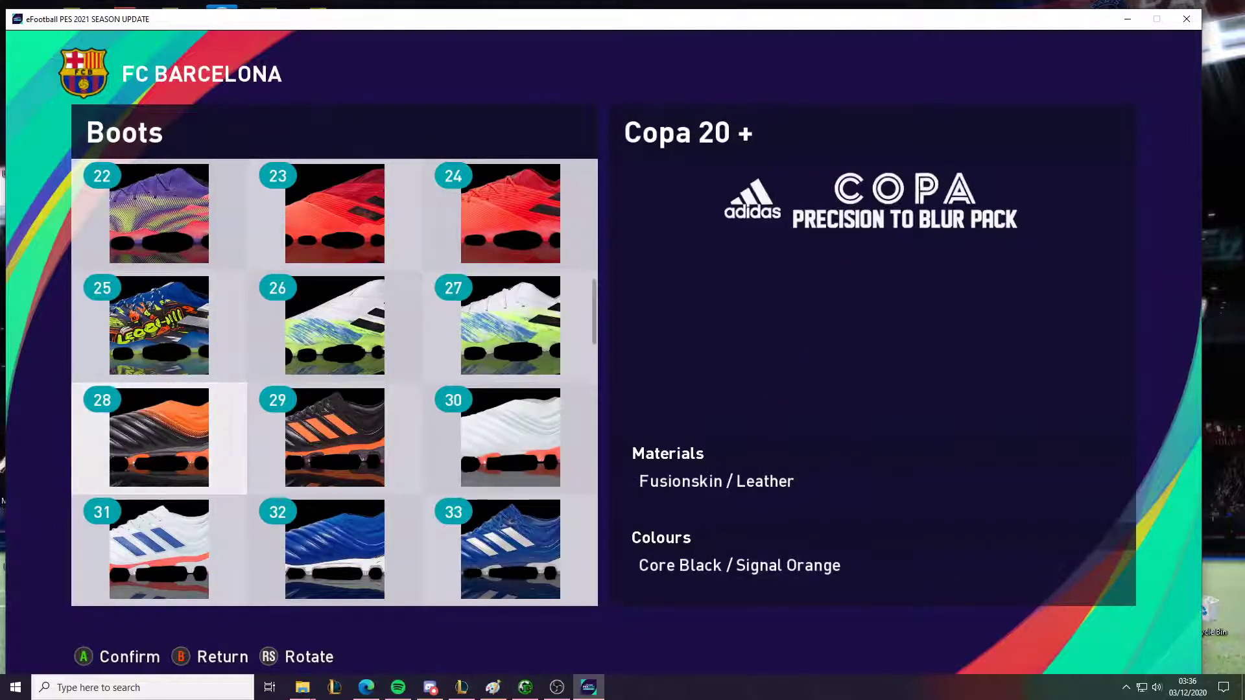
Leave the FC Barcelona player's boots and open Atlético Madrid's squad in the team selection
{"action": "key", "text": "Return"}
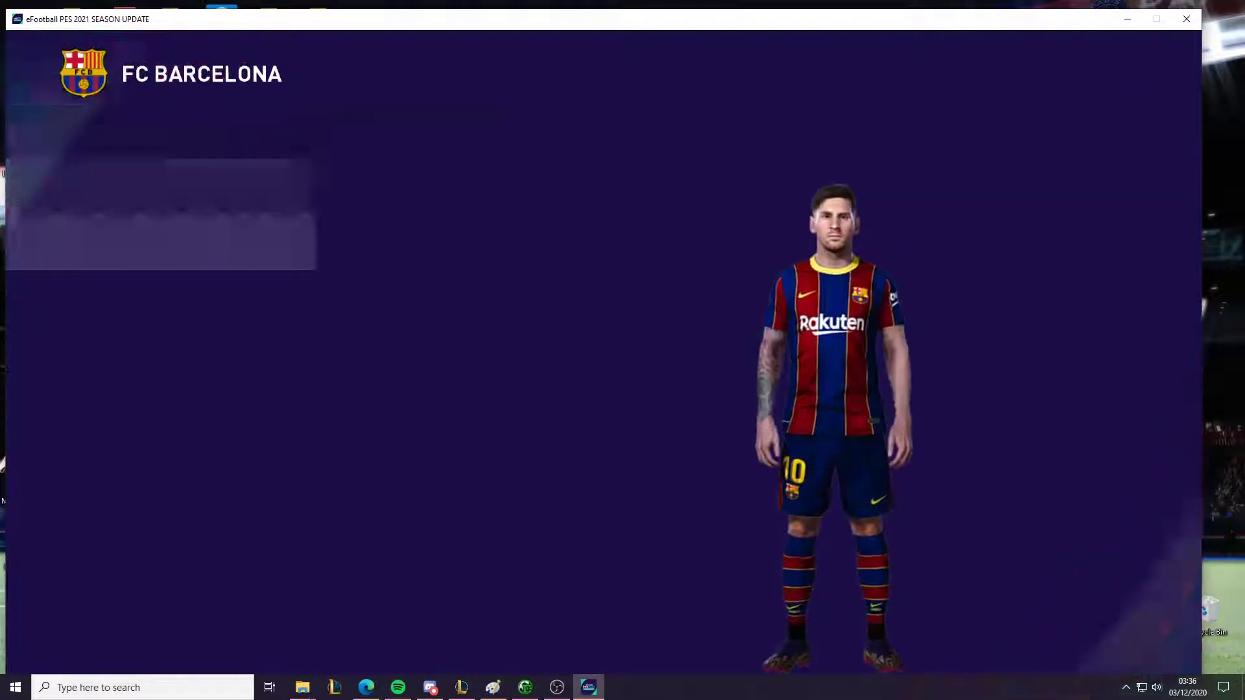
{"action": "key", "text": "Escape"}
{"action": "key", "text": "Escape"}
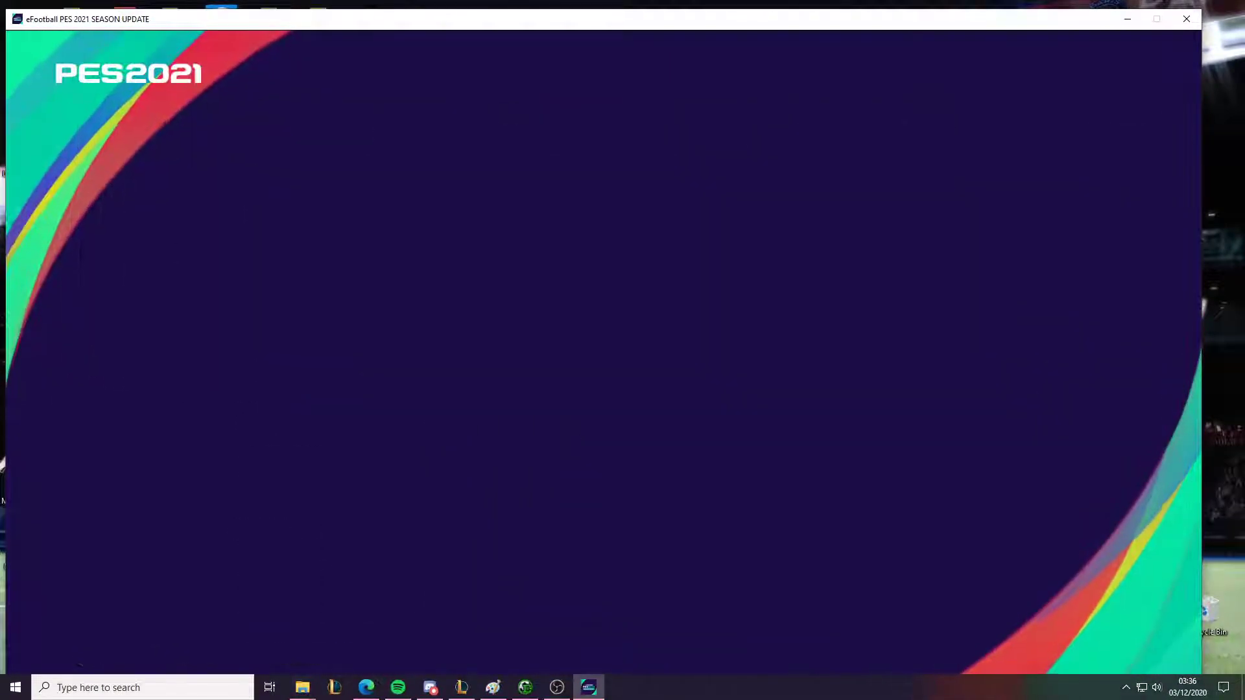
{"action": "key", "text": "Escape"}
{"action": "key", "text": "Down"}
{"action": "key", "text": "Down"}
{"action": "key", "text": "Down"}
{"action": "key", "text": "Down"}
{"action": "key", "text": "Down"}
{"action": "key", "text": "Down"}
{"action": "key", "text": "Down"}
{"action": "key", "text": "Down"}
{"action": "key", "text": "Down"}
{"action": "key", "text": "Down"}
{"action": "key", "text": "Down"}
{"action": "key", "text": "Down"}
{"action": "key", "text": "Down"}
{"action": "key", "text": "Down"}
{"action": "key", "text": "Down"}
{"action": "key", "text": "Up"}
{"action": "key", "text": "Up"}
{"action": "key", "text": "Up"}
{"action": "key", "text": "Up"}
{"action": "key", "text": "Up"}
{"action": "key", "text": "Up"}
{"action": "key", "text": "Up"}
{"action": "key", "text": "Up"}
{"action": "key", "text": "Up"}
{"action": "key", "text": "Up"}
{"action": "key", "text": "Up"}
{"action": "key", "text": "Up"}
{"action": "key", "text": "Up"}
{"action": "key", "text": "Up"}
{"action": "key", "text": "Up"}
{"action": "key", "text": "Up"}
{"action": "key", "text": "Up"}
{"action": "key", "text": "Up"}
{"action": "key", "text": "Down"}
{"action": "key", "text": "Down"}
{"action": "key", "text": "Return"}
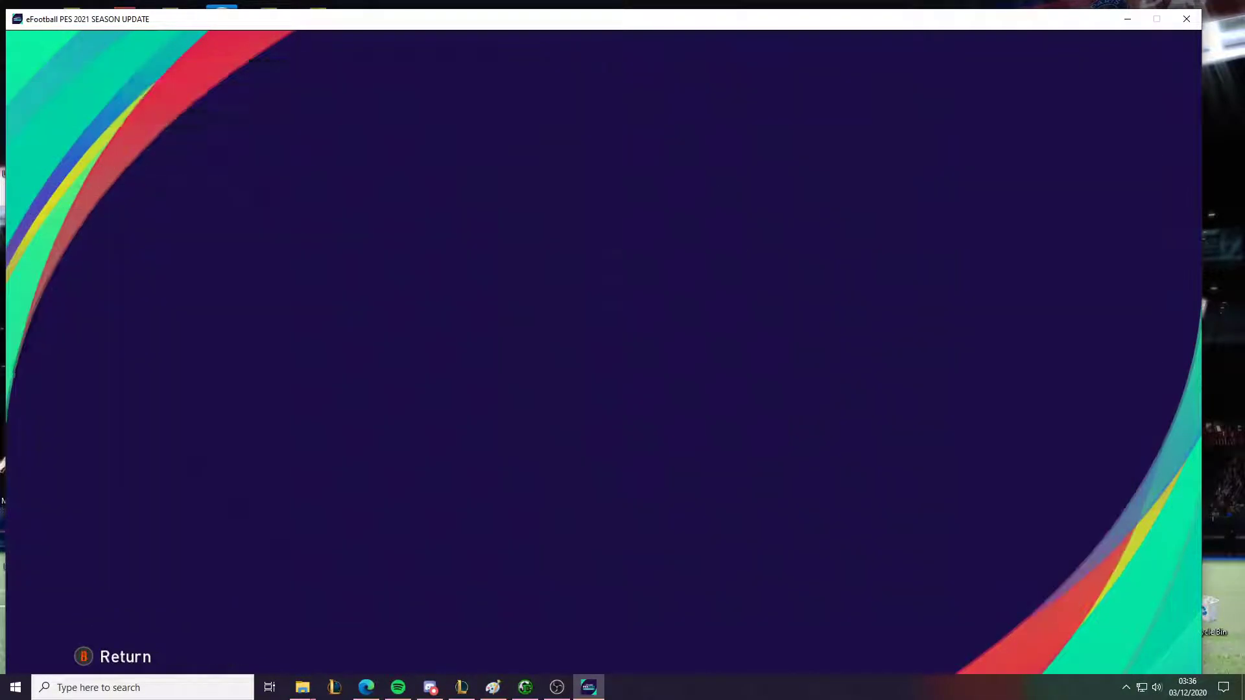
Open João Félix from the Atlético Madrid squad for editing
{"action": "key", "text": "Down"}
{"action": "key", "text": "Down"}
{"action": "key", "text": "Down"}
{"action": "key", "text": "Down"}
{"action": "key", "text": "Down"}
{"action": "key", "text": "Down"}
{"action": "key", "text": "Down"}
{"action": "key", "text": "Down"}
{"action": "key", "text": "Down"}
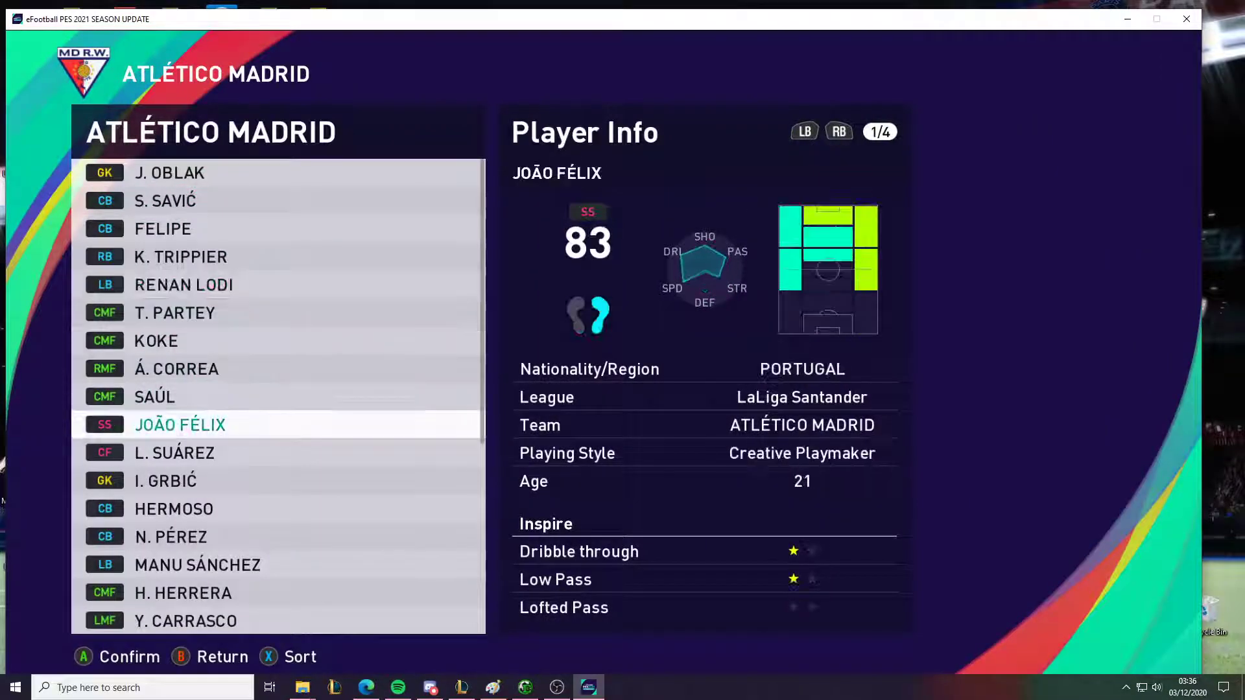
{"action": "key", "text": "Return"}
{"action": "key", "text": "Return"}
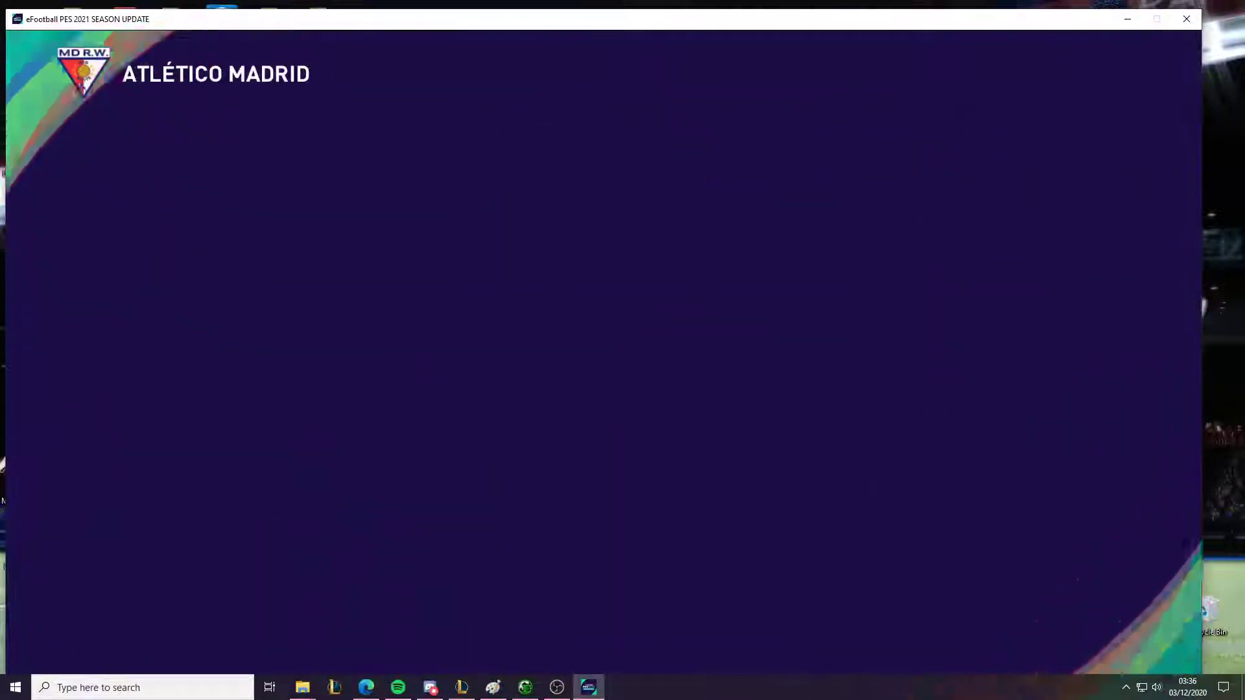
{"action": "key", "text": "Return"}
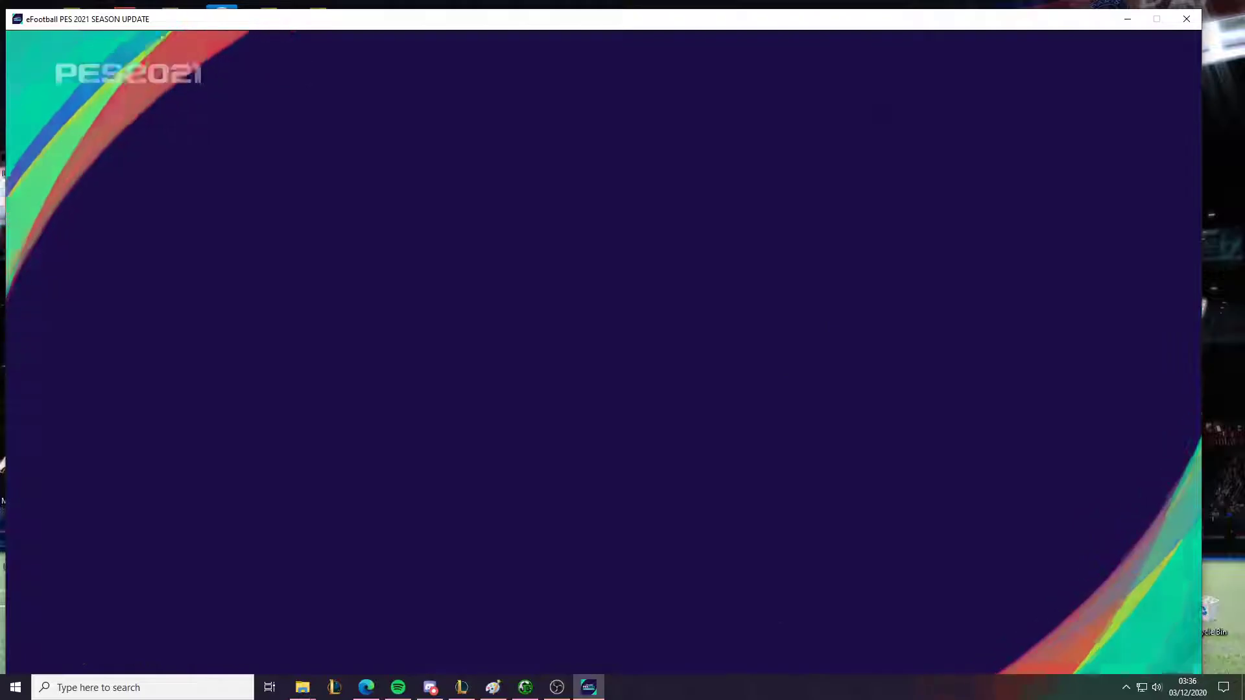
Exit the player editor, close the game and restart it with sider.exe, repositioning the game window on screen
{"action": "key", "text": "Escape"}
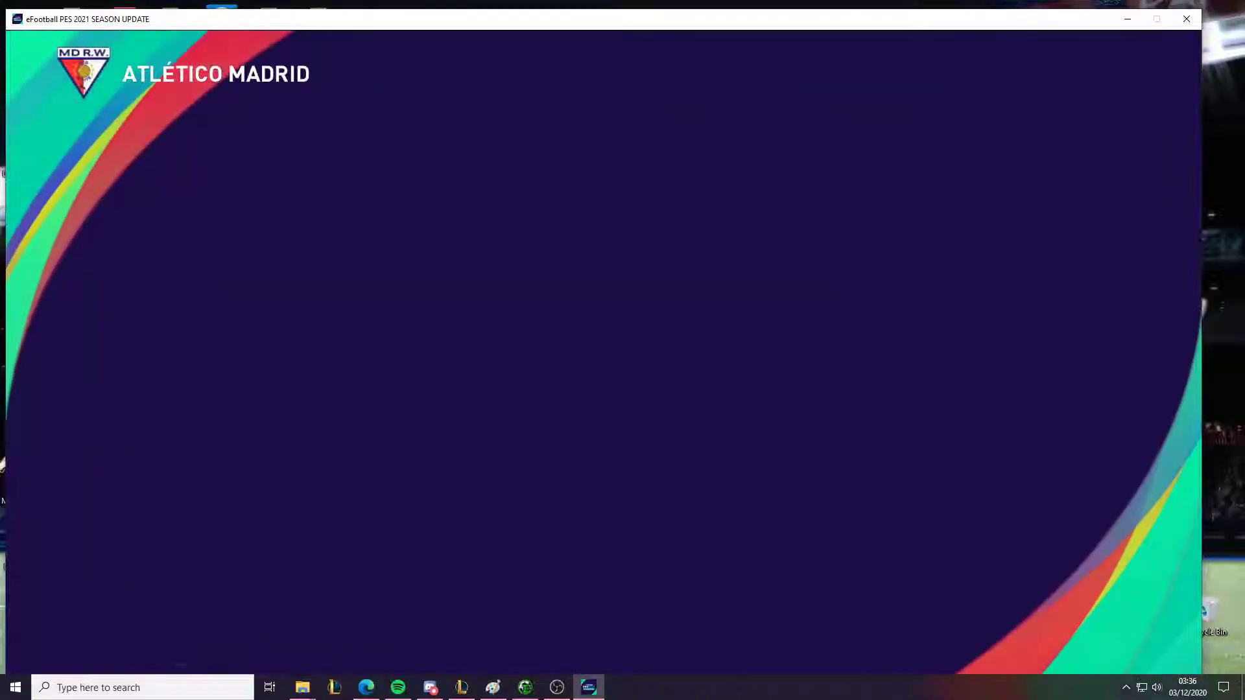
{"action": "key", "text": "Escape"}
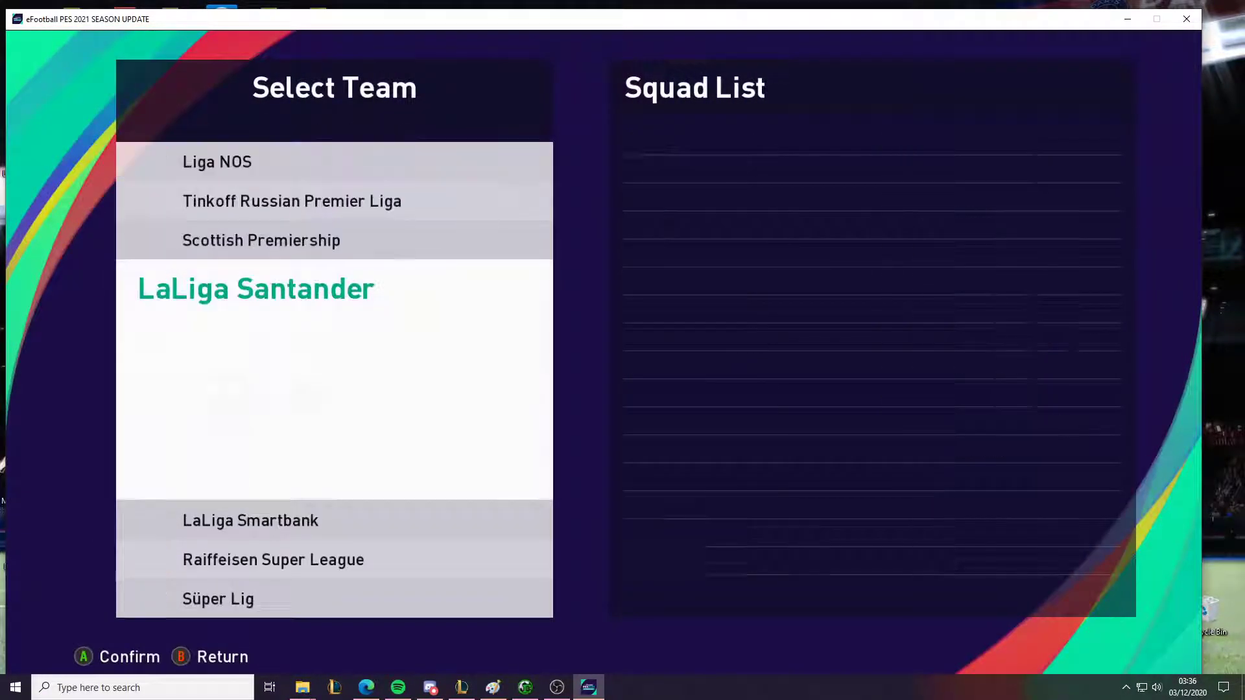
{"action": "key", "text": "Escape"}
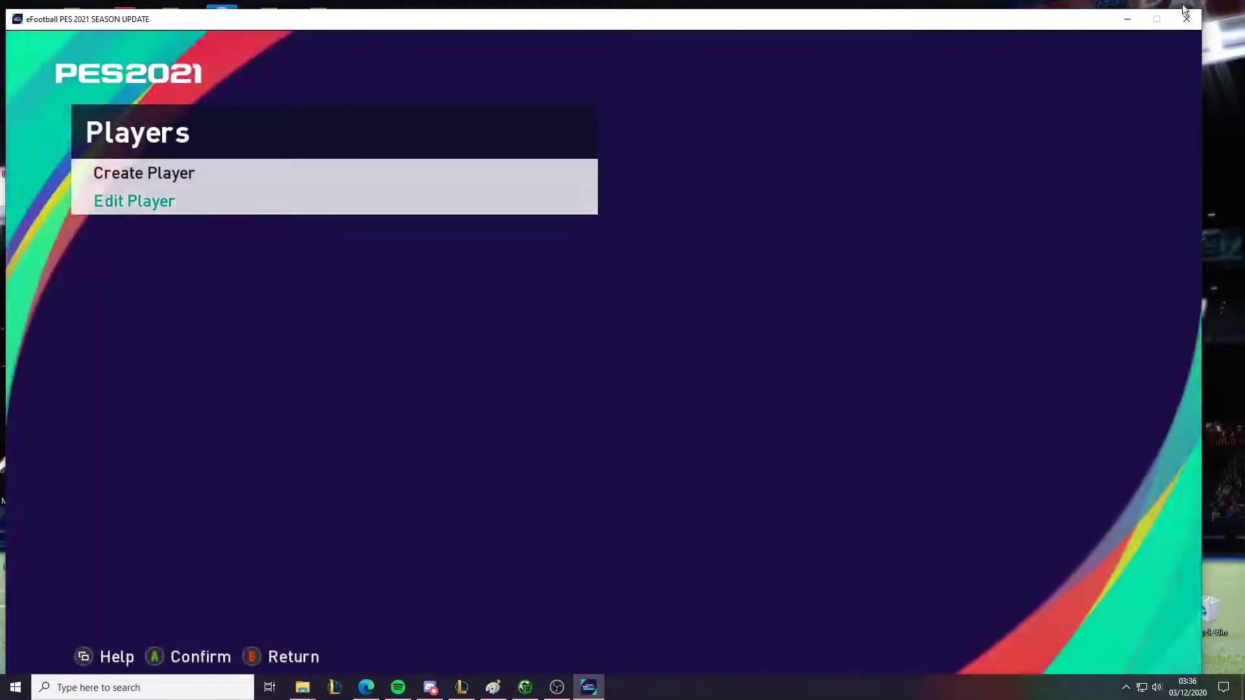
{"action": "left_click", "coordinate": [1184, 9]}
{"action": "key", "text": "super"}
{"action": "type", "text": "sider"}
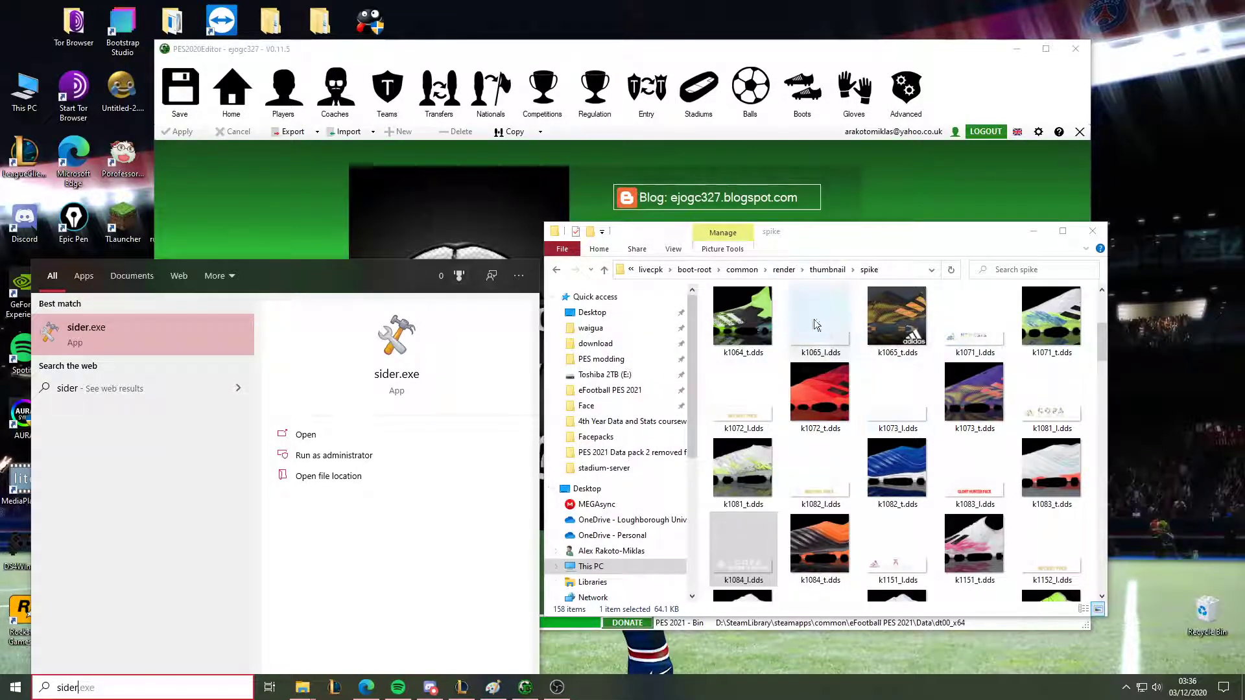
{"action": "key", "text": "Return"}
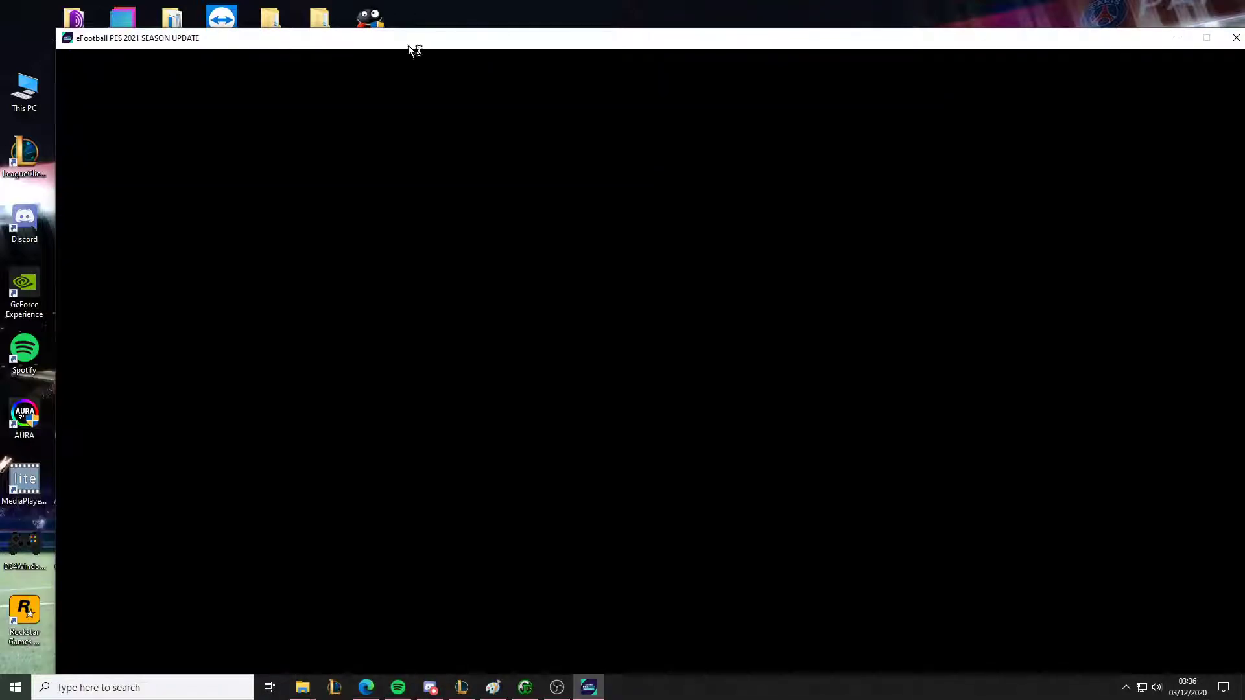
{"action": "left_click_drag", "start_coordinate": [444, 33], "coordinate": [402, 11]}
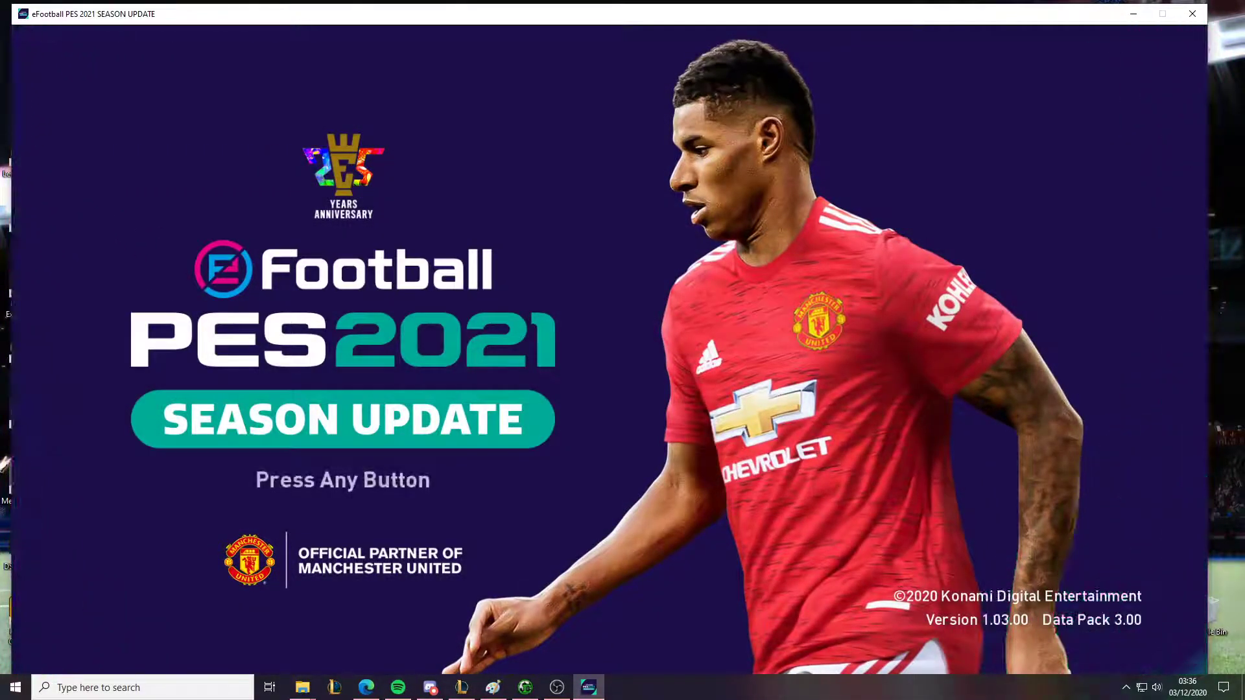
Get past the title screen and startup prompts to the game's main menu
{"action": "key", "text": "Return"}
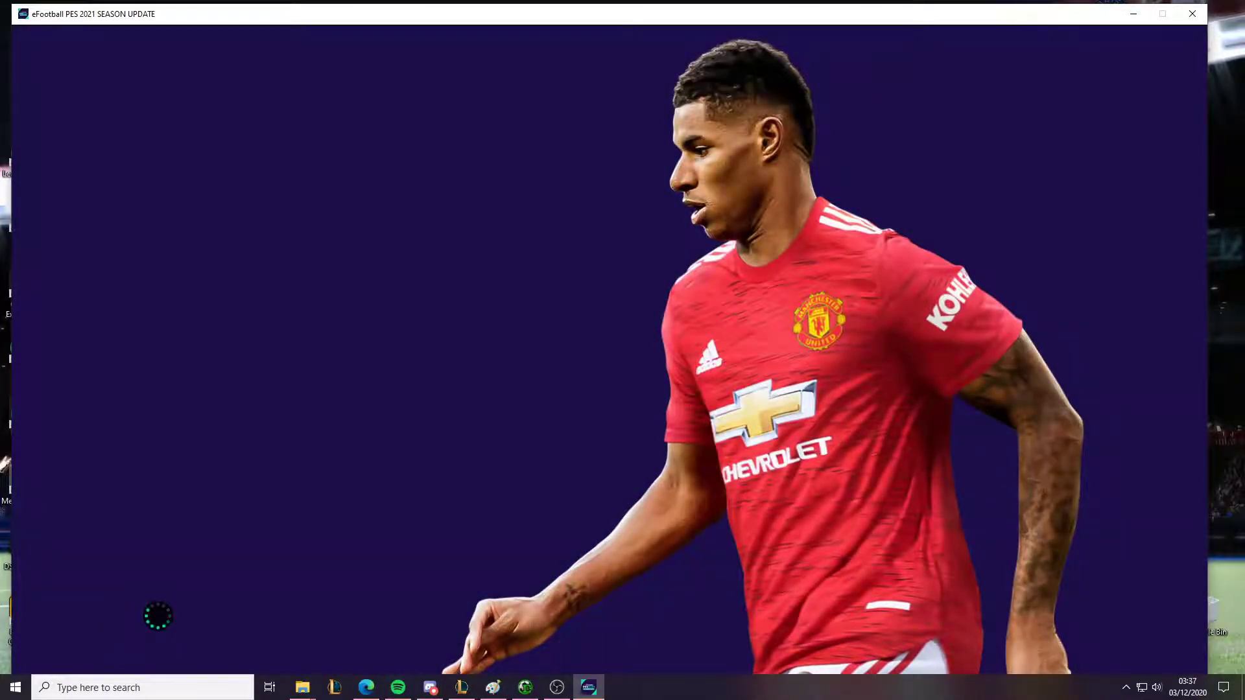
{"action": "key", "text": "Return"}
{"action": "key", "text": "Escape"}
{"action": "key", "text": "Down"}
{"action": "key", "text": "Return"}
{"action": "key", "text": "Escape"}
{"action": "key", "text": "Down"}
{"action": "key", "text": "Return"}
{"action": "key", "text": "Down"}
{"action": "key", "text": "Right"}
{"action": "key", "text": "Return"}
{"action": "key", "text": "Return"}
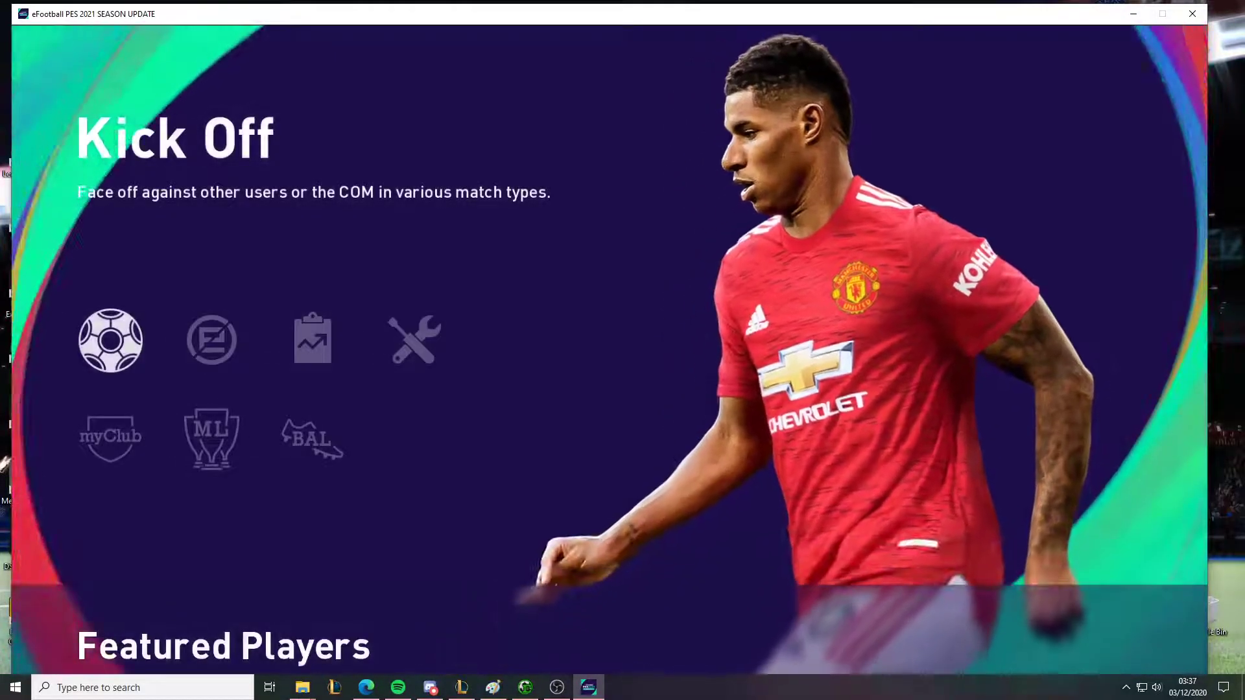
Enter the Edit Menu and open the team selection for editing existing players
{"action": "key", "text": "Right"}
{"action": "key", "text": "Right"}
{"action": "key", "text": "Right"}
{"action": "key", "text": "Return"}
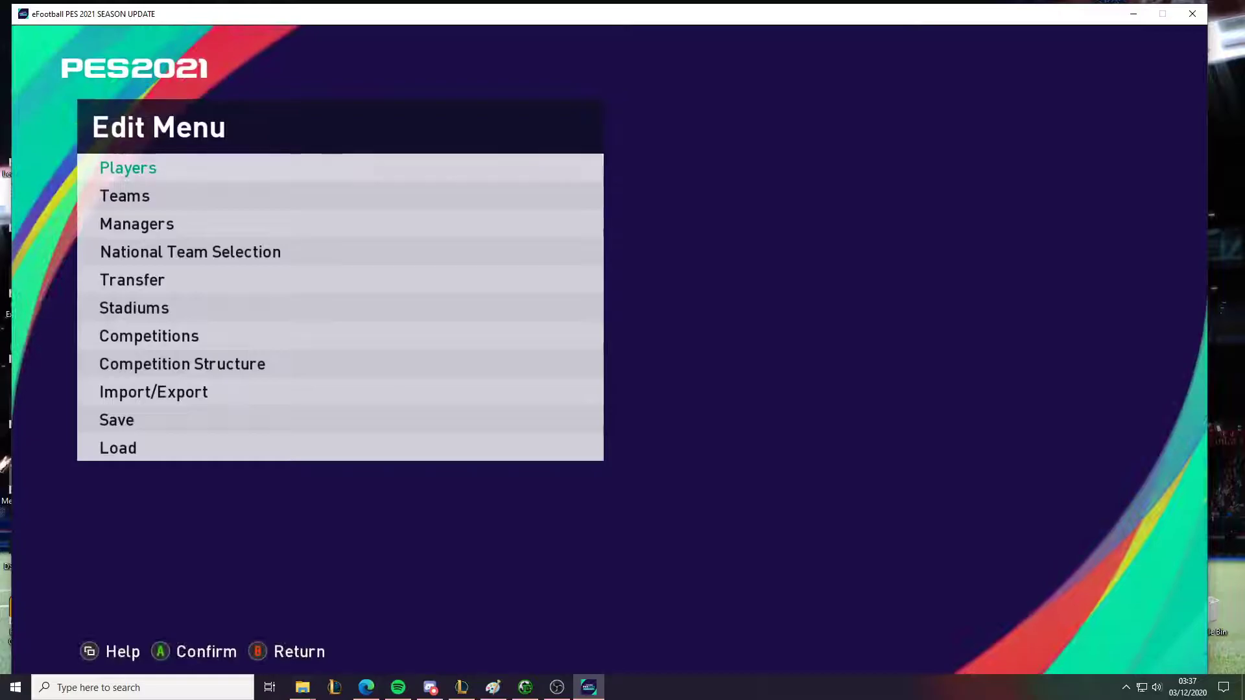
{"action": "key", "text": "Down"}
{"action": "key", "text": "Up"}
{"action": "key", "text": "Return"}
{"action": "key", "text": "Return"}
Choose FC Barcelona from LaLiga Santander as the team whose player is edited
{"action": "key", "text": "Down"}
{"action": "key", "text": "Down"}
{"action": "key", "text": "Down"}
{"action": "key", "text": "Down"}
{"action": "key", "text": "Down"}
{"action": "key", "text": "Down"}
{"action": "key", "text": "Down"}
{"action": "key", "text": "Down"}
{"action": "key", "text": "Down"}
{"action": "key", "text": "Down"}
{"action": "key", "text": "Down"}
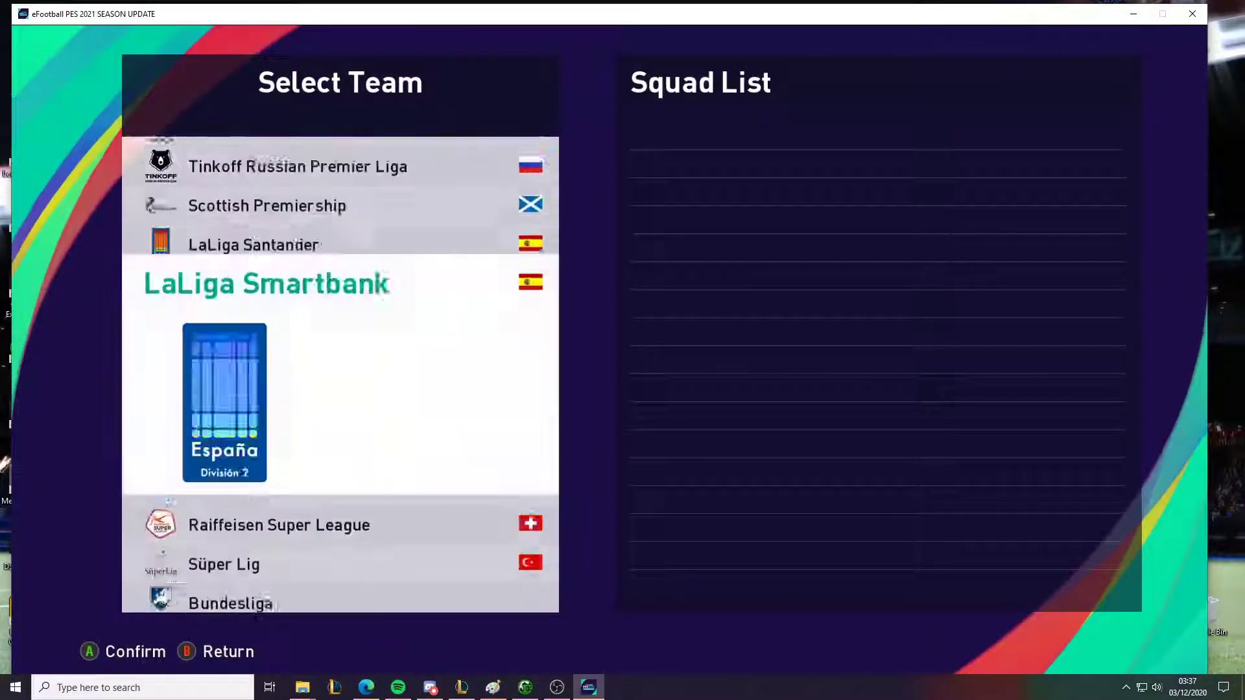
{"action": "key", "text": "Up"}
{"action": "key", "text": "Return"}
{"action": "key", "text": "Down"}
{"action": "key", "text": "Down"}
{"action": "key", "text": "Down"}
{"action": "key", "text": "Down"}
{"action": "key", "text": "Up"}
{"action": "key", "text": "Return"}
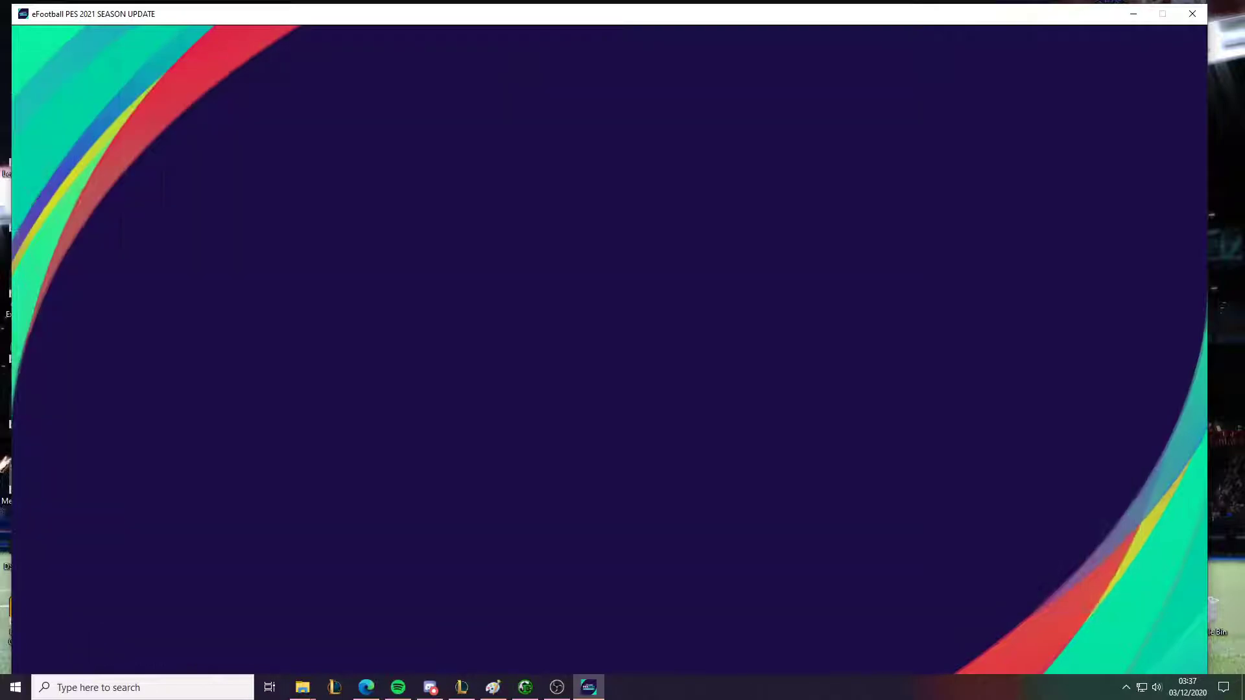
Open FC Barcelona's number 10 player for editing and enter his boots selection
{"action": "key", "text": "Down"}
{"action": "key", "text": "Down"}
{"action": "key", "text": "Down"}
{"action": "key", "text": "Down"}
{"action": "key", "text": "Down"}
{"action": "key", "text": "Down"}
{"action": "key", "text": "Down"}
{"action": "key", "text": "Down"}
{"action": "key", "text": "Down"}
{"action": "key", "text": "Return"}
{"action": "key", "text": "Up"}
{"action": "key", "text": "Up"}
{"action": "key", "text": "Up"}
{"action": "key", "text": "Return"}
{"action": "key", "text": "Up"}
{"action": "key", "text": "Return"}
{"action": "key", "text": "Return"}
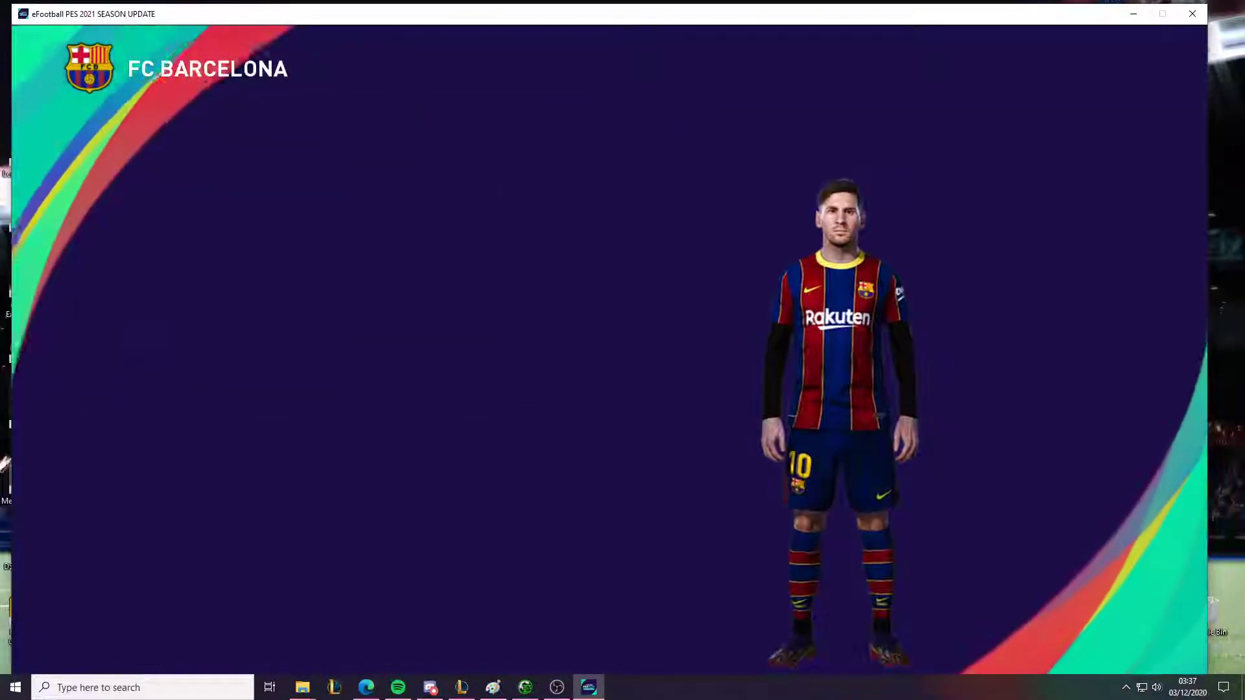
Look through the boots catalogue from the first entries to the last ones for the newly added boots
{"action": "key", "text": "Down"}
{"action": "key", "text": "Down"}
{"action": "key", "text": "Down"}
{"action": "key", "text": "Down"}
{"action": "key", "text": "Down"}
{"action": "key", "text": "Down"}
{"action": "key", "text": "Down"}
{"action": "key", "text": "Down"}
{"action": "key", "text": "Down"}
{"action": "key", "text": "Down"}
{"action": "key", "text": "Down"}
{"action": "key", "text": "Down"}
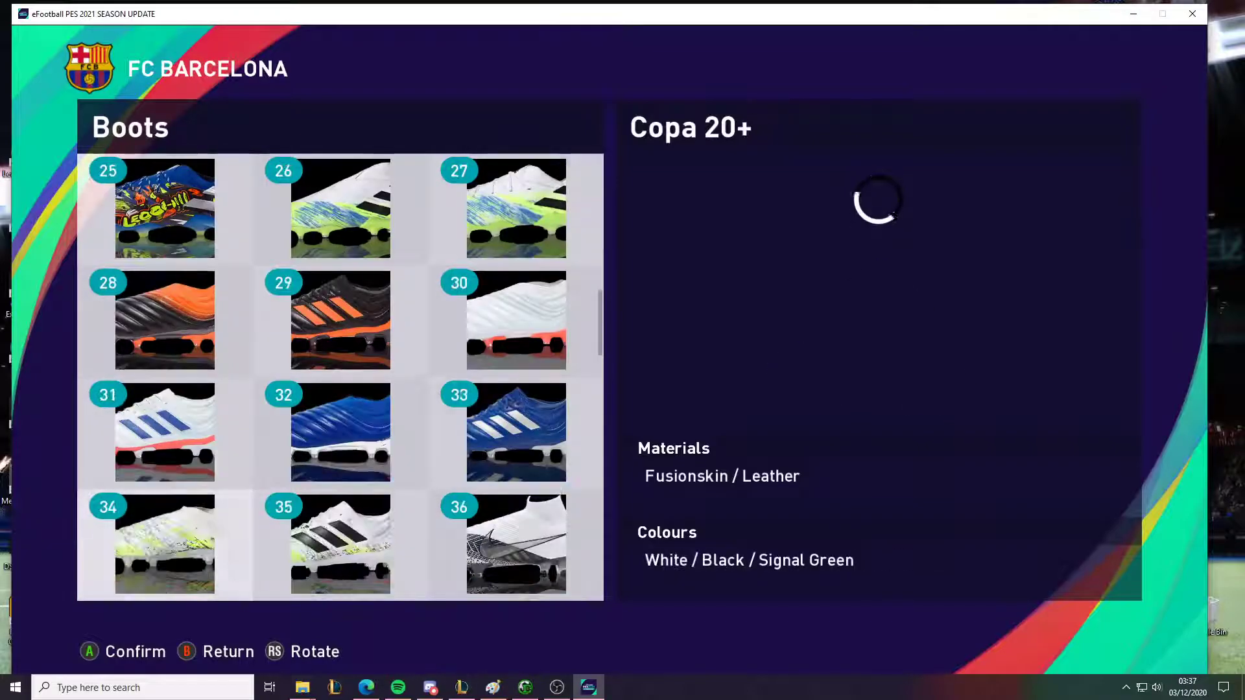
{"action": "key", "text": "Down"}
{"action": "key", "text": "Down"}
{"action": "key", "text": "Down"}
{"action": "key", "text": "Down"}
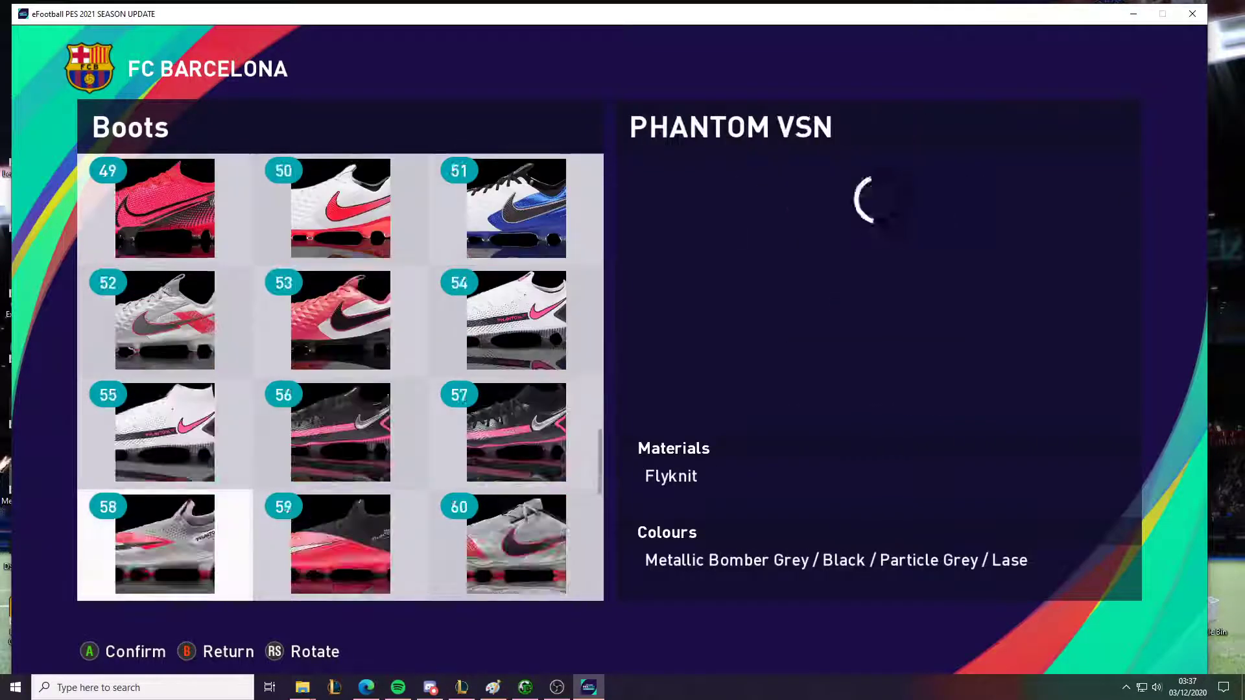
{"action": "key", "text": "Down"}
{"action": "key", "text": "Down"}
{"action": "key", "text": "Down"}
Go back to the start of the boots catalogue and check its entries again for the added boots
{"action": "key", "text": "Up"}
{"action": "key", "text": "Up"}
{"action": "key", "text": "Up"}
{"action": "key", "text": "Up"}
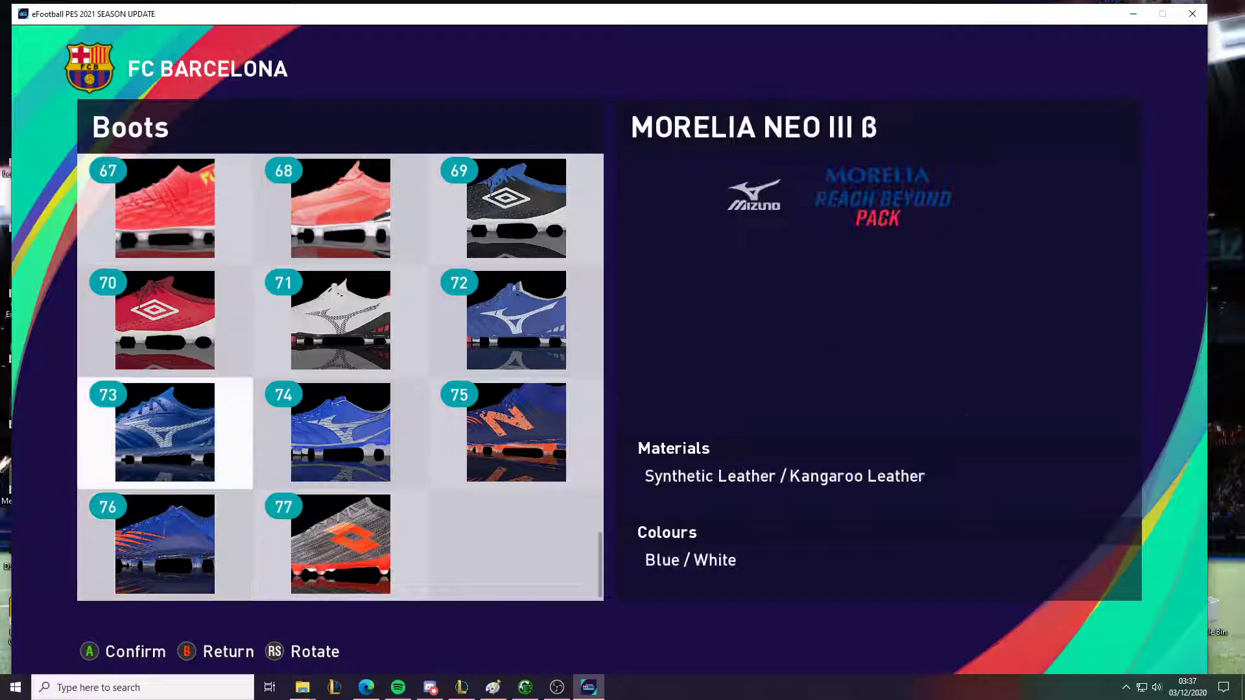
{"action": "key", "text": "Up"}
{"action": "key", "text": "Up"}
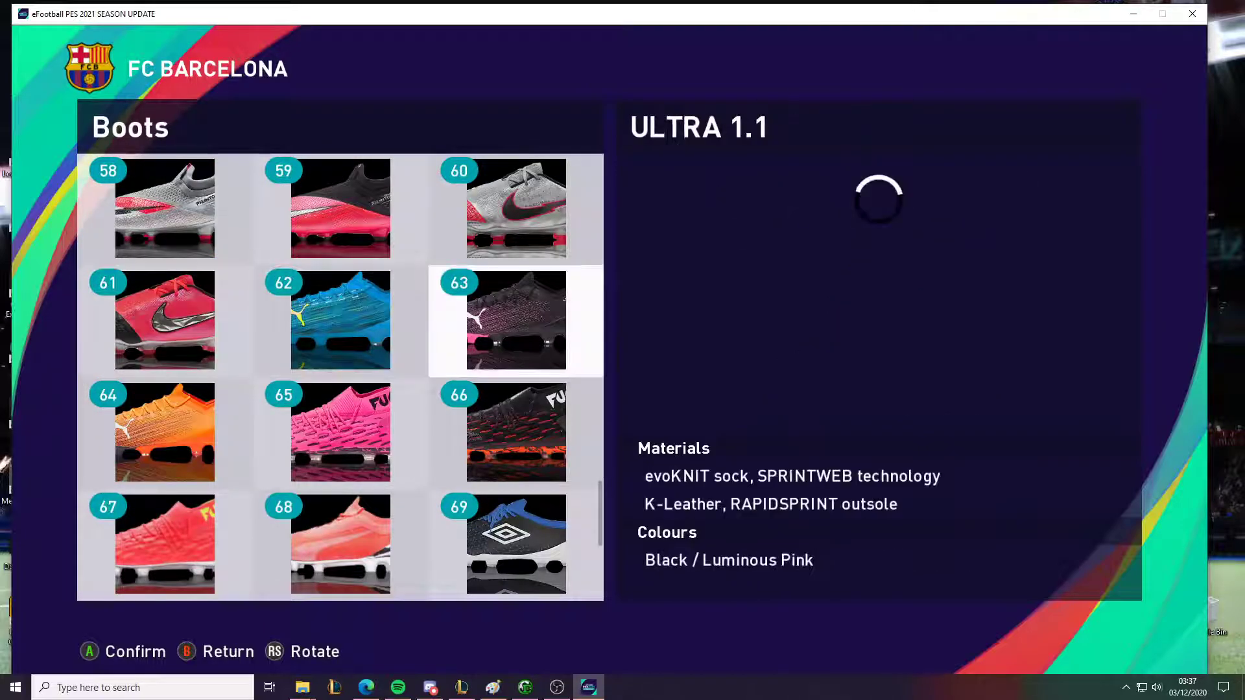
{"action": "key", "text": "Left"}
{"action": "key", "text": "Up"}
{"action": "key", "text": "Up"}
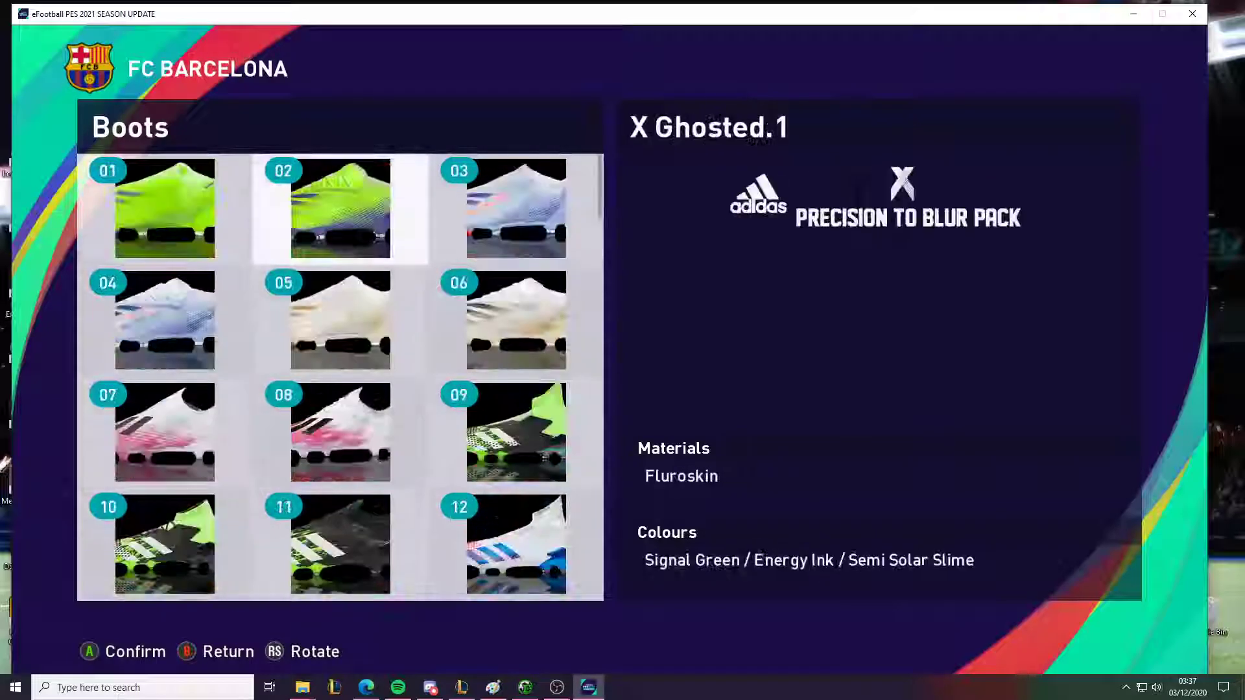
{"action": "key", "text": "Down"}
{"action": "key", "text": "Down"}
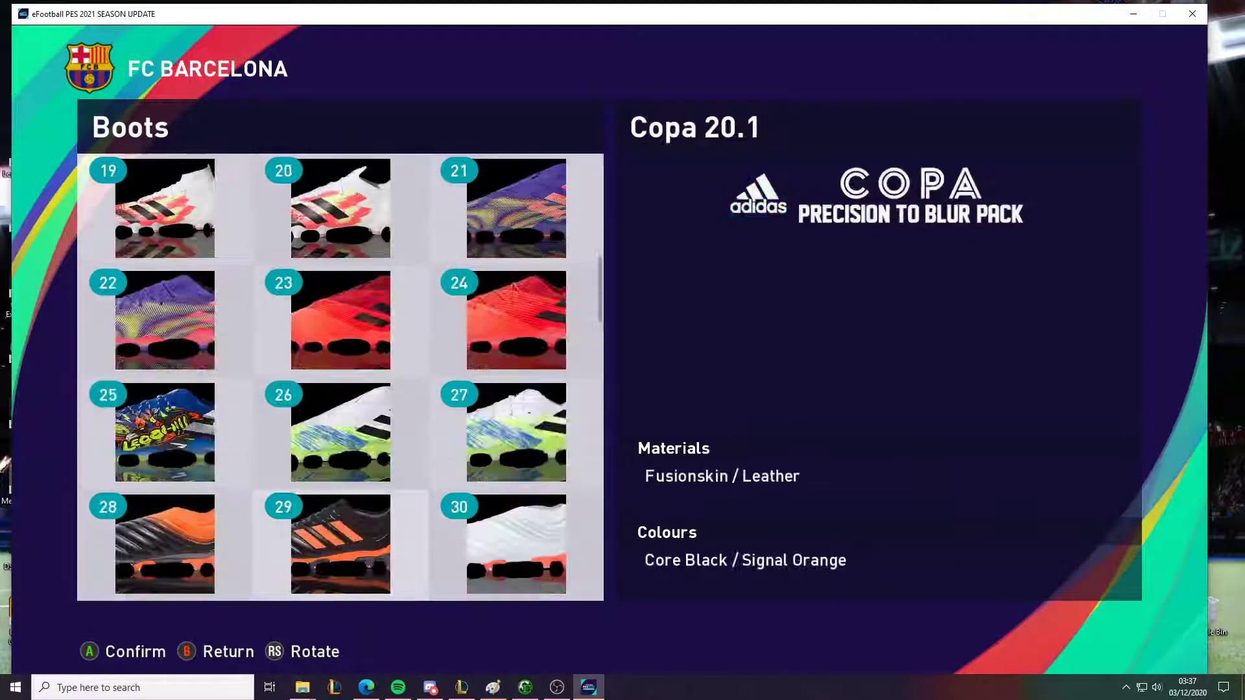